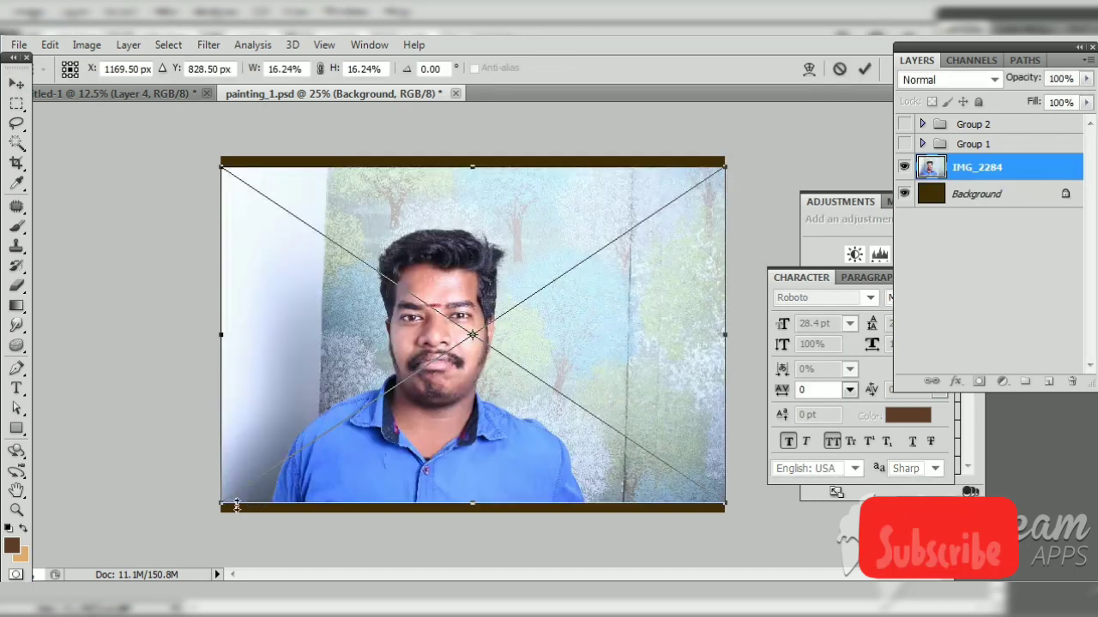
# Step: Scale and slightly rotate the placed IMG_2284 photo, then commit it
pyautogui.moveTo(237, 506); pyautogui.dragTo(206, 512)
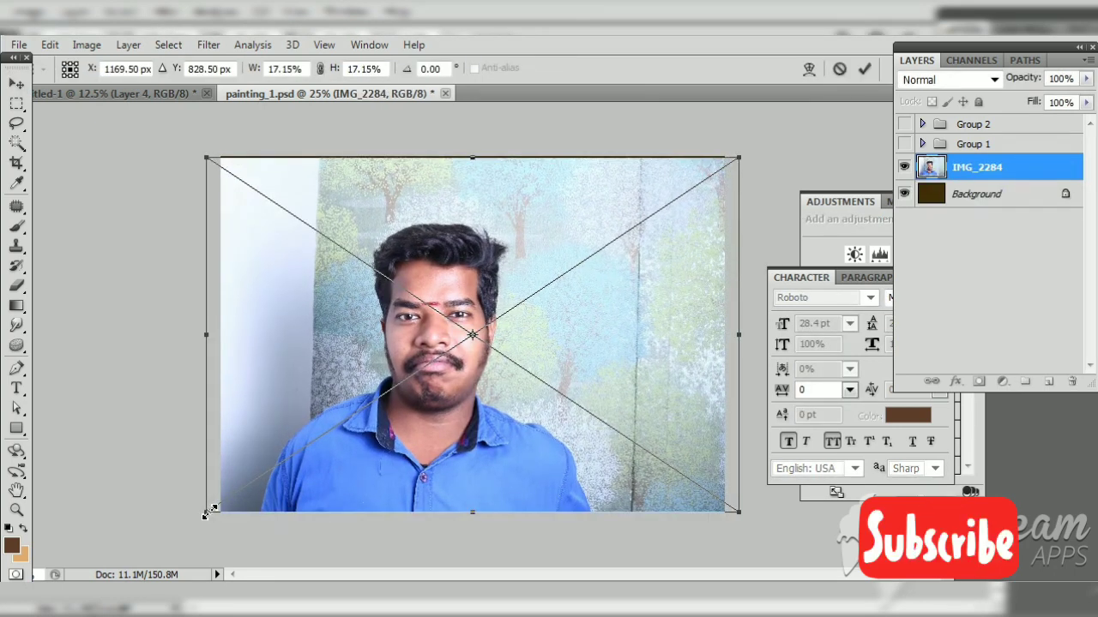
pyautogui.moveTo(735, 534); pyautogui.dragTo(742, 541)
pyautogui.press('Return')
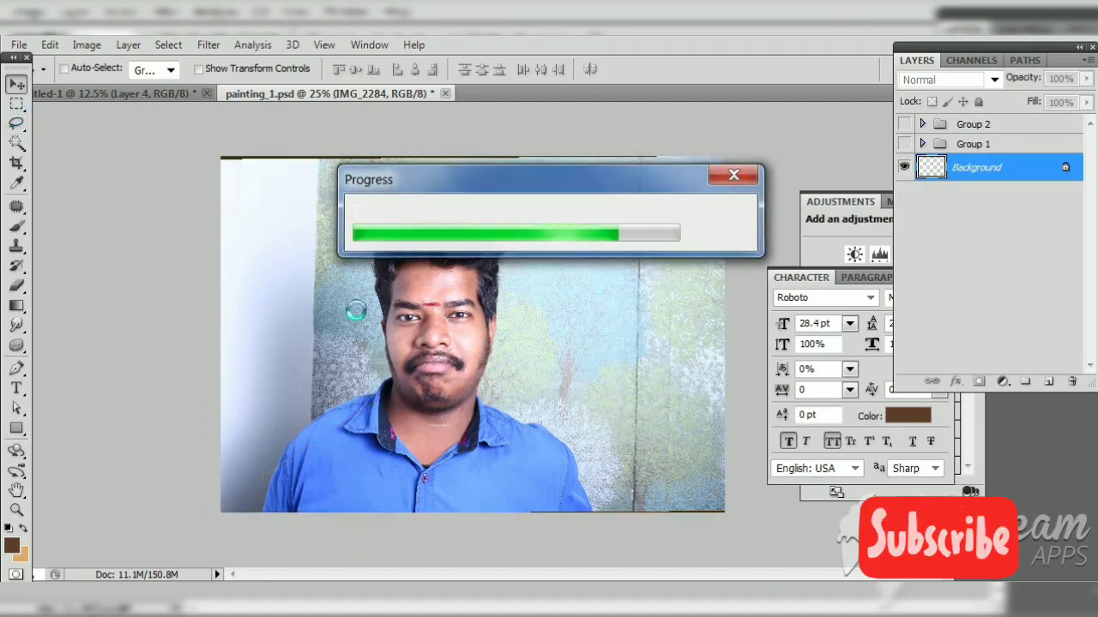
# Step: Copy a rectangle around the man's face to Layer 27, enlarged to about 132% and moved up
pyautogui.press('m')
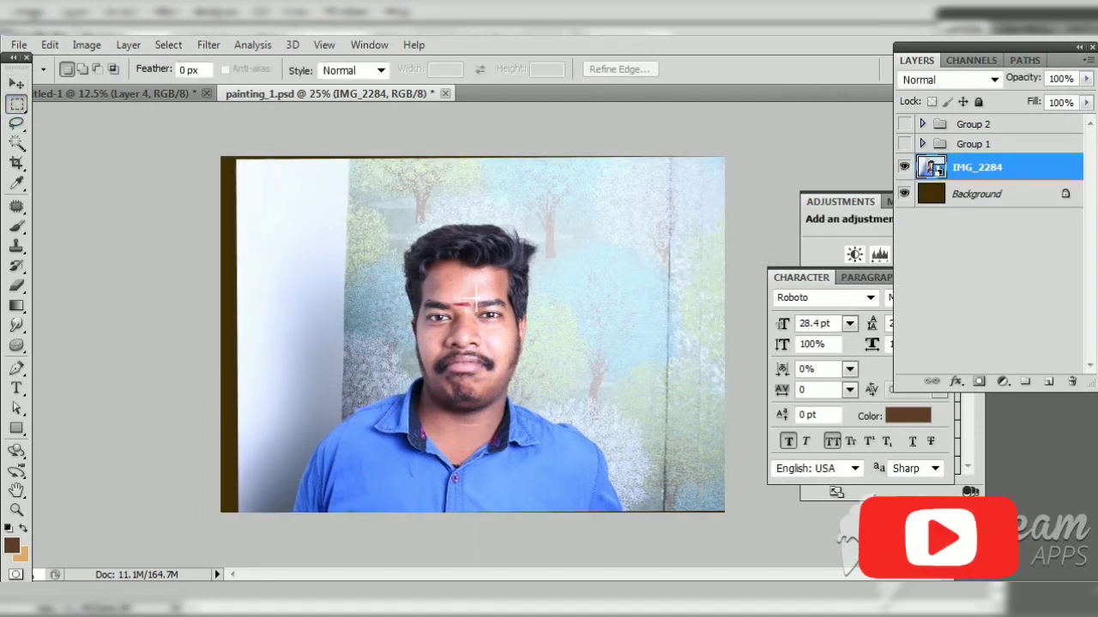
pyautogui.moveTo(357, 191); pyautogui.dragTo(495, 330)
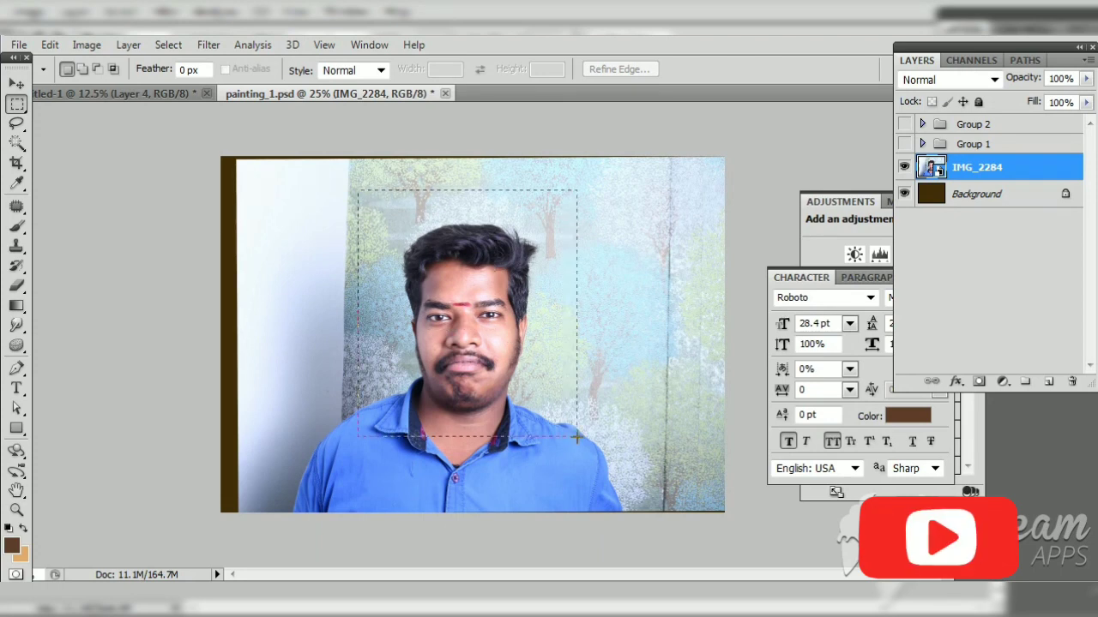
pyautogui.hotkey('ctrl', 'j')
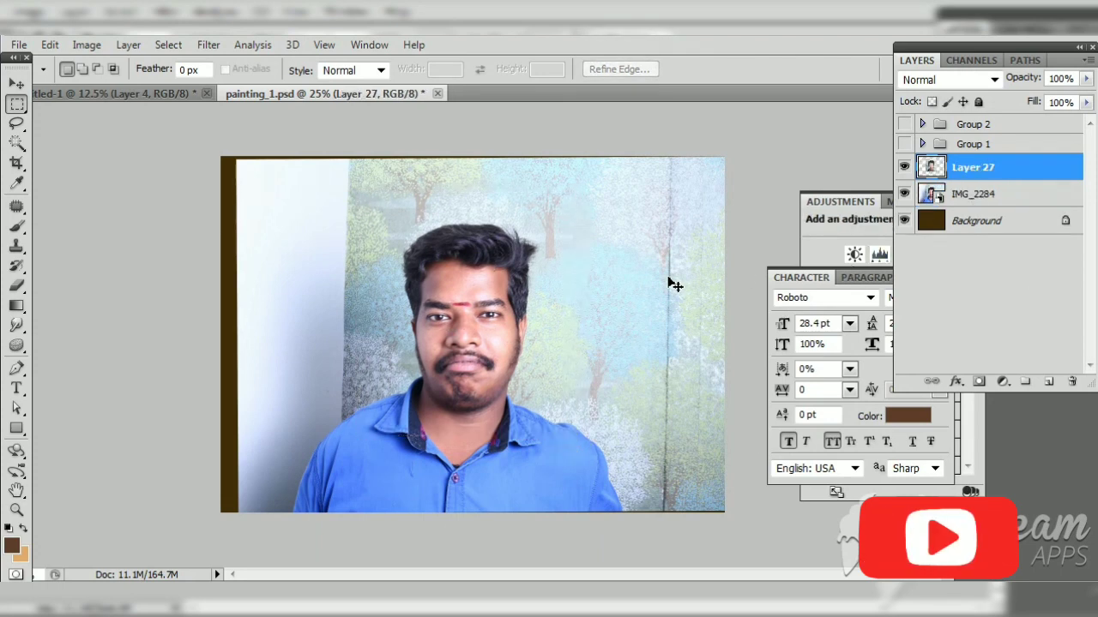
pyautogui.hotkey('ctrl', 't')
pyautogui.moveTo(583, 179); pyautogui.dragTo(611, 151)
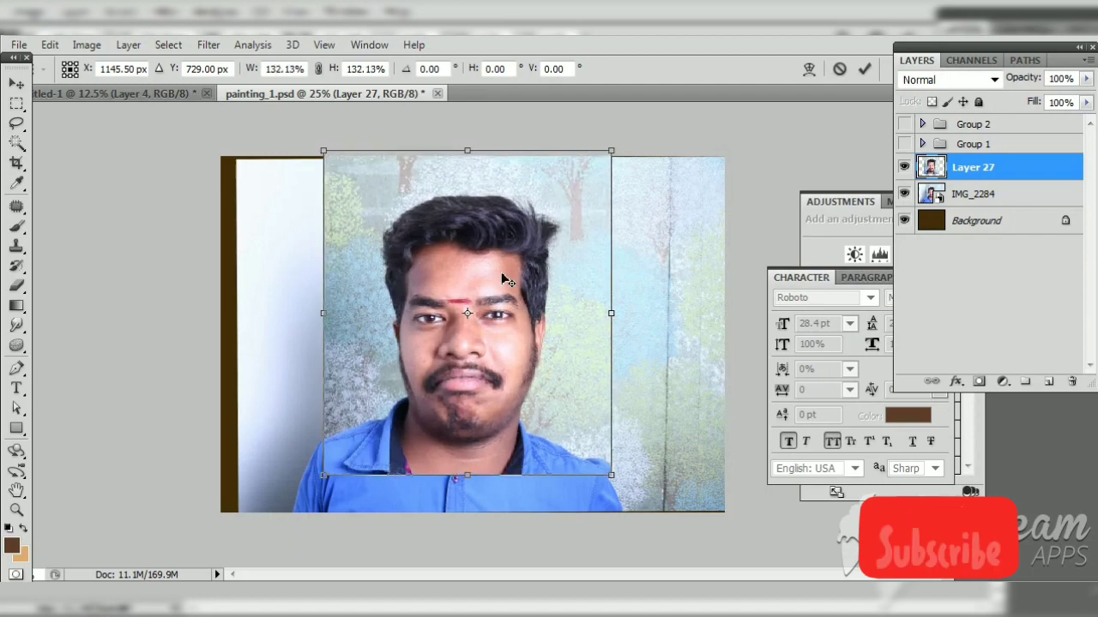
pyautogui.moveTo(506, 281); pyautogui.dragTo(506, 254)
pyautogui.doubleClick(485, 317)
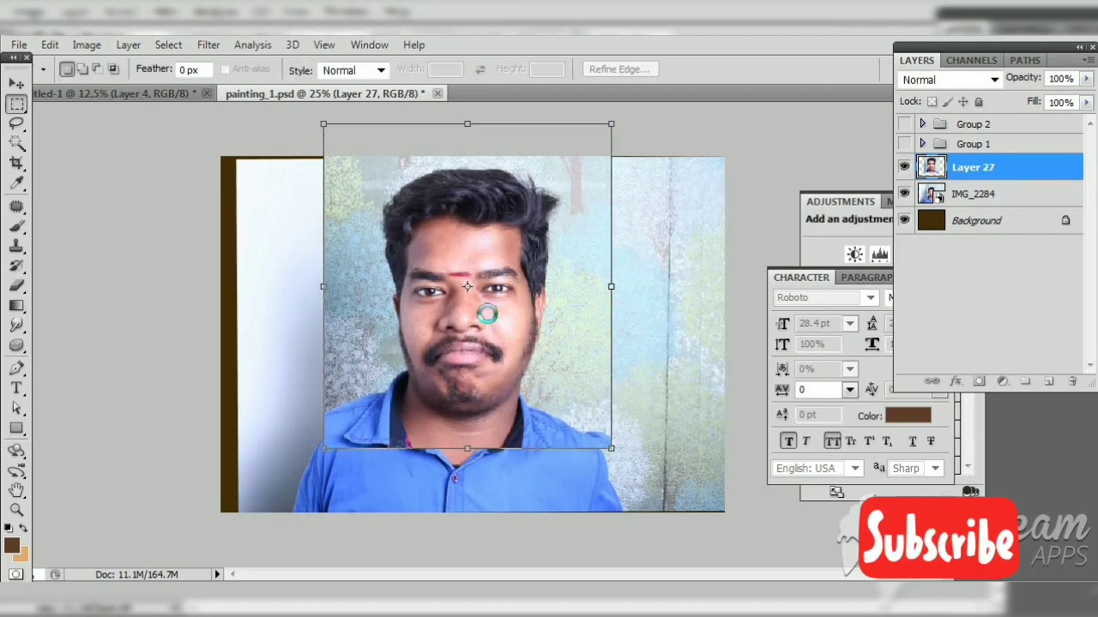
# Step: Zoom in on the enlarged face to 100%
pyautogui.hotkey('ctrl', '+')
pyautogui.hotkey('ctrl', '+')
pyautogui.press('v')
pyautogui.hotkey('ctrl', '-')
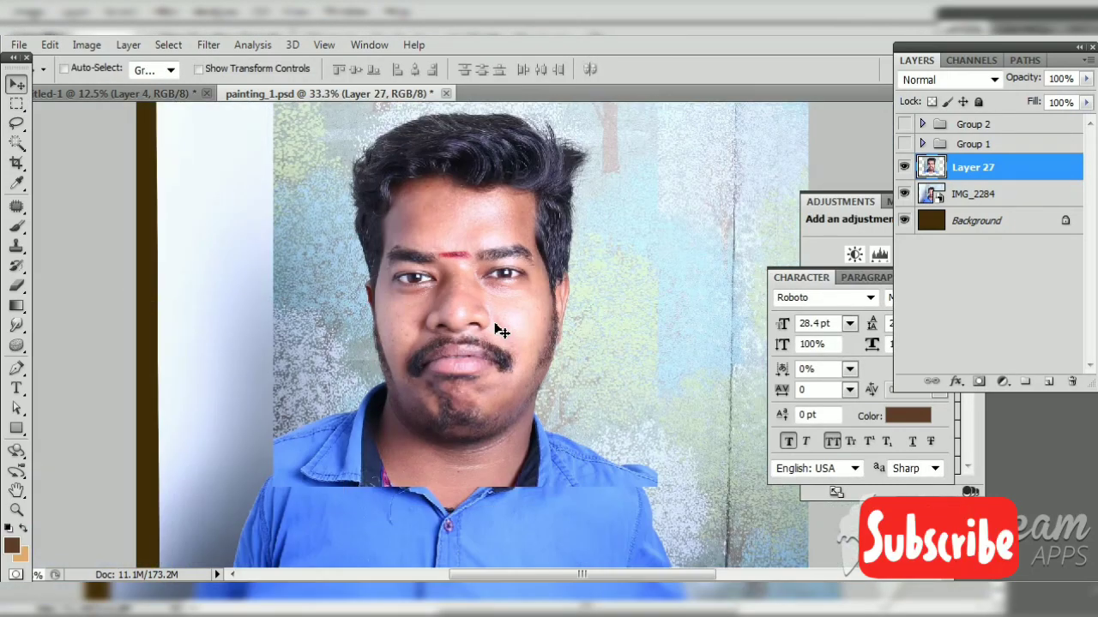
pyautogui.moveTo(489, 326)
pyautogui.mouseDown()
pyautogui.moveTo(486, 338)
pyautogui.moveTo(477, 301)
pyautogui.moveTo(461, 347)
pyautogui.mouseUp()
pyautogui.hotkey('ctrl', '+')
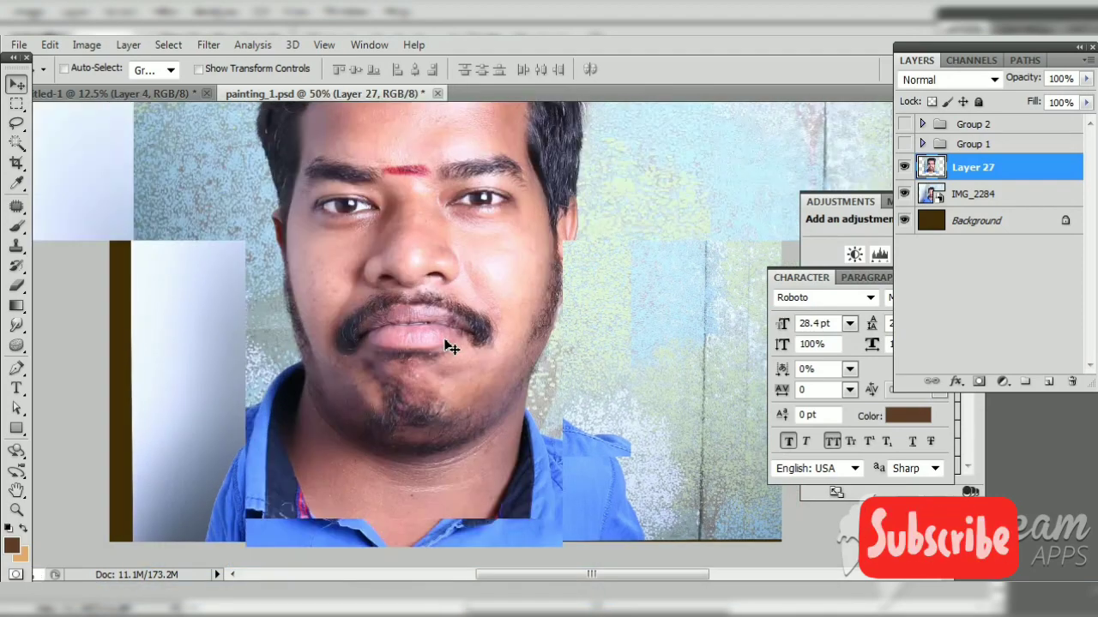
pyautogui.hotkey('ctrl', '+')
pyautogui.press('p')
pyautogui.hotkey('ctrl', '+')
# Step: Start the Pen outline at the cheek and trace it along the top of the hair
pyautogui.moveTo(248, 415); pyautogui.dragTo(236, 474)
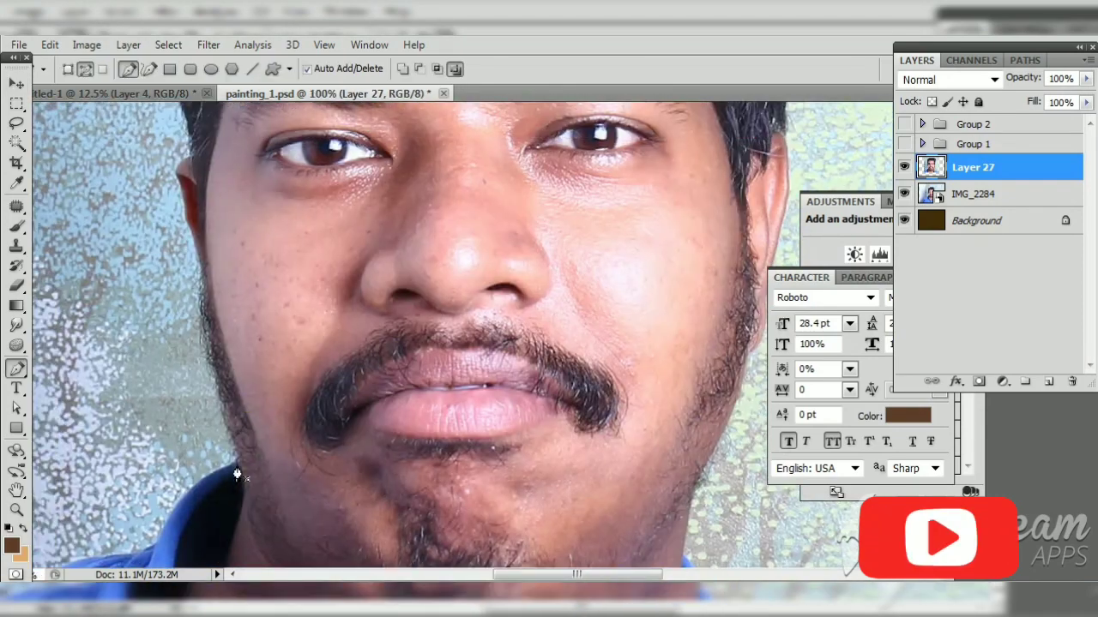
pyautogui.hotkey('ctrl', '+')
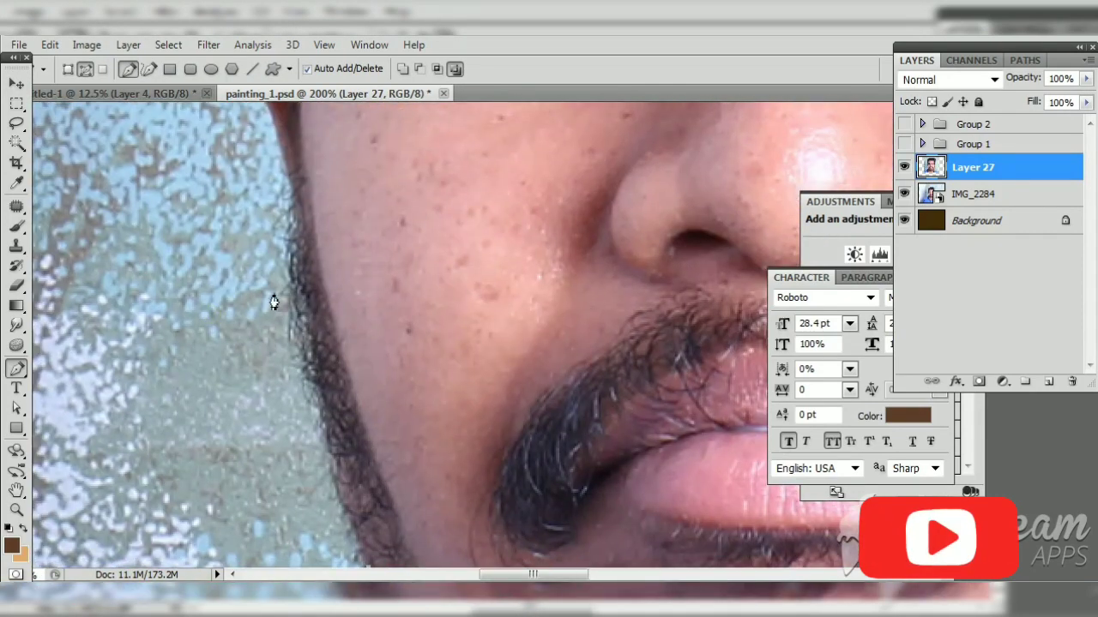
pyautogui.moveTo(299, 187); pyautogui.dragTo(291, 287)
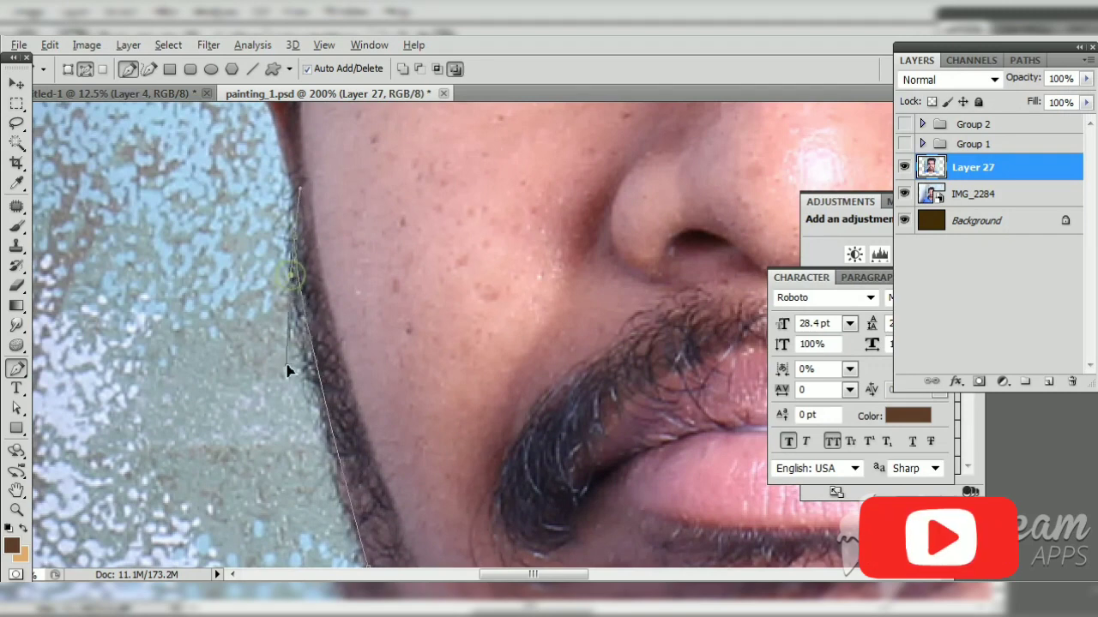
pyautogui.moveTo(288, 371); pyautogui.dragTo(296, 182)
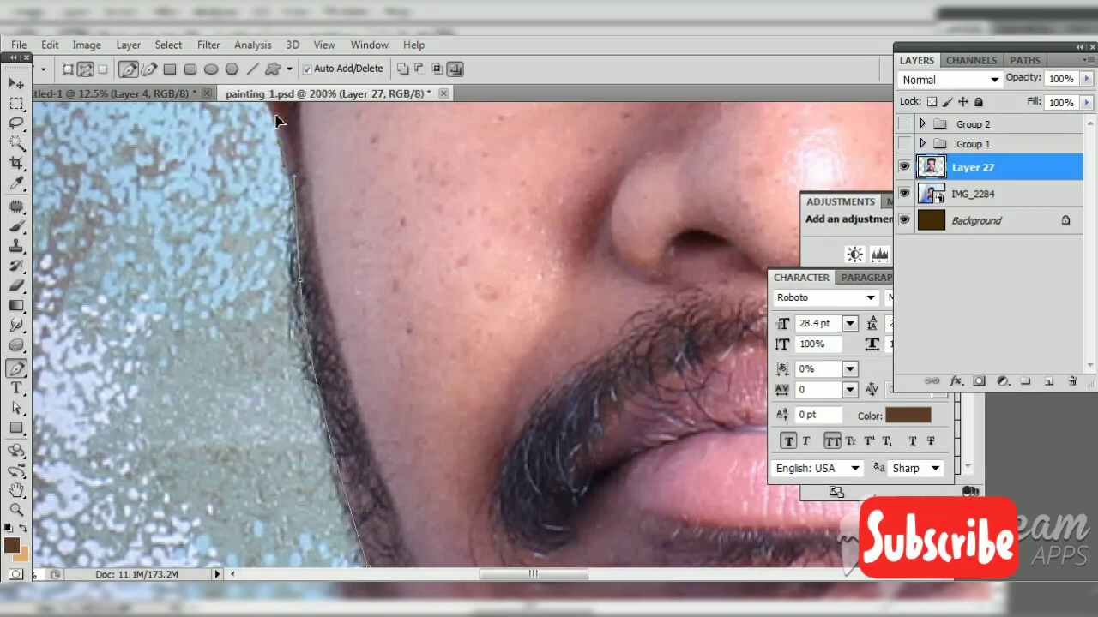
pyautogui.moveTo(275, 121); pyautogui.dragTo(343, 446)
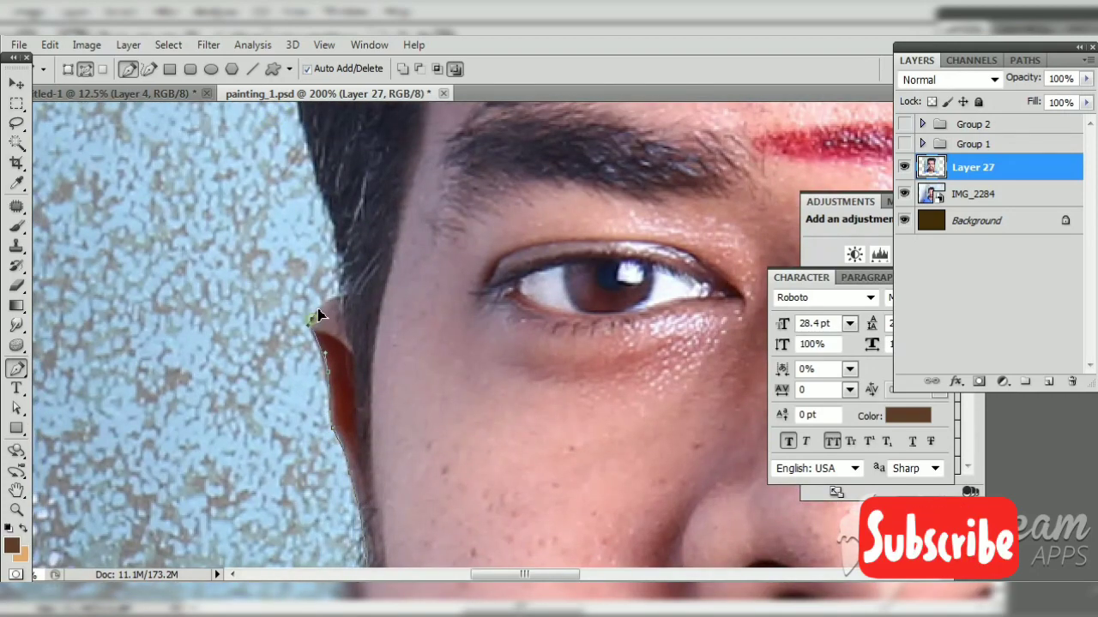
pyautogui.moveTo(343, 302); pyautogui.dragTo(355, 372)
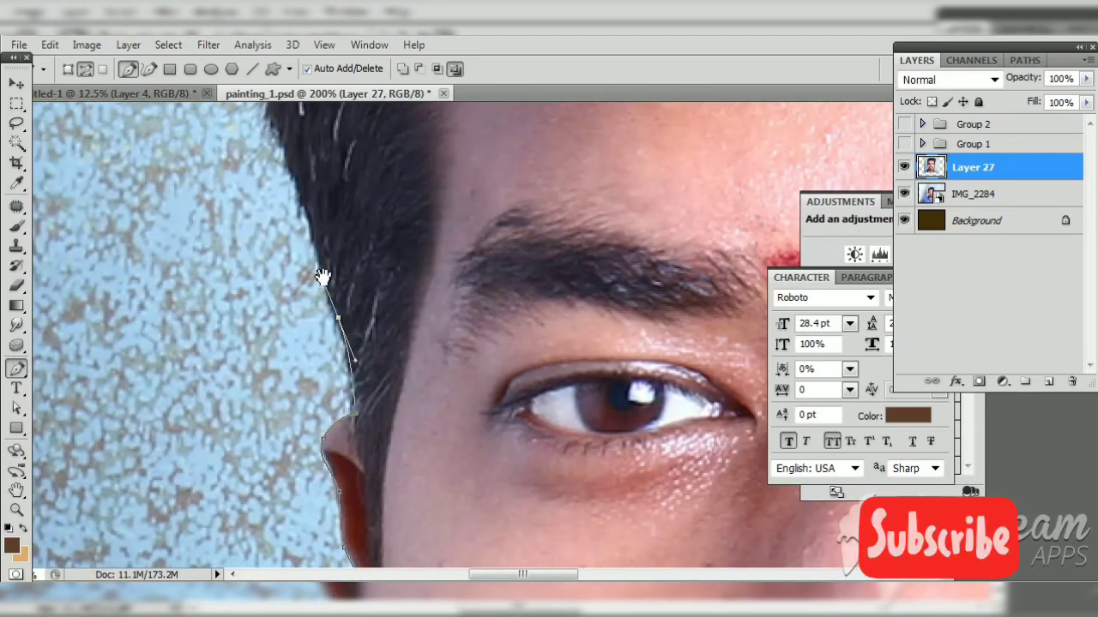
pyautogui.moveTo(321, 277); pyautogui.dragTo(301, 391)
pyautogui.moveTo(277, 279); pyautogui.dragTo(264, 362)
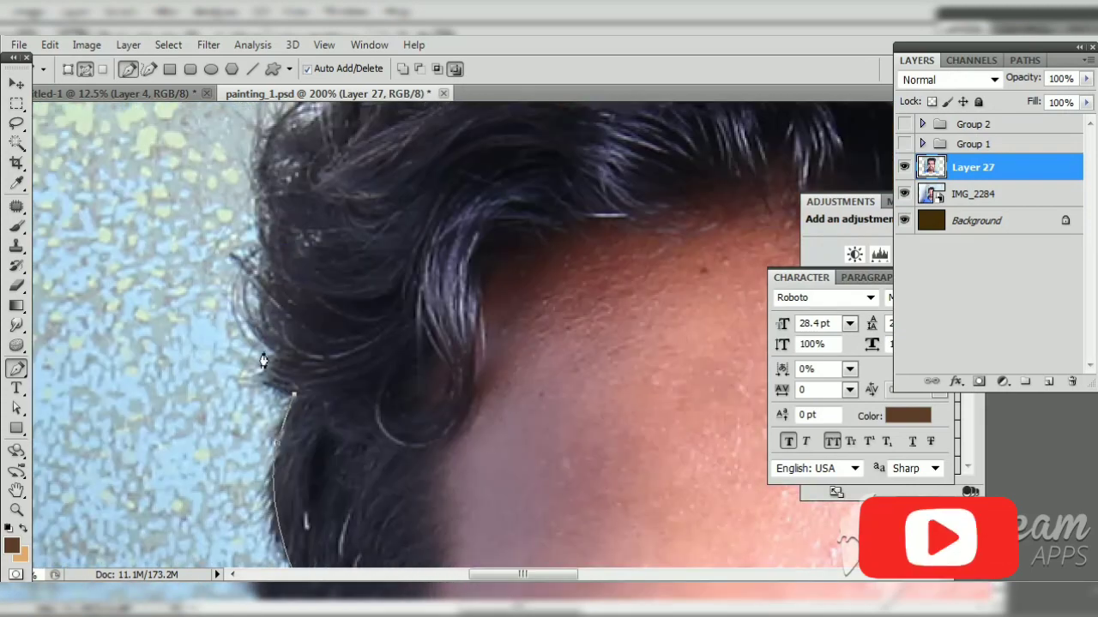
pyautogui.moveTo(270, 164)
pyautogui.mouseDown()
pyautogui.moveTo(238, 262)
pyautogui.moveTo(250, 337)
pyautogui.mouseUp()
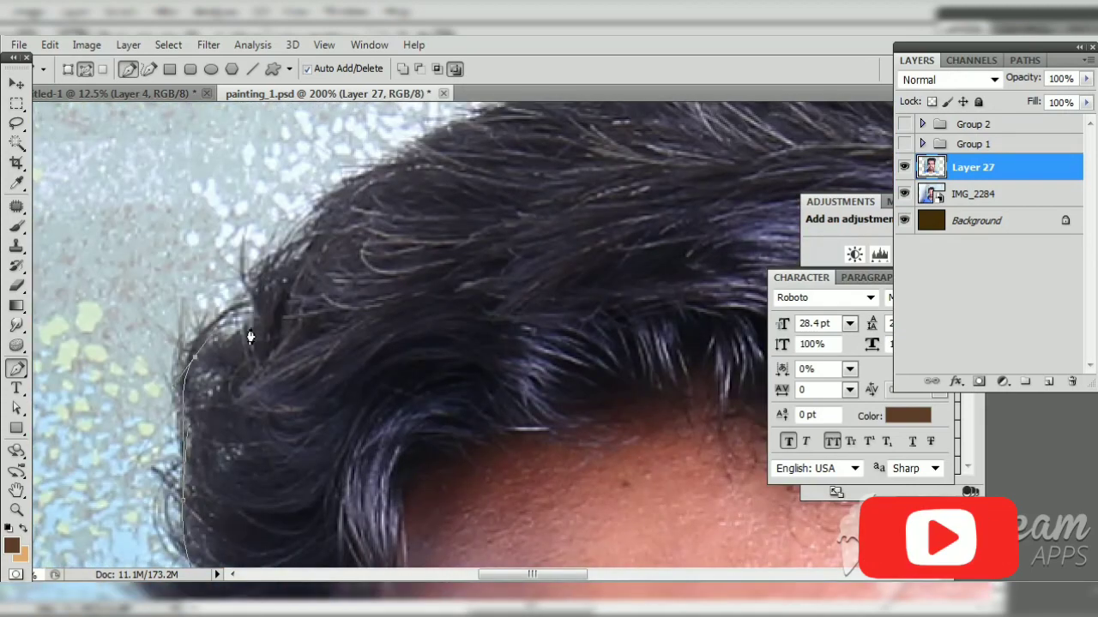
pyautogui.moveTo(272, 277); pyautogui.dragTo(257, 369)
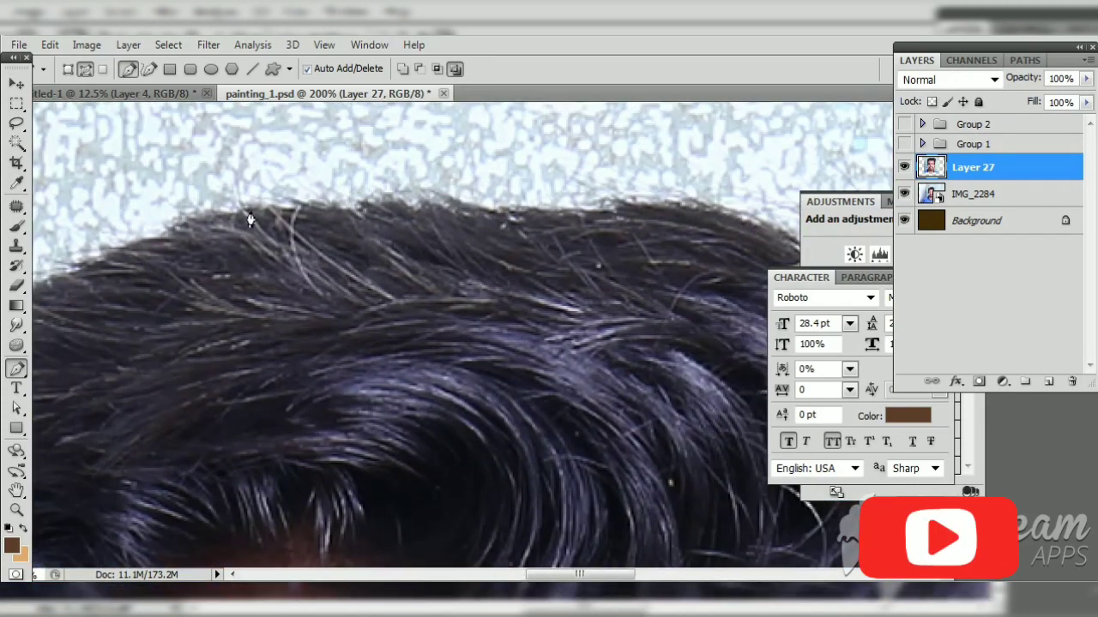
pyautogui.click(333, 199)
pyautogui.click(617, 215)
# Step: Continue the outline around the curly hair edge and down to the ear
pyautogui.moveTo(700, 215); pyautogui.dragTo(400, 215)
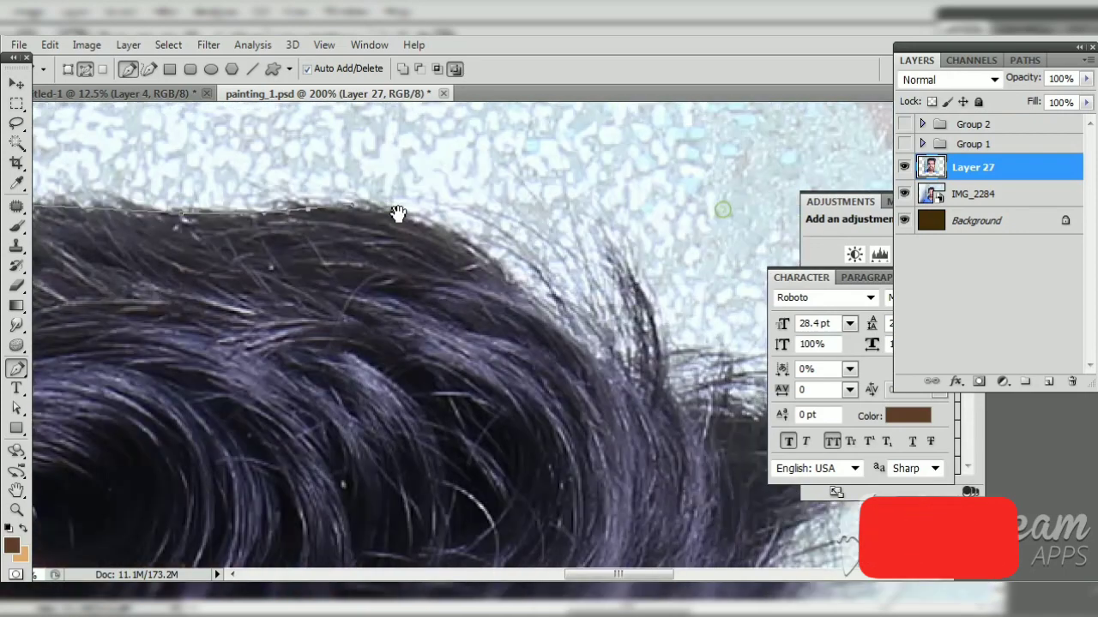
pyautogui.moveTo(507, 265); pyautogui.dragTo(560, 319)
pyautogui.click(590, 358)
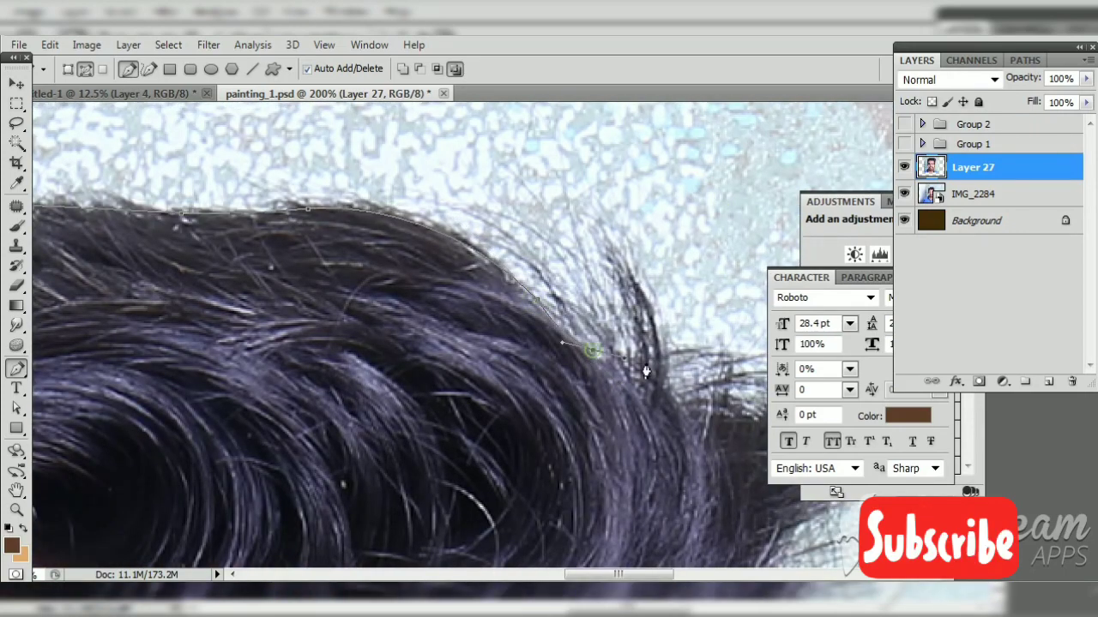
pyautogui.click(675, 387)
pyautogui.moveTo(491, 540); pyautogui.dragTo(453, 230)
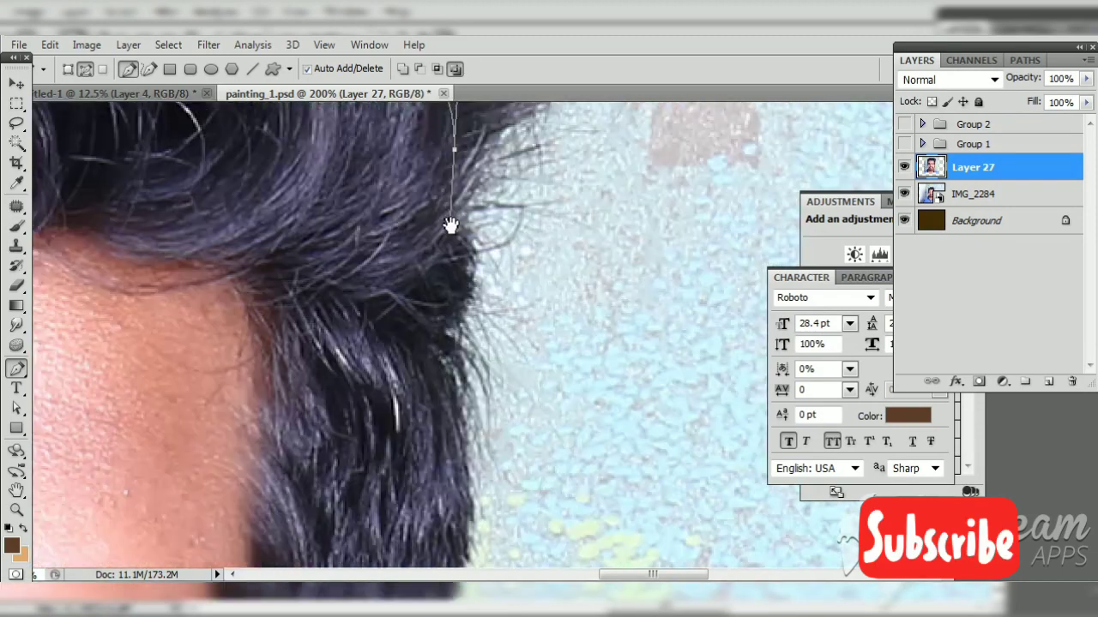
pyautogui.click(465, 305)
pyautogui.moveTo(463, 495); pyautogui.dragTo(435, 290)
pyautogui.click(436, 364)
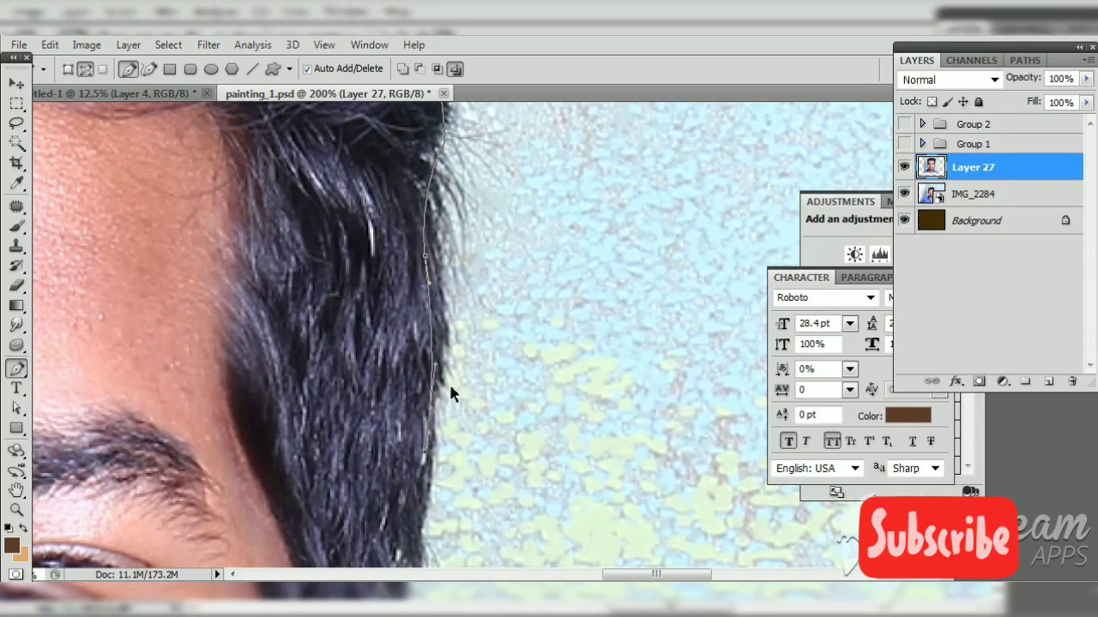
pyautogui.moveTo(420, 553); pyautogui.dragTo(411, 351)
pyautogui.click(410, 362)
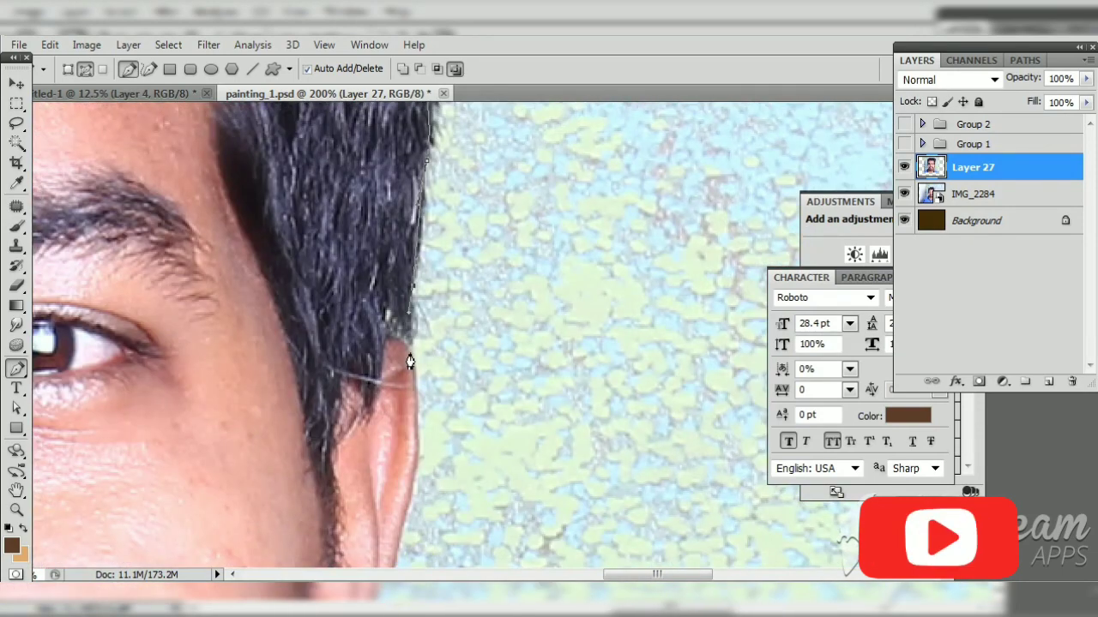
pyautogui.click(415, 487)
pyautogui.moveTo(417, 490); pyautogui.dragTo(405, 261)
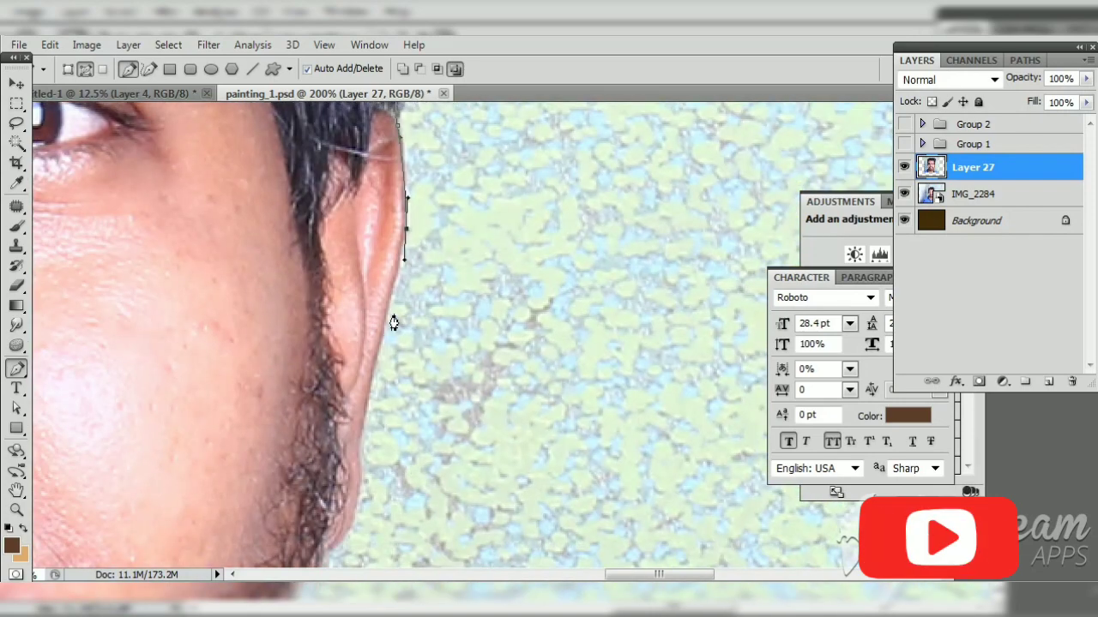
pyautogui.click(383, 345)
# Step: Trace down the ear and jaw to the neck and collar, then back up the jaw
pyautogui.moveTo(375, 375); pyautogui.dragTo(363, 266)
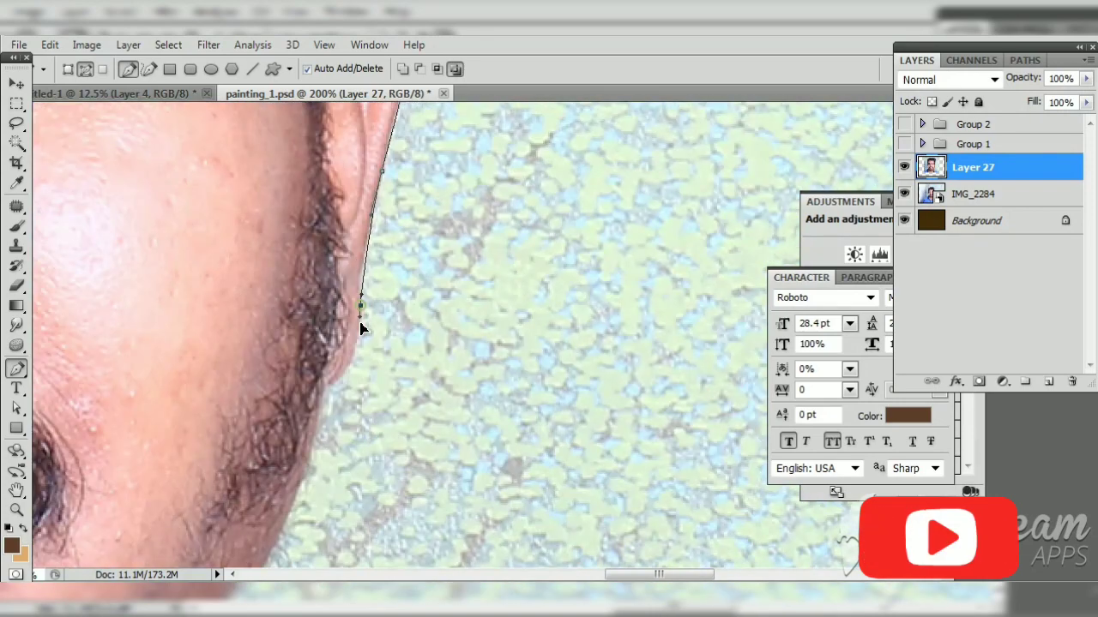
pyautogui.moveTo(340, 386)
pyautogui.mouseDown()
pyautogui.moveTo(328, 391)
pyautogui.moveTo(344, 155)
pyautogui.mouseUp()
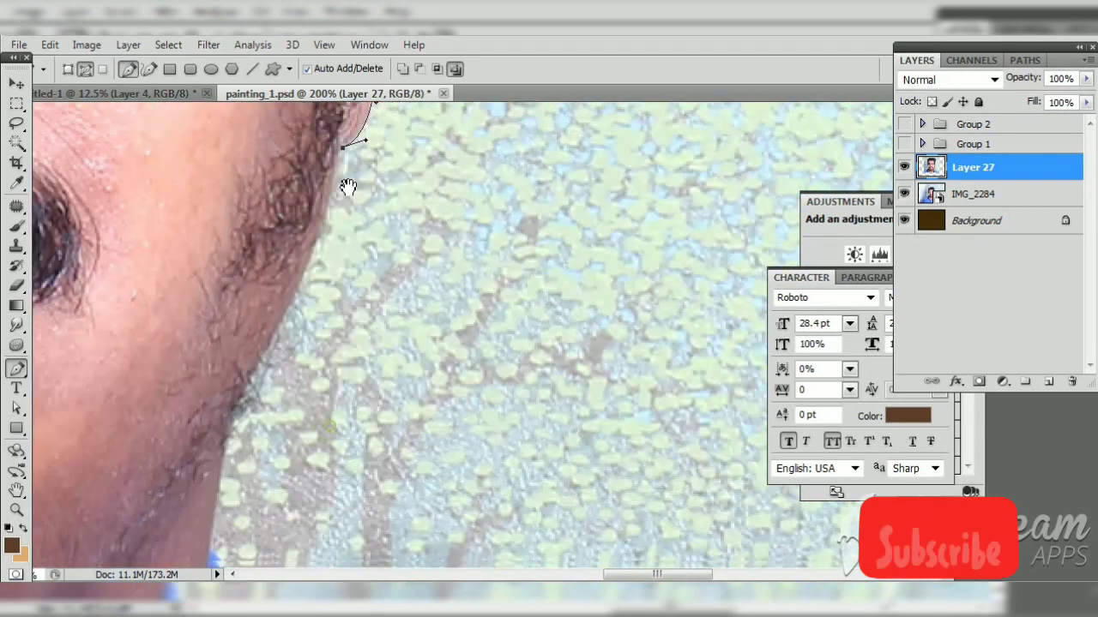
pyautogui.moveTo(308, 271); pyautogui.dragTo(299, 293)
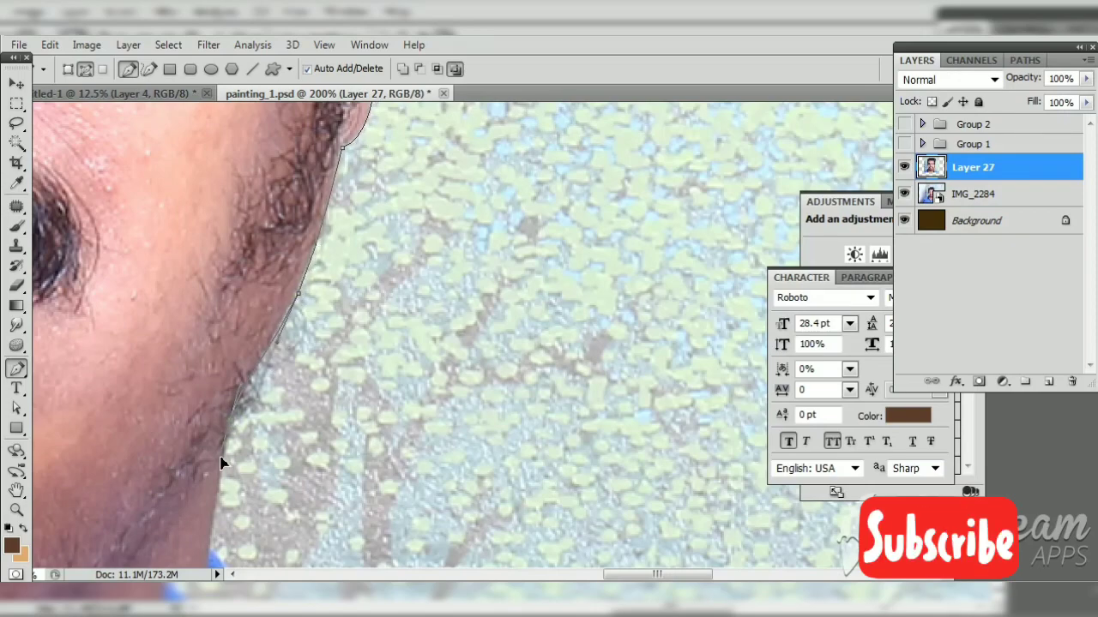
pyautogui.moveTo(220, 455); pyautogui.dragTo(234, 320)
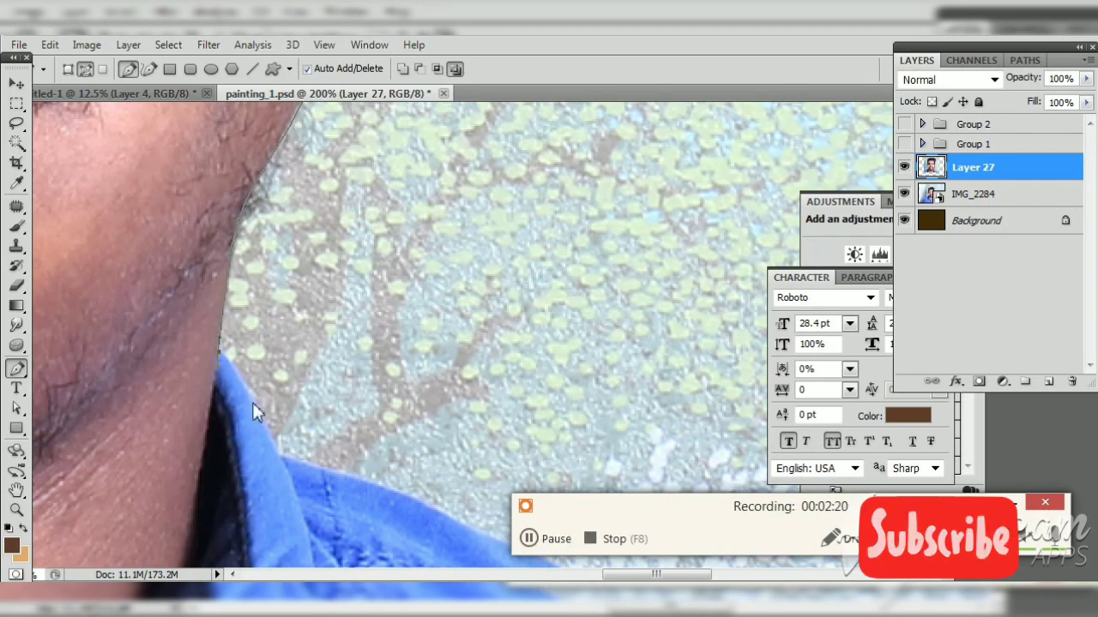
pyautogui.moveTo(257, 409); pyautogui.dragTo(435, 284)
pyautogui.moveTo(337, 353)
pyautogui.mouseDown()
pyautogui.moveTo(337, 386)
pyautogui.moveTo(410, 271)
pyautogui.mouseUp()
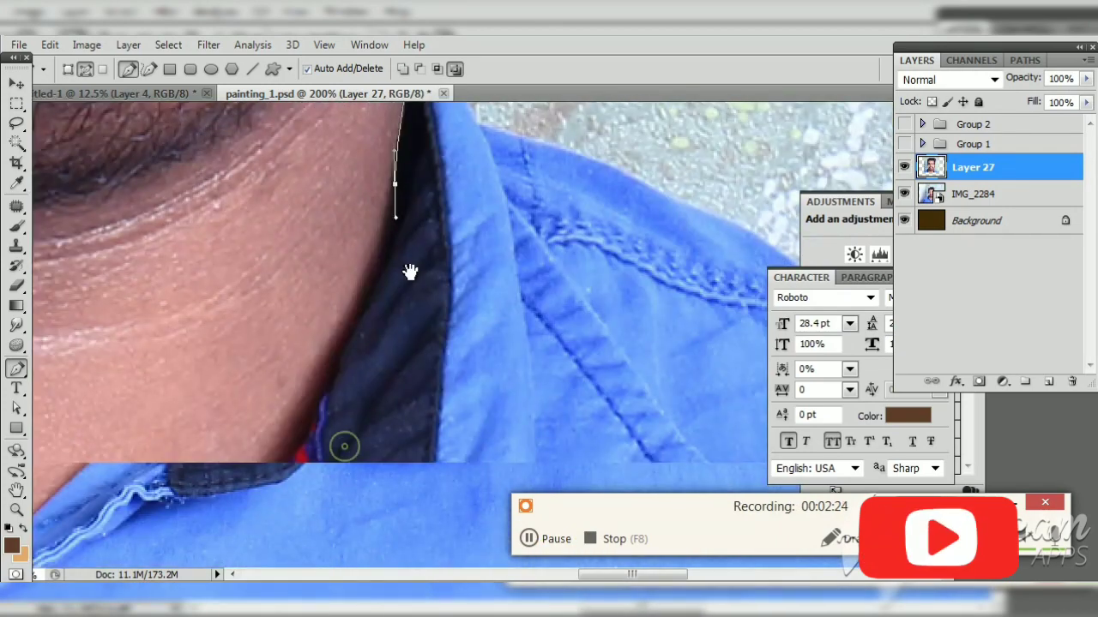
pyautogui.click(299, 457)
pyautogui.moveTo(299, 456); pyautogui.dragTo(554, 350)
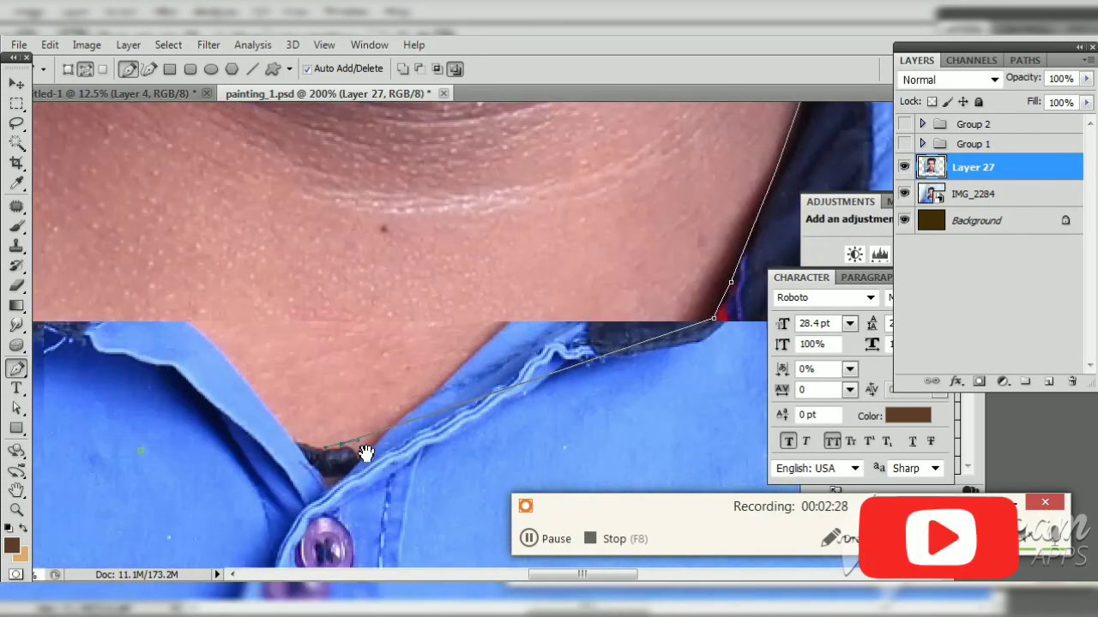
pyautogui.moveTo(363, 449); pyautogui.dragTo(351, 334)
pyautogui.click(352, 331)
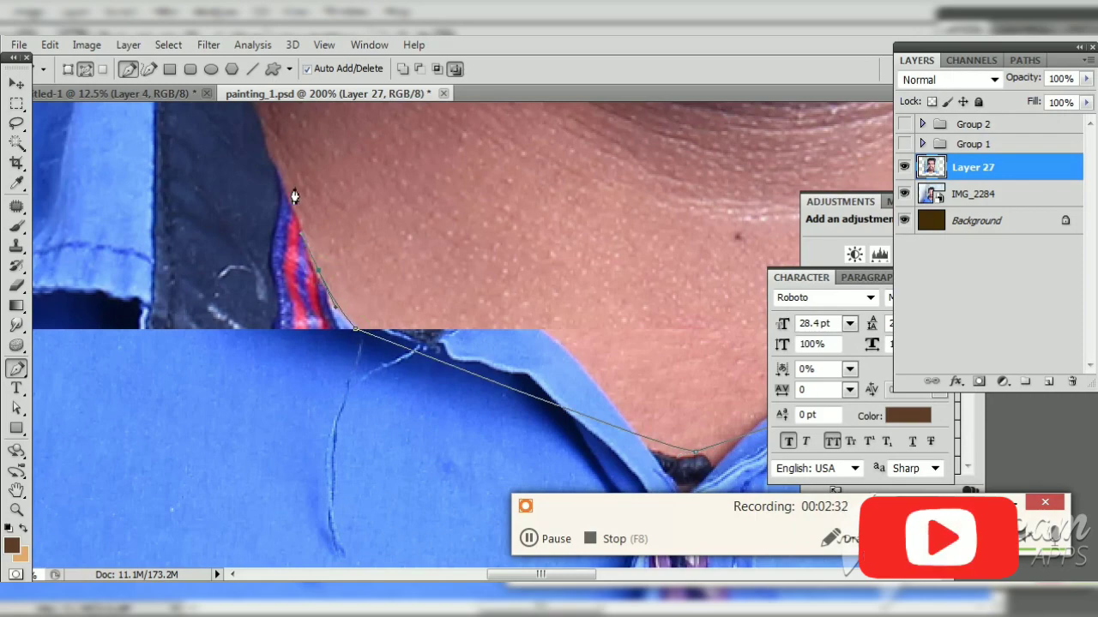
pyautogui.moveTo(268, 139); pyautogui.dragTo(284, 402)
pyautogui.moveTo(244, 248); pyautogui.dragTo(301, 348)
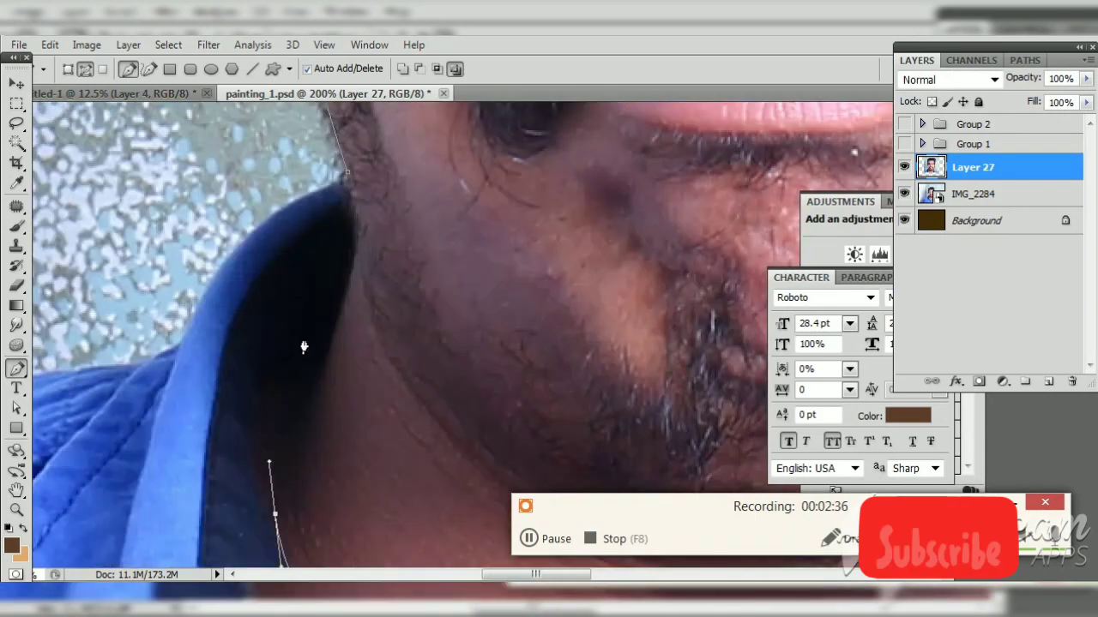
pyautogui.click(350, 180)
# Step: Load the path as a feathered selection and copy the face onto new Layer 28
pyautogui.hotkey('ctrl', 'Return')
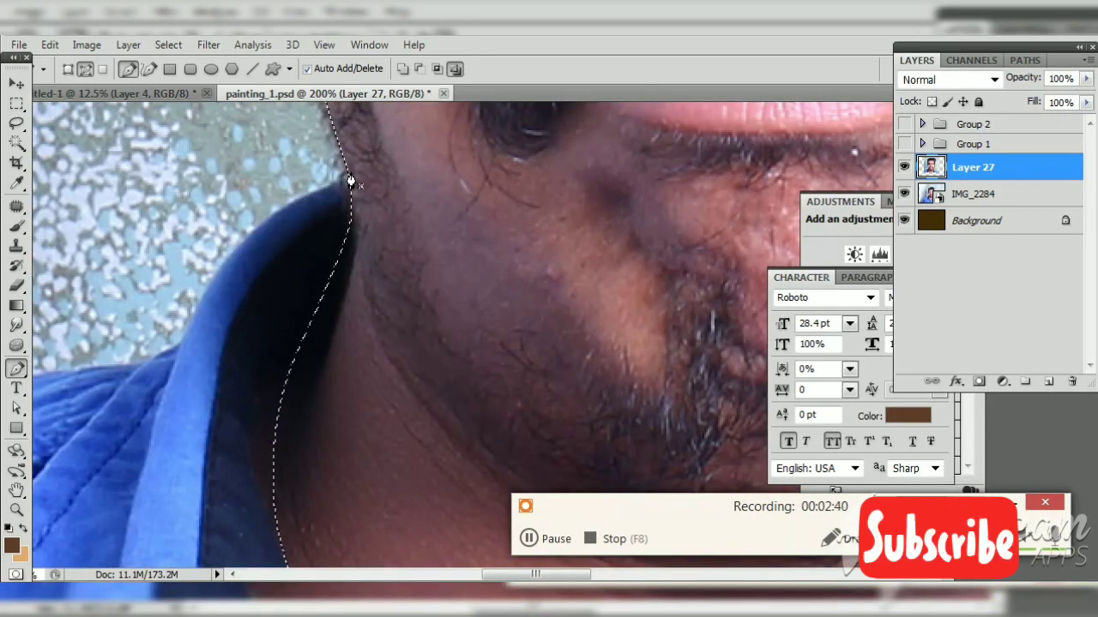
pyautogui.hotkey('shift', 'F6')
pyautogui.press('Return')
pyautogui.hotkey('ctrl', 'j')
pyautogui.hotkey('ctrl', '-')
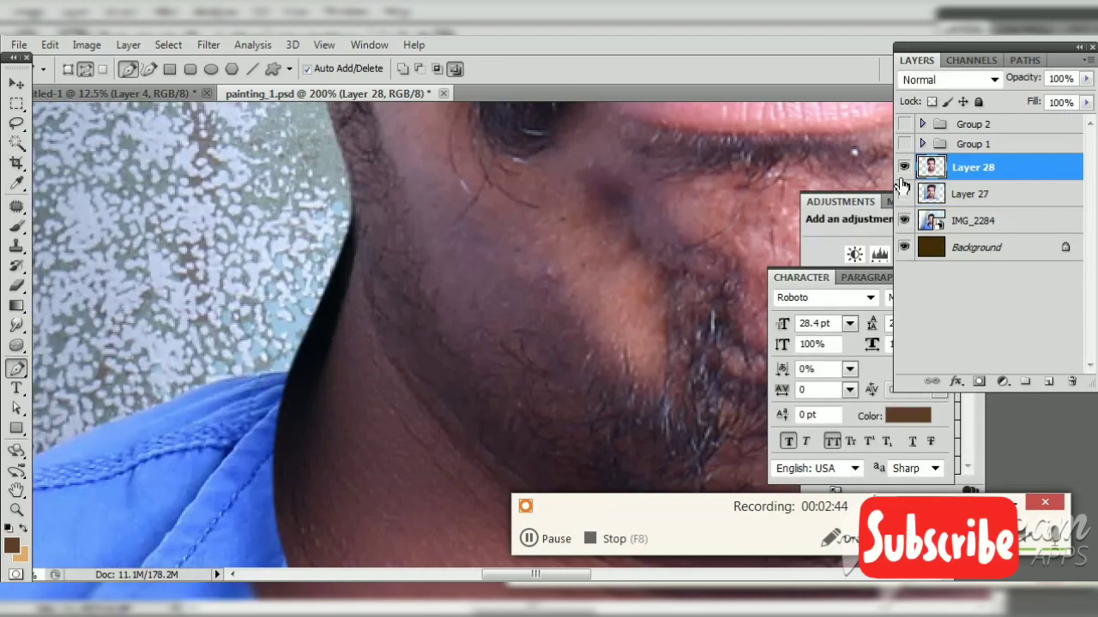
pyautogui.hotkey('ctrl', '-')
pyautogui.hotkey('ctrl', '-')
pyautogui.hotkey('ctrl', '-')
pyautogui.hotkey('ctrl', '-')
# Step: Hide Layer 27, duplicate the IMG_2284 layer, and hide Layer 28
pyautogui.click(904, 194)
pyautogui.press('v')
pyautogui.hotkey('ctrl', '+')
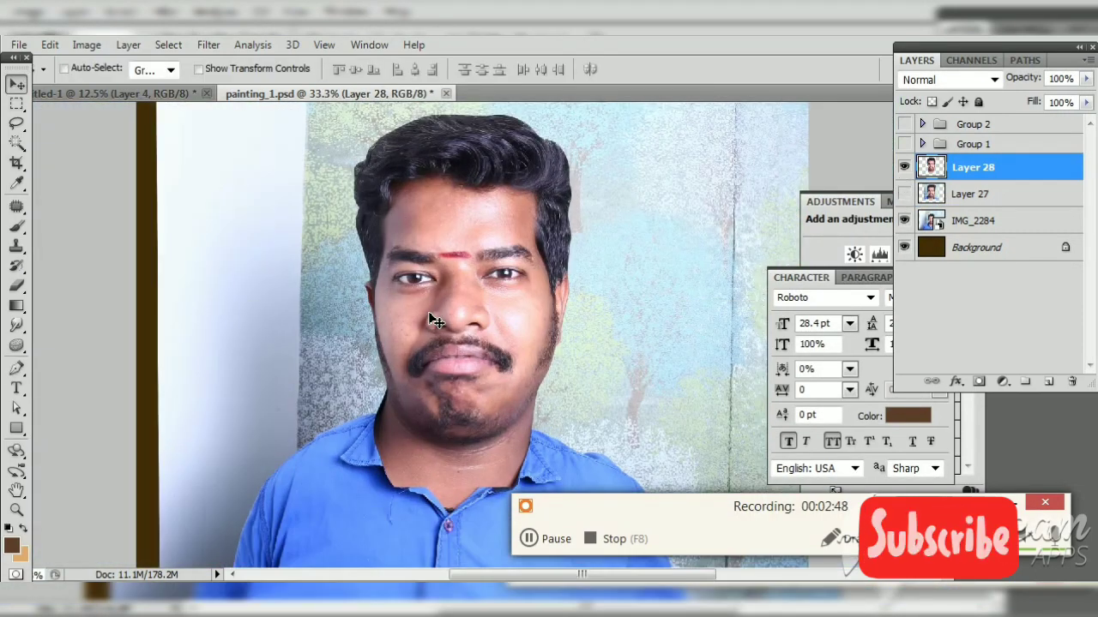
pyautogui.moveTo(403, 296); pyautogui.dragTo(397, 251)
pyautogui.click(969, 223)
pyautogui.hotkey('ctrl', 'j')
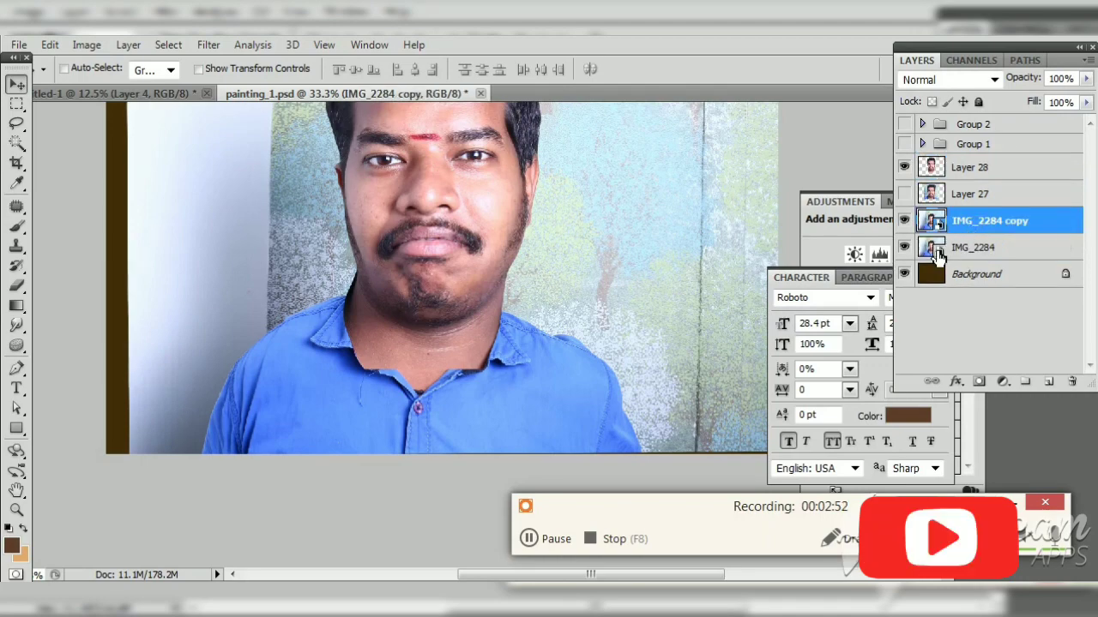
pyautogui.click(903, 168)
pyautogui.hotkey('ctrl', '+')
pyautogui.moveTo(681, 306)
pyautogui.mouseDown()
pyautogui.moveTo(380, 458)
pyautogui.moveTo(455, 360)
pyautogui.mouseUp()
# Step: Trace a Pen outline around the shirt, collar and shoulders on IMG_2284 copy
pyautogui.press('p')
pyautogui.hotkey('ctrl', '+')
pyautogui.moveTo(177, 453); pyautogui.dragTo(352, 410)
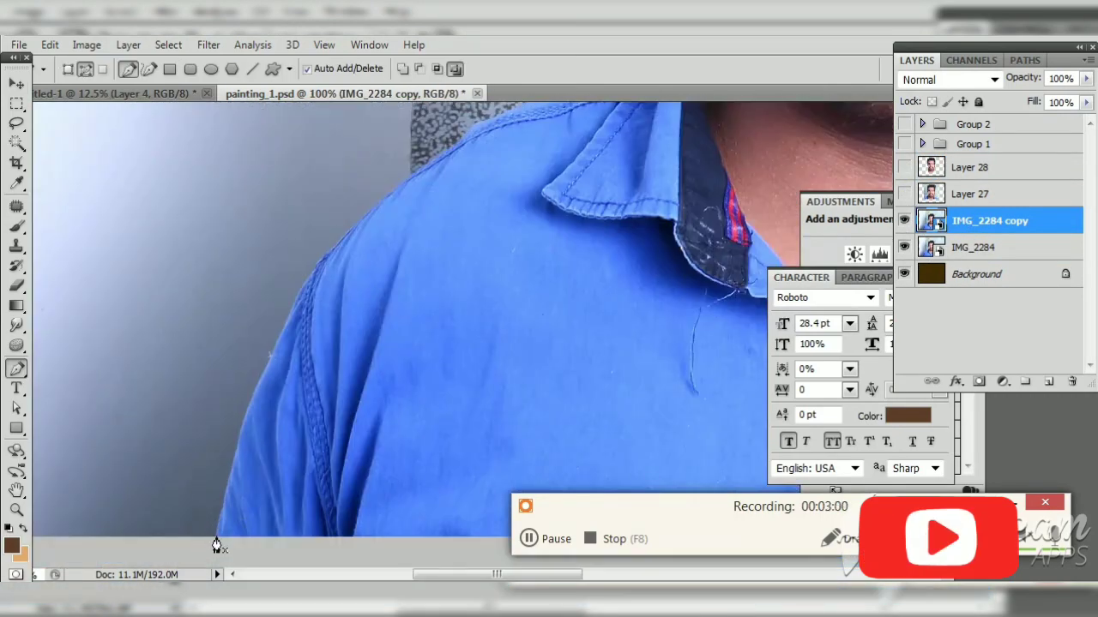
pyautogui.click(273, 348)
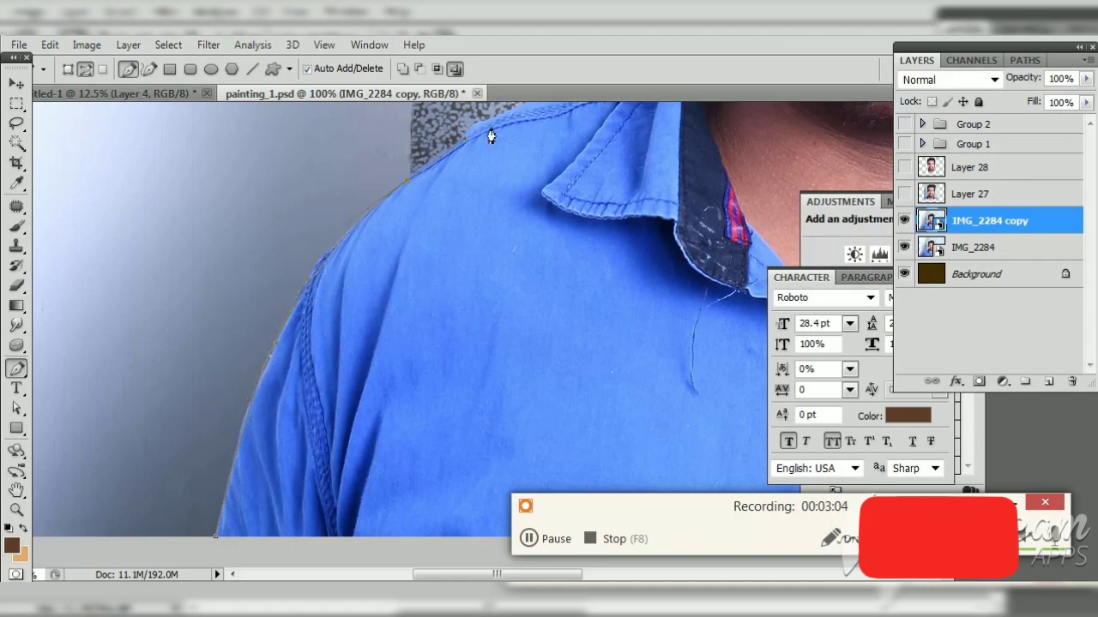
pyautogui.moveTo(508, 130)
pyautogui.mouseDown()
pyautogui.moveTo(525, 112)
pyautogui.moveTo(545, 153)
pyautogui.moveTo(377, 270)
pyautogui.mouseUp()
pyautogui.moveTo(584, 163); pyautogui.dragTo(623, 154)
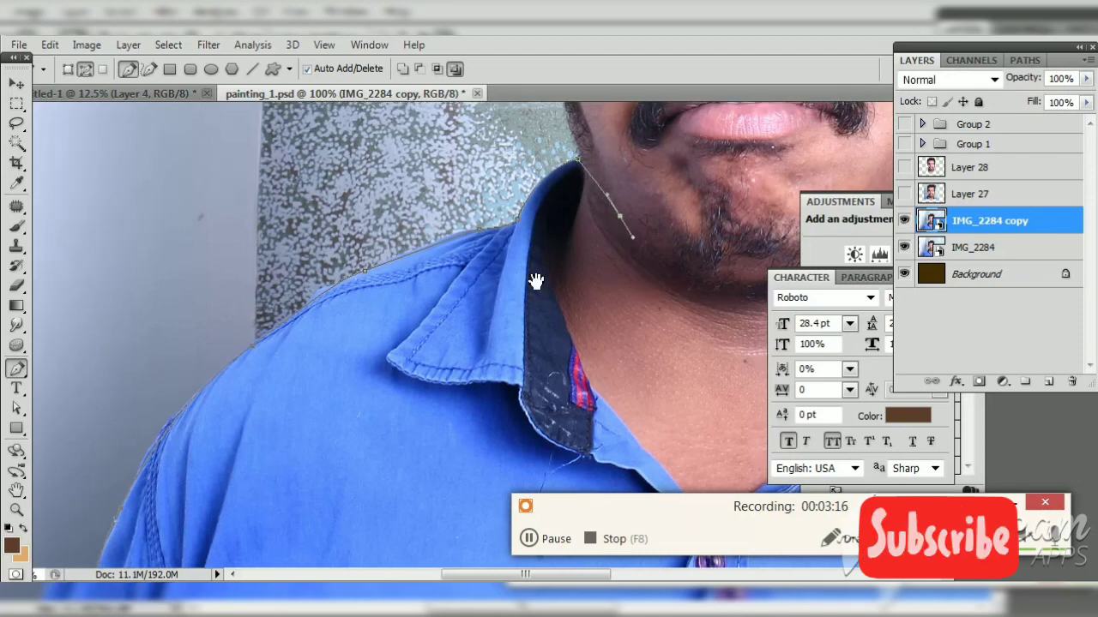
pyautogui.moveTo(534, 283); pyautogui.dragTo(281, 304)
pyautogui.moveTo(447, 321); pyautogui.dragTo(470, 329)
pyautogui.moveTo(684, 289); pyautogui.dragTo(333, 244)
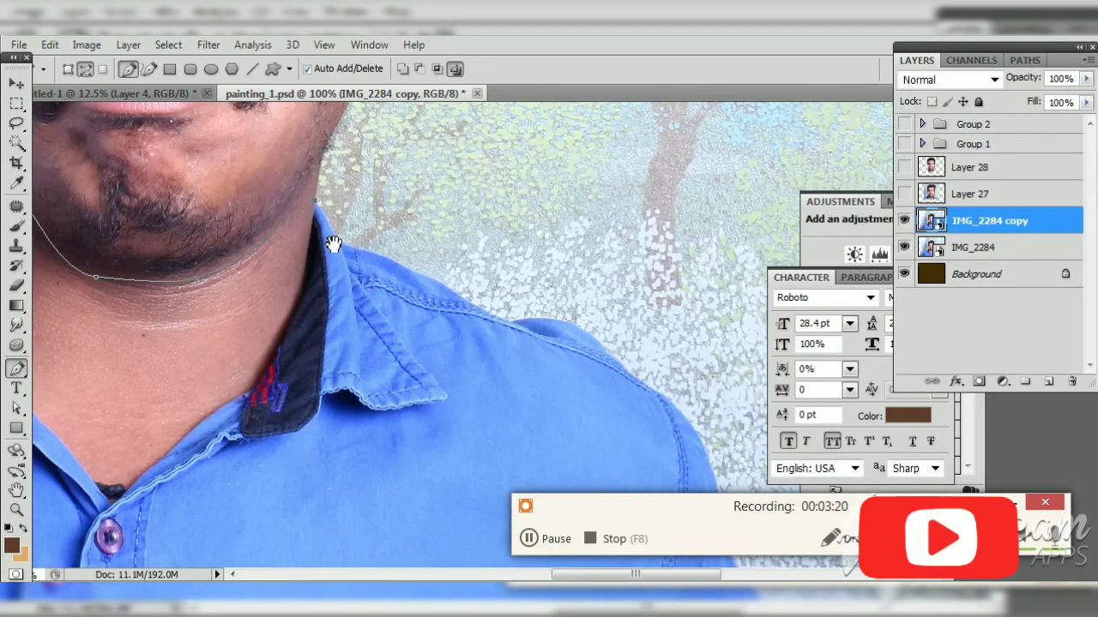
pyautogui.click(334, 228)
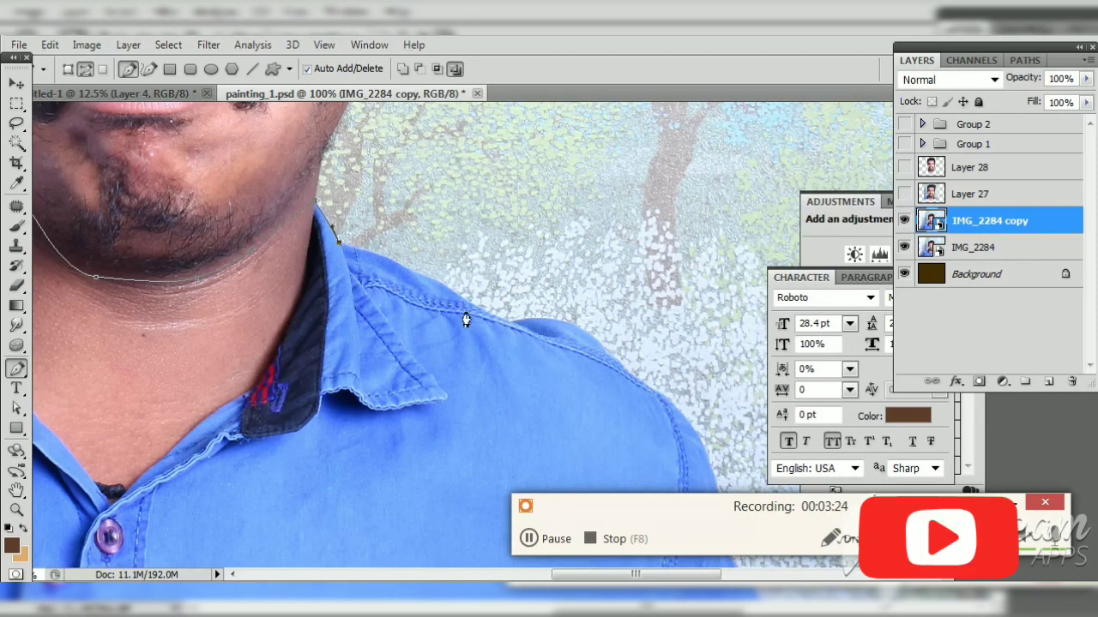
pyautogui.moveTo(506, 324); pyautogui.dragTo(540, 324)
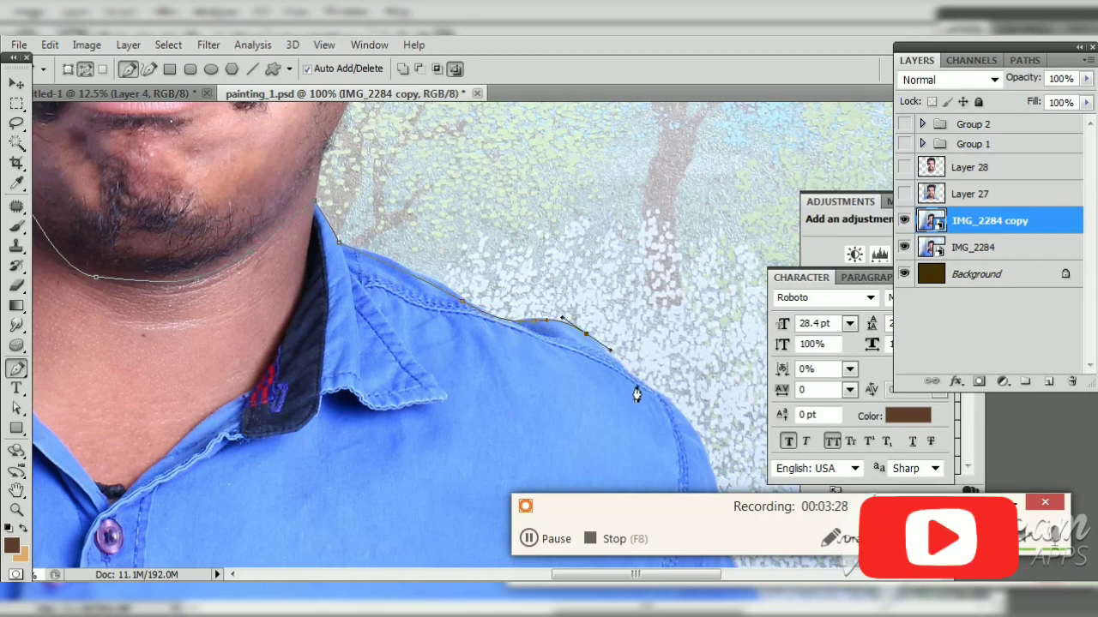
pyautogui.moveTo(637, 394)
pyautogui.mouseDown()
pyautogui.moveTo(397, 299)
pyautogui.moveTo(397, 326)
pyautogui.mouseUp()
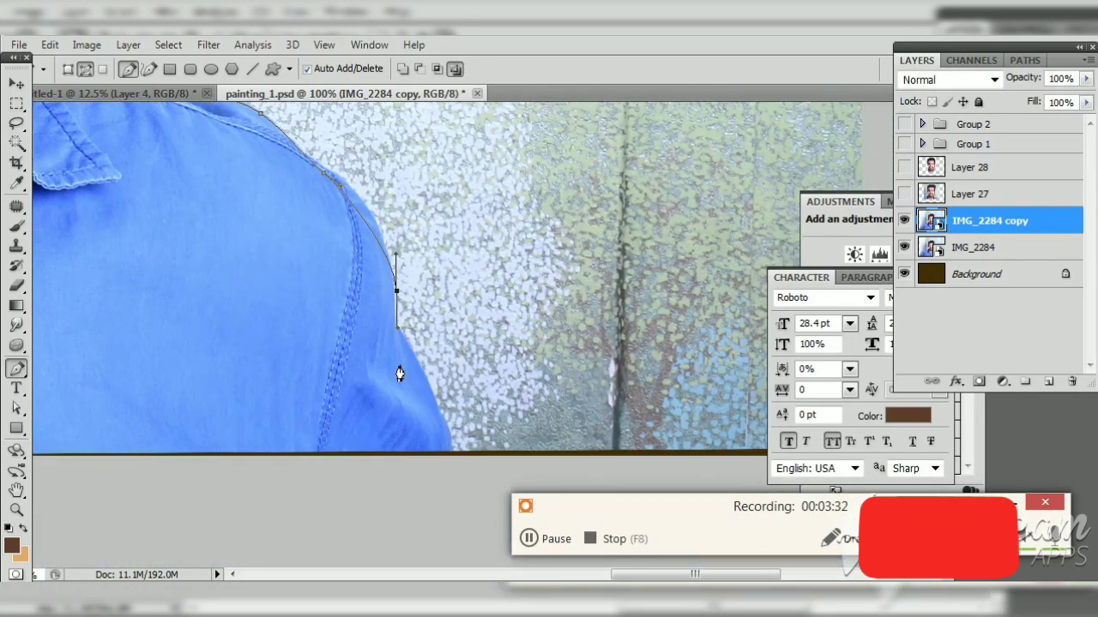
pyautogui.moveTo(453, 490); pyautogui.dragTo(293, 502)
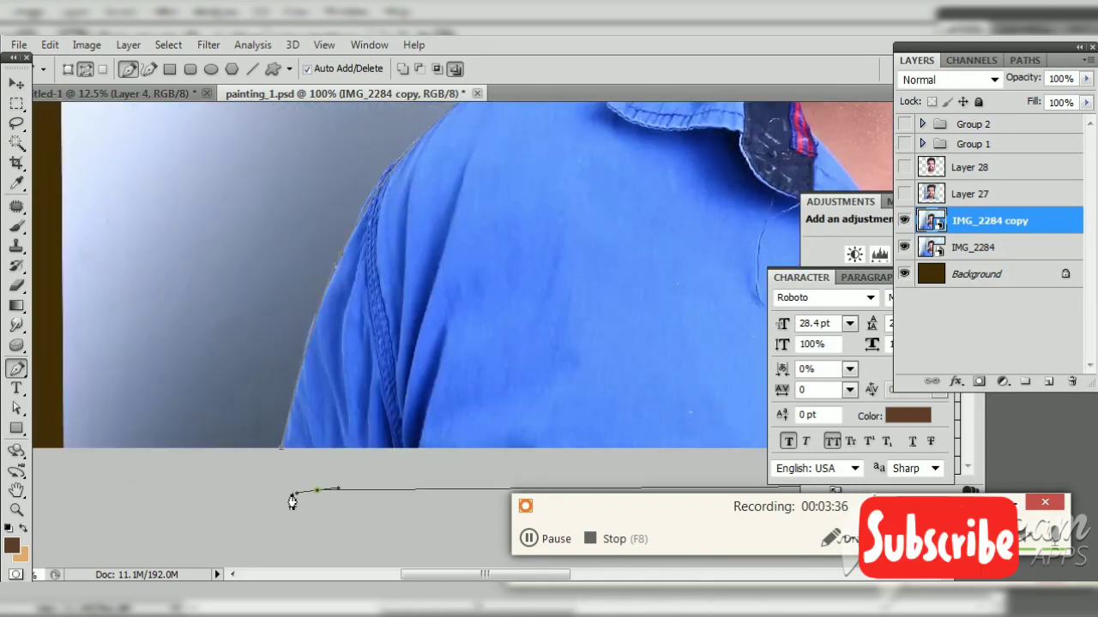
pyautogui.click(293, 501)
# Step: Copy the feathered shirt selection to new Layer 29 and hide both IMG_2284 layers
pyautogui.hotkey('ctrl', 'Return')
pyautogui.hotkey('shift', 'F6')
pyautogui.press('Return')
pyautogui.hotkey('ctrl', 'j')
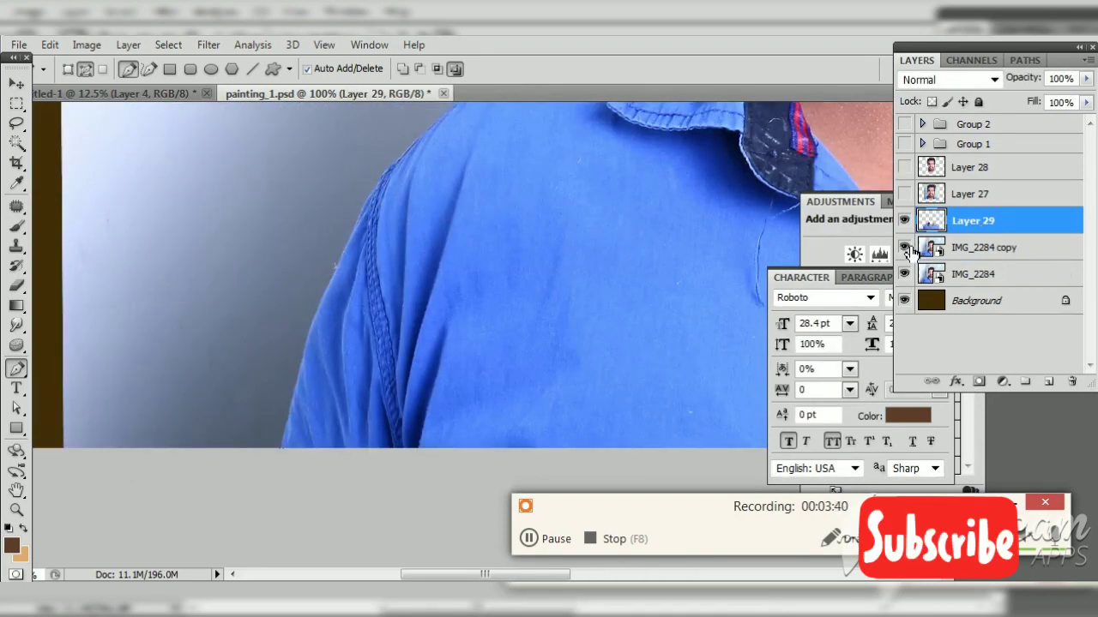
pyautogui.moveTo(904, 247); pyautogui.dragTo(903, 273)
# Step: Show Layer 28, duplicate it as Layer 28 copy, and nudge the copy right
pyautogui.hotkey('ctrl', '-')
pyautogui.hotkey('ctrl', '-')
pyautogui.hotkey('ctrl', '-')
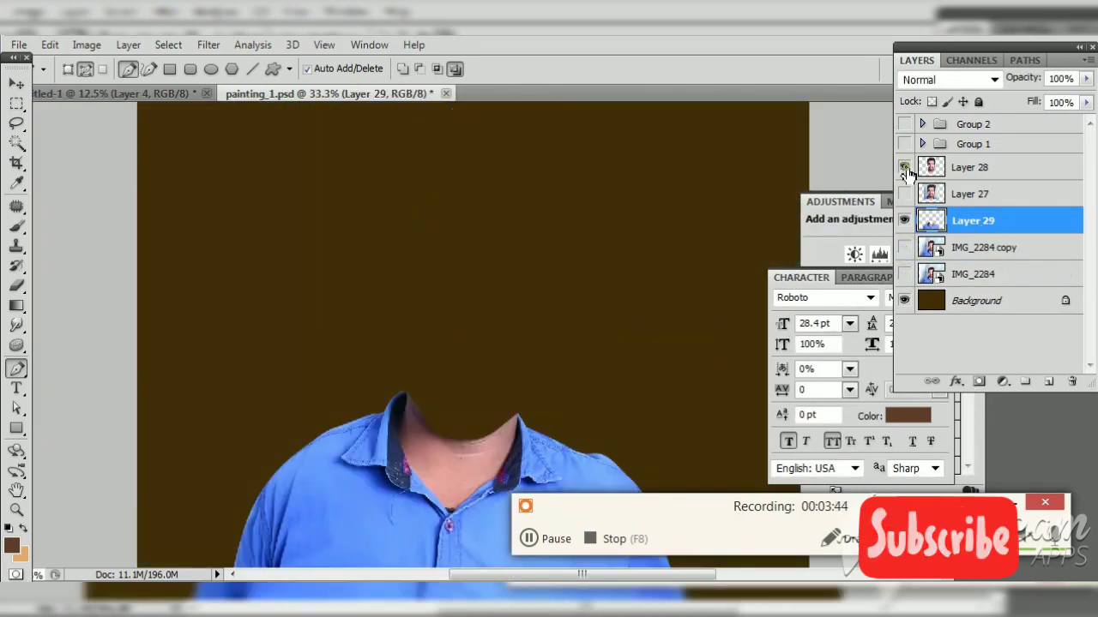
pyautogui.click(905, 168)
pyautogui.press('v')
pyautogui.hotkey('ctrl', '+')
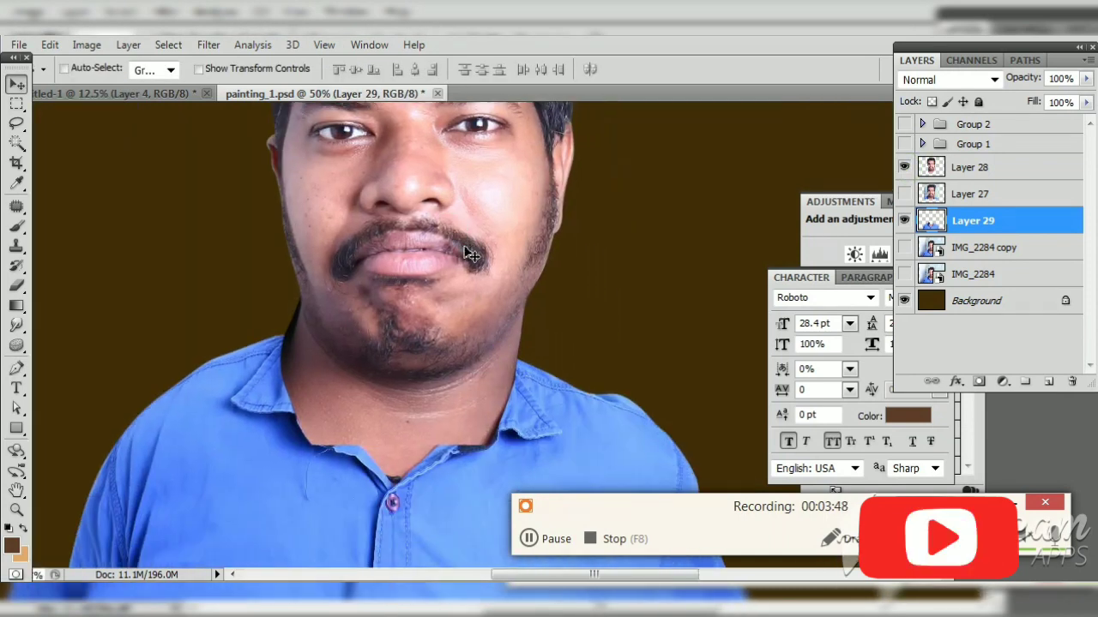
pyautogui.hotkey('ctrl', '+')
pyautogui.click(1010, 168)
pyautogui.hotkey('ctrl', 'j')
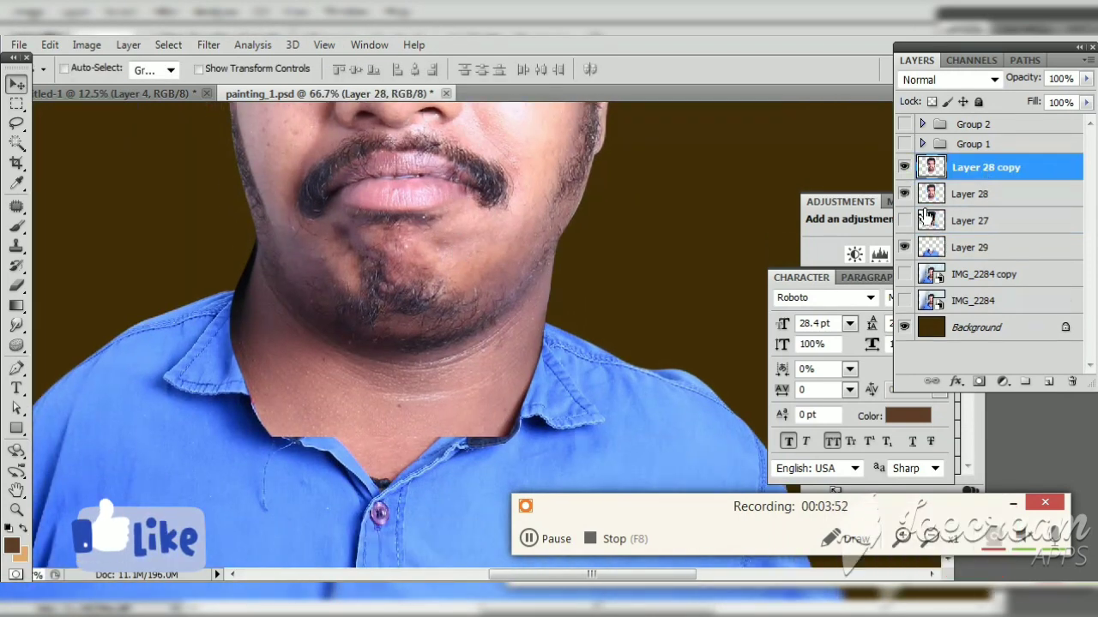
pyautogui.moveTo(392, 293); pyautogui.dragTo(420, 297)
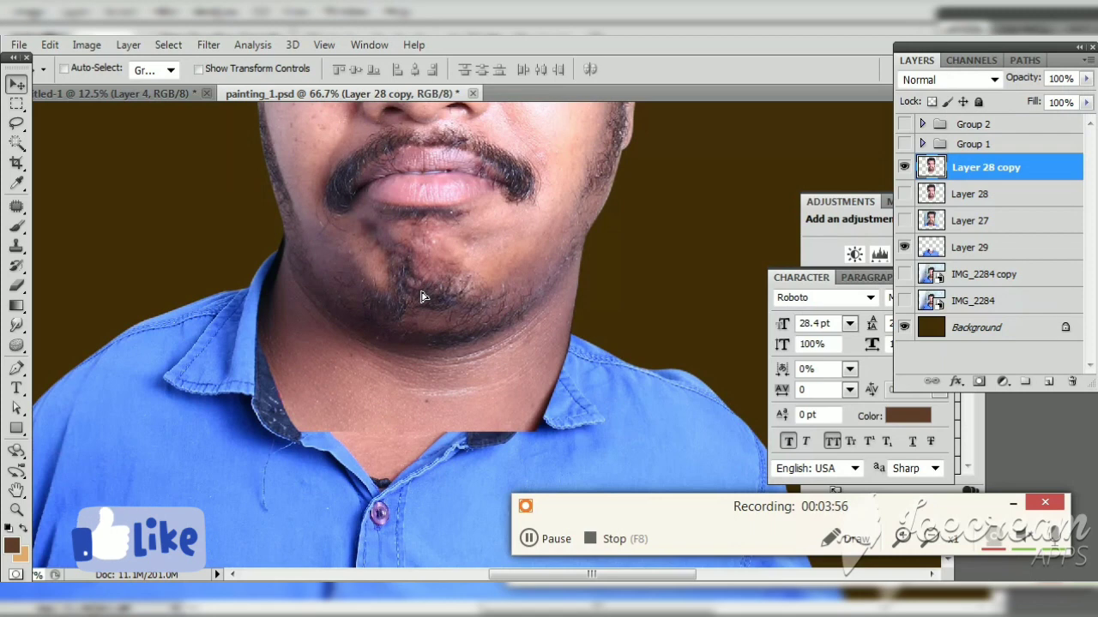
# Step: Warp the face copy, pulling the neck's lower corners inward
pyautogui.hotkey('ctrl', 't')
pyautogui.rightClick(314, 343)
pyautogui.click(373, 204)
pyautogui.moveTo(220, 435)
pyautogui.mouseDown()
pyautogui.moveTo(252, 436)
pyautogui.moveTo(254, 424)
pyautogui.mouseUp()
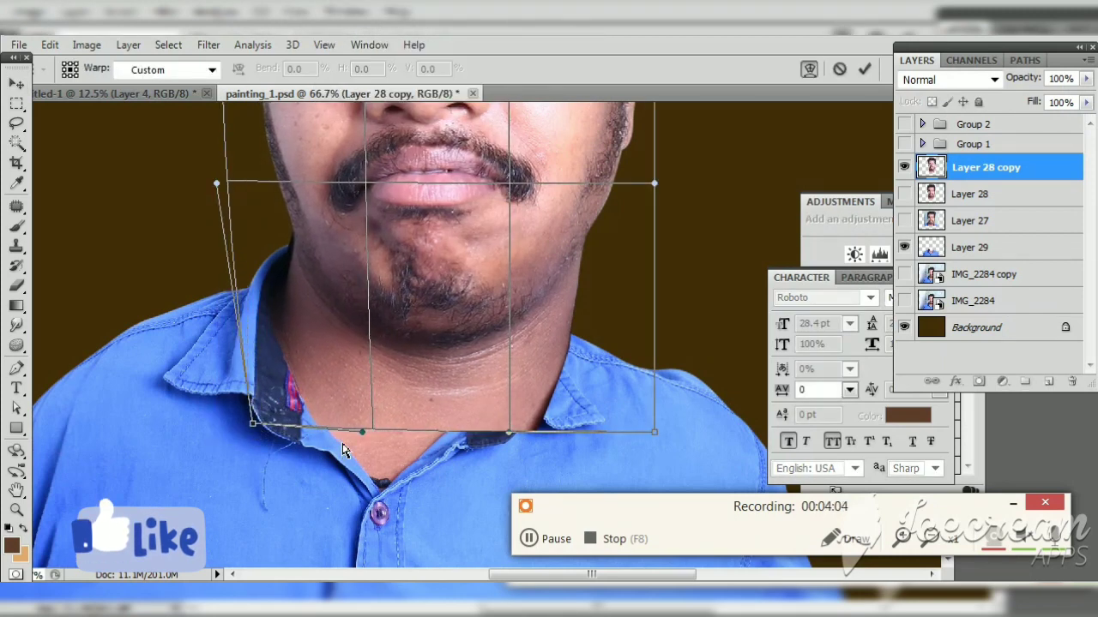
pyautogui.moveTo(361, 431); pyautogui.dragTo(369, 431)
pyautogui.hotkey('ctrl', '+')
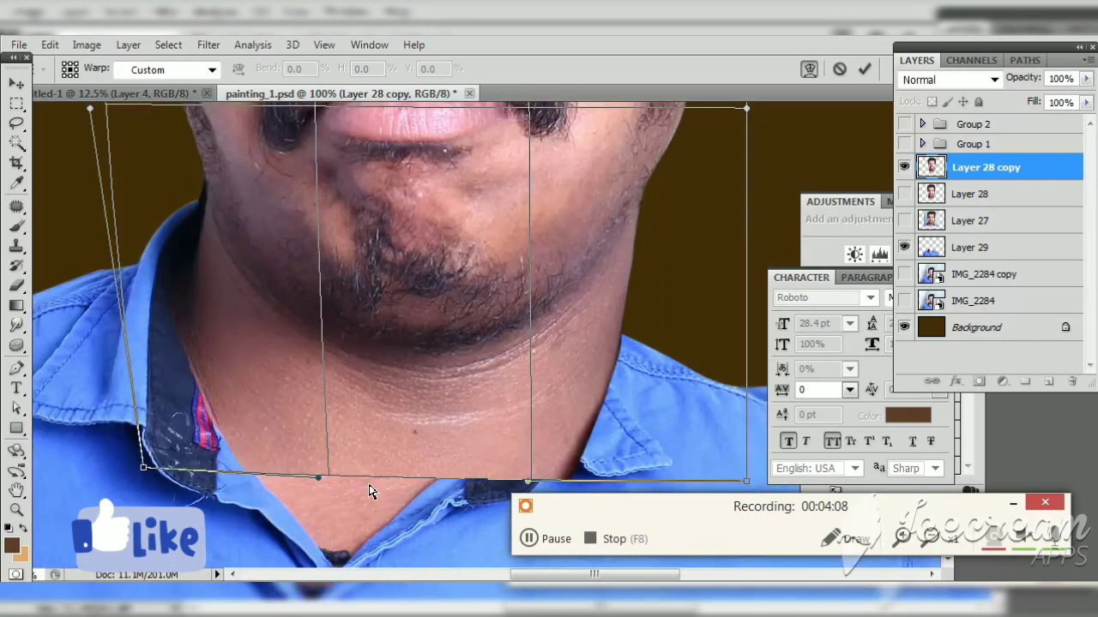
pyautogui.moveTo(144, 469); pyautogui.dragTo(138, 463)
pyautogui.hscroll(3, 619, 458)
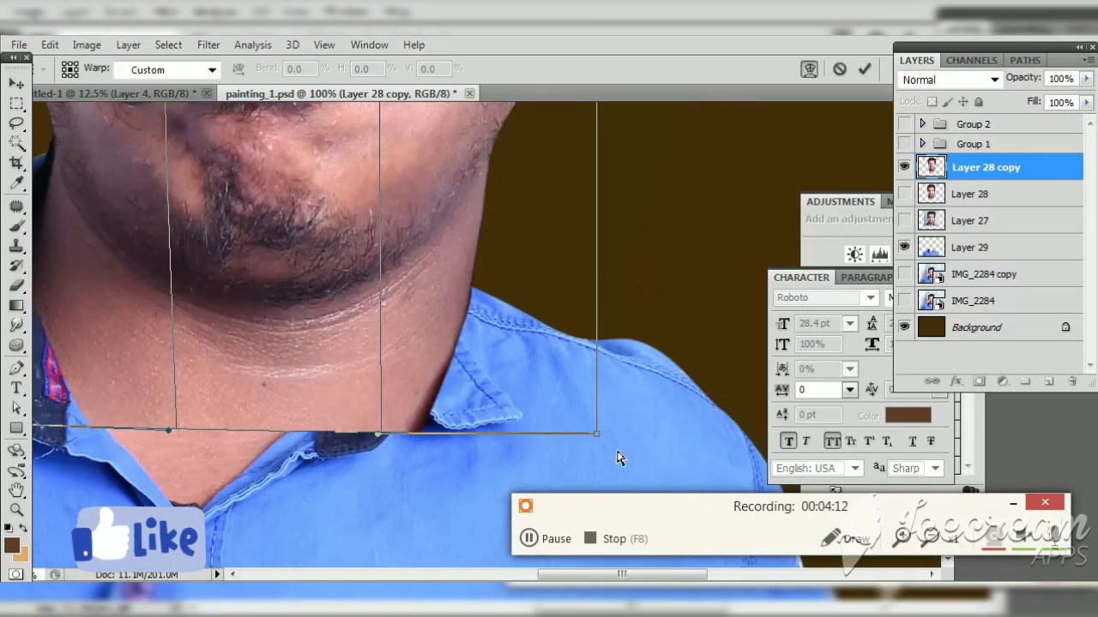
pyautogui.moveTo(597, 435); pyautogui.dragTo(302, 418)
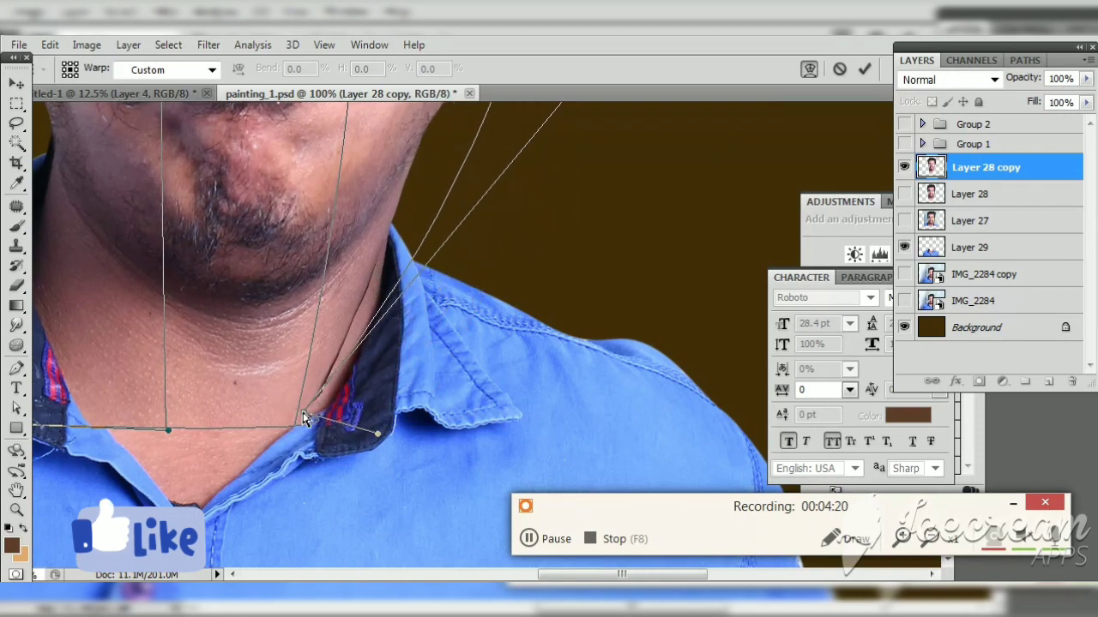
# Step: Warp the neck edge again to follow the collar and apply the warp
pyautogui.moveTo(316, 367)
pyautogui.mouseDown()
pyautogui.moveTo(397, 437)
pyautogui.moveTo(318, 506)
pyautogui.mouseUp()
pyautogui.hotkey('ctrl', '-')
pyautogui.hotkey('ctrl', '-')
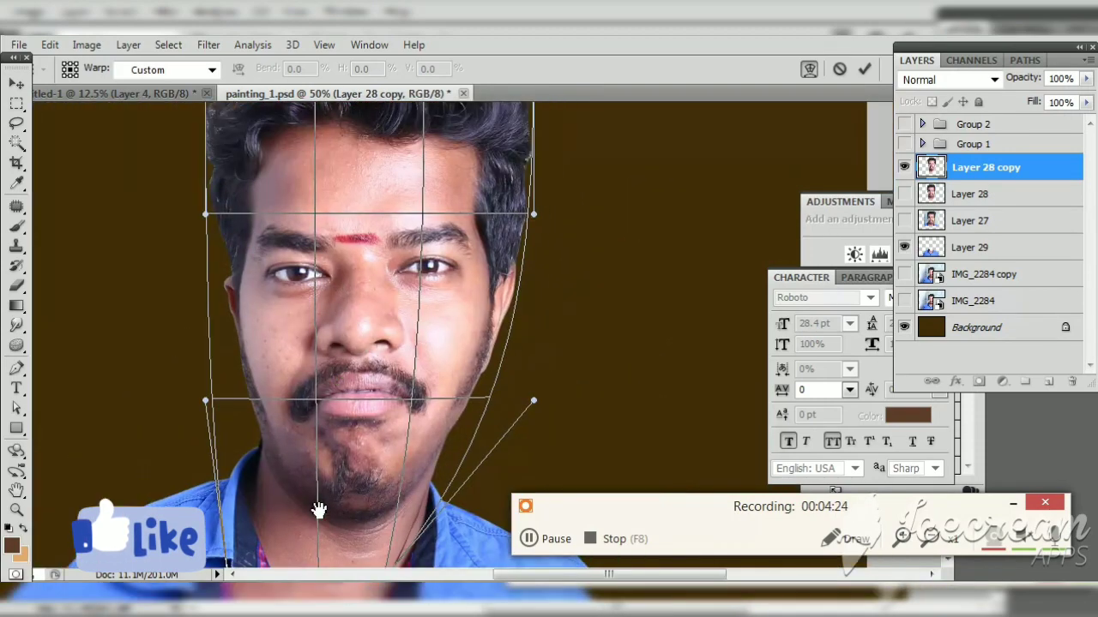
pyautogui.scroll(2, 302, 450)
pyautogui.hotkey('ctrl', '+')
pyautogui.hotkey('ctrl', '+')
pyautogui.rightClick(225, 436)
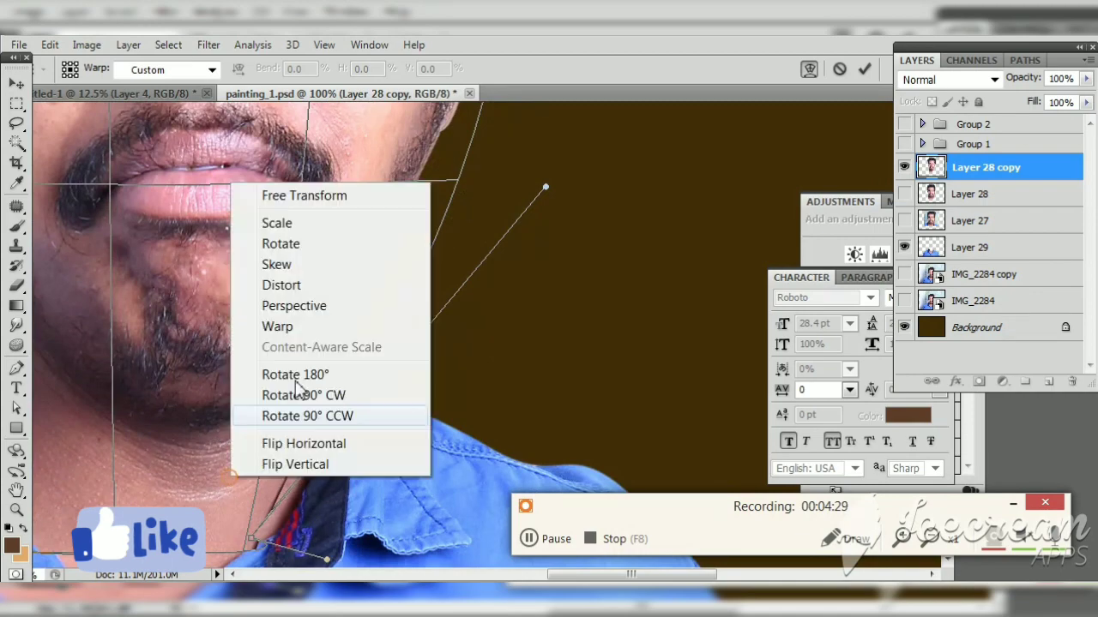
pyautogui.click(314, 331)
pyautogui.moveTo(545, 187); pyautogui.dragTo(572, 198)
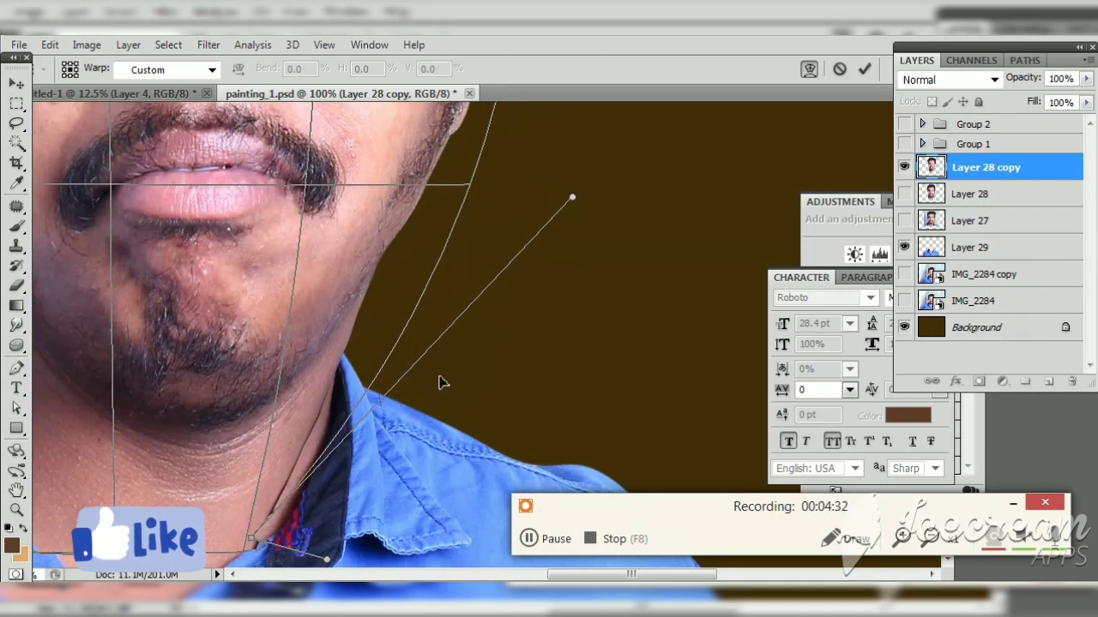
pyautogui.press('Return')
pyautogui.moveTo(346, 515); pyautogui.dragTo(358, 418)
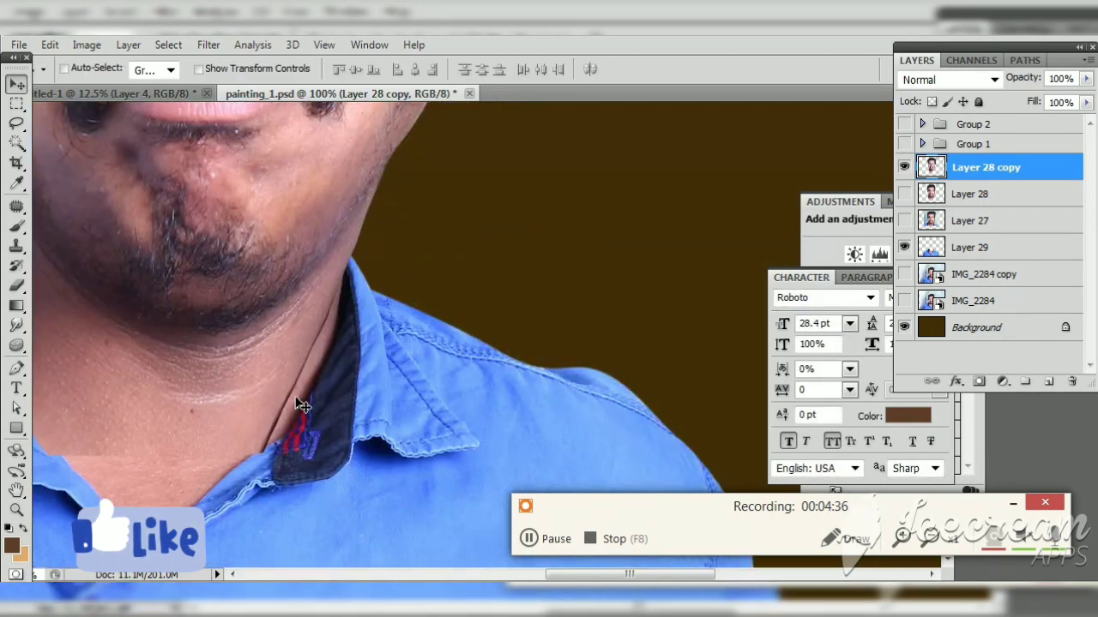
# Step: Brush skin tone over the dark neck seam at the collar
pyautogui.hotkey('ctrl', '+')
pyautogui.press('b')
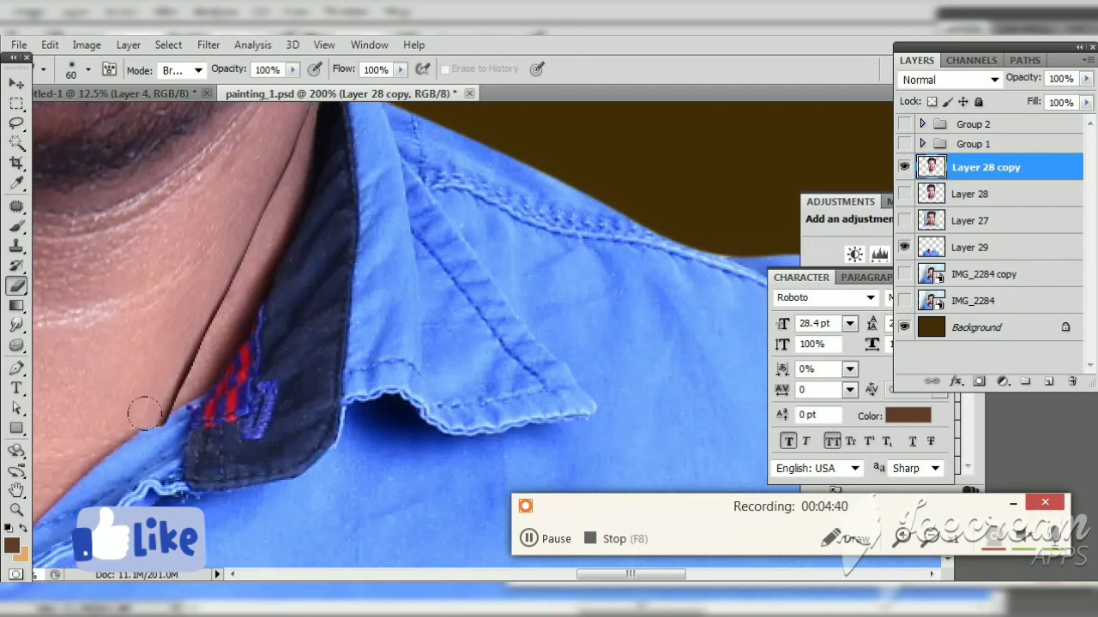
pyautogui.moveTo(173, 387); pyautogui.dragTo(219, 302)
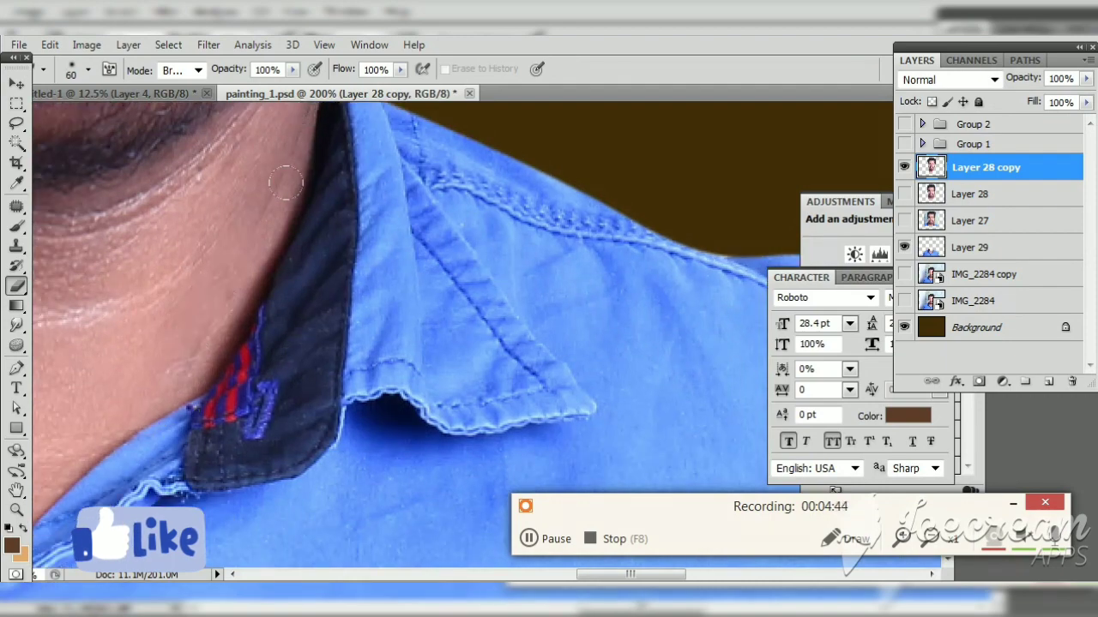
pyautogui.moveTo(313, 409)
pyautogui.mouseDown()
pyautogui.moveTo(255, 345)
pyautogui.moveTo(303, 333)
pyautogui.mouseUp()
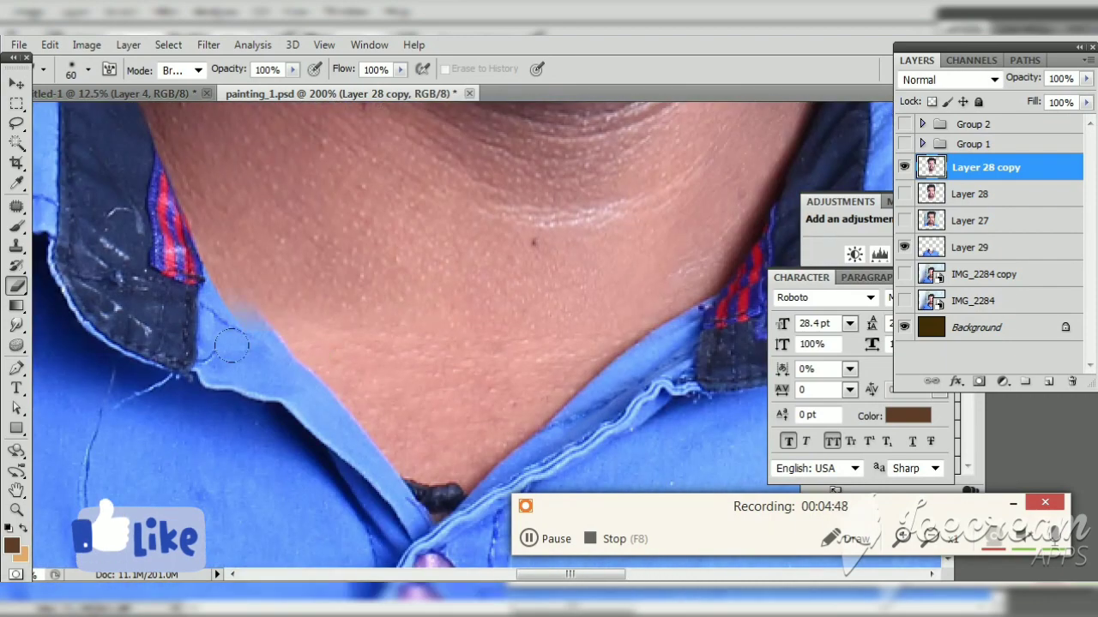
# Step: Zoom out to view the whole head-and-shirt composite on the brown background
pyautogui.press('v')
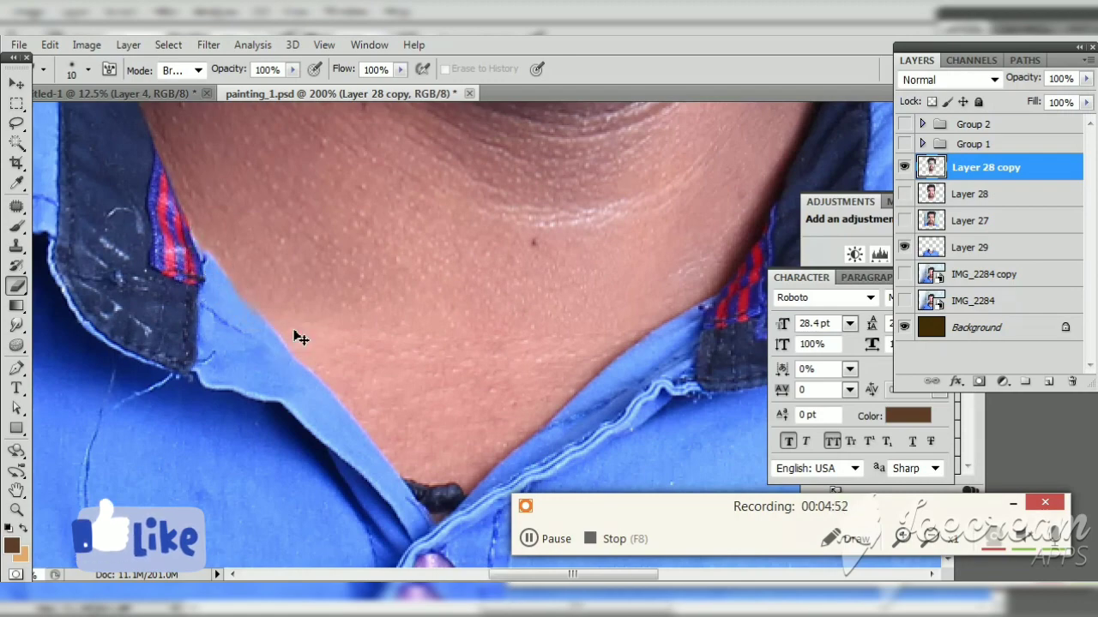
pyautogui.hotkey('ctrl', '-')
pyautogui.hotkey('ctrl', '-')
pyautogui.hotkey('ctrl', '-')
pyautogui.scroll(3, 319, 418)
pyautogui.hotkey('ctrl', '-')
pyautogui.moveTo(412, 436); pyautogui.dragTo(314, 399)
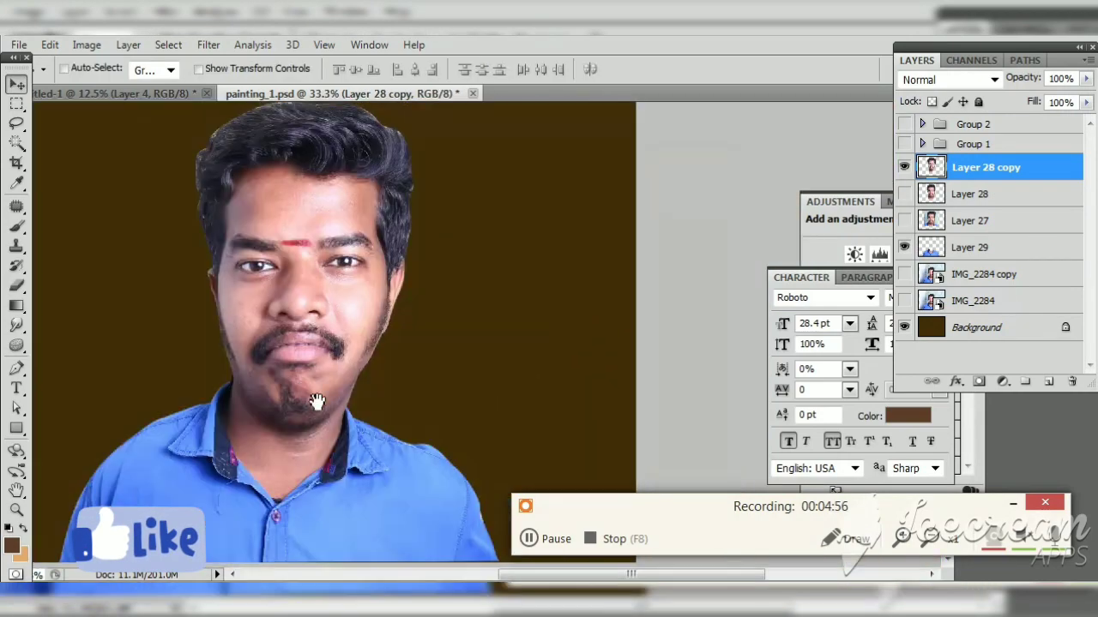
# Step: In Liquify, enlarge the Bloat brush and bloat the chin
pyautogui.click(124, 45)
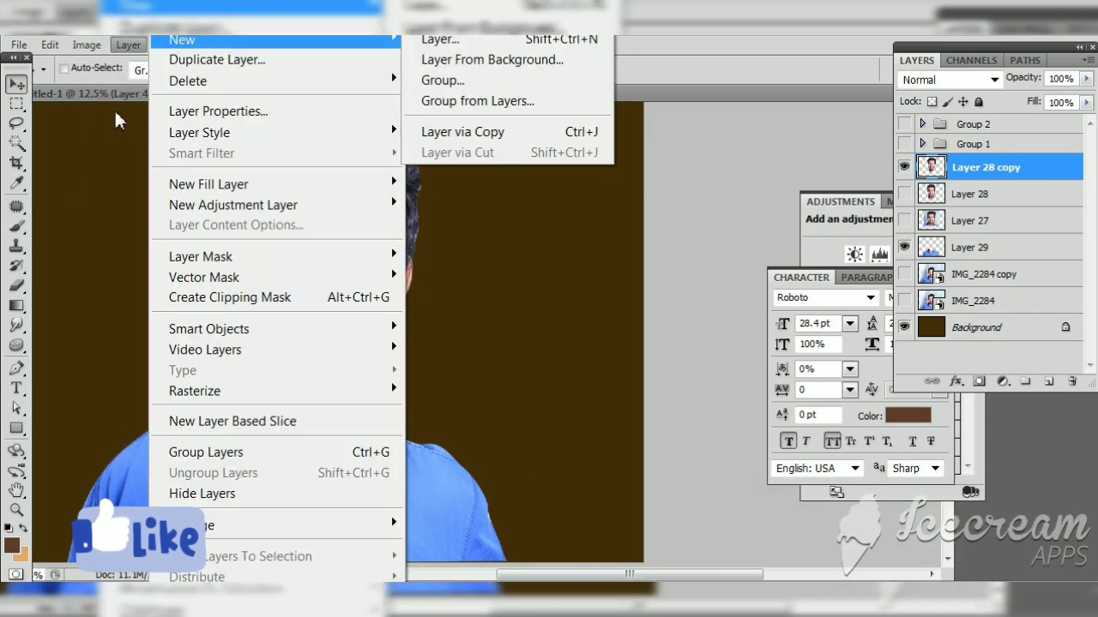
pyautogui.click(208, 45)
pyautogui.click(236, 169)
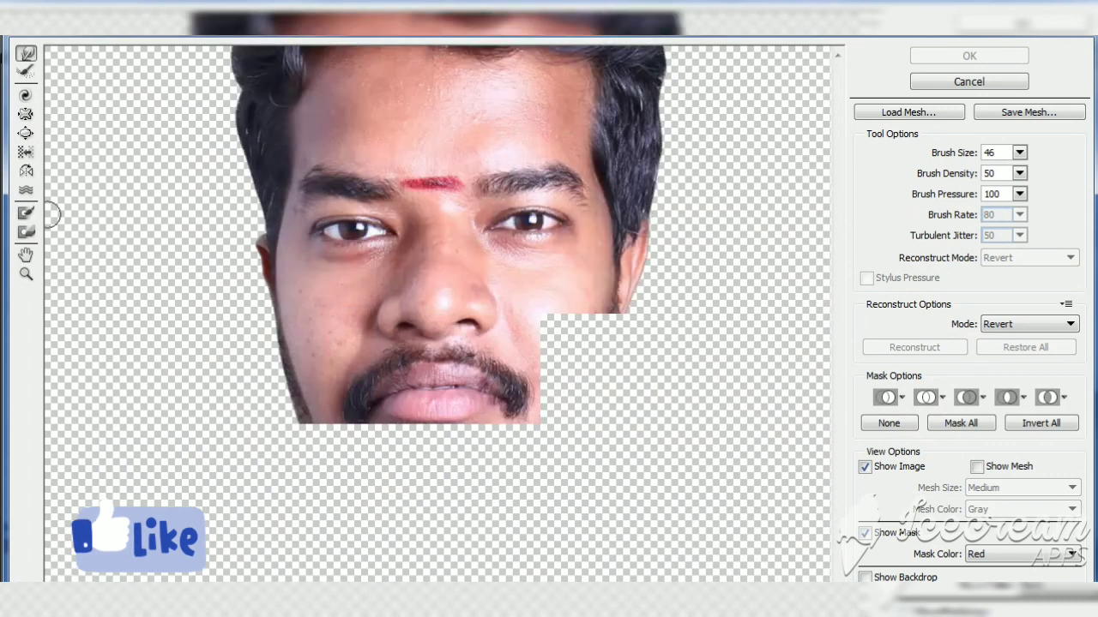
pyautogui.click(26, 133)
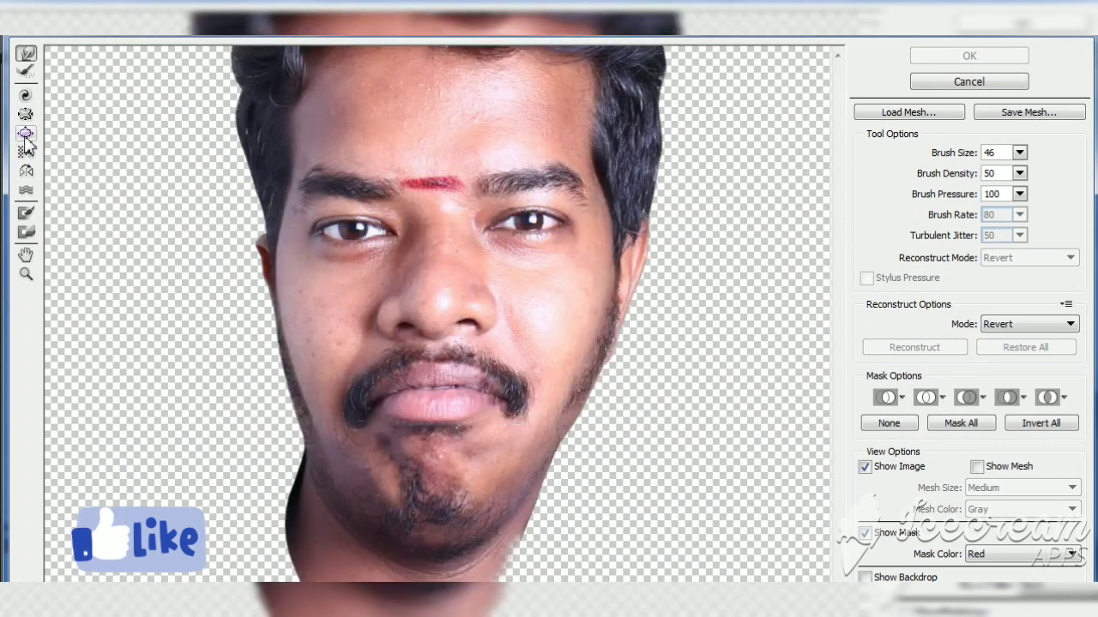
pyautogui.click(1019, 153)
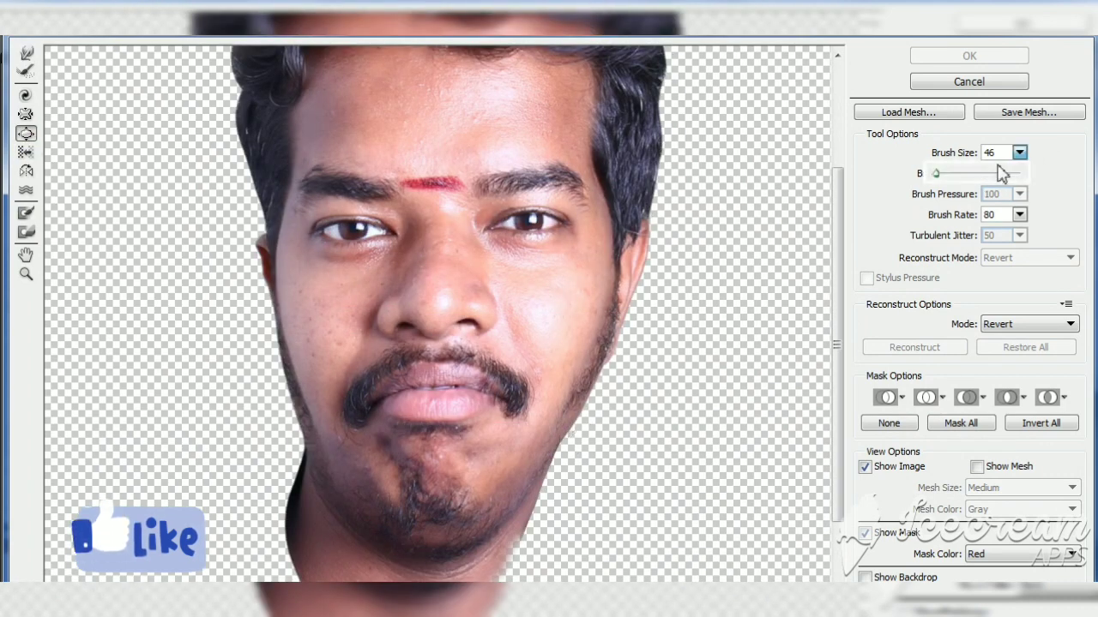
pyautogui.click(534, 473)
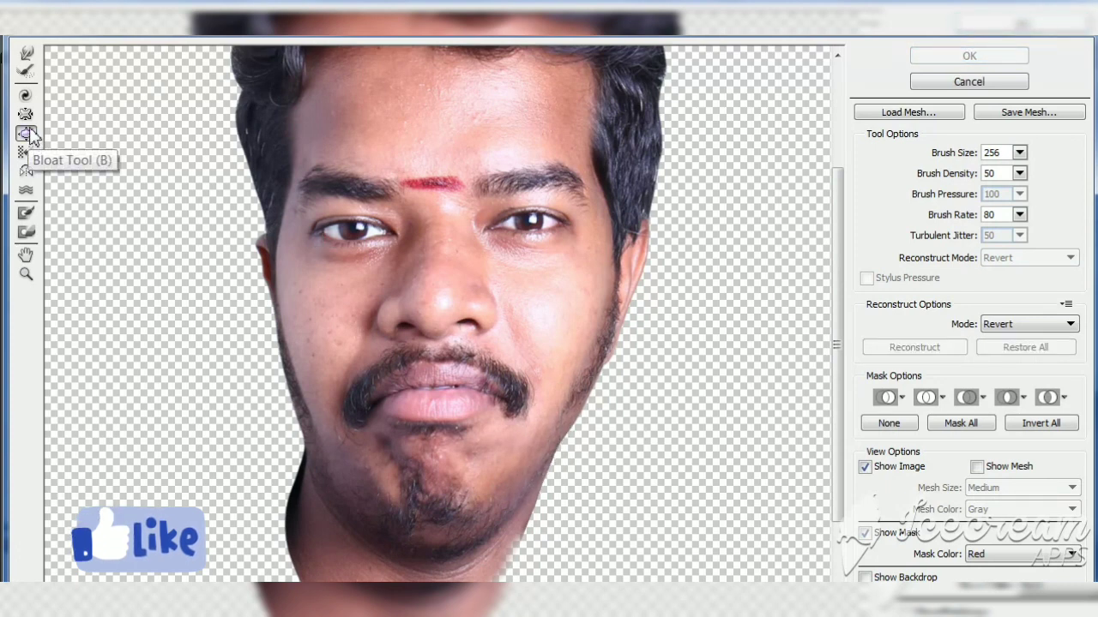
pyautogui.click(563, 437)
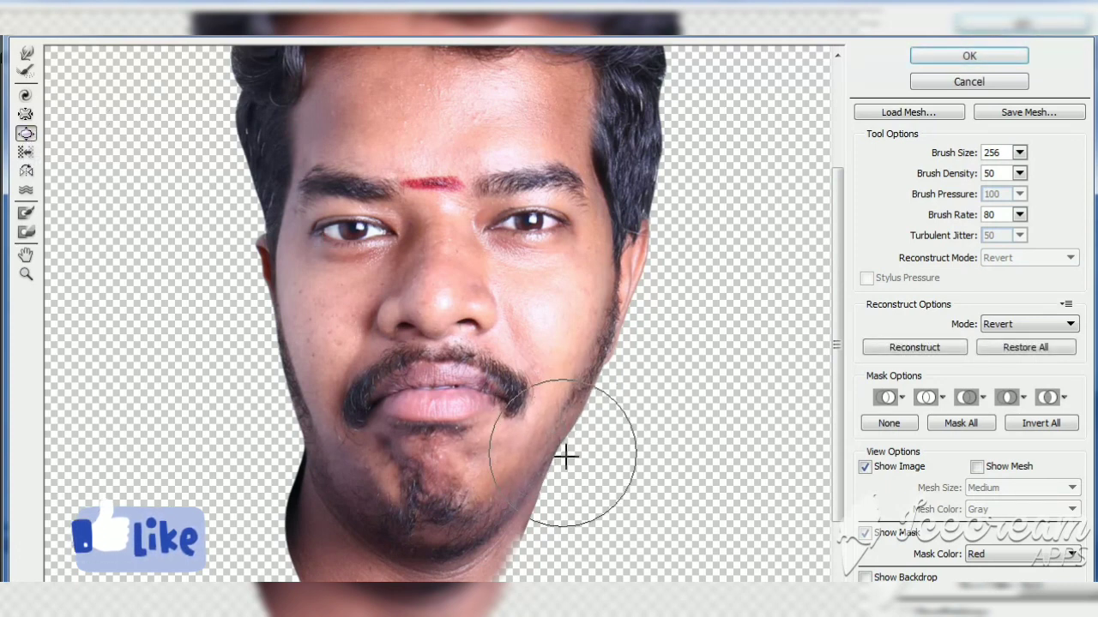
# Step: Push the right jaw edge outward, then bloat both eyes and the lips
pyautogui.click(25, 53)
pyautogui.moveTo(574, 453); pyautogui.dragTo(581, 468)
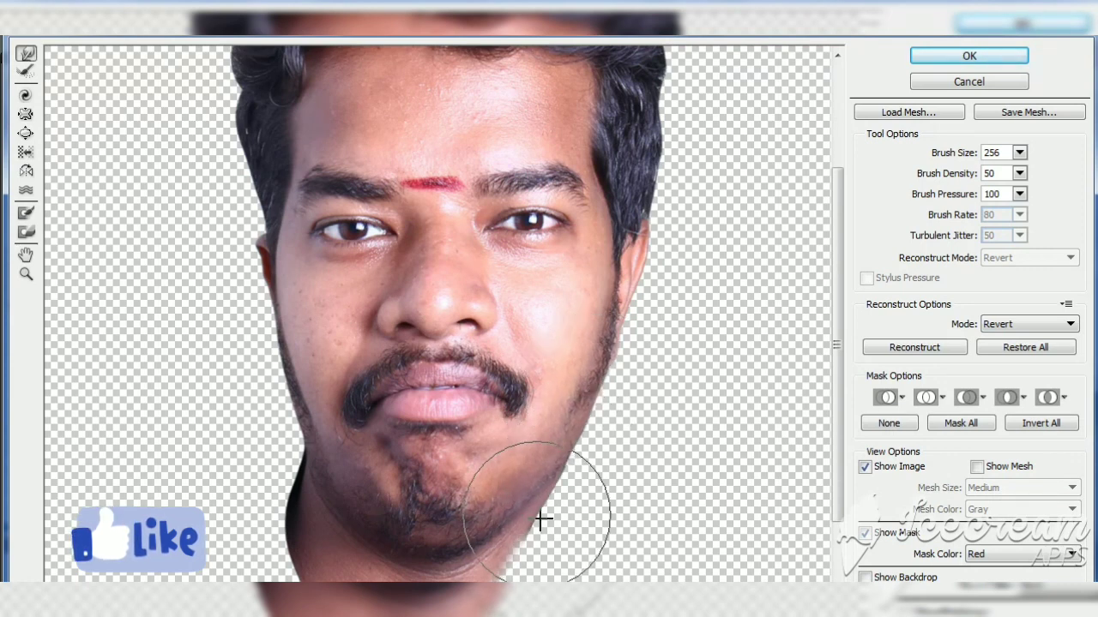
pyautogui.moveTo(500, 383); pyautogui.dragTo(514, 410)
pyautogui.press('b')
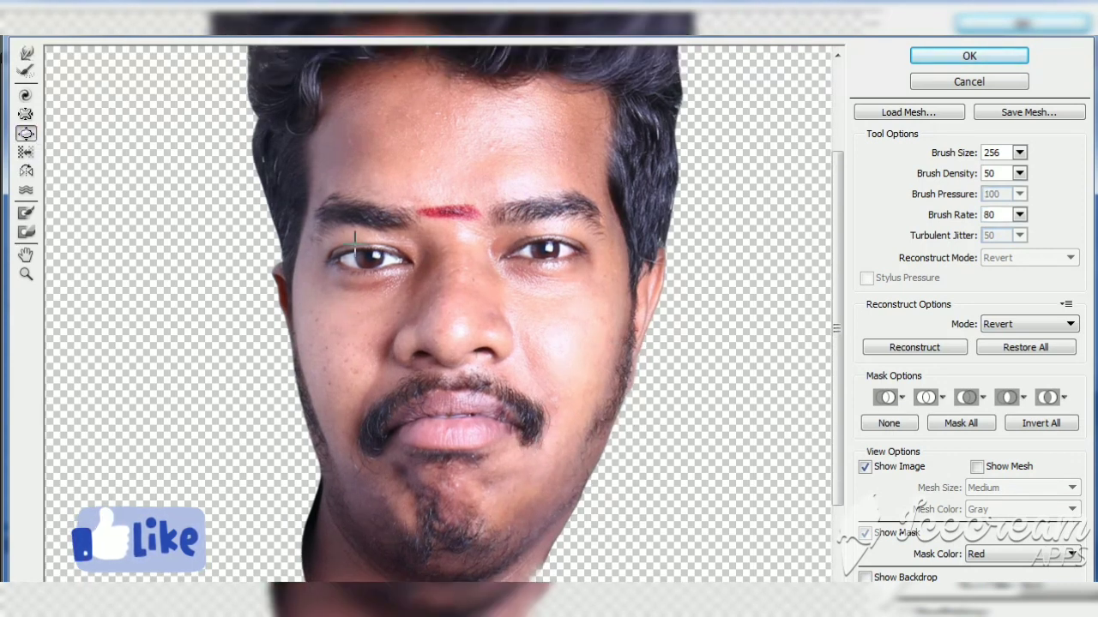
pyautogui.click(371, 259)
pyautogui.click(553, 250)
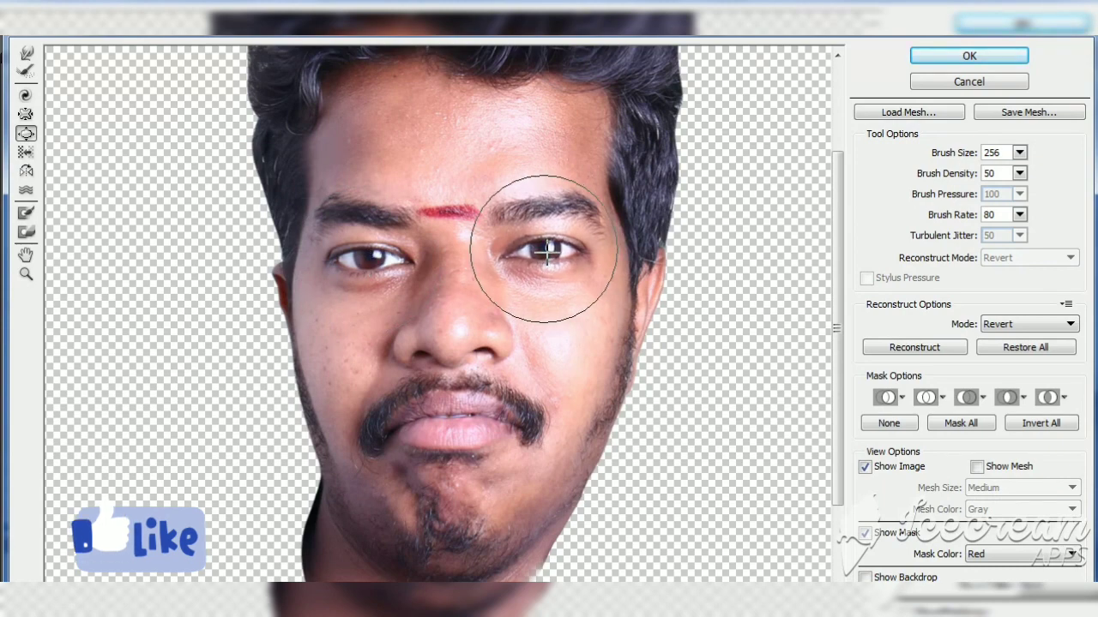
pyautogui.moveTo(553, 250); pyautogui.dragTo(492, 325)
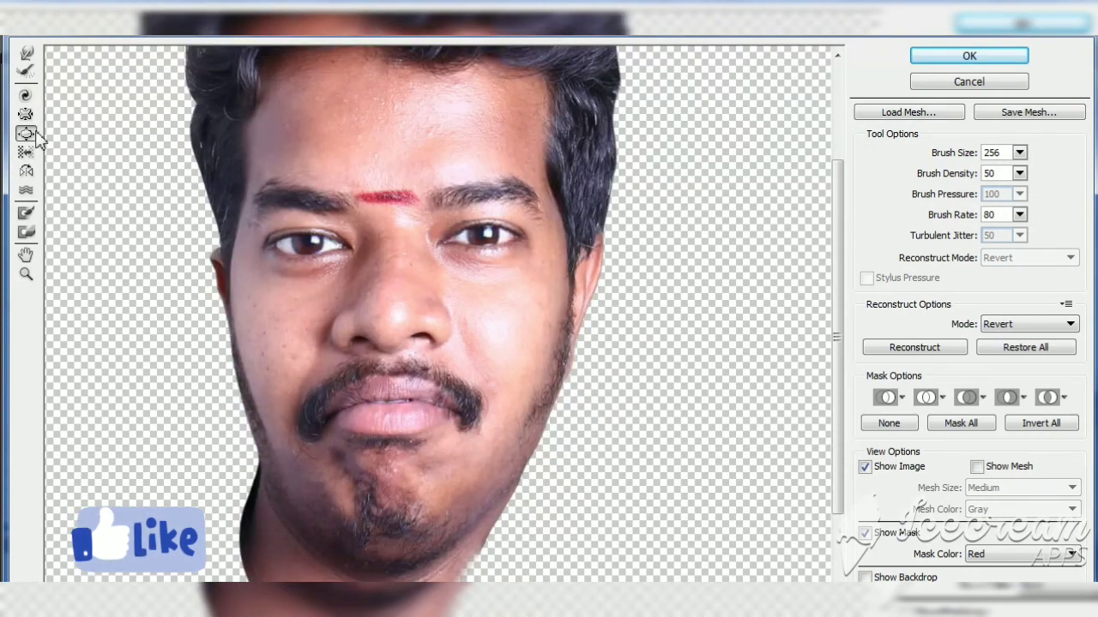
pyautogui.click(383, 410)
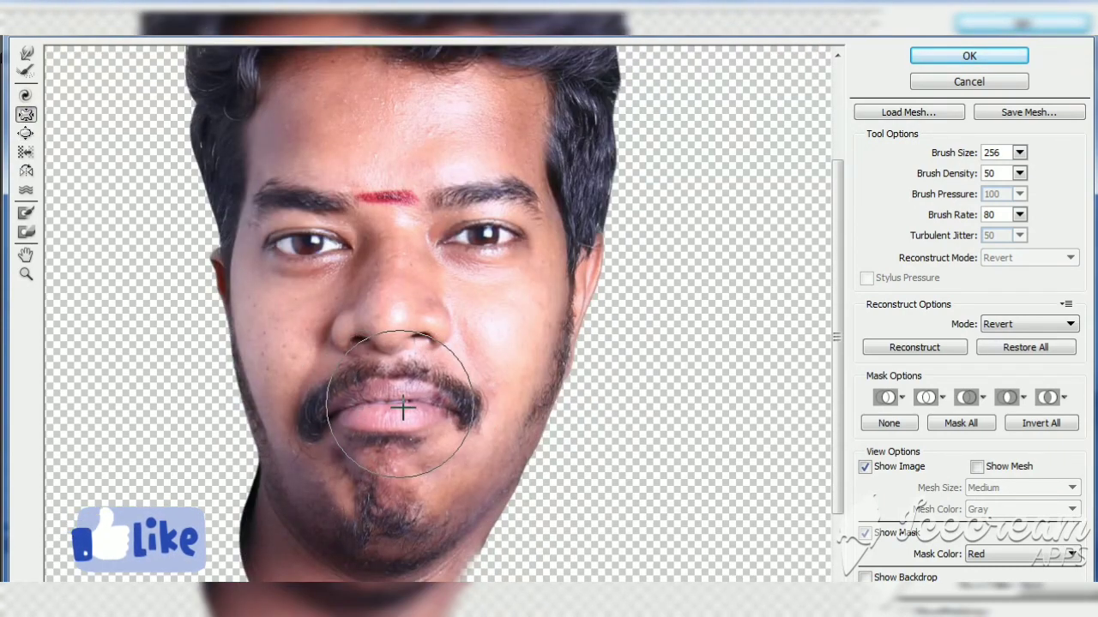
# Step: Forward Warp both eyebrows upward with a smaller brush and apply the Liquify
pyautogui.scroll(3, 477, 438)
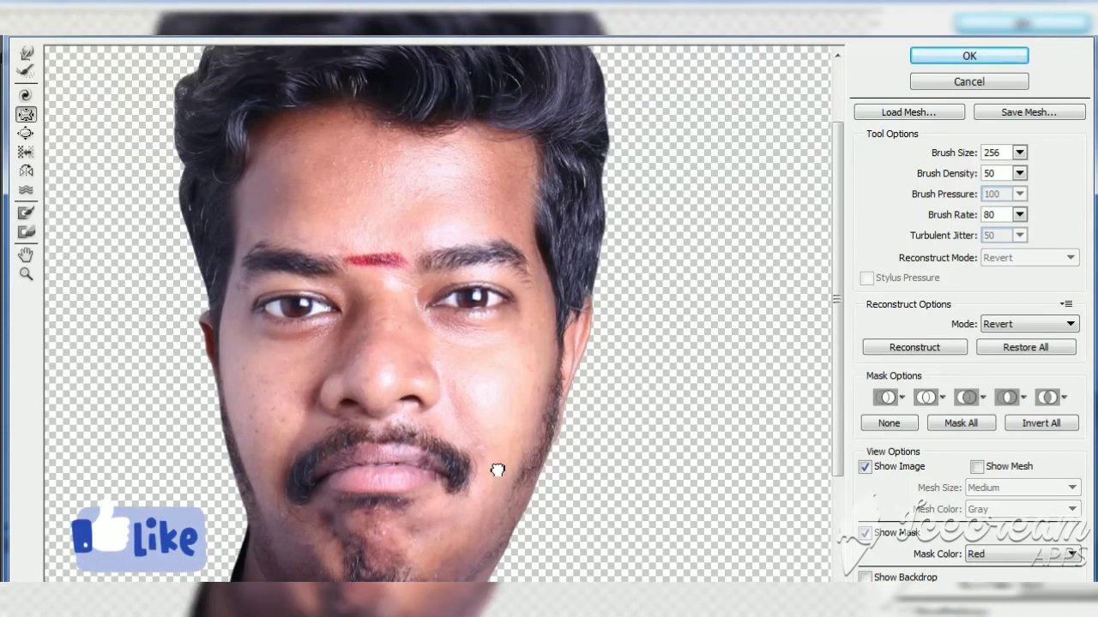
pyautogui.scroll(2, 485, 463)
pyautogui.press('w')
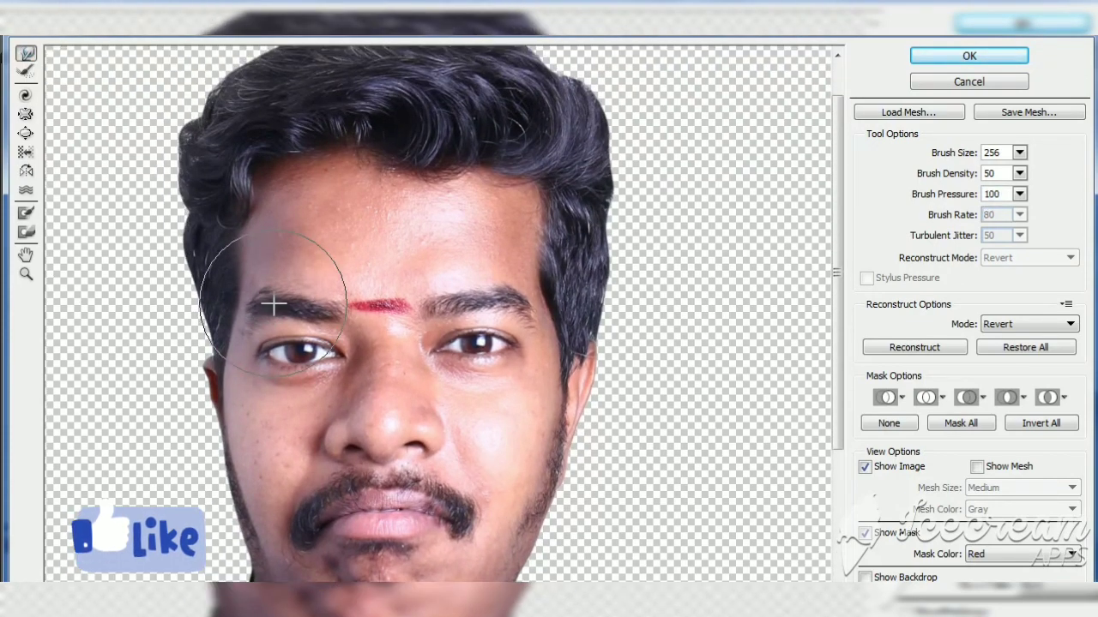
pyautogui.moveTo(274, 275); pyautogui.dragTo(274, 256)
pyautogui.moveTo(489, 291); pyautogui.dragTo(489, 276)
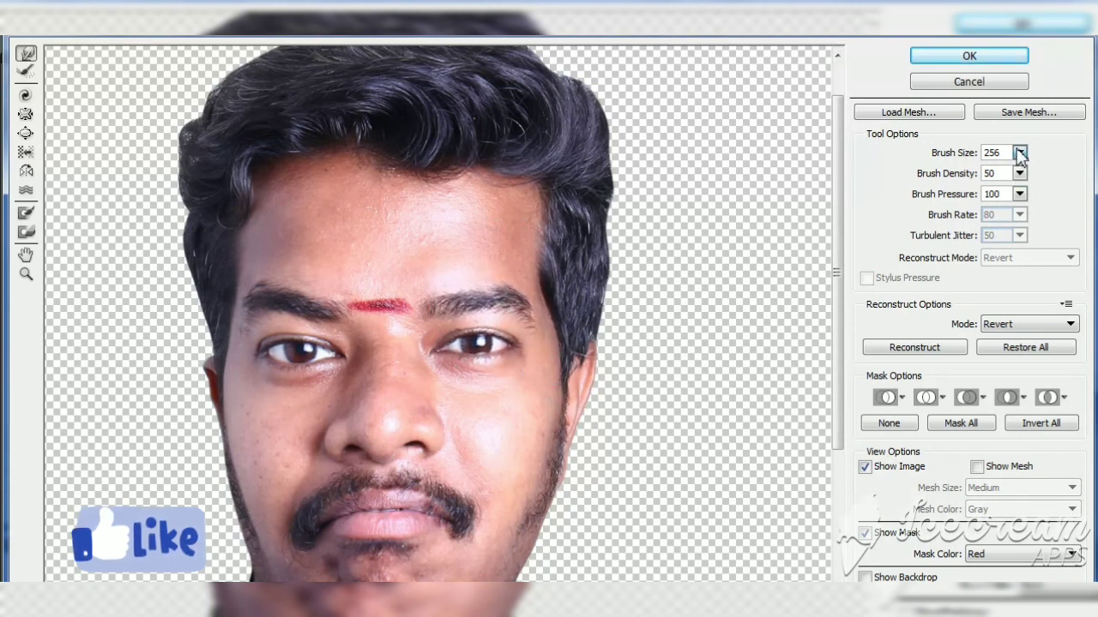
pyautogui.moveTo(1020, 152); pyautogui.dragTo(944, 176)
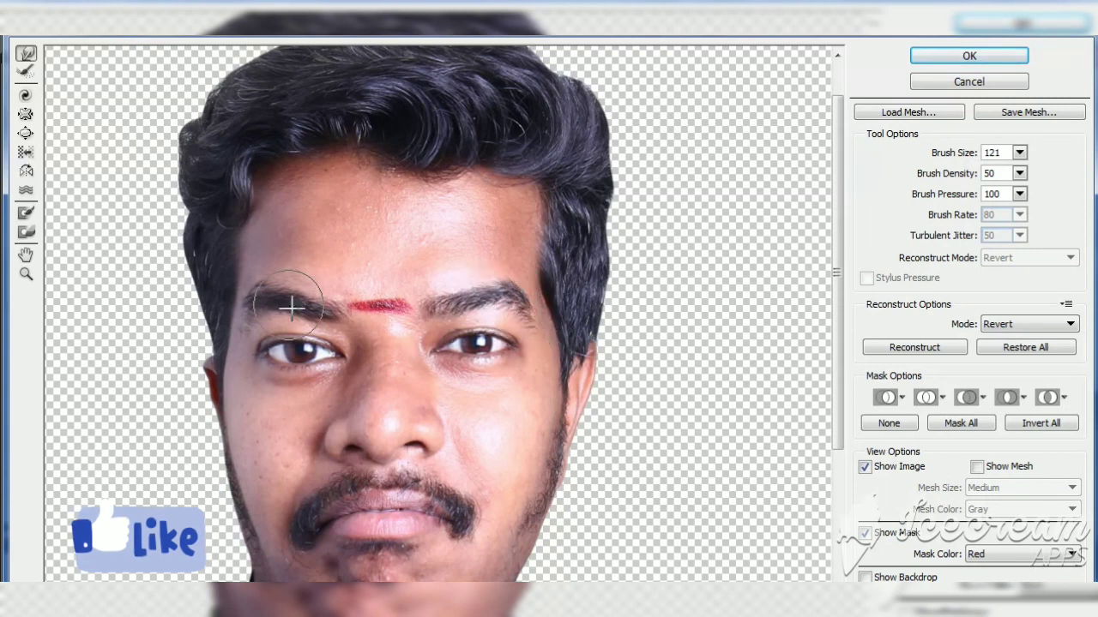
pyautogui.moveTo(291, 307); pyautogui.dragTo(264, 296)
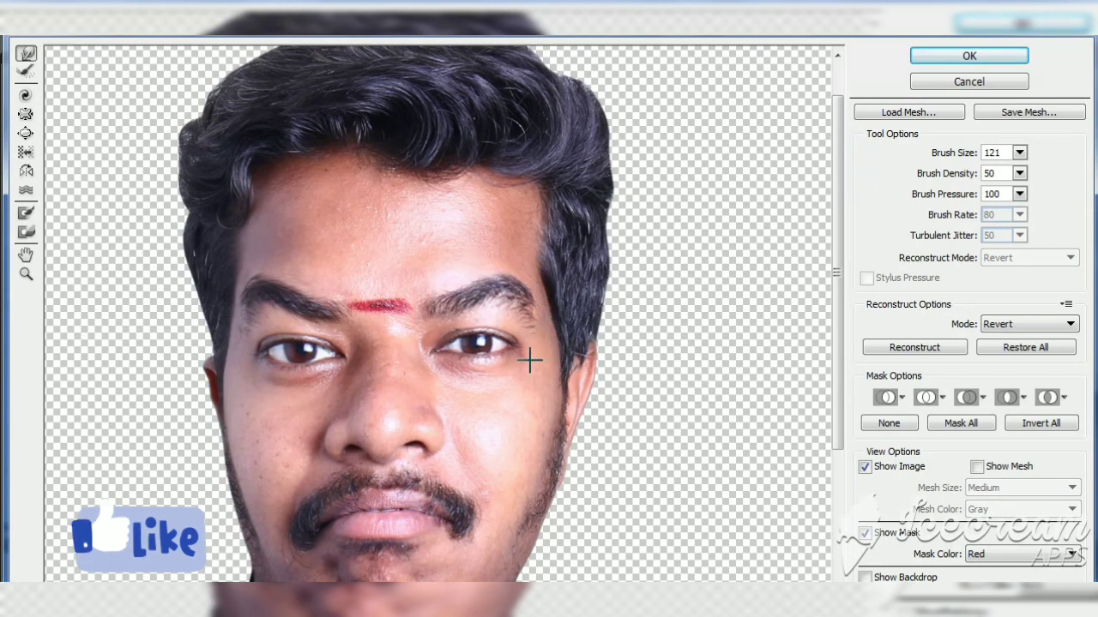
pyautogui.moveTo(521, 376); pyautogui.dragTo(526, 282)
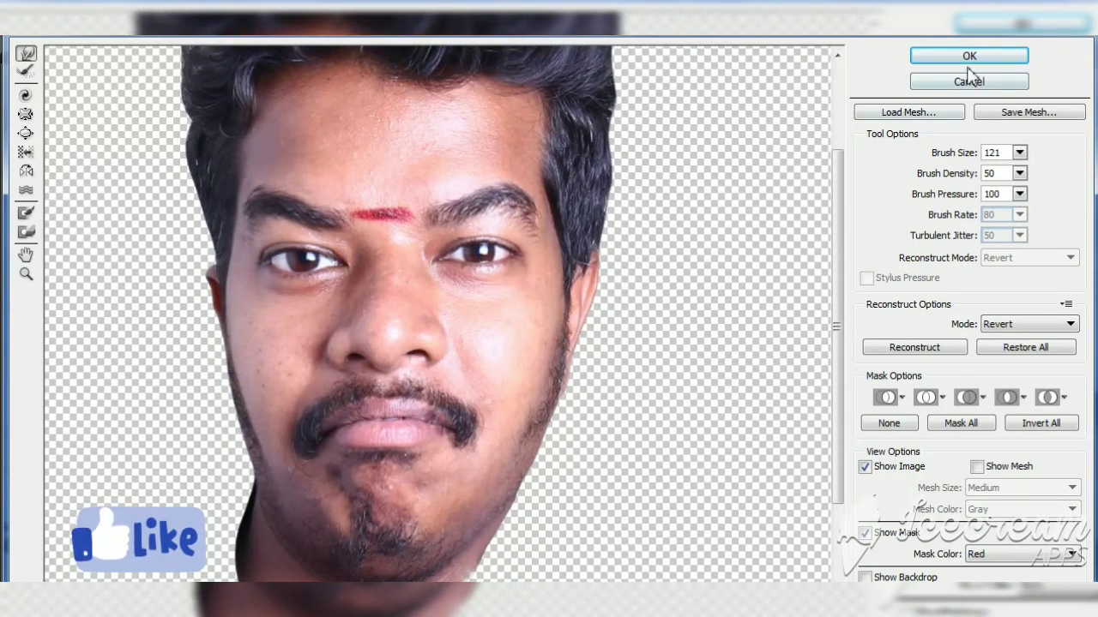
pyautogui.click(969, 56)
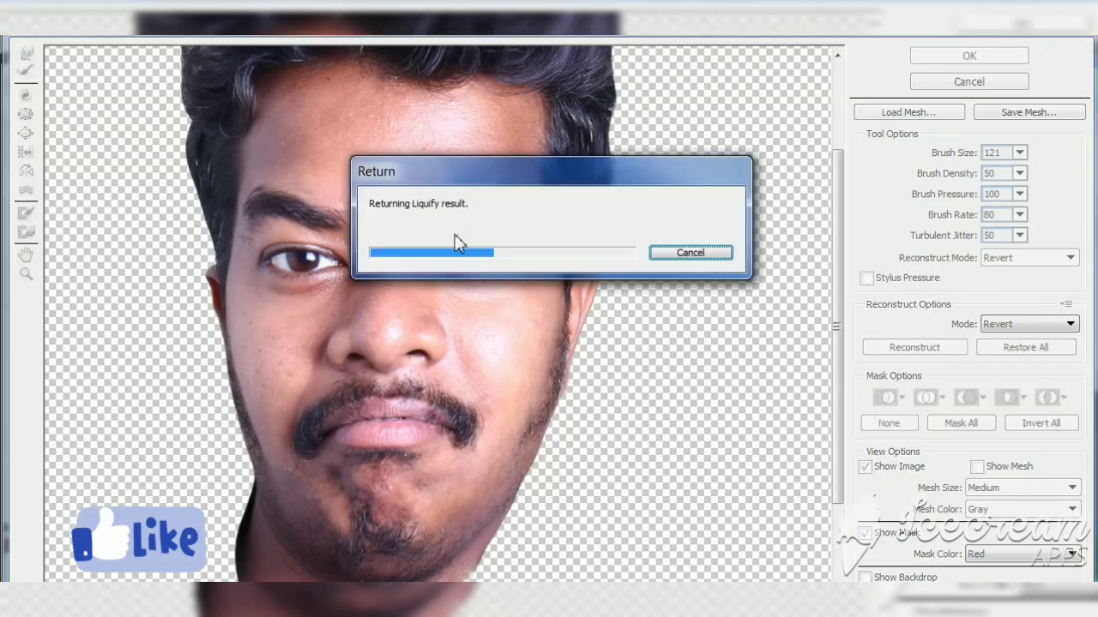
# Step: Reopen Liquify and push the left cheek, left ear and right ear edges outward
pyautogui.scroll(1, 436, 279)
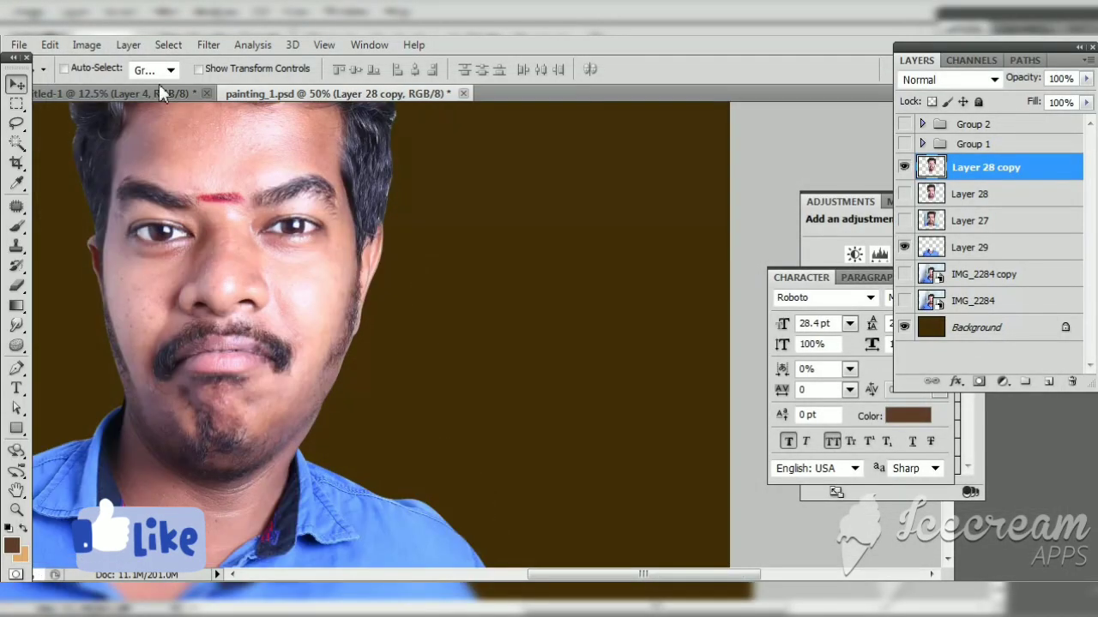
pyautogui.click(215, 48)
pyautogui.click(232, 166)
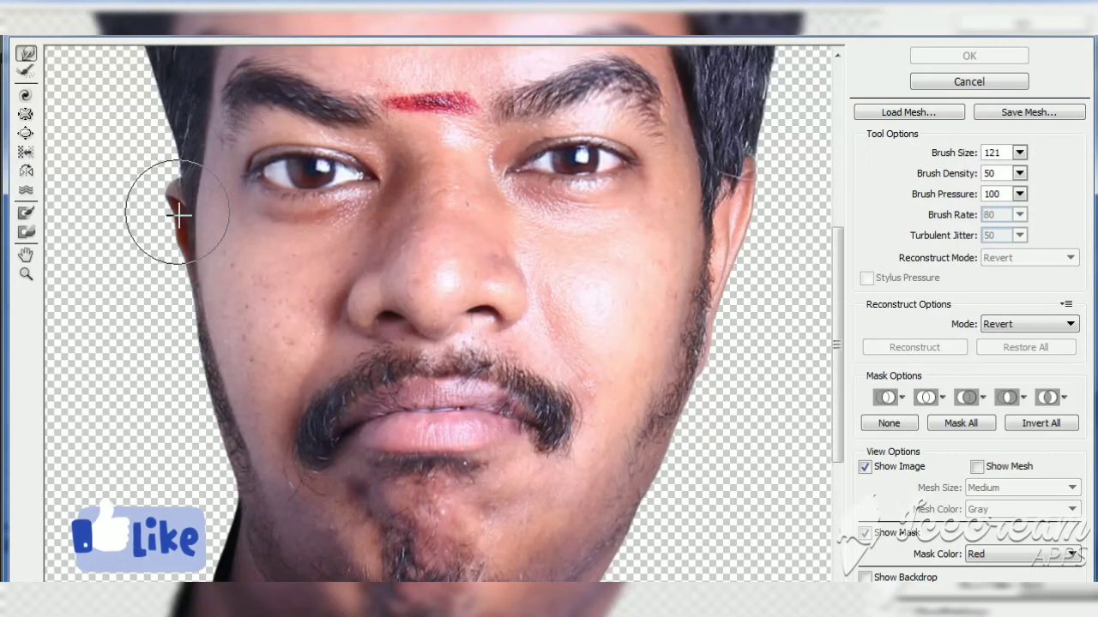
pyautogui.moveTo(183, 216); pyautogui.dragTo(167, 245)
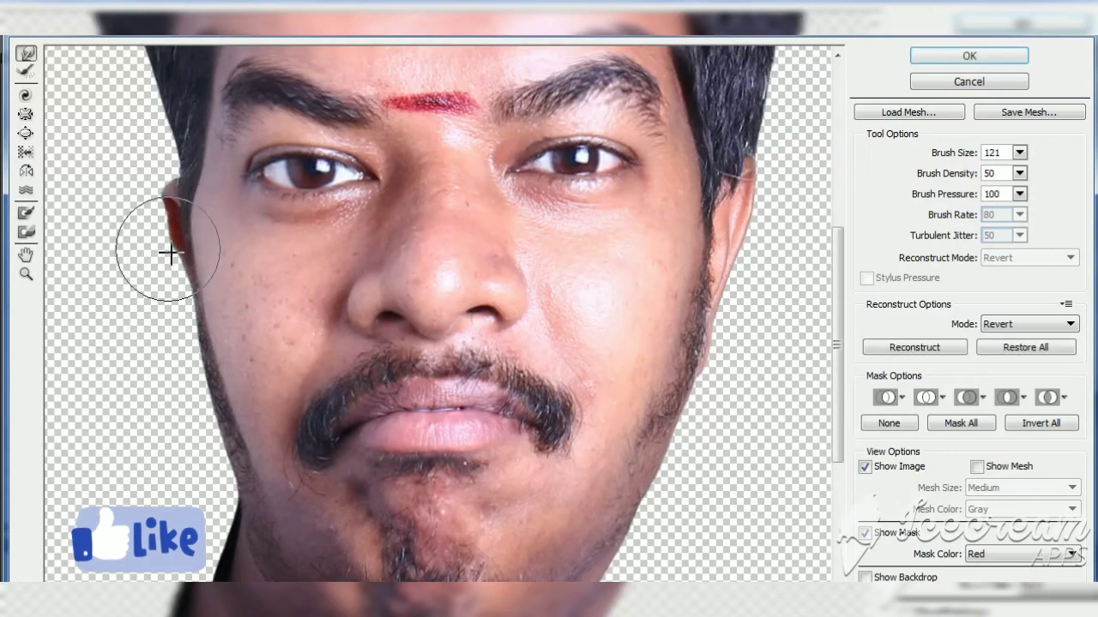
pyautogui.moveTo(163, 190)
pyautogui.mouseDown()
pyautogui.moveTo(152, 172)
pyautogui.moveTo(179, 232)
pyautogui.mouseUp()
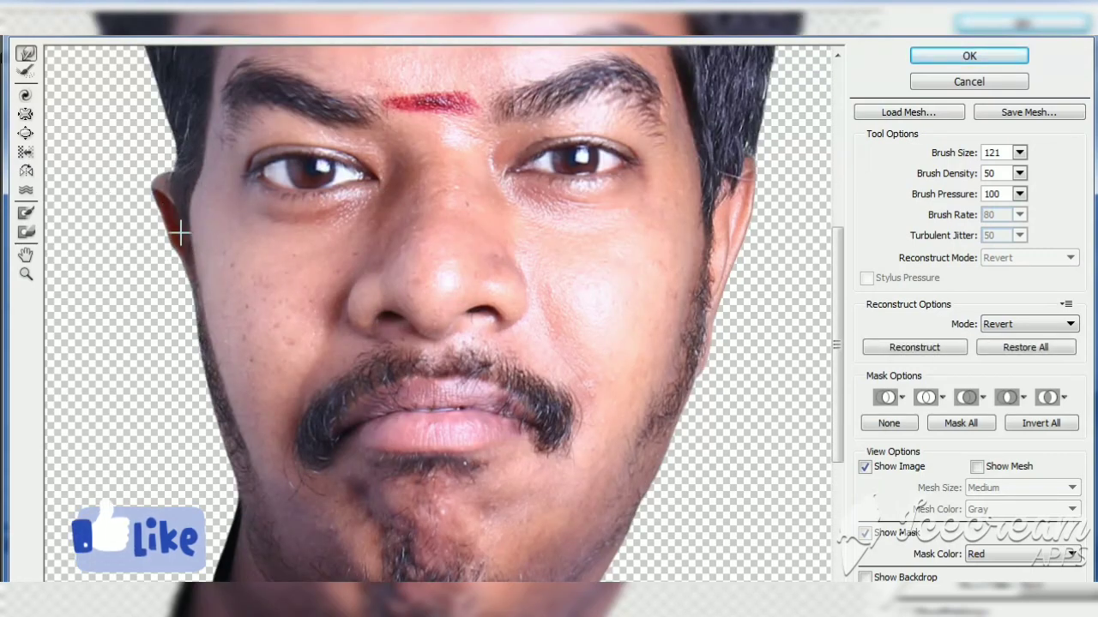
pyautogui.moveTo(755, 232)
pyautogui.mouseDown()
pyautogui.moveTo(760, 197)
pyautogui.moveTo(747, 277)
pyautogui.mouseUp()
# Step: With a 91 brush size, bulge the right ear edge outward and apply
pyautogui.click(1019, 153)
pyautogui.moveTo(965, 174)
pyautogui.mouseDown()
pyautogui.moveTo(936, 173)
pyautogui.moveTo(986, 174)
pyautogui.mouseUp()
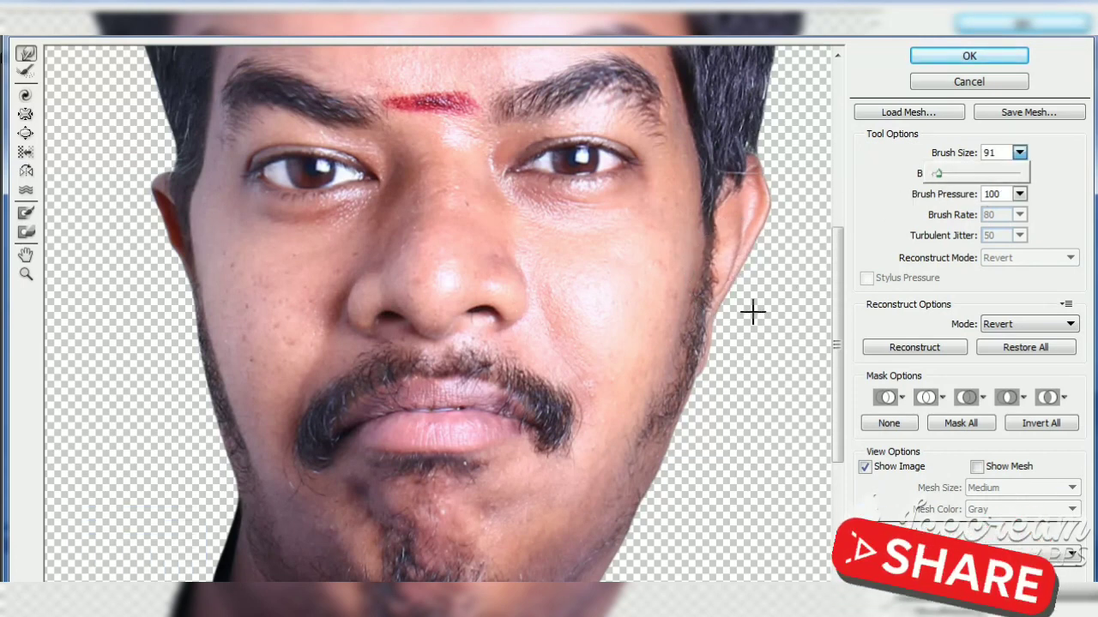
pyautogui.click(752, 311)
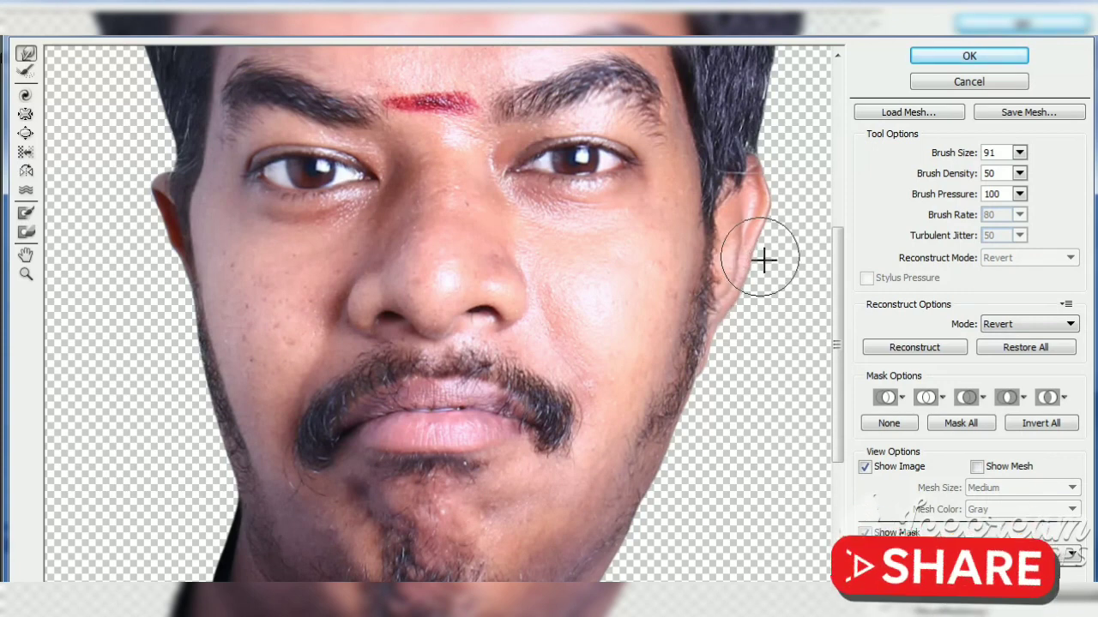
pyautogui.moveTo(783, 177)
pyautogui.mouseDown()
pyautogui.moveTo(794, 167)
pyautogui.moveTo(775, 240)
pyautogui.mouseUp()
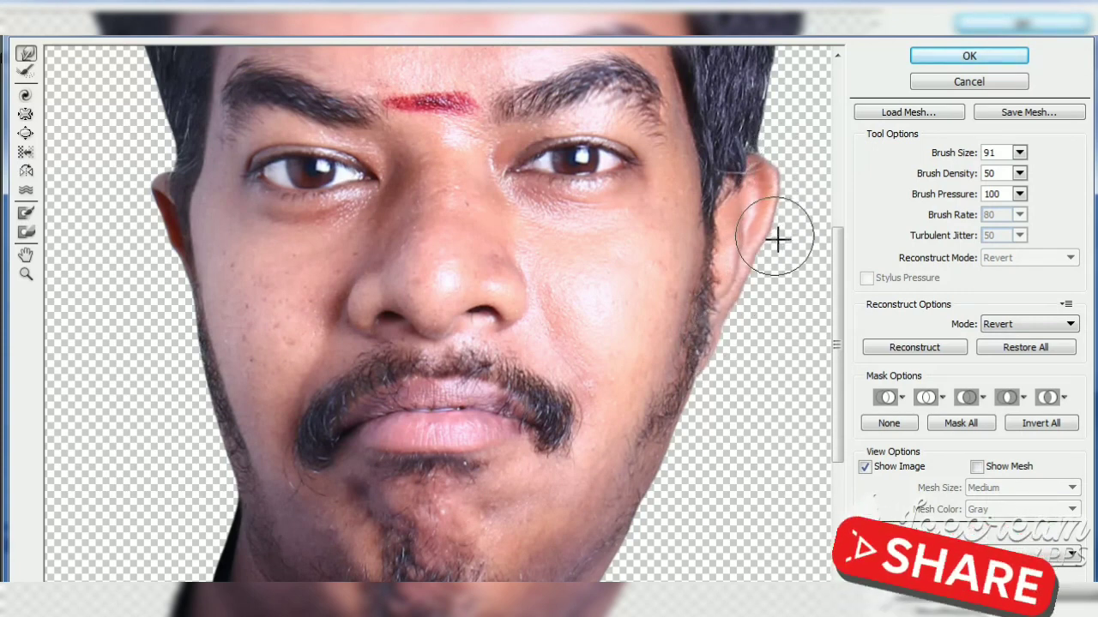
pyautogui.click(961, 57)
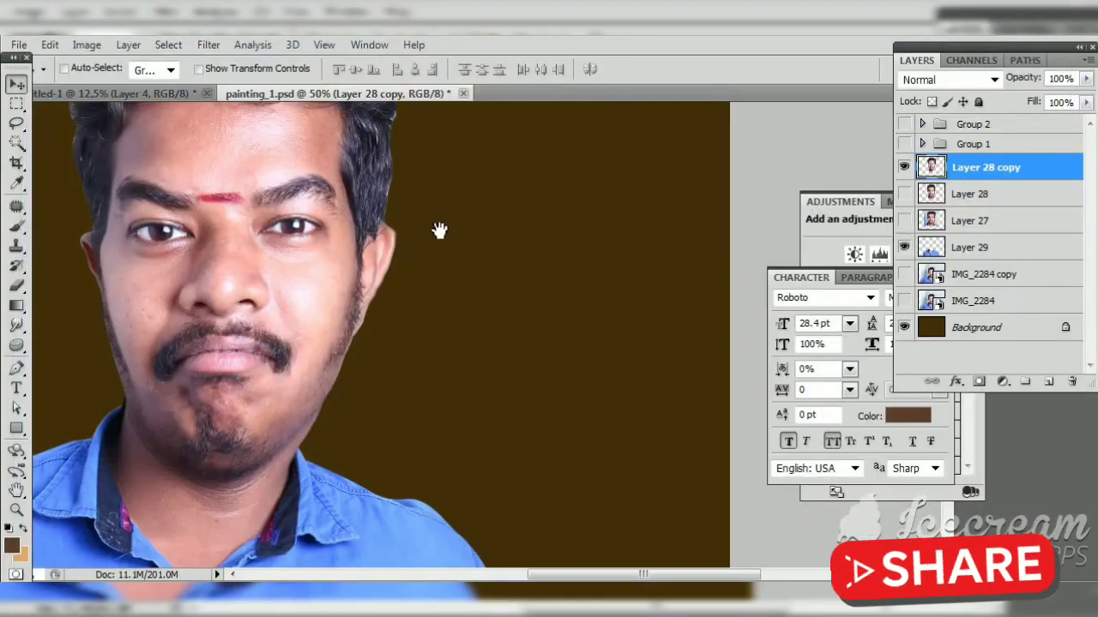
pyautogui.moveTo(439, 230)
pyautogui.mouseDown()
pyautogui.moveTo(475, 301)
pyautogui.moveTo(475, 374)
pyautogui.moveTo(514, 409)
pyautogui.mouseUp()
# Step: Smart Sharpen the zoomed-in face at 100% amount with a 6.8 px radius
pyautogui.hotkey('ctrl', '+')
pyautogui.hotkey('ctrl', '+')
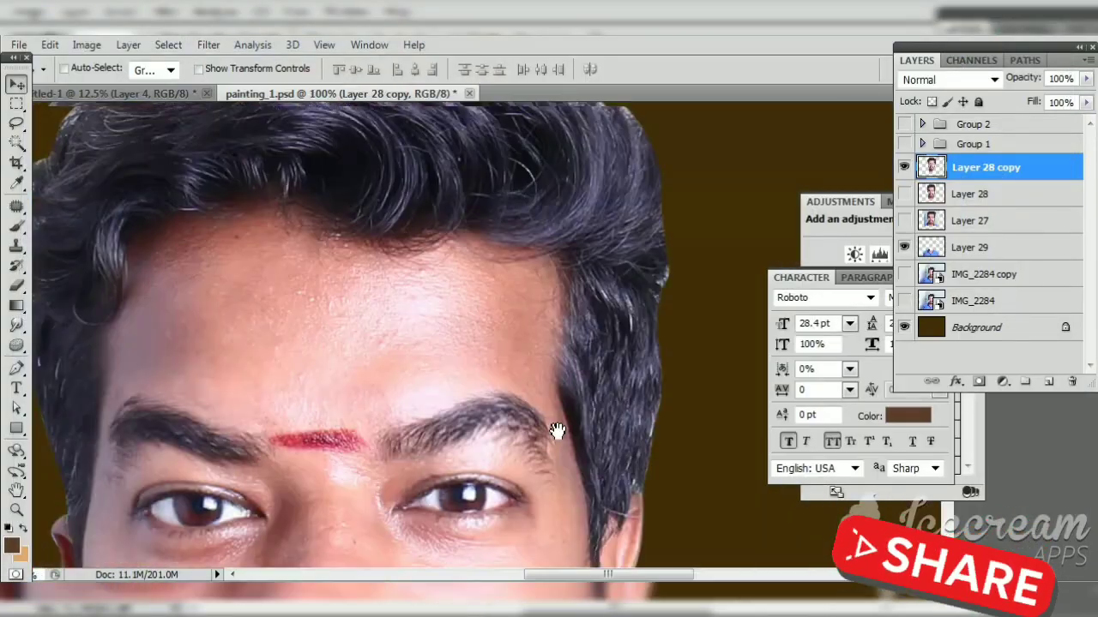
pyautogui.click(208, 44)
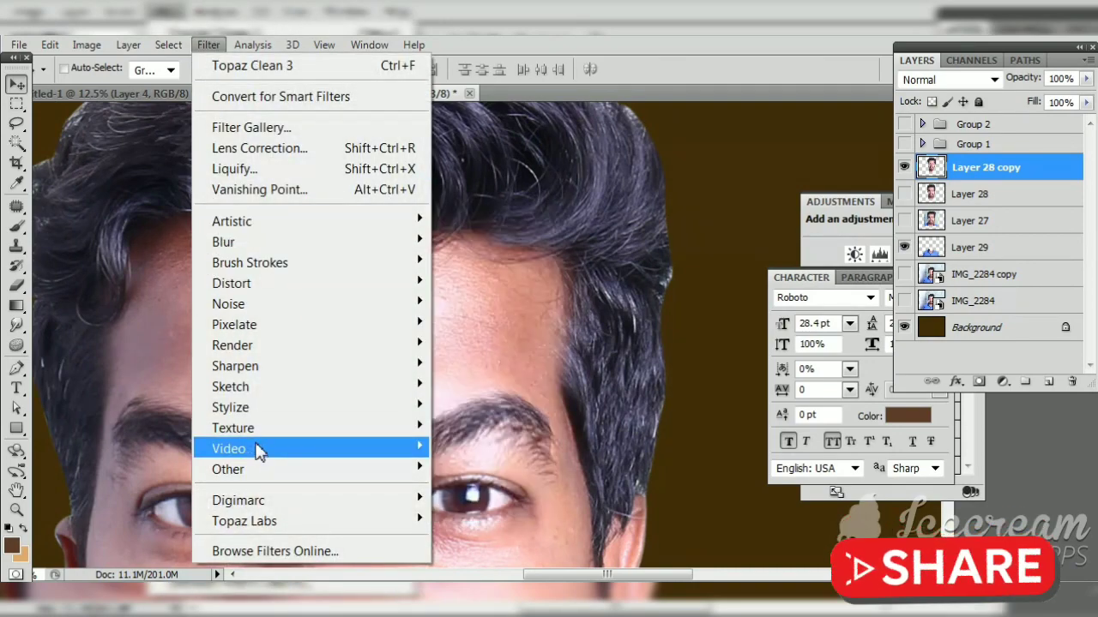
pyautogui.moveTo(235, 366)
pyautogui.click(496, 429)
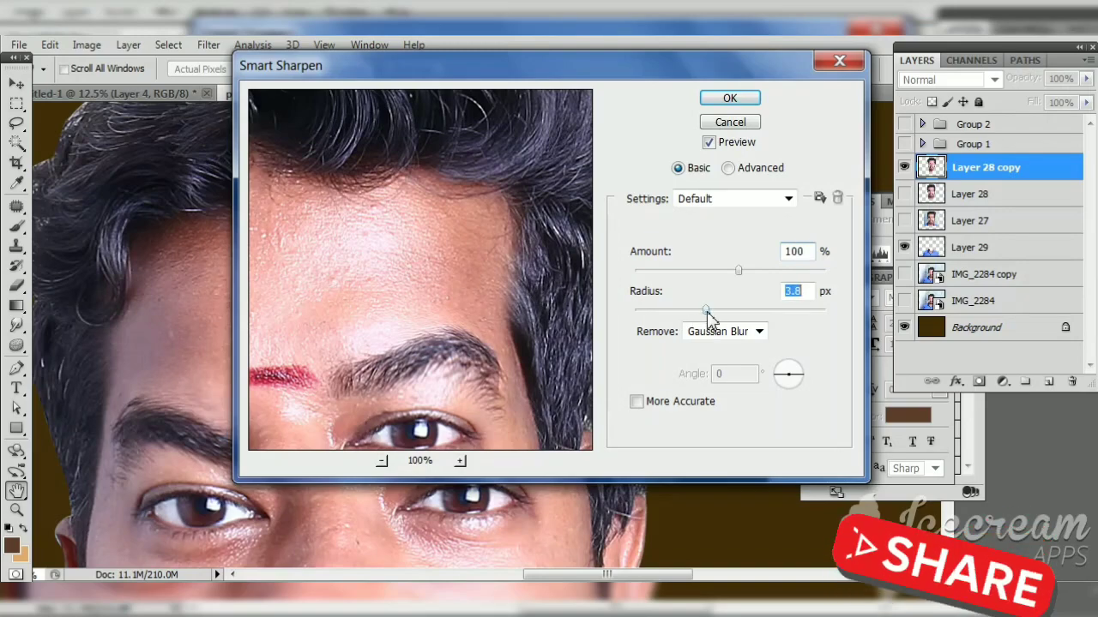
pyautogui.moveTo(707, 310); pyautogui.dragTo(722, 310)
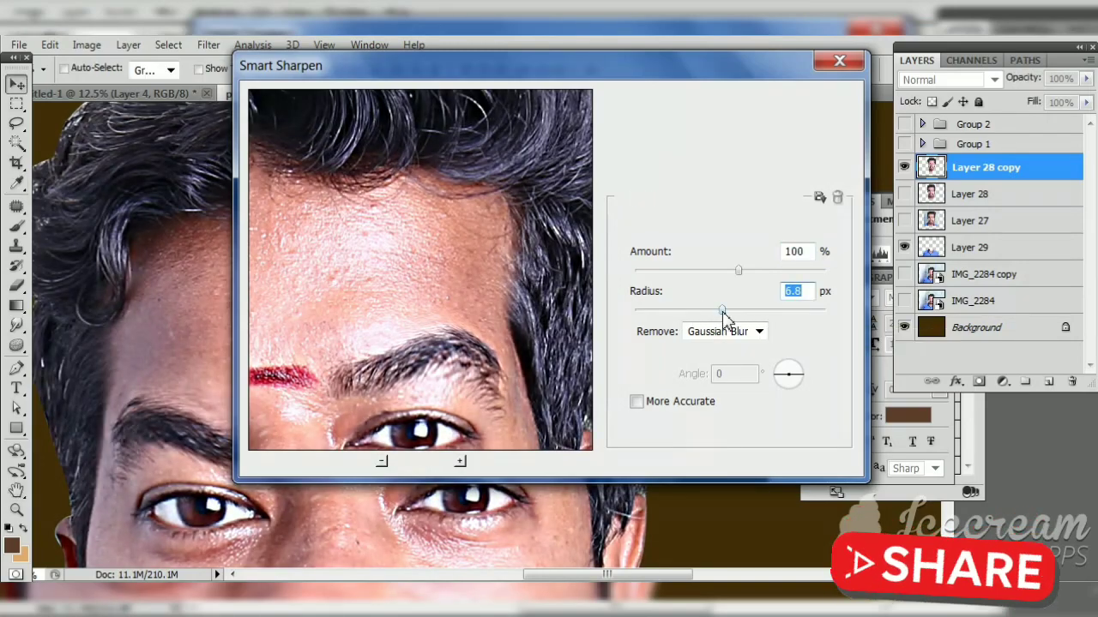
pyautogui.press('Return')
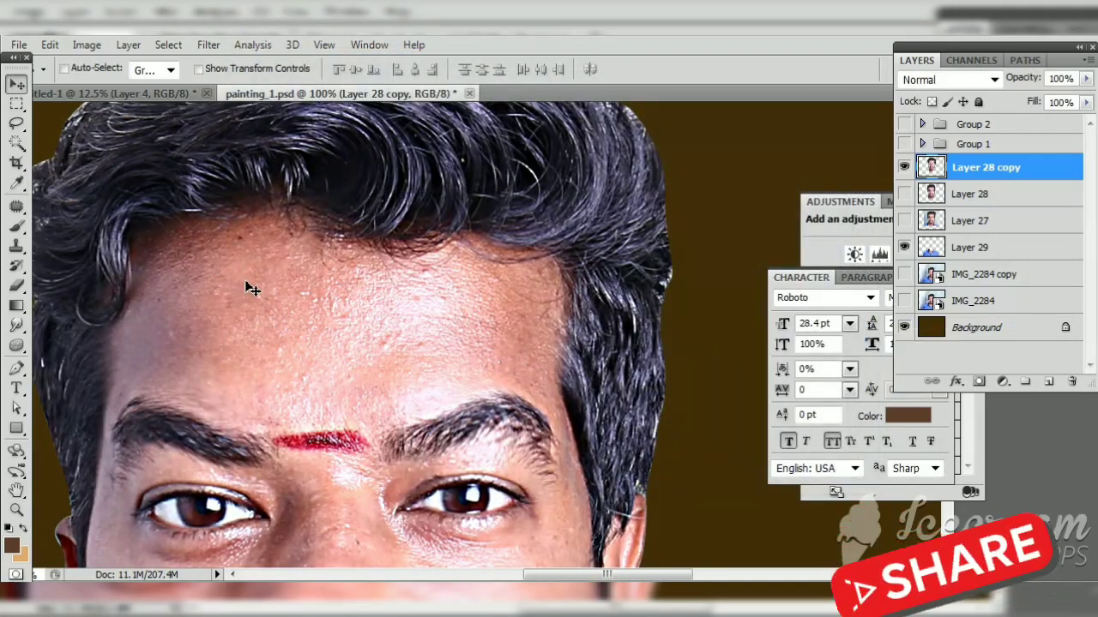
pyautogui.scroll(3, 248, 289)
# Step: Apply Auto Tone, Auto Contrast and Auto Color to the face
pyautogui.click(87, 44)
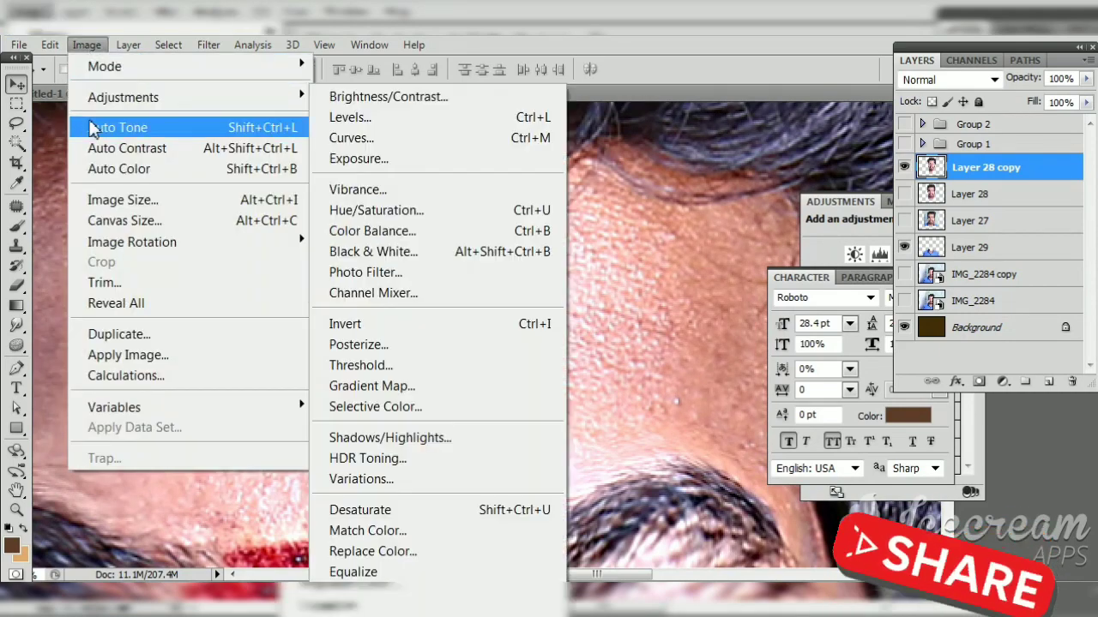
pyautogui.click(93, 127)
pyautogui.click(87, 44)
pyautogui.click(100, 144)
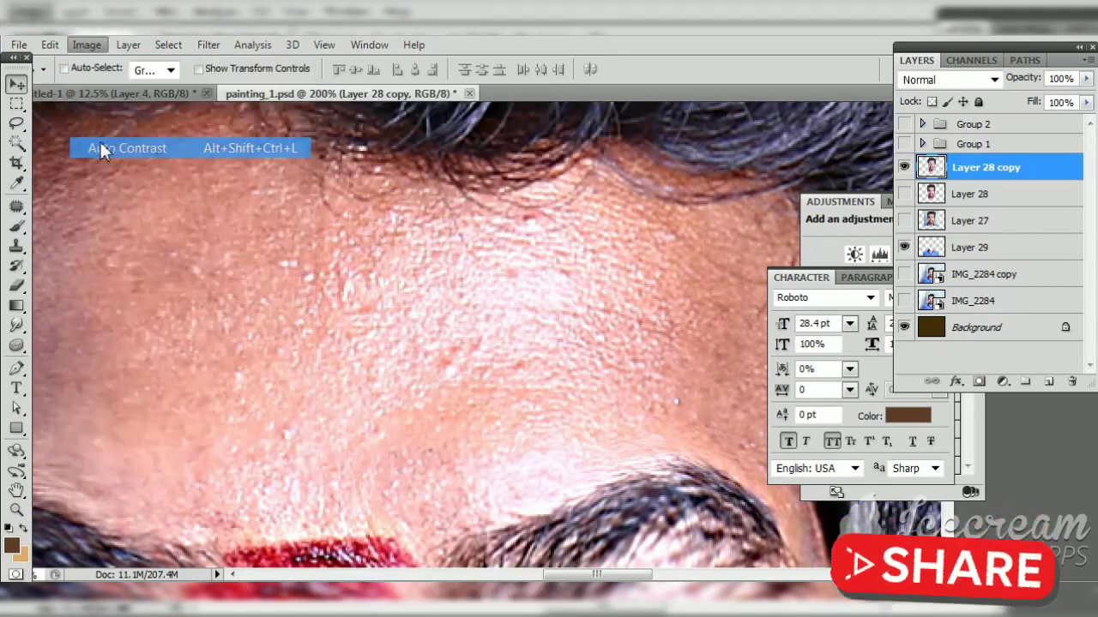
pyautogui.click(86, 45)
pyautogui.click(100, 163)
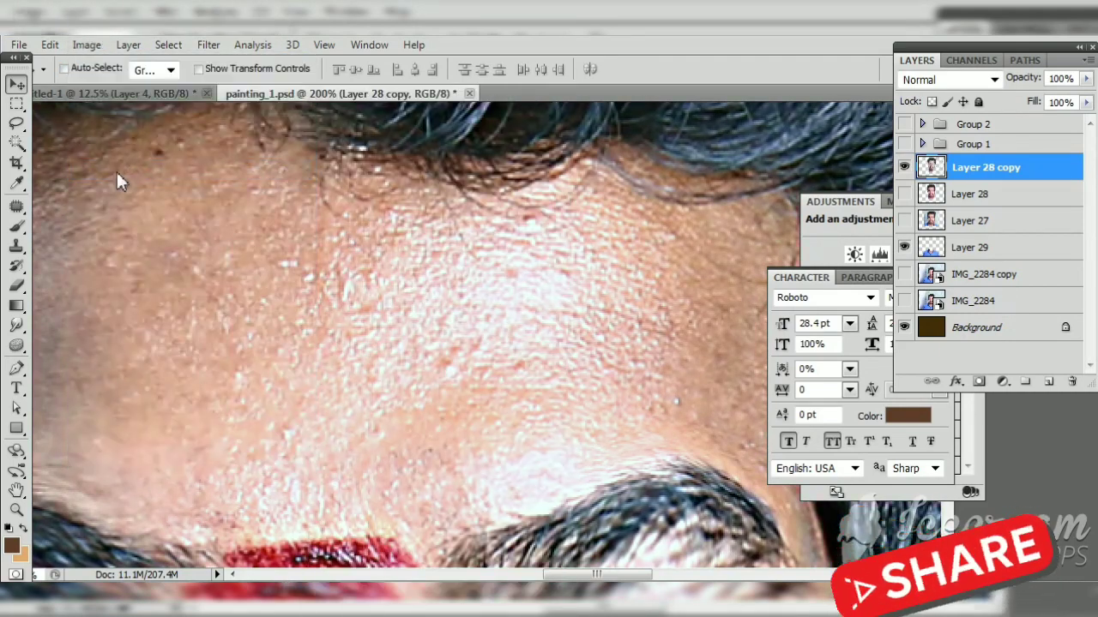
pyautogui.scroll(-1, 343, 233)
pyautogui.scroll(-1, 343, 233)
pyautogui.moveTo(344, 233); pyautogui.dragTo(292, 105)
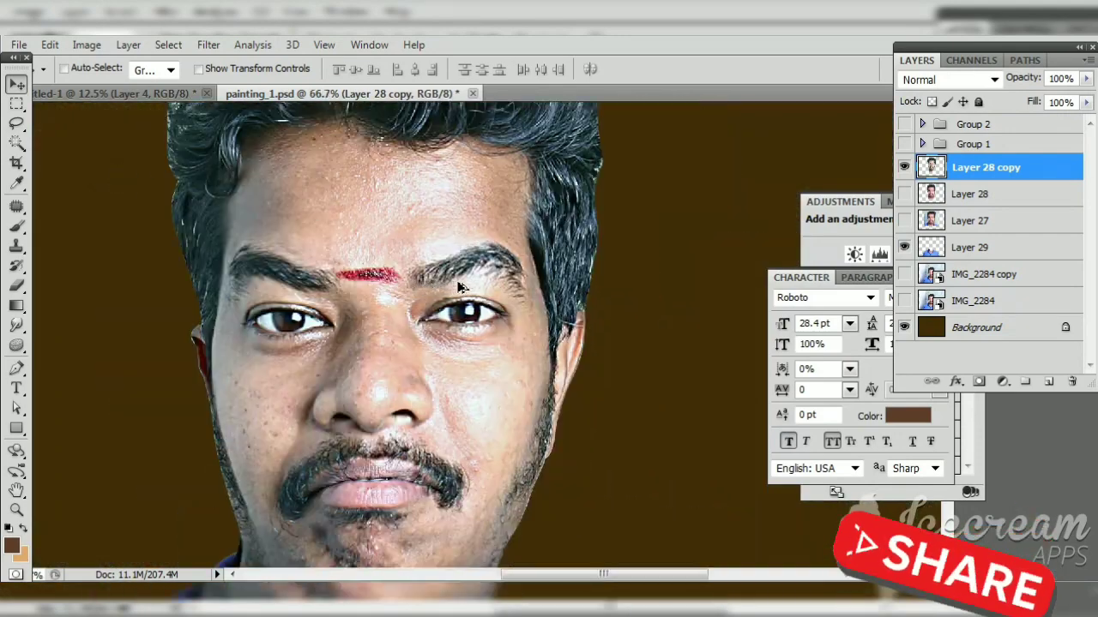
# Step: Shift the face's midtones toward red with Color Balance
pyautogui.hotkey('ctrl', 'b')
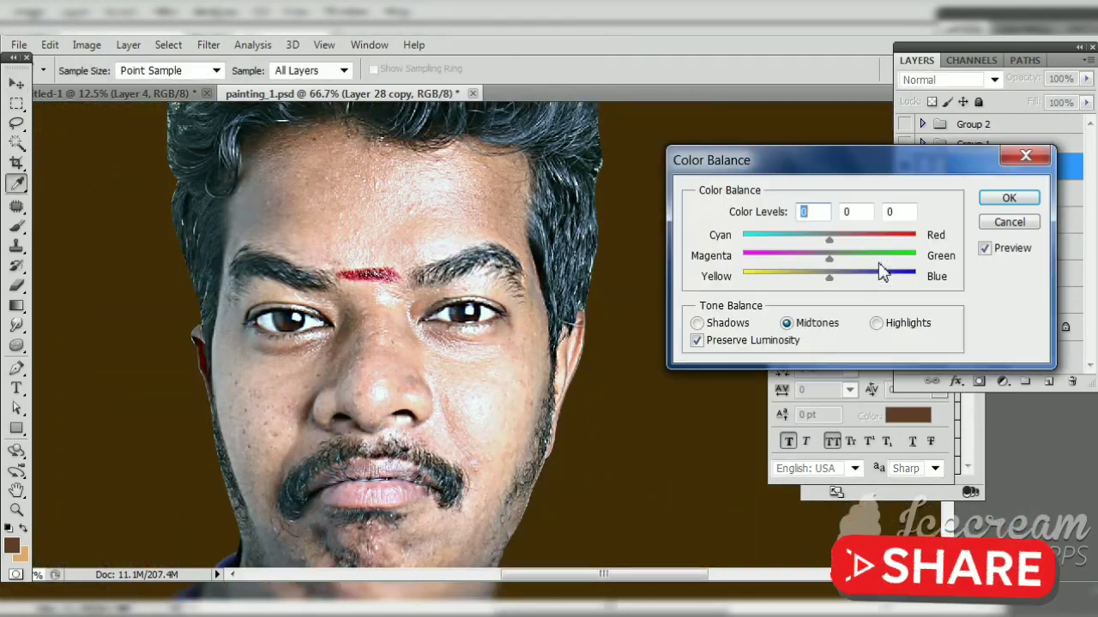
pyautogui.moveTo(828, 240); pyautogui.dragTo(849, 241)
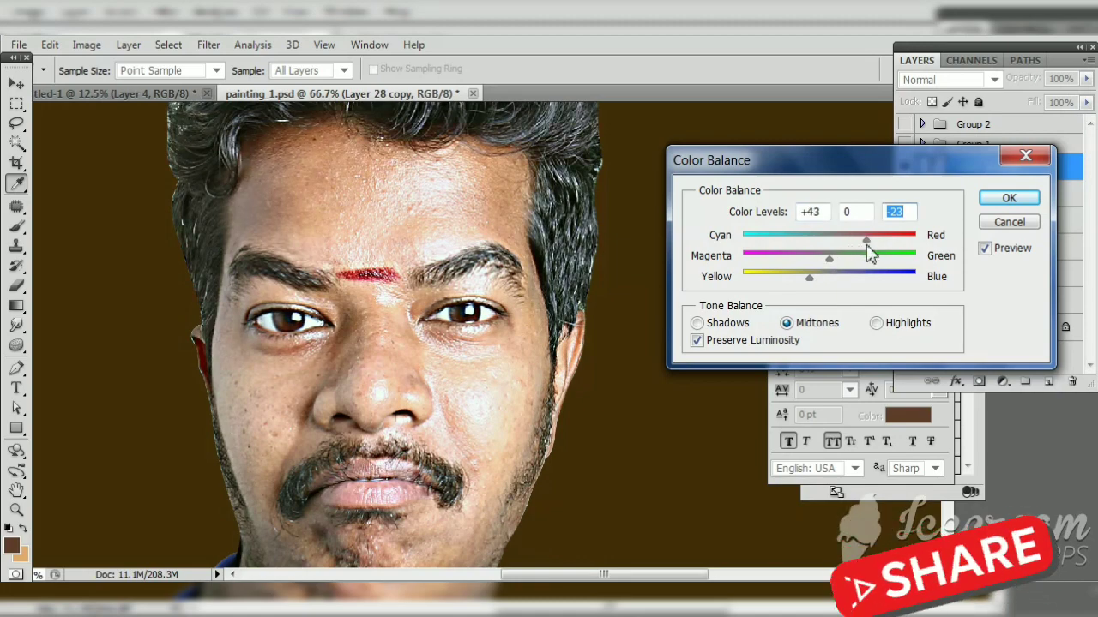
pyautogui.hotkey('ctrl', '+')
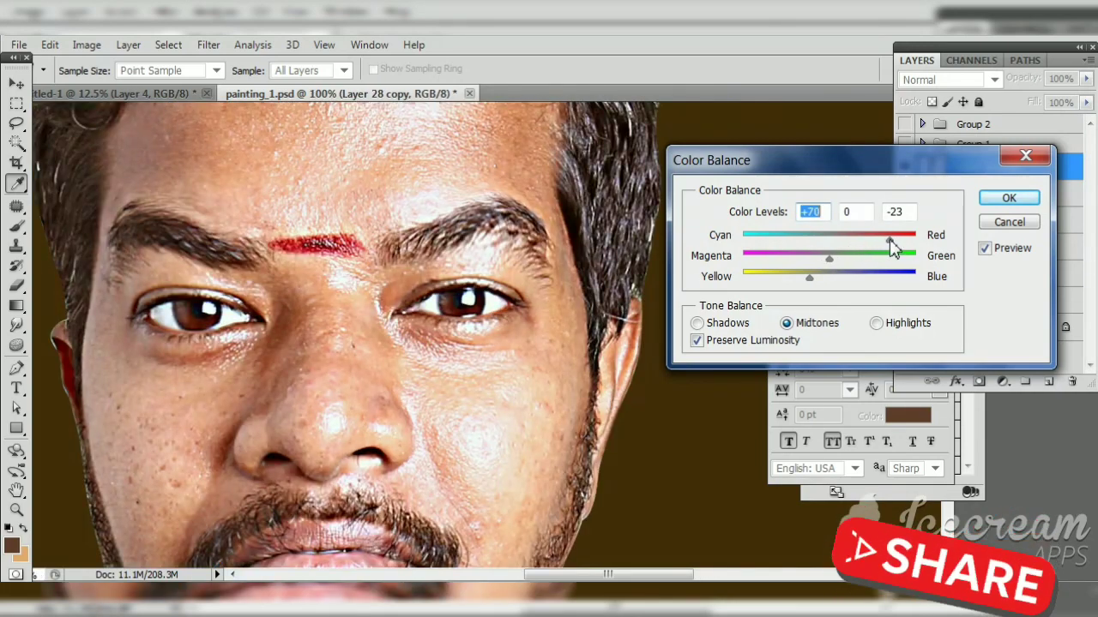
pyautogui.press('Return')
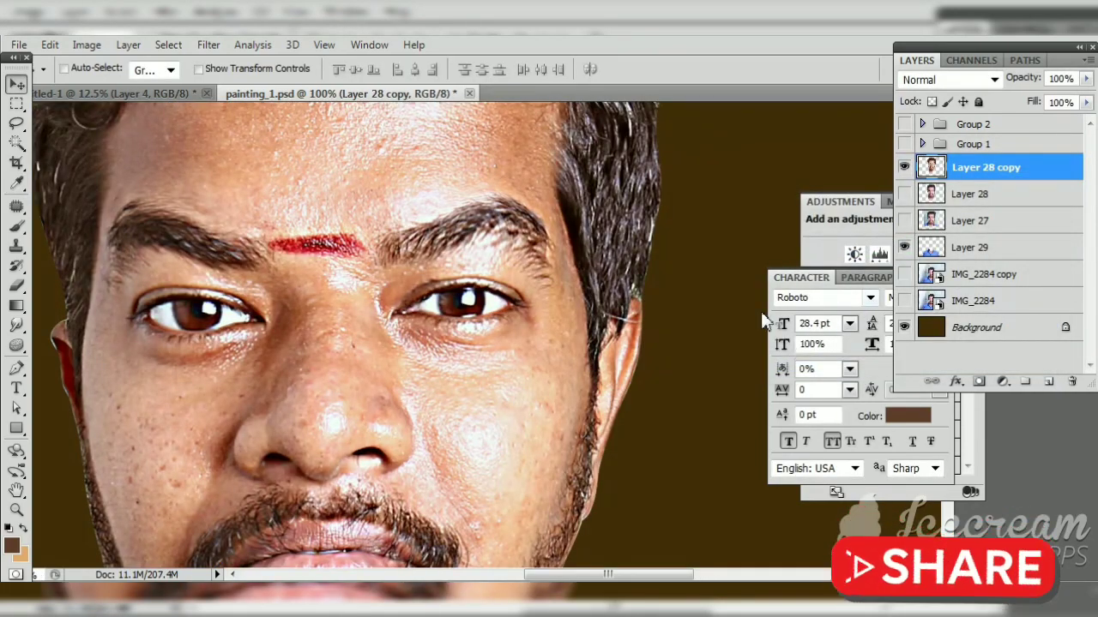
# Step: Brighten the midtones with Curves and set Red-channel Levels midtones to 0.80
pyautogui.hotkey('ctrl', 'm')
pyautogui.moveTo(791, 390); pyautogui.dragTo(787, 378)
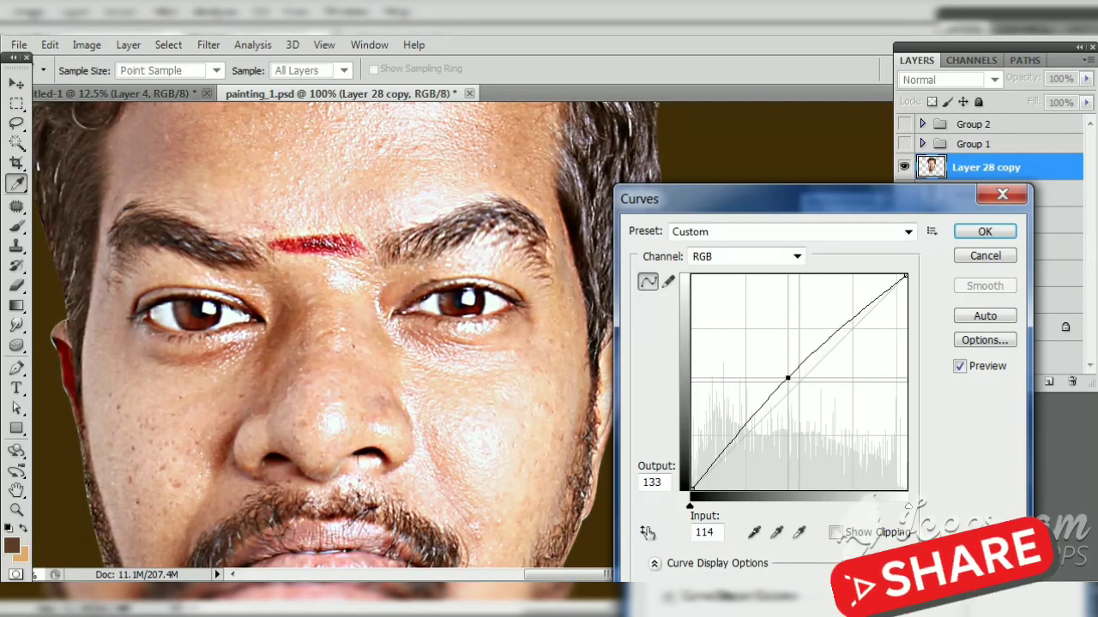
pyautogui.press('Return')
pyautogui.hotkey('ctrl', 'l')
pyautogui.click(858, 185)
pyautogui.click(849, 216)
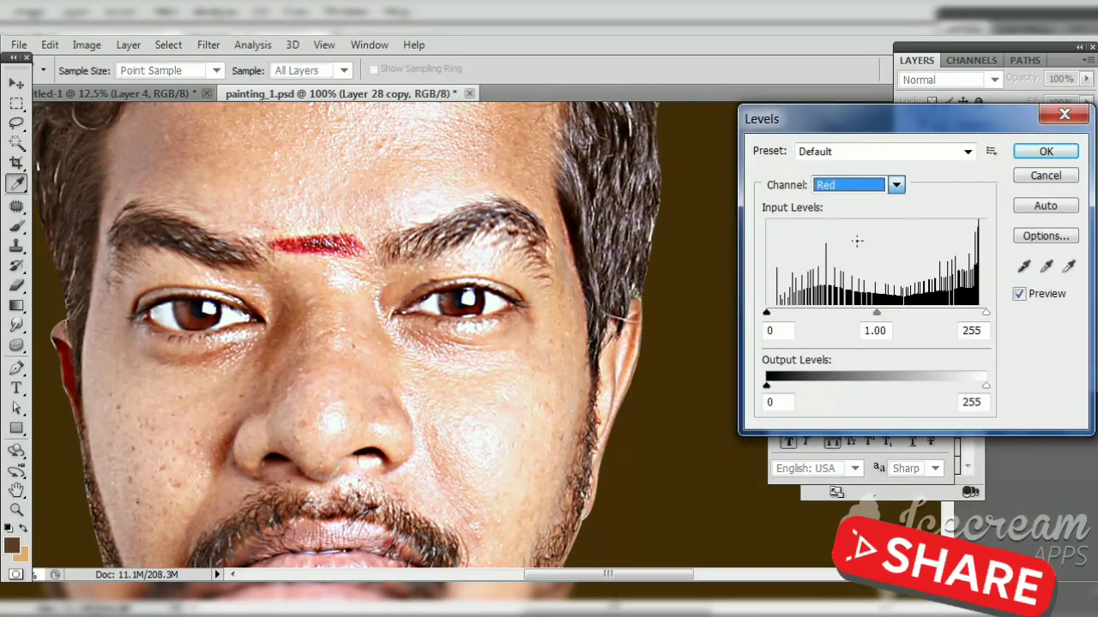
pyautogui.moveTo(876, 314); pyautogui.dragTo(892, 314)
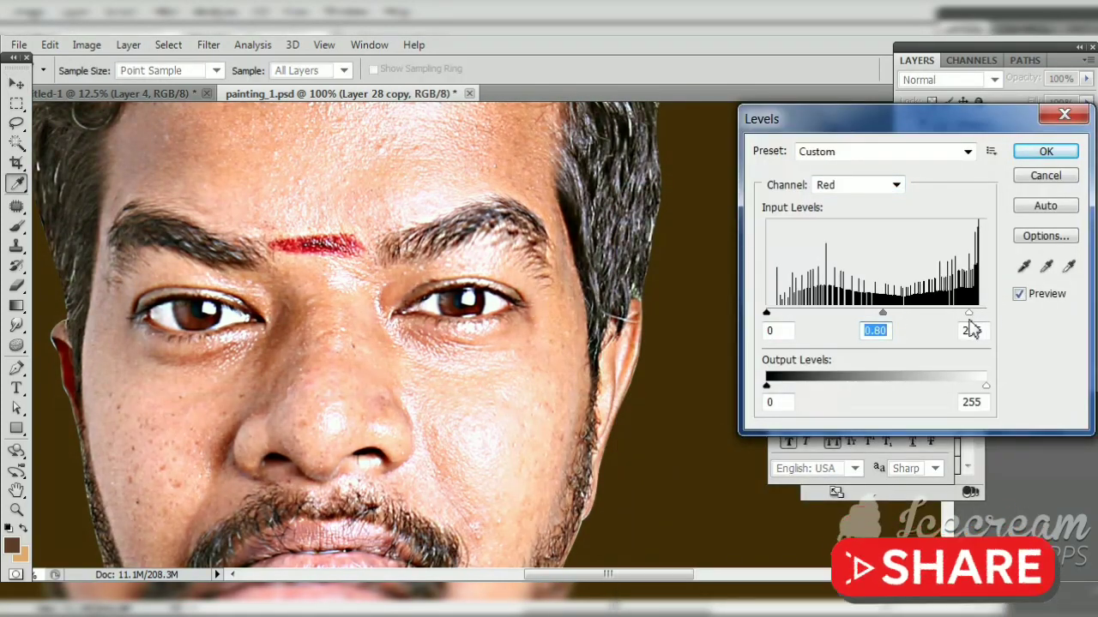
pyautogui.press('Return')
# Step: Apply a second Color Balance adjustment on the cyan-red value
pyautogui.hotkey('ctrl', 'b')
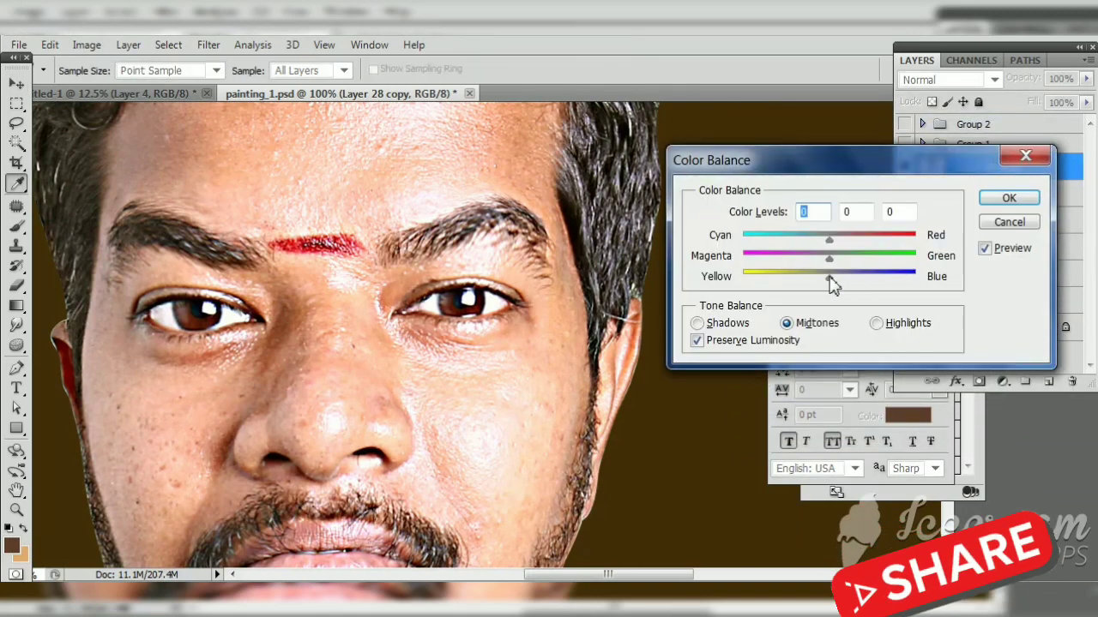
pyautogui.click(849, 241)
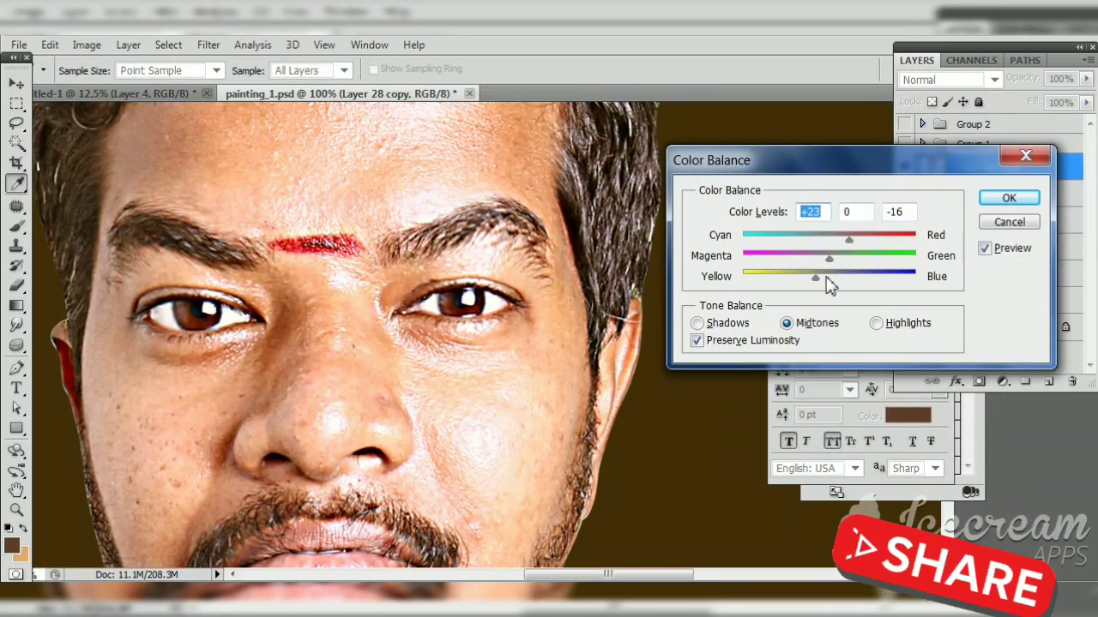
pyautogui.press('Return')
# Step: Try a Brightness/Contrast adjustment layer with slightly raised brightness, then delete it
pyautogui.press('v')
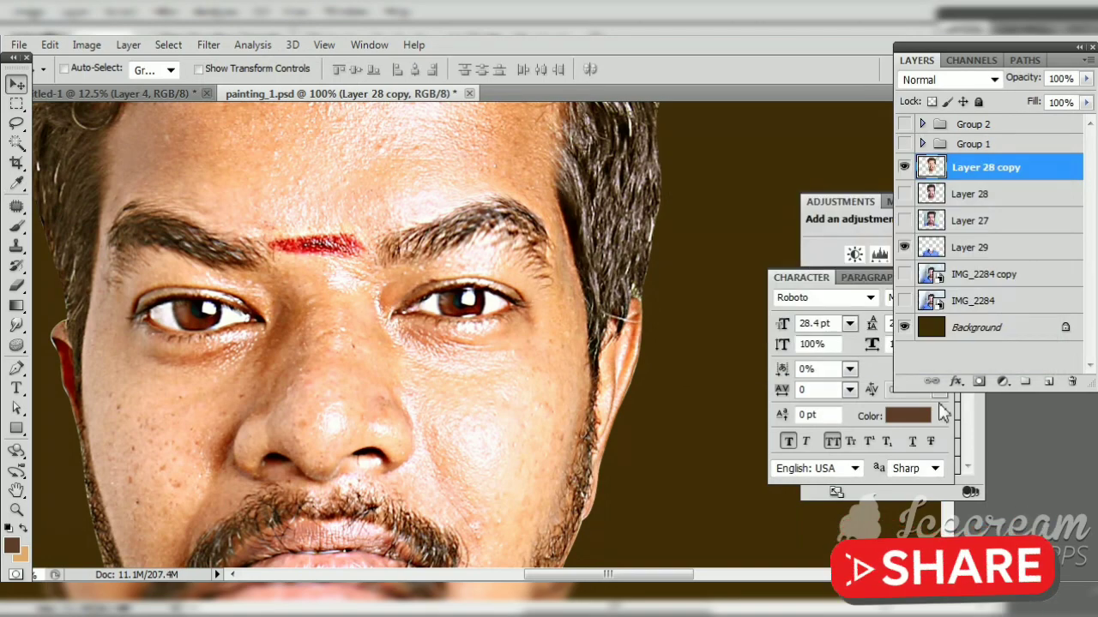
pyautogui.click(1003, 382)
pyautogui.click(947, 269)
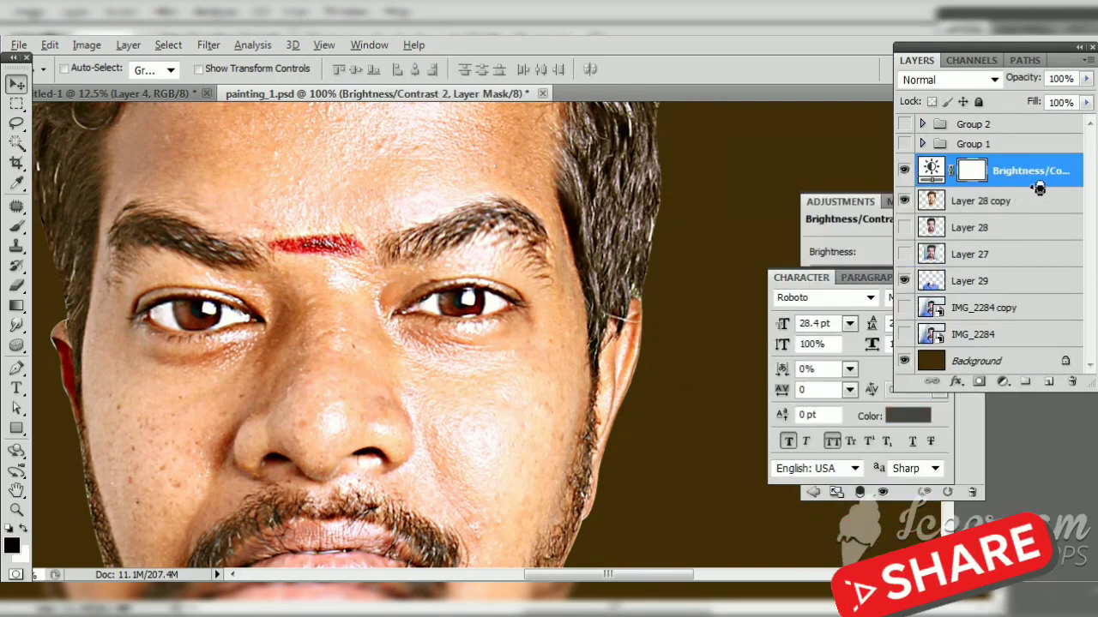
pyautogui.hotkey('ctrl', 'alt', 'g')
pyautogui.hotkey('ctrl', 'z')
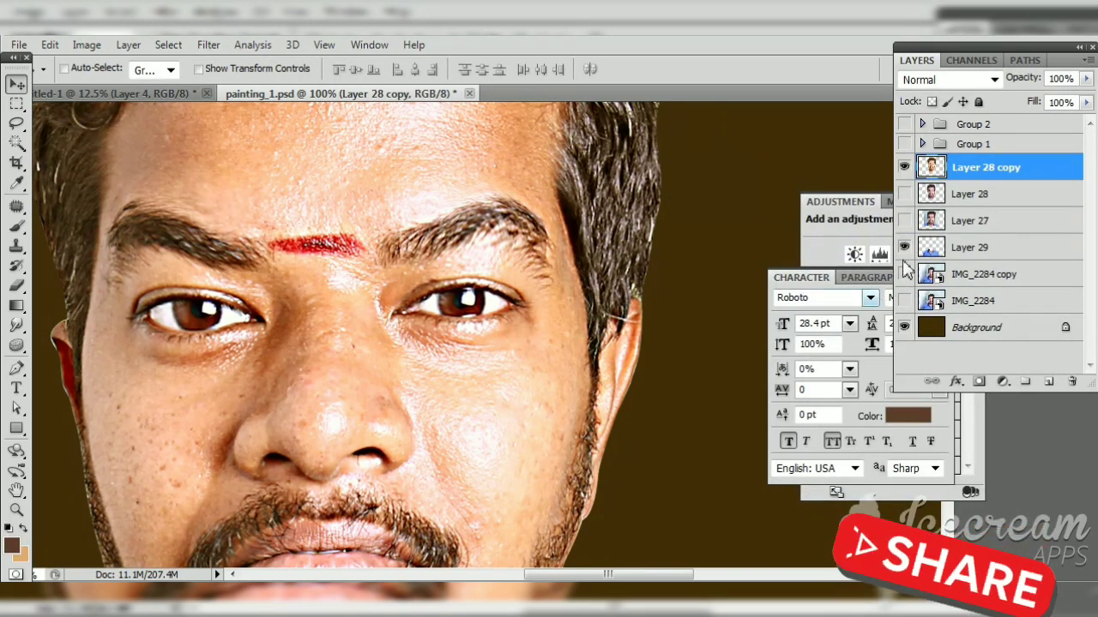
pyautogui.hotkey('ctrl', 'z')
pyautogui.click(943, 172)
pyautogui.moveTo(893, 272)
pyautogui.mouseDown()
pyautogui.moveTo(904, 270)
pyautogui.moveTo(896, 305)
pyautogui.moveTo(915, 302)
pyautogui.moveTo(876, 308)
pyautogui.mouseUp()
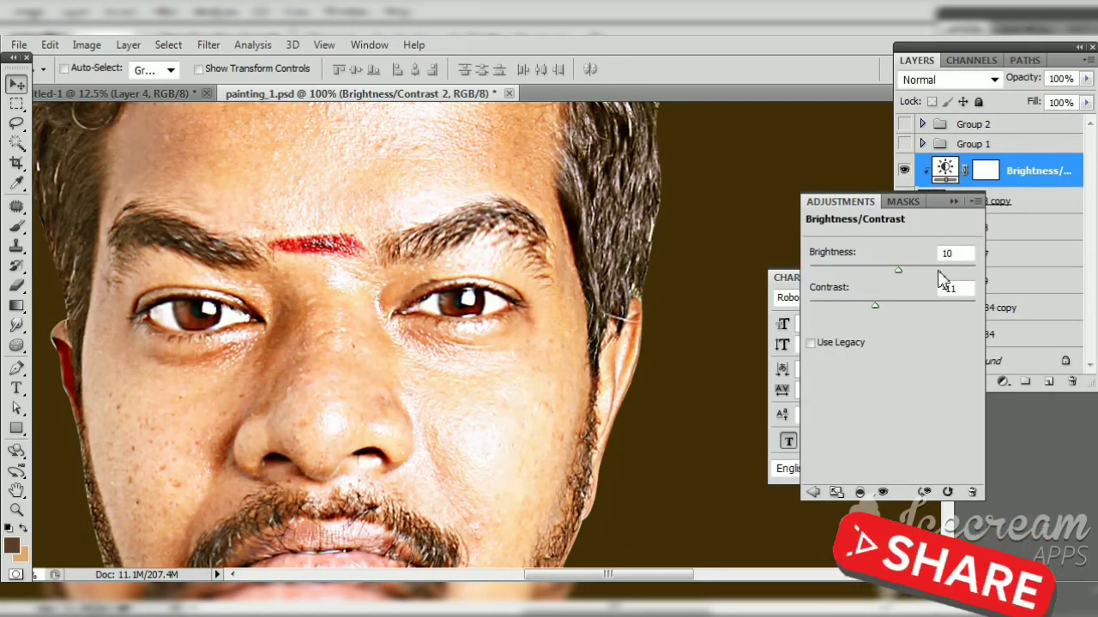
pyautogui.press('Delete')
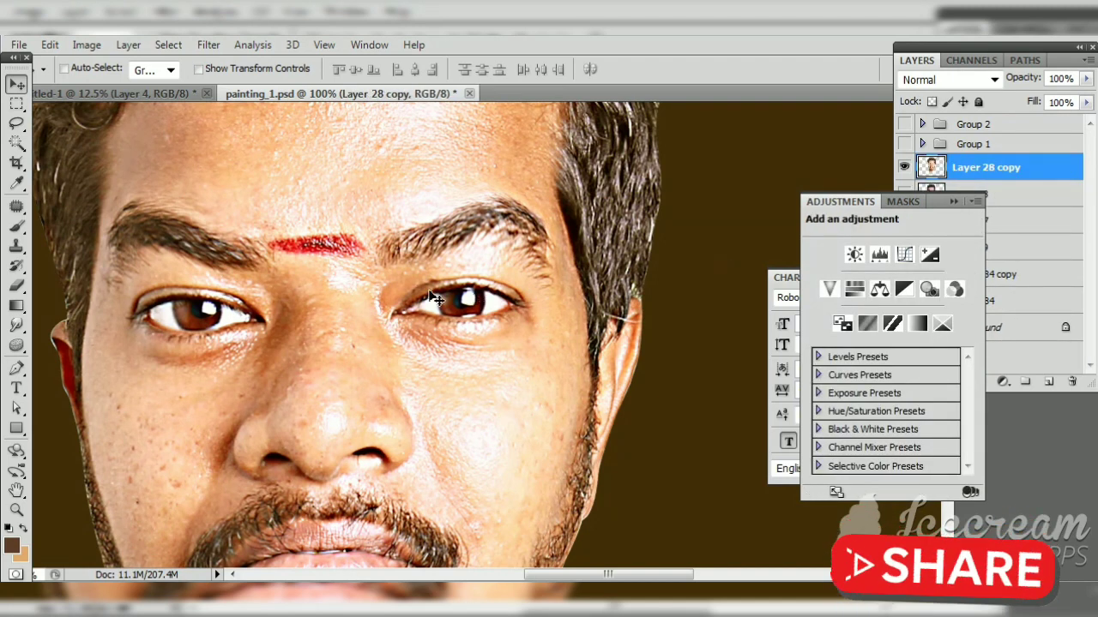
# Step: Select the Smudge tool with a 100 px brush tip
pyautogui.click(16, 330)
pyautogui.click(86, 358)
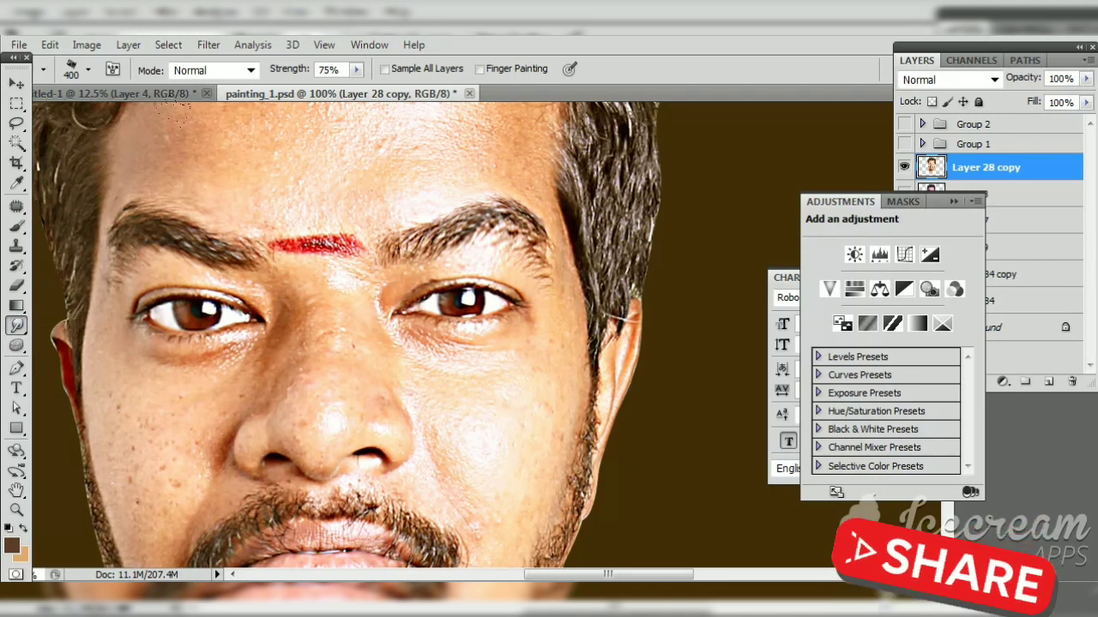
pyautogui.click(88, 69)
pyautogui.scroll(-2, 146, 231)
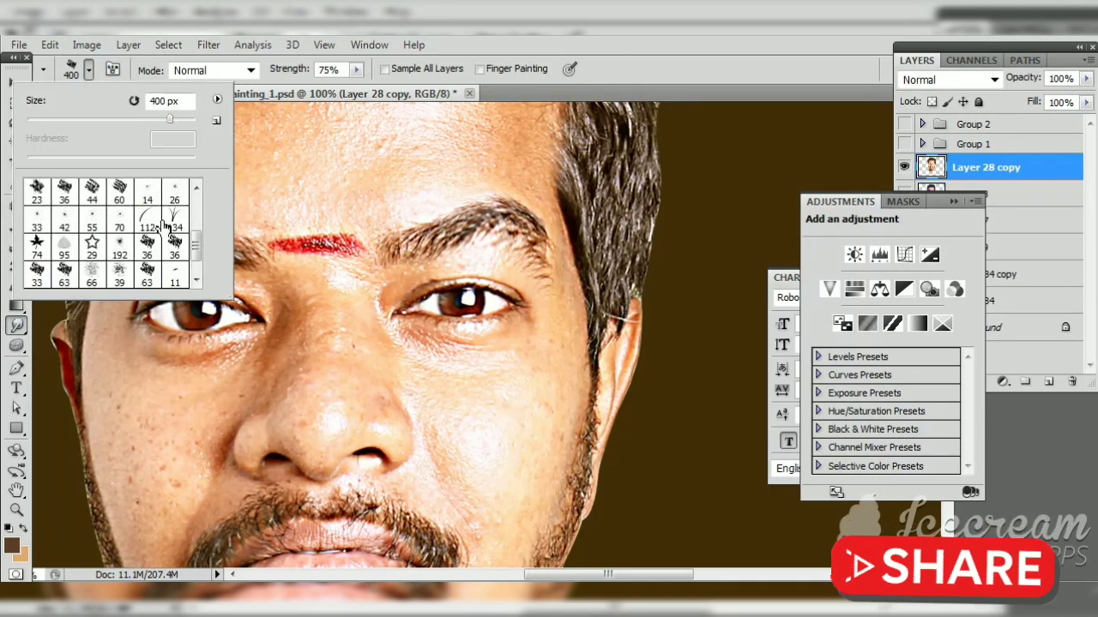
pyautogui.scroll(-1, 163, 225)
pyautogui.click(621, 103)
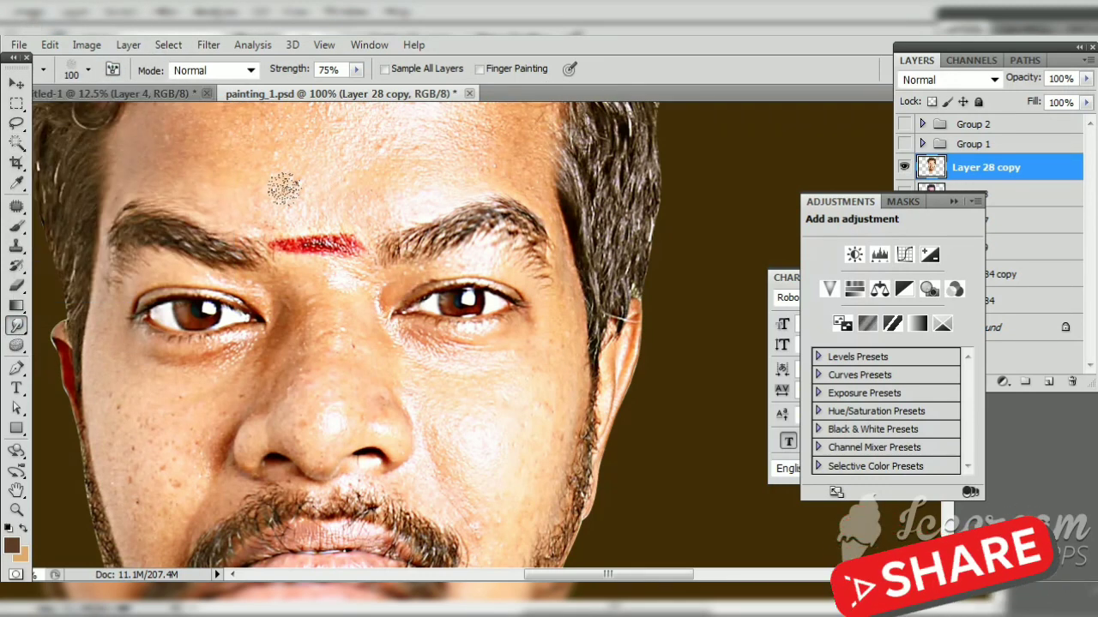
# Step: Smudge the temple and forehead skin along the hairline
pyautogui.hotkey('ctrl', '+')
pyautogui.moveTo(319, 210); pyautogui.dragTo(568, 453)
pyautogui.moveTo(106, 236); pyautogui.dragTo(256, 345)
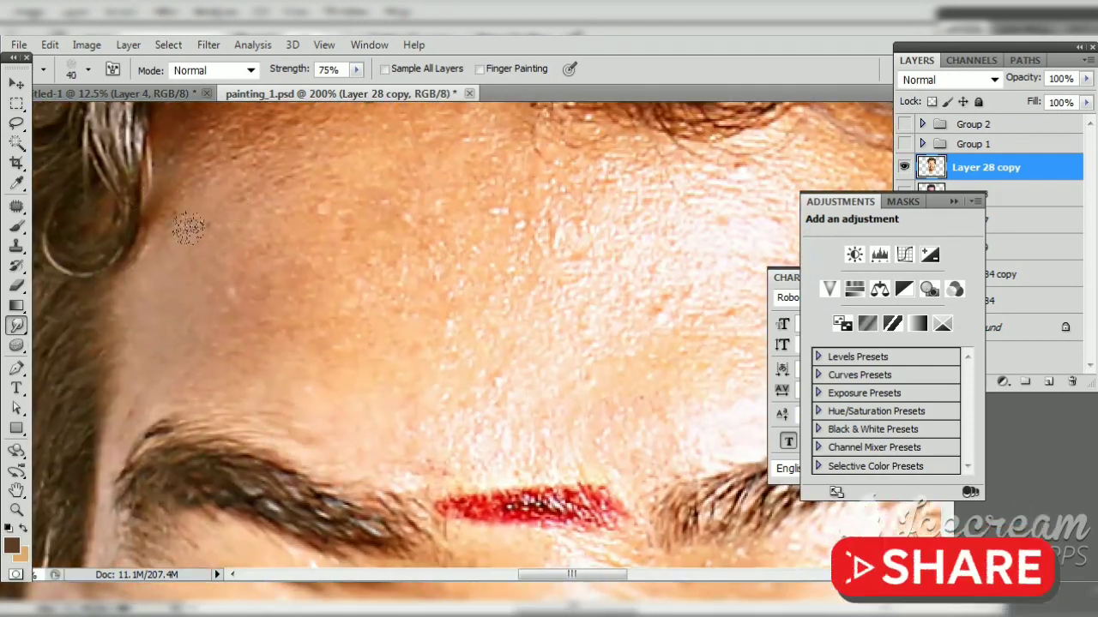
pyautogui.moveTo(180, 193); pyautogui.dragTo(191, 326)
pyautogui.moveTo(172, 283); pyautogui.dragTo(249, 266)
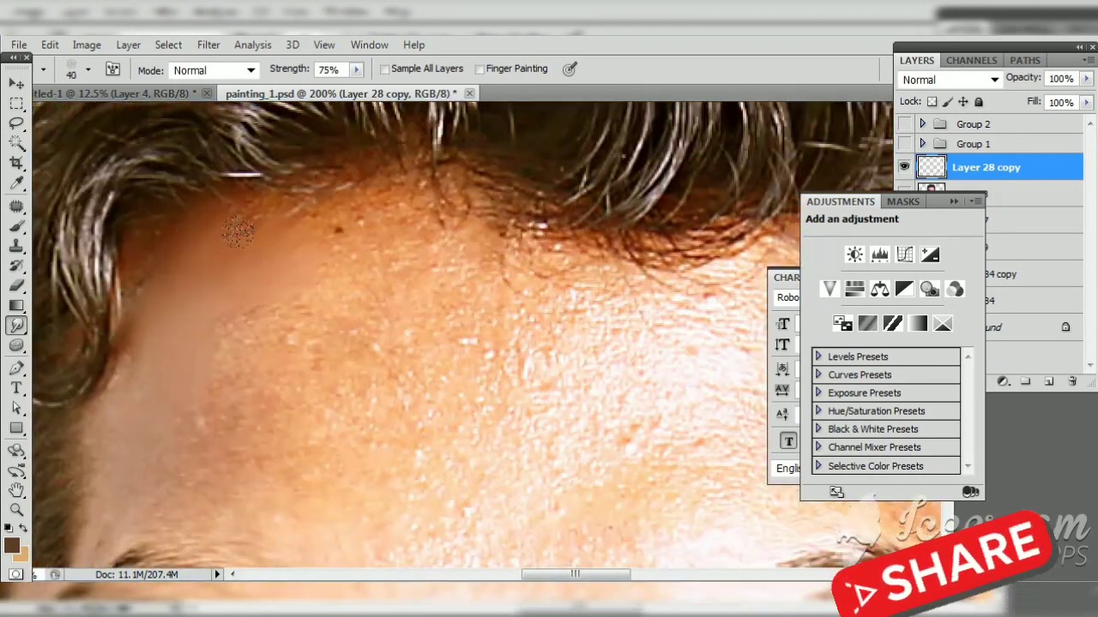
pyautogui.moveTo(301, 215)
pyautogui.mouseDown()
pyautogui.moveTo(168, 233)
pyautogui.moveTo(286, 312)
pyautogui.mouseUp()
pyautogui.moveTo(355, 221)
pyautogui.mouseDown()
pyautogui.moveTo(482, 228)
pyautogui.moveTo(244, 212)
pyautogui.moveTo(463, 249)
pyautogui.moveTo(289, 265)
pyautogui.moveTo(244, 302)
pyautogui.mouseUp()
pyautogui.moveTo(434, 322)
pyautogui.mouseDown()
pyautogui.moveTo(374, 318)
pyautogui.moveTo(343, 256)
pyautogui.mouseUp()
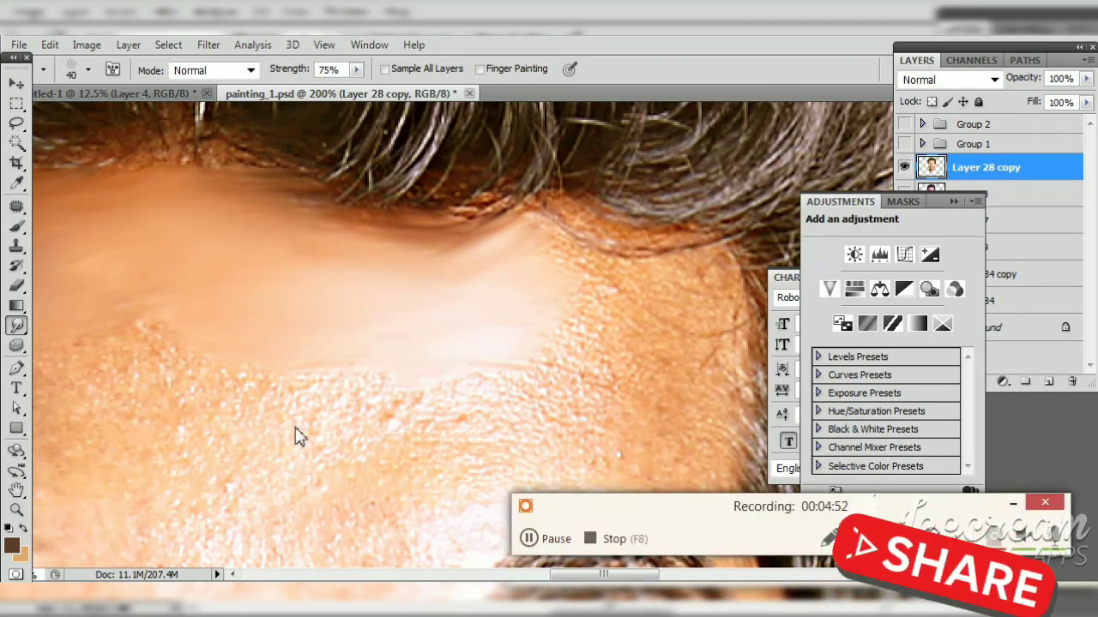
# Step: With a slightly smaller brush, smudge the lower forehead and remaining forehead patches smooth
pyautogui.moveTo(356, 440); pyautogui.dragTo(460, 323)
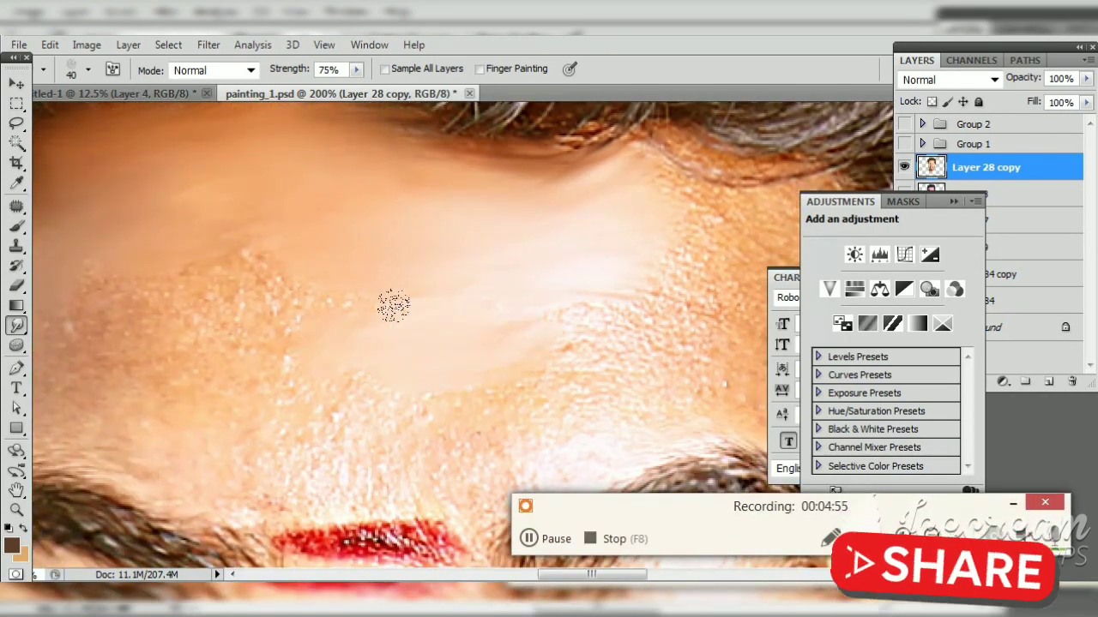
pyautogui.press('[')
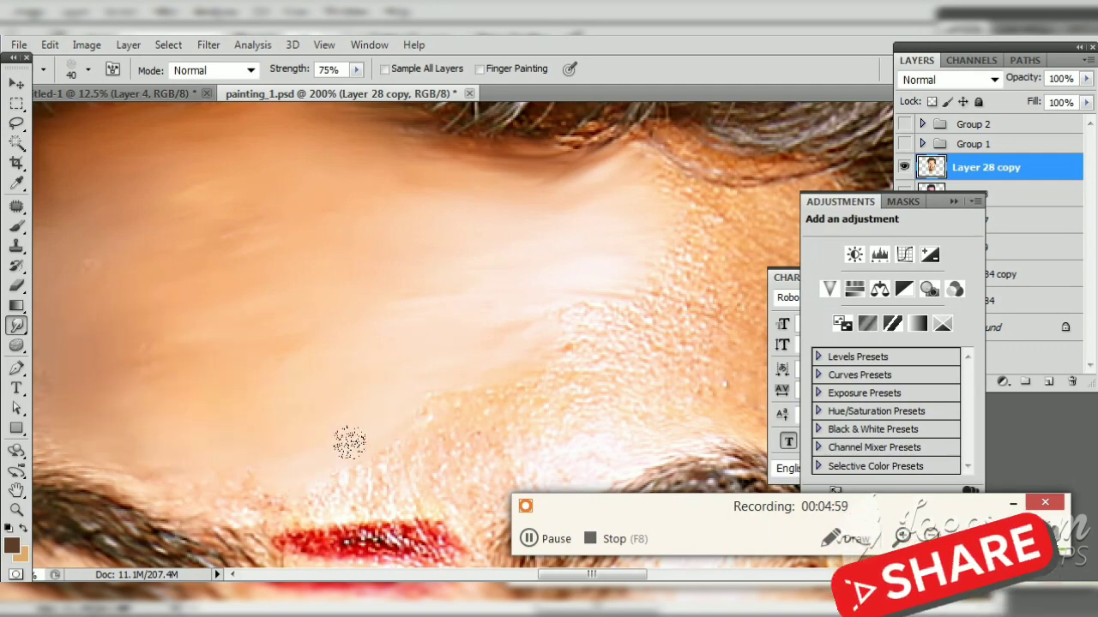
pyautogui.moveTo(349, 440); pyautogui.dragTo(532, 375)
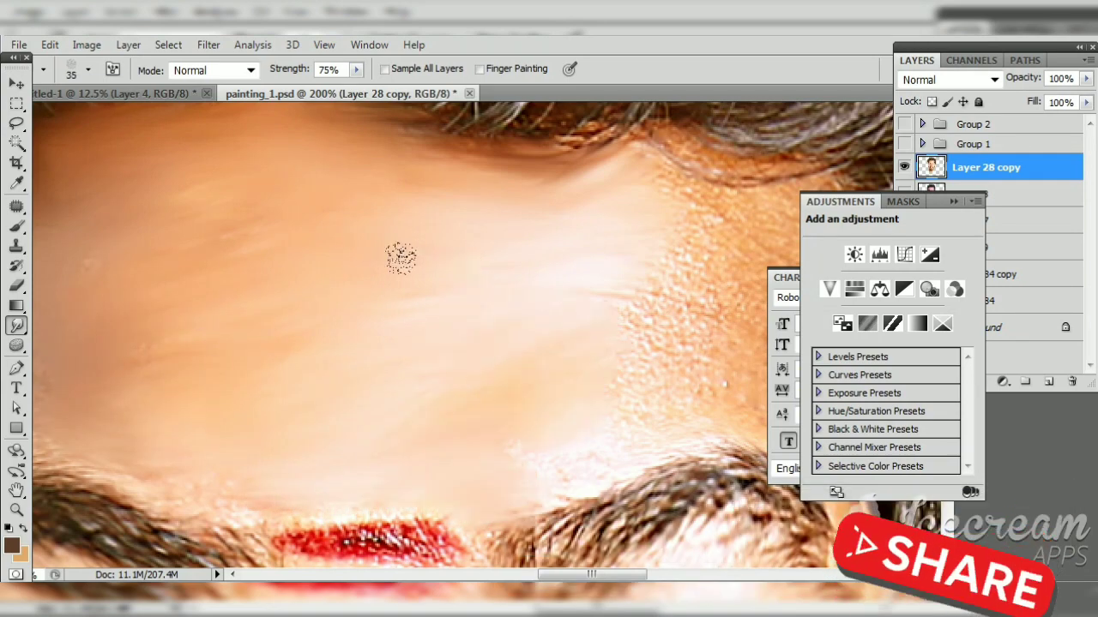
pyautogui.moveTo(229, 387); pyautogui.dragTo(4, 381)
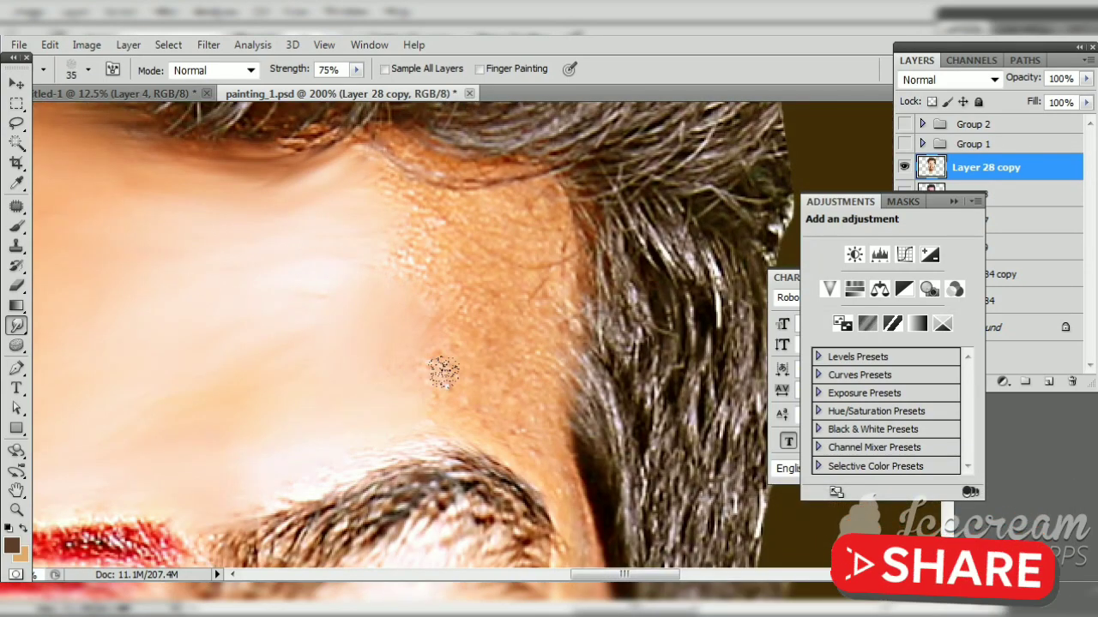
pyautogui.moveTo(506, 333)
pyautogui.mouseDown()
pyautogui.moveTo(515, 270)
pyautogui.moveTo(472, 192)
pyautogui.moveTo(355, 159)
pyautogui.moveTo(370, 257)
pyautogui.mouseUp()
pyautogui.moveTo(475, 258); pyautogui.dragTo(409, 320)
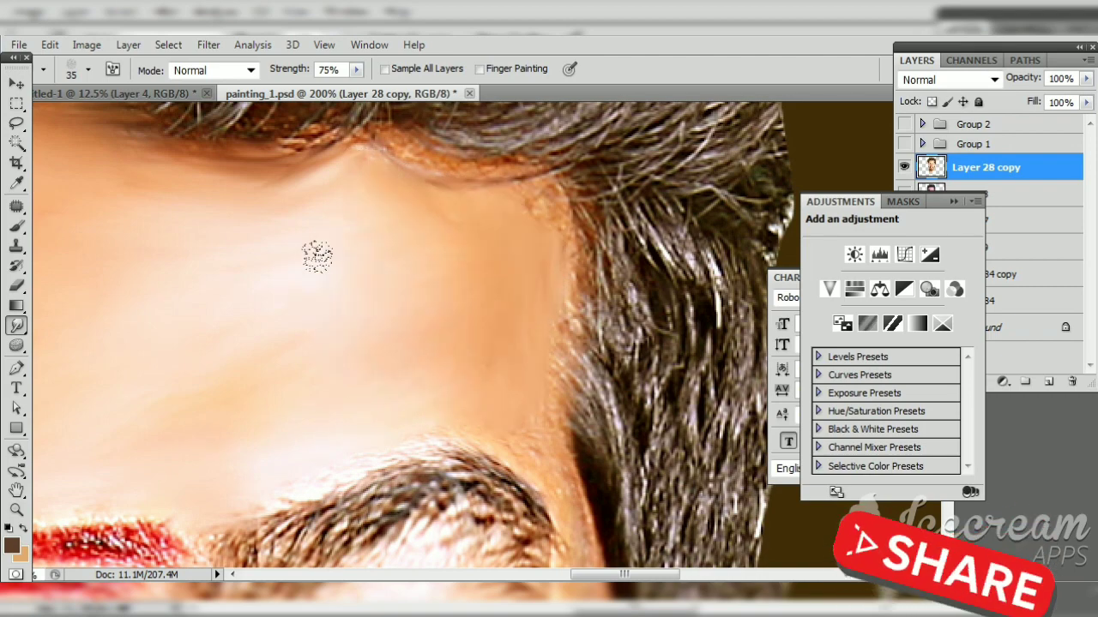
pyautogui.moveTo(317, 255); pyautogui.dragTo(554, 245)
# Step: Soften the left eyebrow and its tail into smooth strokes
pyautogui.moveTo(332, 434)
pyautogui.mouseDown()
pyautogui.moveTo(300, 429)
pyautogui.moveTo(403, 455)
pyautogui.moveTo(292, 399)
pyautogui.mouseUp()
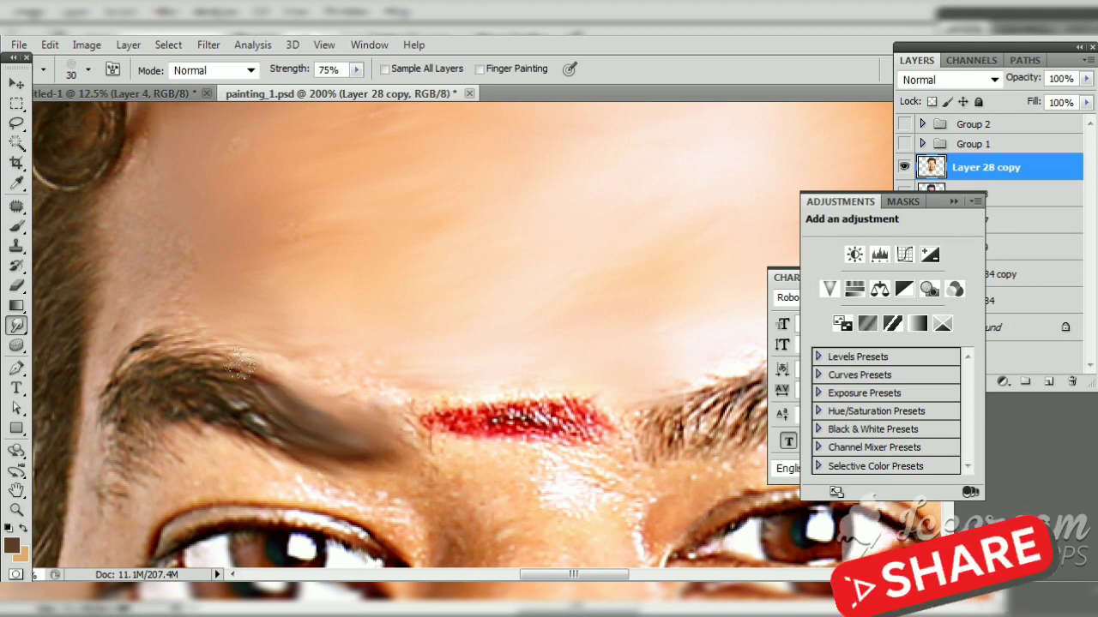
pyautogui.moveTo(240, 367)
pyautogui.mouseDown()
pyautogui.moveTo(124, 390)
pyautogui.moveTo(116, 425)
pyautogui.mouseUp()
pyautogui.moveTo(113, 492); pyautogui.dragTo(120, 439)
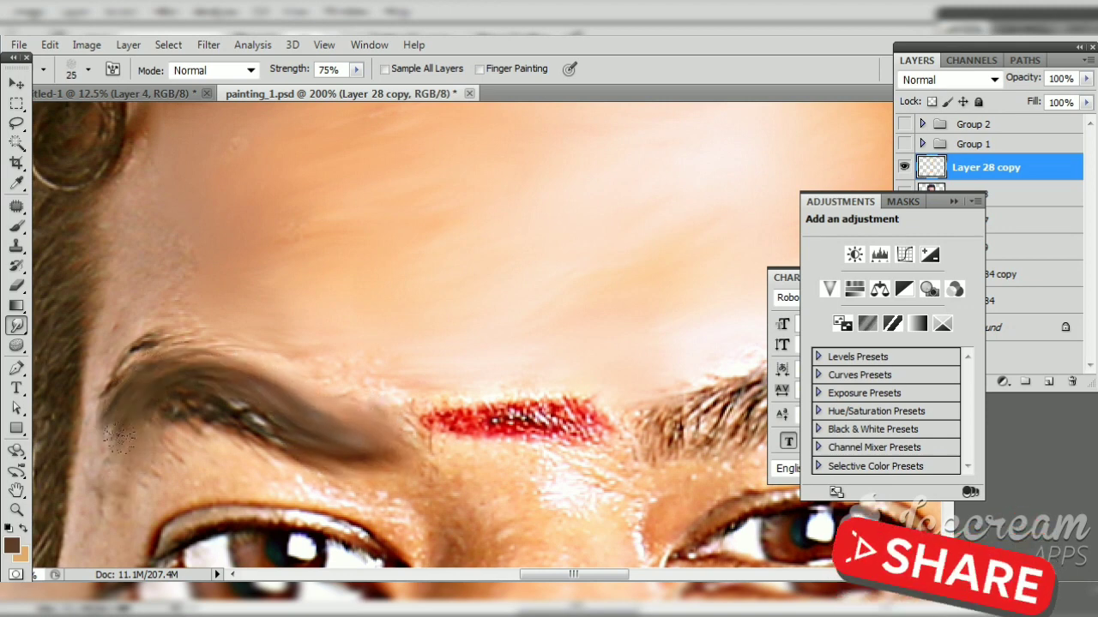
pyautogui.moveTo(162, 345)
pyautogui.mouseDown()
pyautogui.moveTo(215, 425)
pyautogui.moveTo(257, 421)
pyautogui.moveTo(291, 438)
pyautogui.mouseUp()
# Step: Enlarge the brush and smear the red brow mark into a leftward streak
pyautogui.press(']')
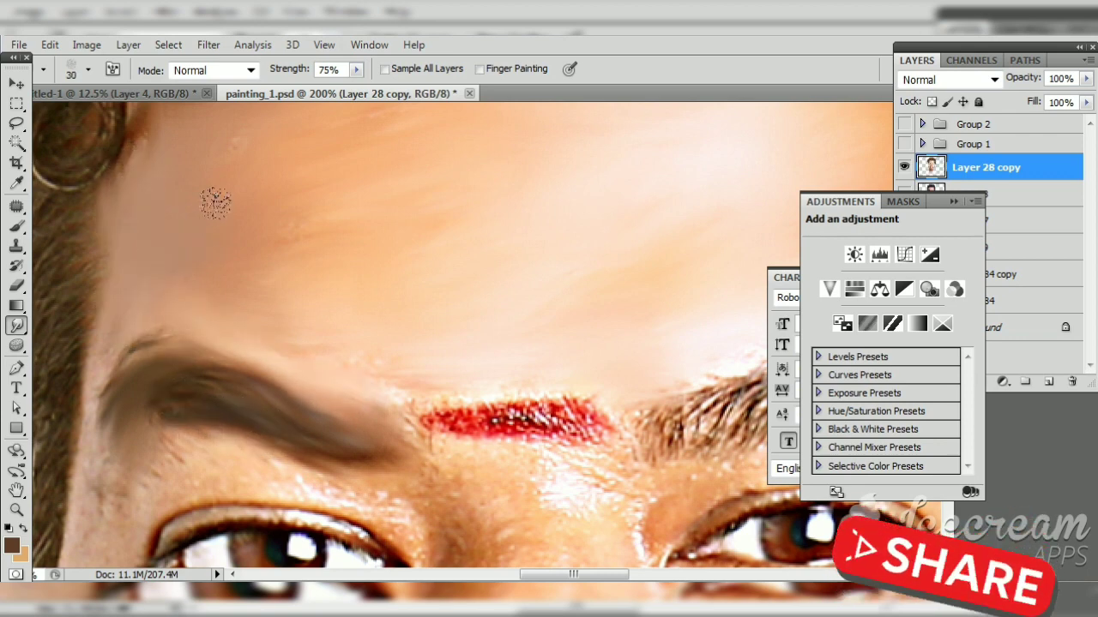
pyautogui.scroll(-4, 297, 219)
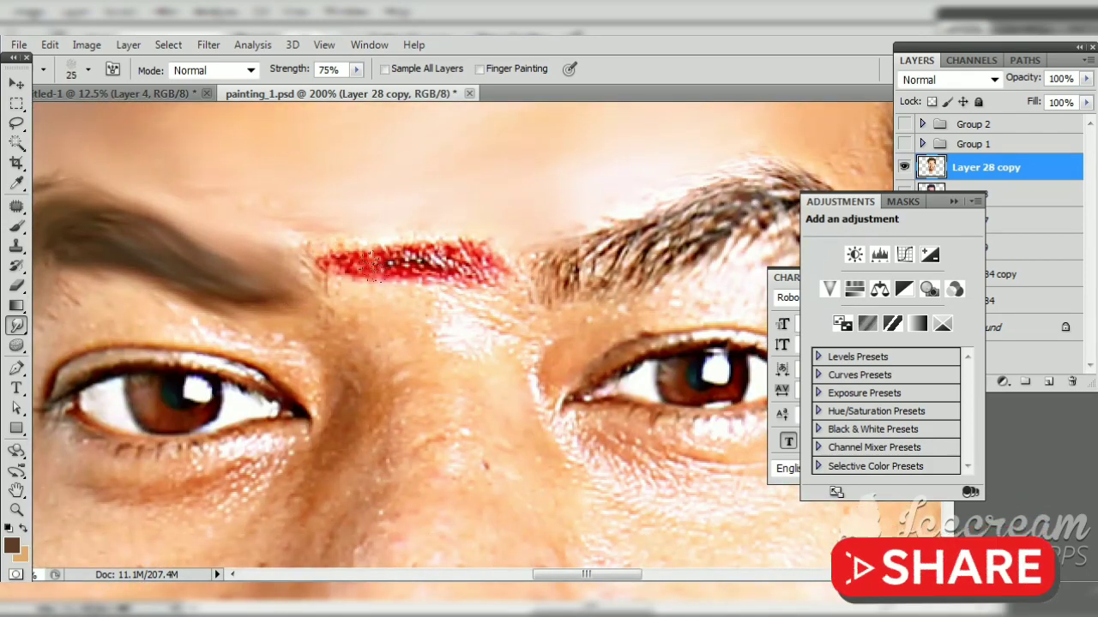
pyautogui.moveTo(375, 264); pyautogui.dragTo(281, 244)
pyautogui.press(']')
pyautogui.moveTo(493, 257); pyautogui.dragTo(394, 258)
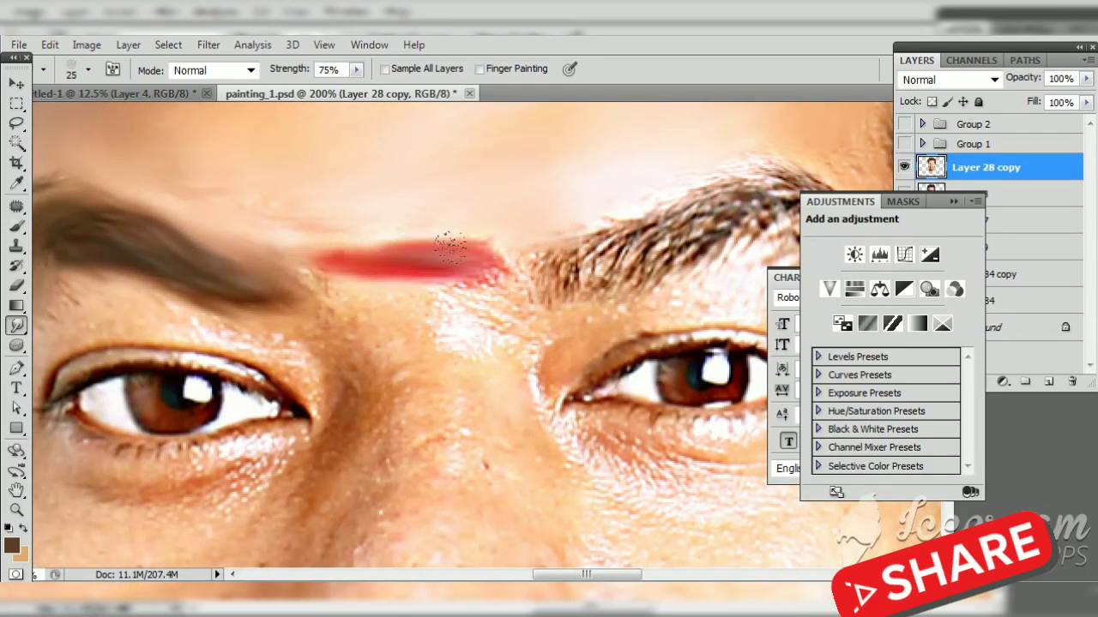
pyautogui.moveTo(363, 360); pyautogui.dragTo(275, 281)
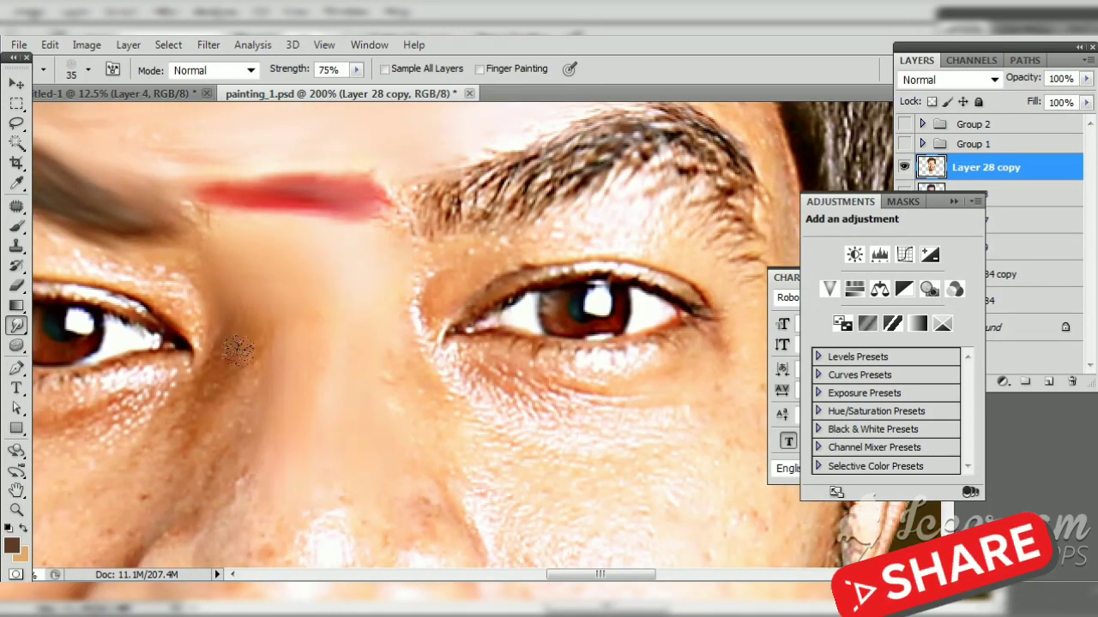
# Step: Smudge under the right eye, beside the nostril and below the moustache smooth
pyautogui.moveTo(341, 356); pyautogui.dragTo(414, 172)
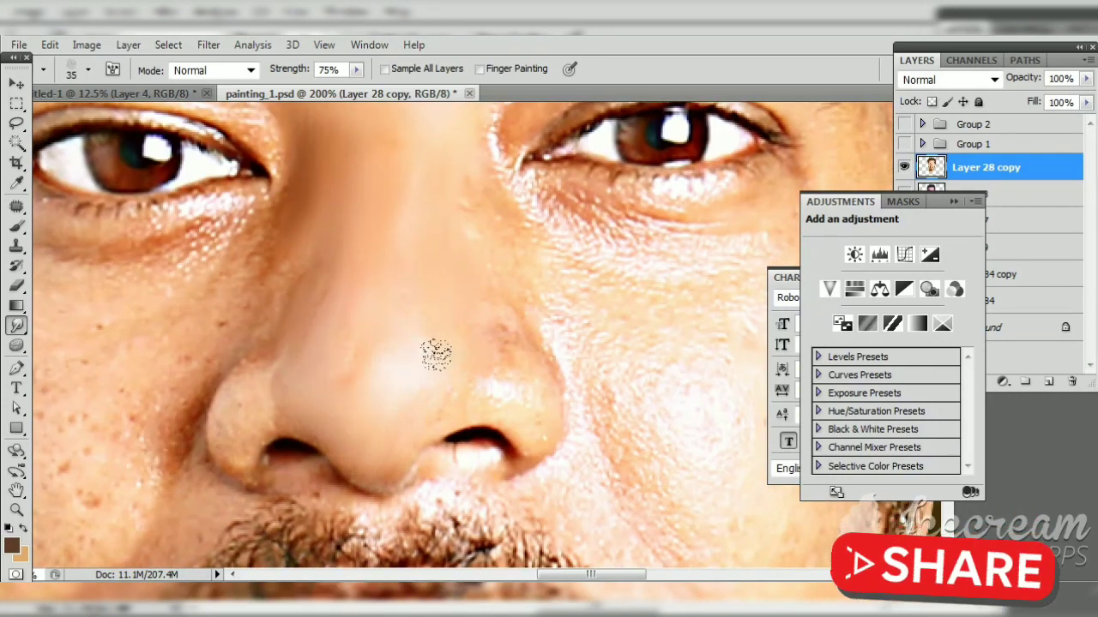
pyautogui.moveTo(546, 286); pyautogui.dragTo(349, 329)
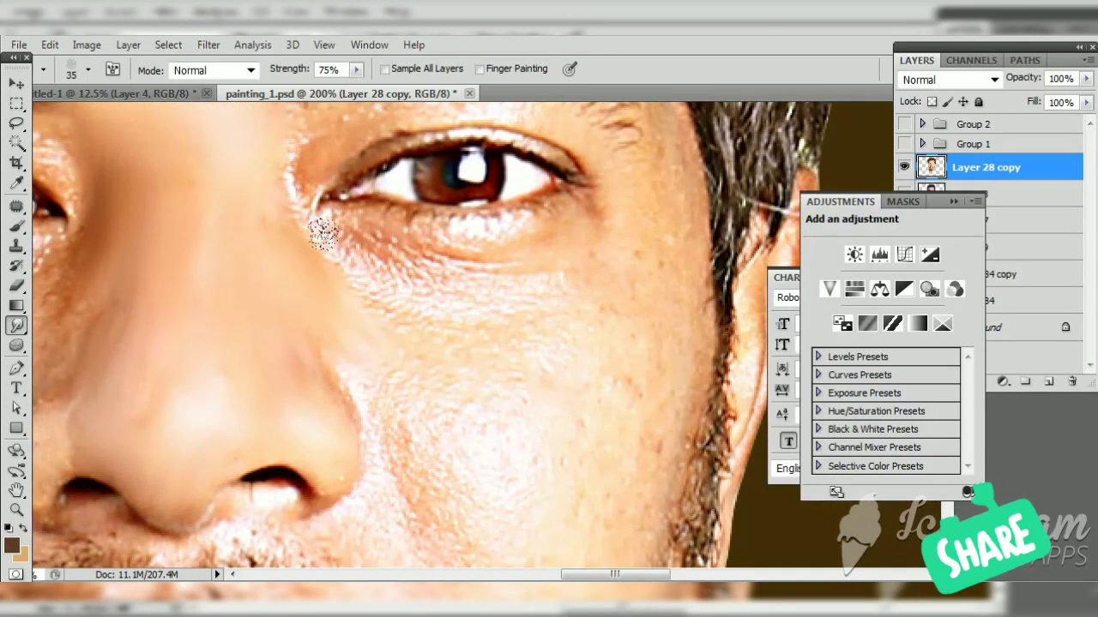
pyautogui.moveTo(461, 248)
pyautogui.mouseDown()
pyautogui.moveTo(395, 228)
pyautogui.moveTo(493, 229)
pyautogui.moveTo(383, 302)
pyautogui.mouseUp()
pyautogui.moveTo(452, 425); pyautogui.dragTo(324, 245)
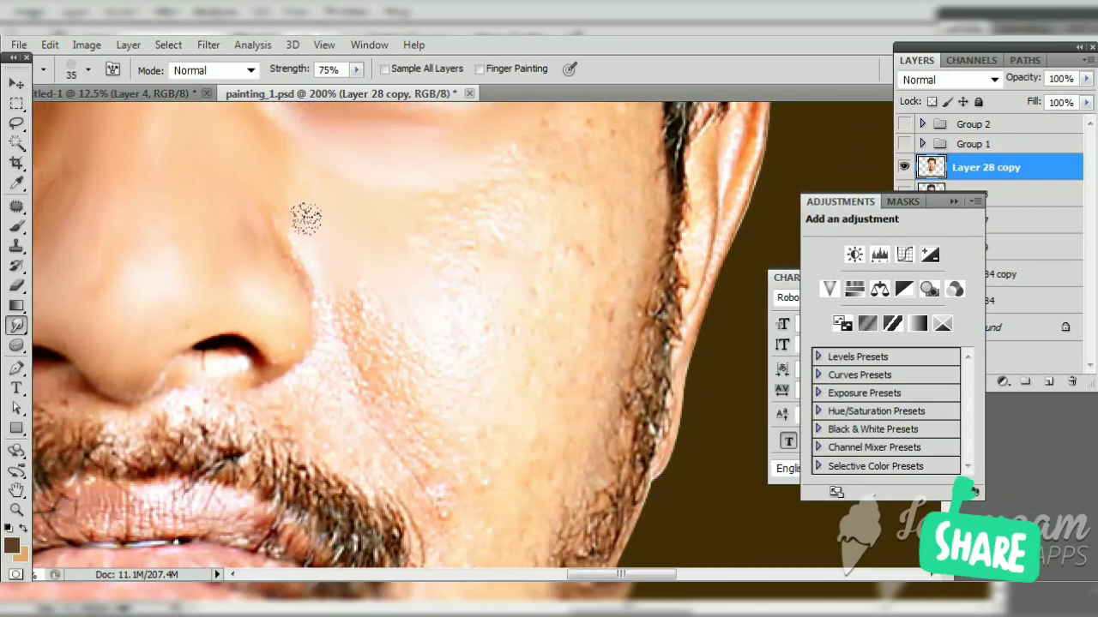
pyautogui.moveTo(350, 354)
pyautogui.mouseDown()
pyautogui.moveTo(331, 404)
pyautogui.moveTo(410, 458)
pyautogui.mouseUp()
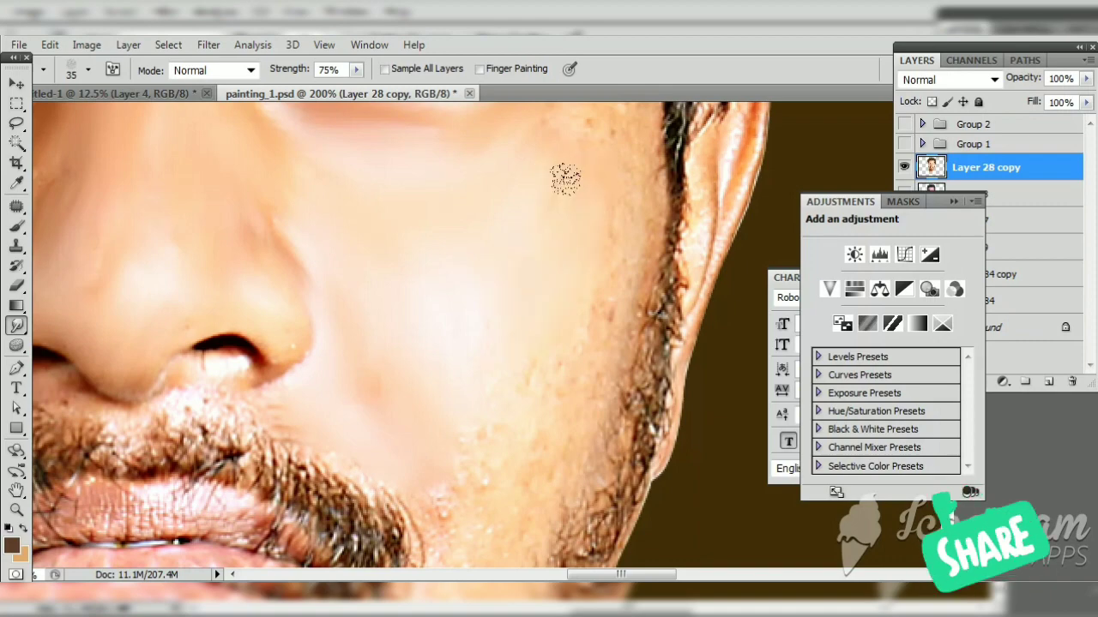
pyautogui.scroll(-3, 532, 232)
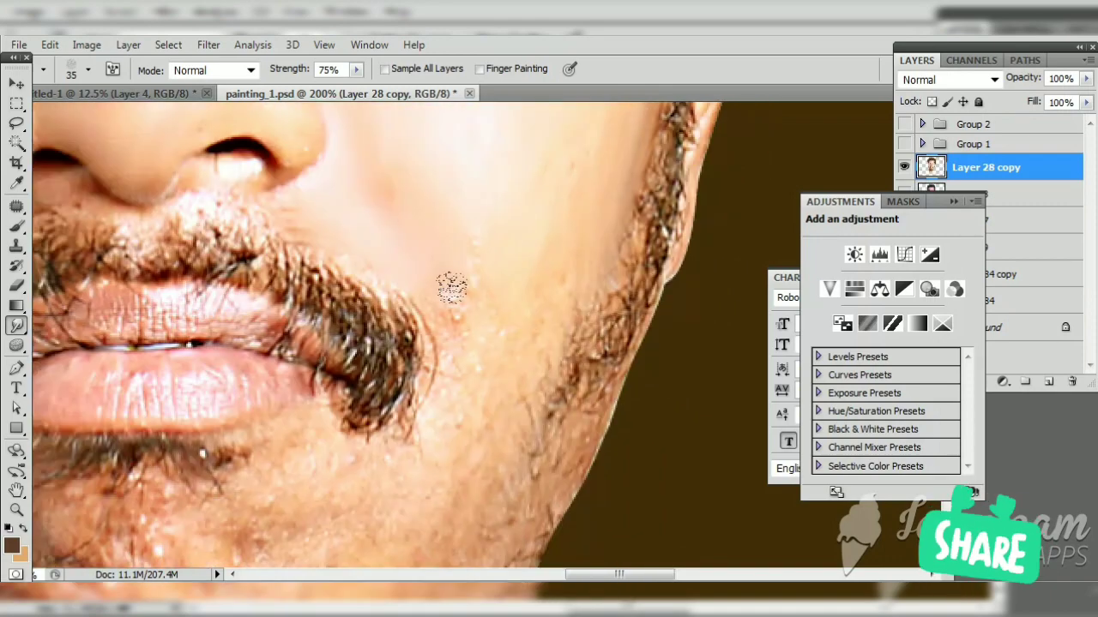
pyautogui.moveTo(567, 444); pyautogui.dragTo(618, 325)
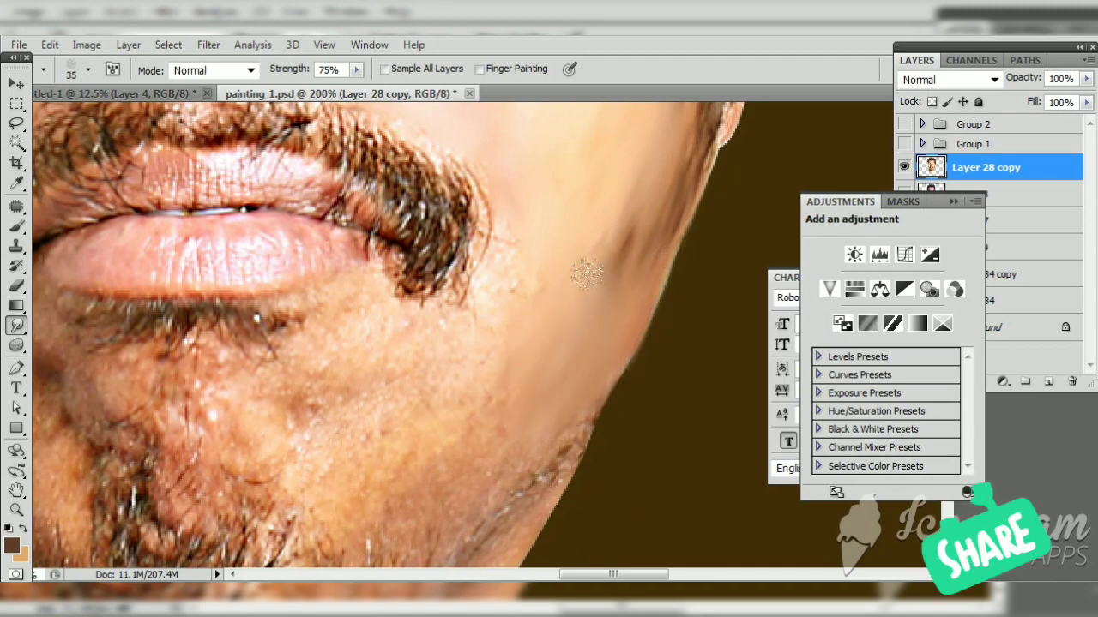
pyautogui.moveTo(262, 407); pyautogui.dragTo(347, 318)
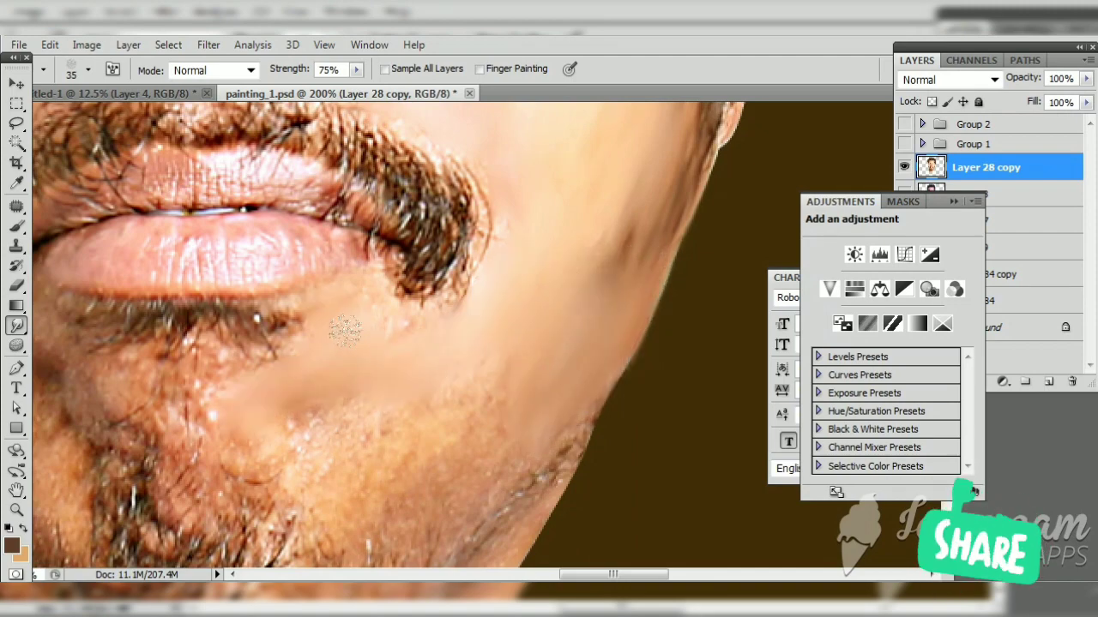
pyautogui.scroll(-2, 346, 331)
pyautogui.scroll(-2, 421, 323)
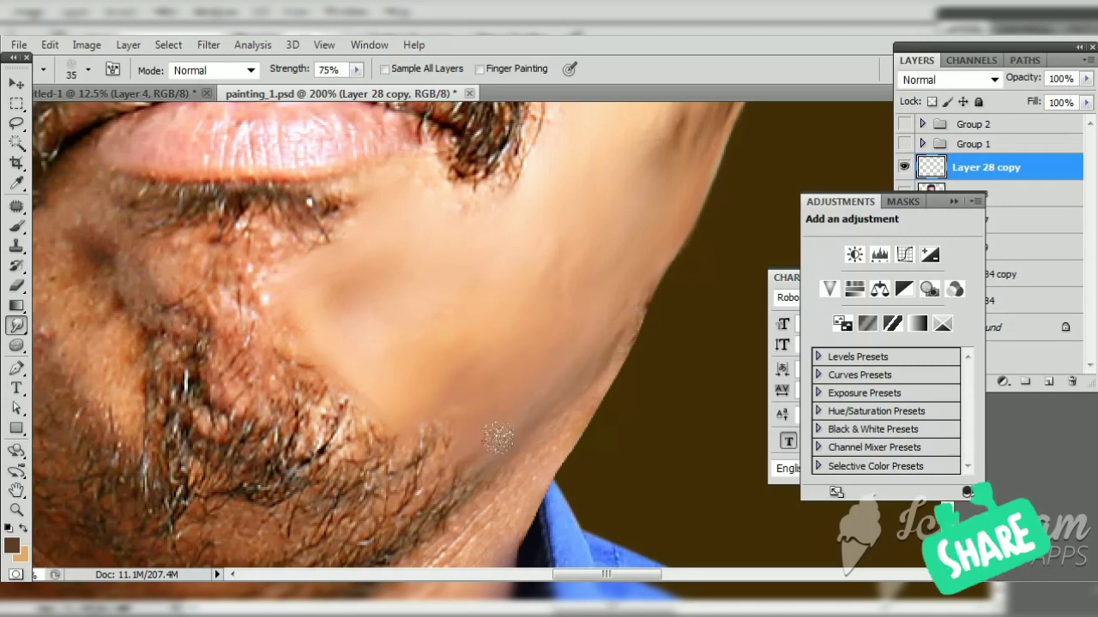
# Step: Smudge the dotted under-chin and neck skin smooth down to the blue collar
pyautogui.scroll(-5, 532, 428)
pyautogui.scroll(-1, 600, 343)
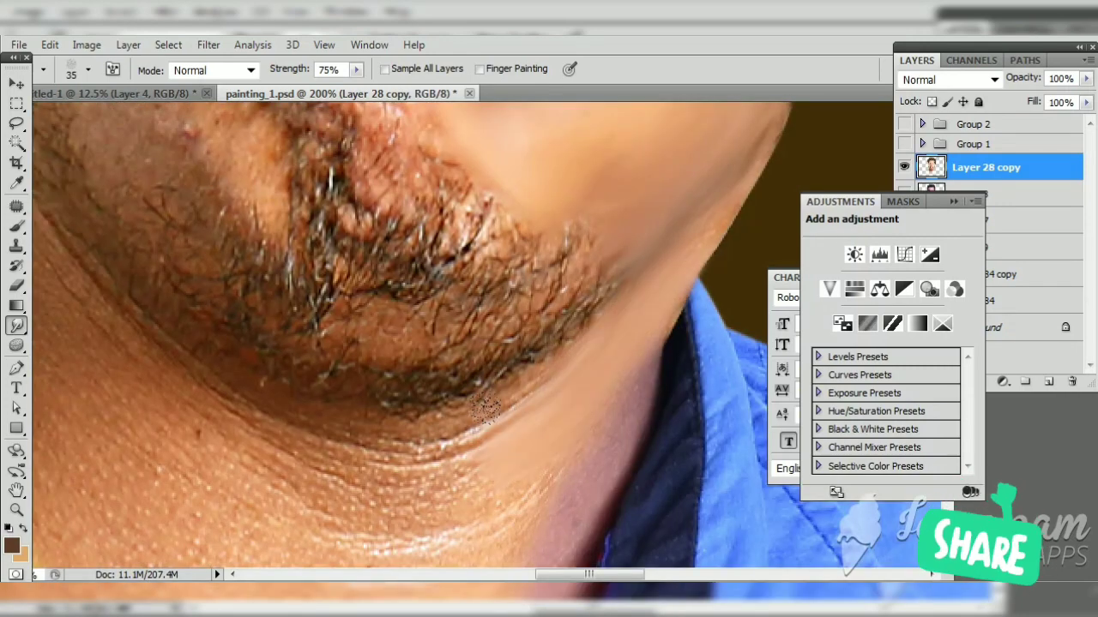
pyautogui.scroll(-3, 557, 386)
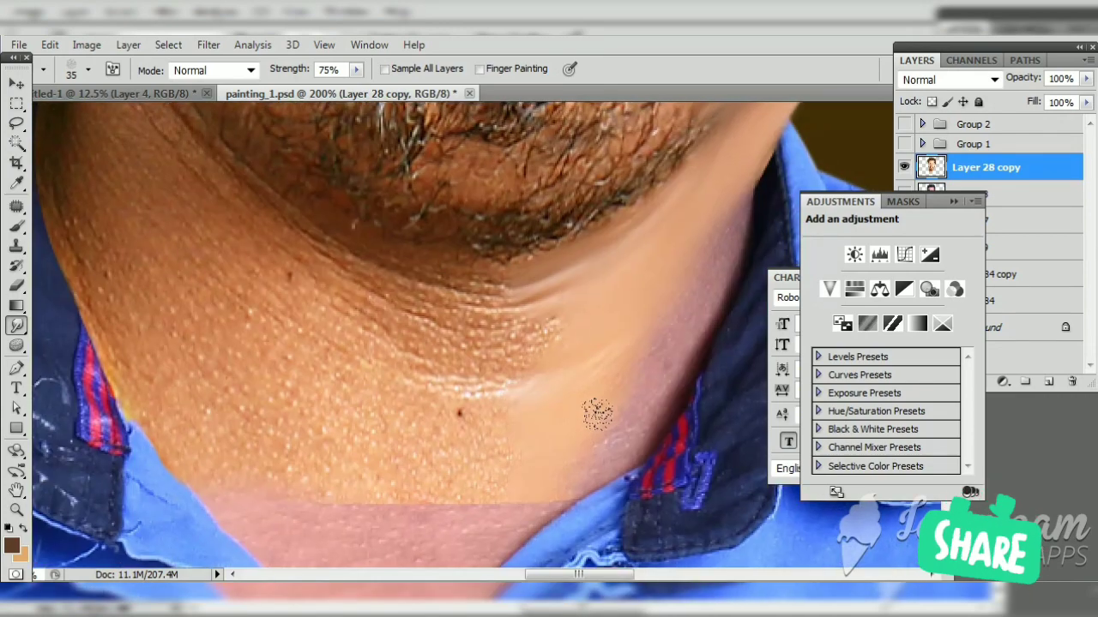
pyautogui.moveTo(597, 414)
pyautogui.mouseDown()
pyautogui.moveTo(375, 416)
pyautogui.moveTo(368, 318)
pyautogui.moveTo(470, 311)
pyautogui.mouseUp()
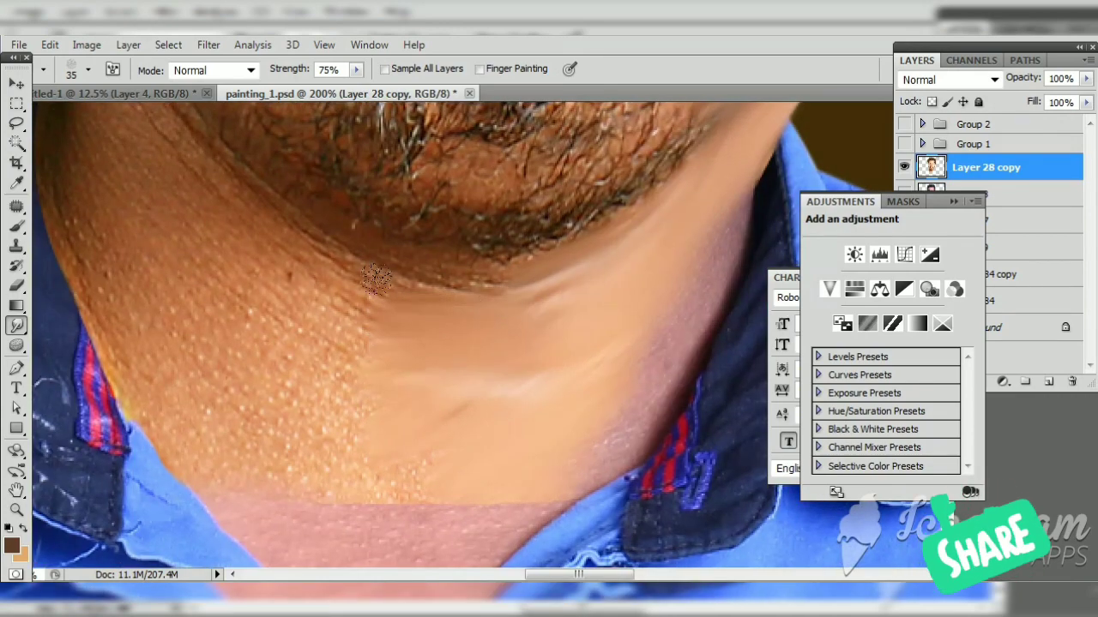
pyautogui.moveTo(375, 279)
pyautogui.mouseDown()
pyautogui.moveTo(258, 223)
pyautogui.moveTo(386, 363)
pyautogui.moveTo(438, 451)
pyautogui.mouseUp()
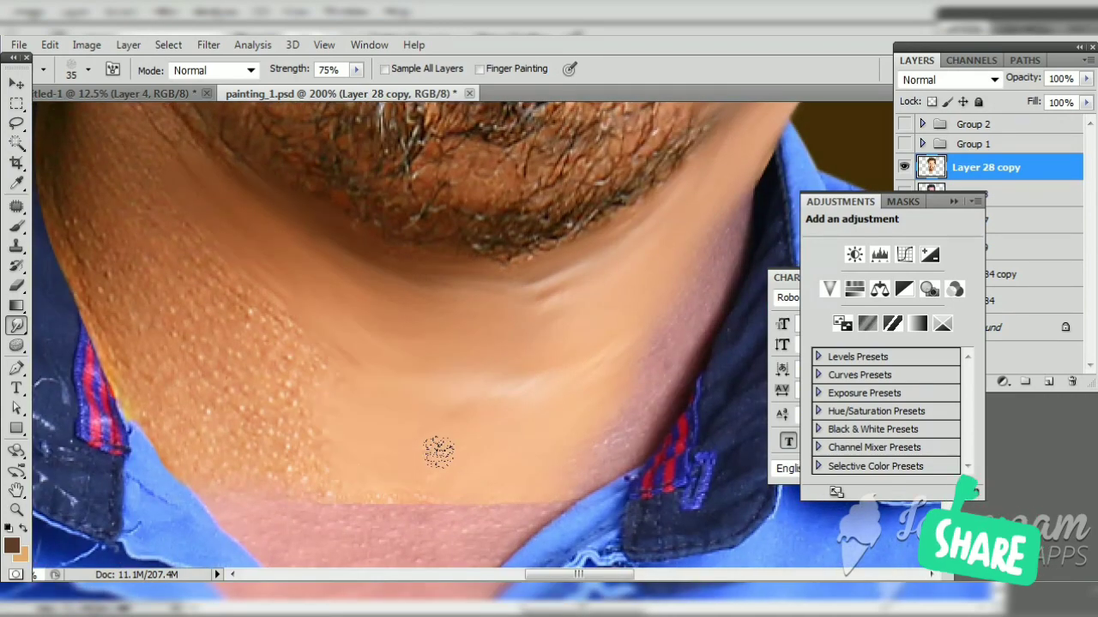
pyautogui.moveTo(174, 419); pyautogui.dragTo(291, 463)
pyautogui.moveTo(291, 463); pyautogui.dragTo(161, 411)
pyautogui.moveTo(228, 363); pyautogui.dragTo(457, 377)
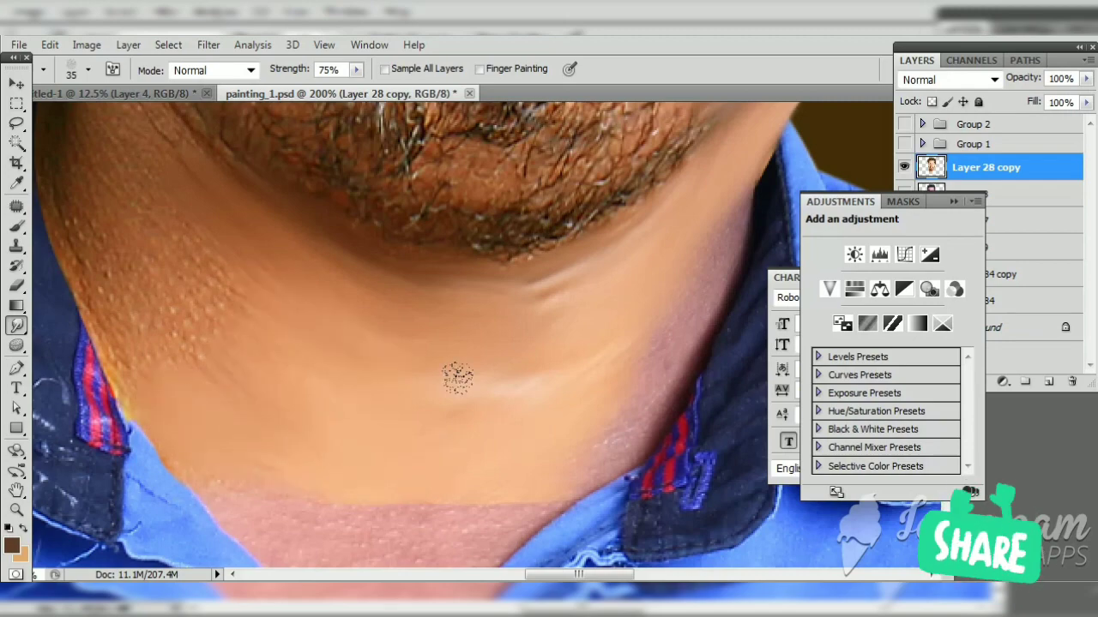
pyautogui.moveTo(230, 306); pyautogui.dragTo(367, 392)
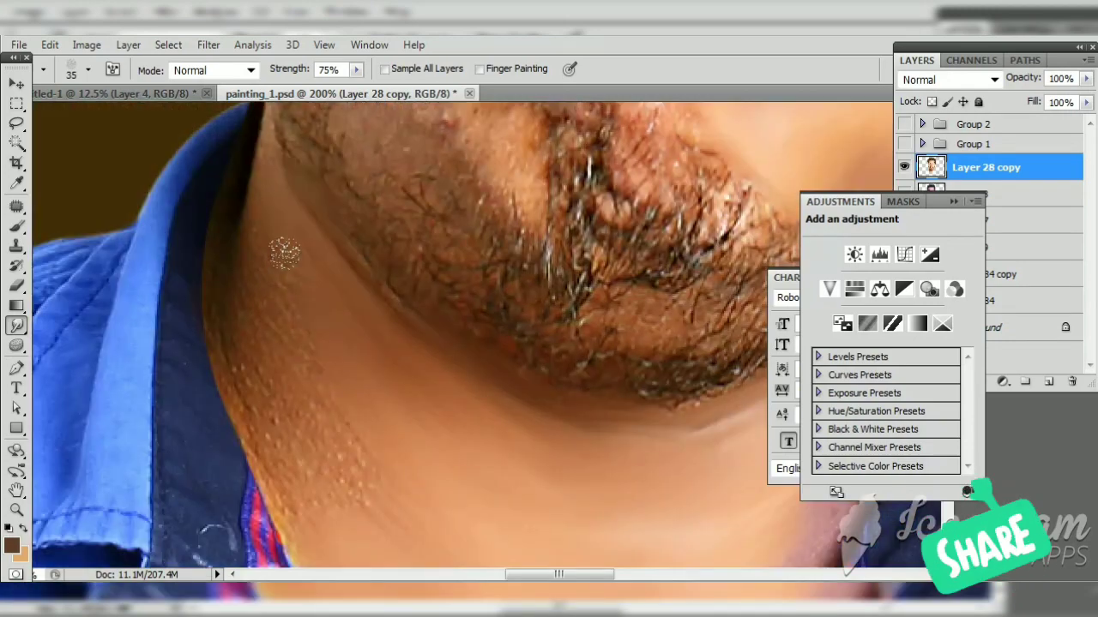
pyautogui.moveTo(253, 371)
pyautogui.mouseDown()
pyautogui.moveTo(292, 485)
pyautogui.moveTo(335, 417)
pyautogui.moveTo(471, 442)
pyautogui.mouseUp()
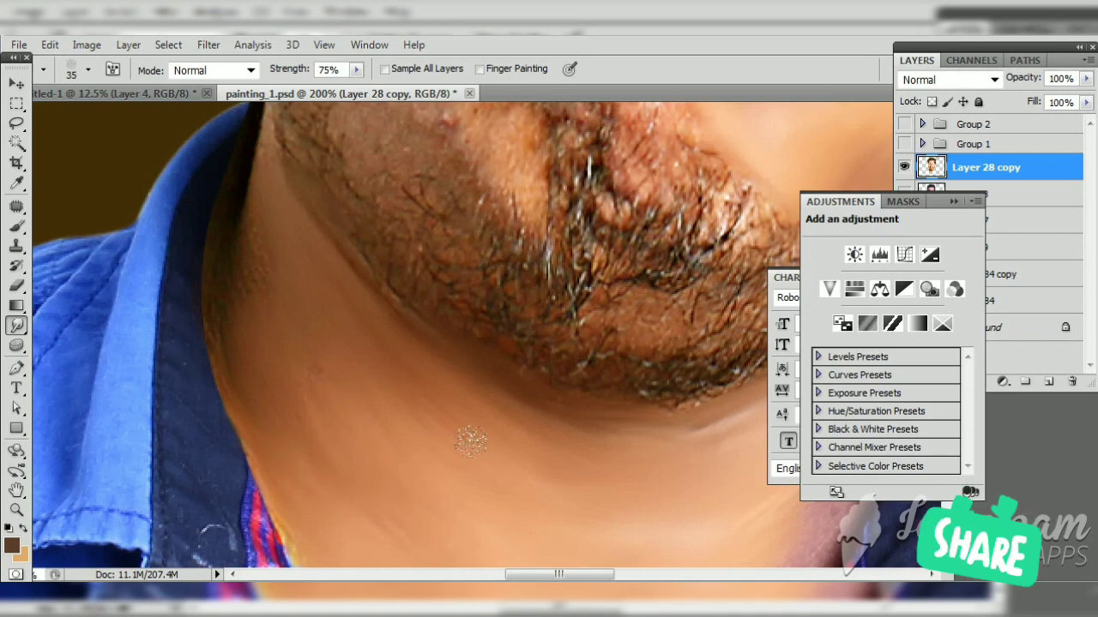
pyautogui.scroll(3, 448, 412)
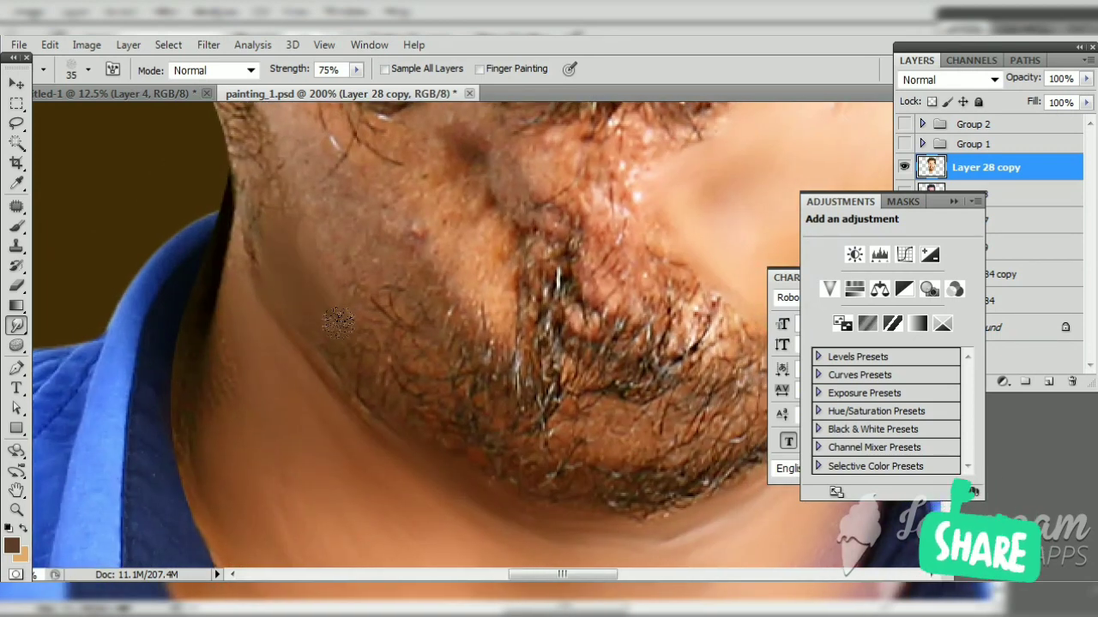
# Step: With a smaller brush, streak the chin stubble and jaw into smooth skin tone
pyautogui.press('[')
pyautogui.moveTo(549, 335); pyautogui.dragTo(541, 429)
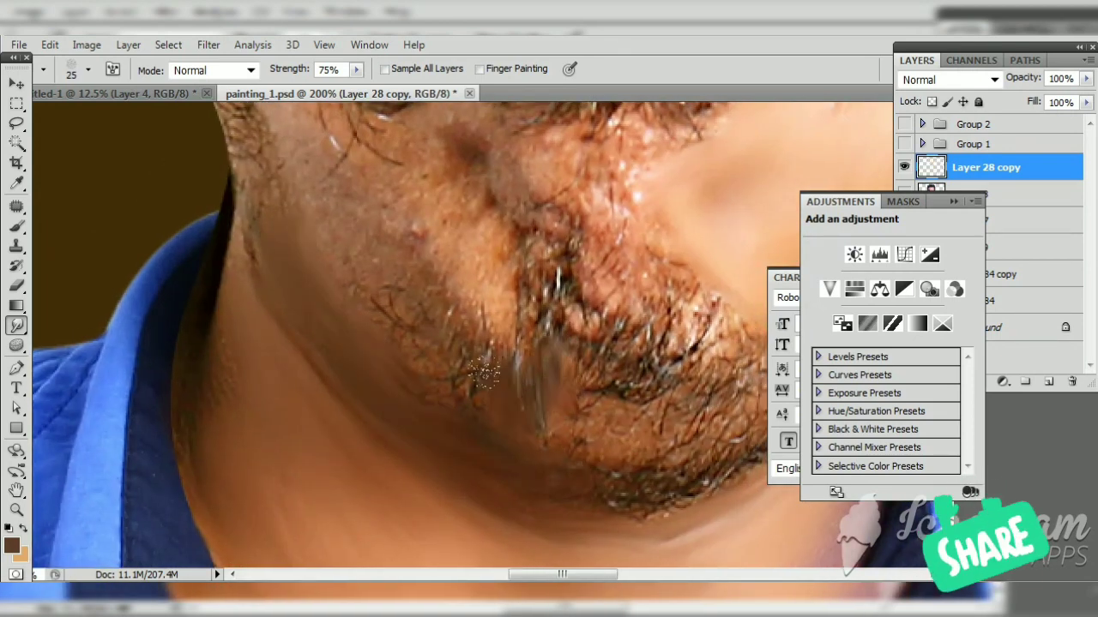
pyautogui.moveTo(413, 304); pyautogui.dragTo(384, 328)
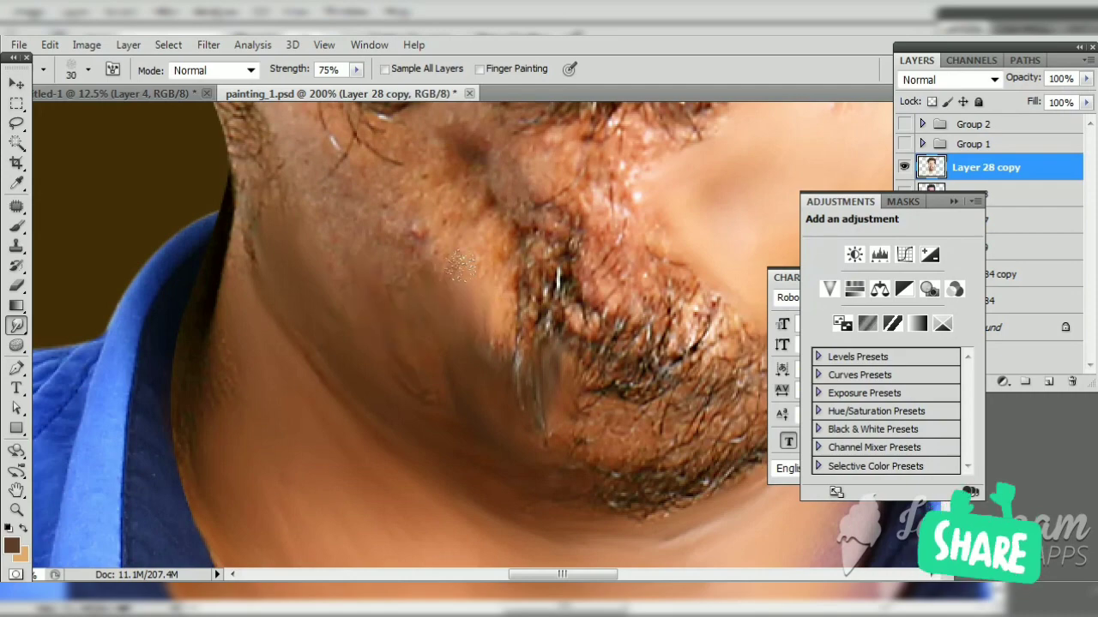
pyautogui.moveTo(437, 288); pyautogui.dragTo(329, 221)
pyautogui.moveTo(323, 262); pyautogui.dragTo(288, 362)
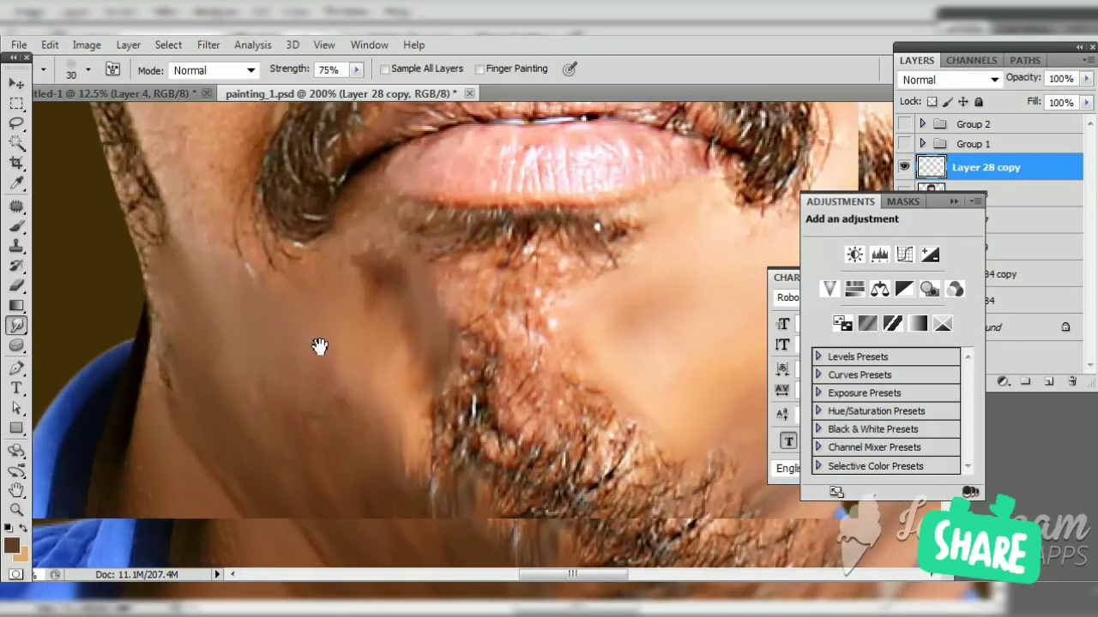
pyautogui.moveTo(507, 435); pyautogui.dragTo(318, 343)
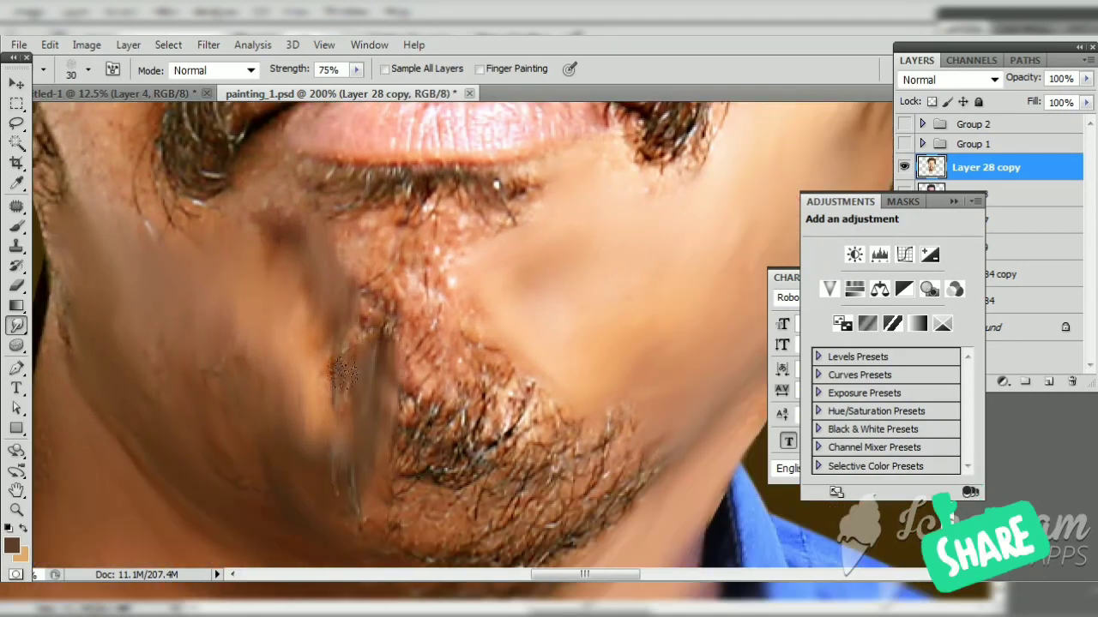
pyautogui.moveTo(343, 455)
pyautogui.mouseDown()
pyautogui.moveTo(379, 345)
pyautogui.moveTo(413, 481)
pyautogui.moveTo(386, 523)
pyautogui.moveTo(540, 523)
pyautogui.moveTo(633, 447)
pyautogui.moveTo(463, 480)
pyautogui.moveTo(513, 390)
pyautogui.mouseUp()
pyautogui.moveTo(532, 412)
pyautogui.mouseDown()
pyautogui.moveTo(418, 228)
pyautogui.moveTo(483, 350)
pyautogui.mouseUp()
pyautogui.scroll(2, 483, 351)
# Step: Smudge the stubble under the lower lip, the chin edge and the moustache's upper-left edge
pyautogui.moveTo(380, 289); pyautogui.dragTo(521, 294)
pyautogui.moveTo(305, 332); pyautogui.dragTo(304, 393)
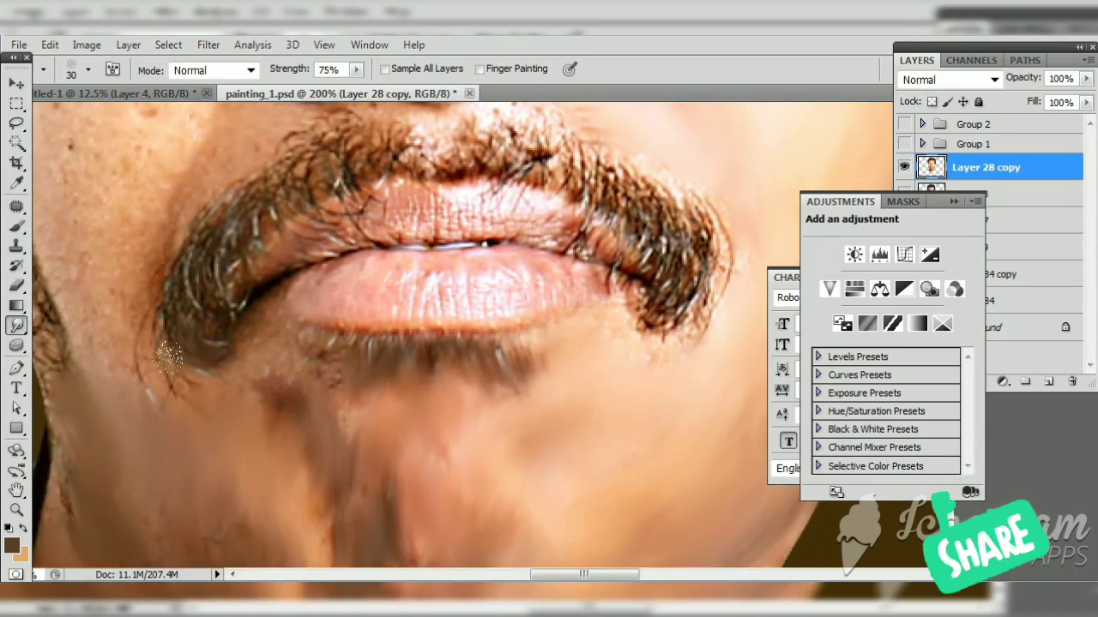
pyautogui.moveTo(168, 342)
pyautogui.mouseDown()
pyautogui.moveTo(159, 391)
pyautogui.moveTo(196, 266)
pyautogui.moveTo(208, 343)
pyautogui.mouseUp()
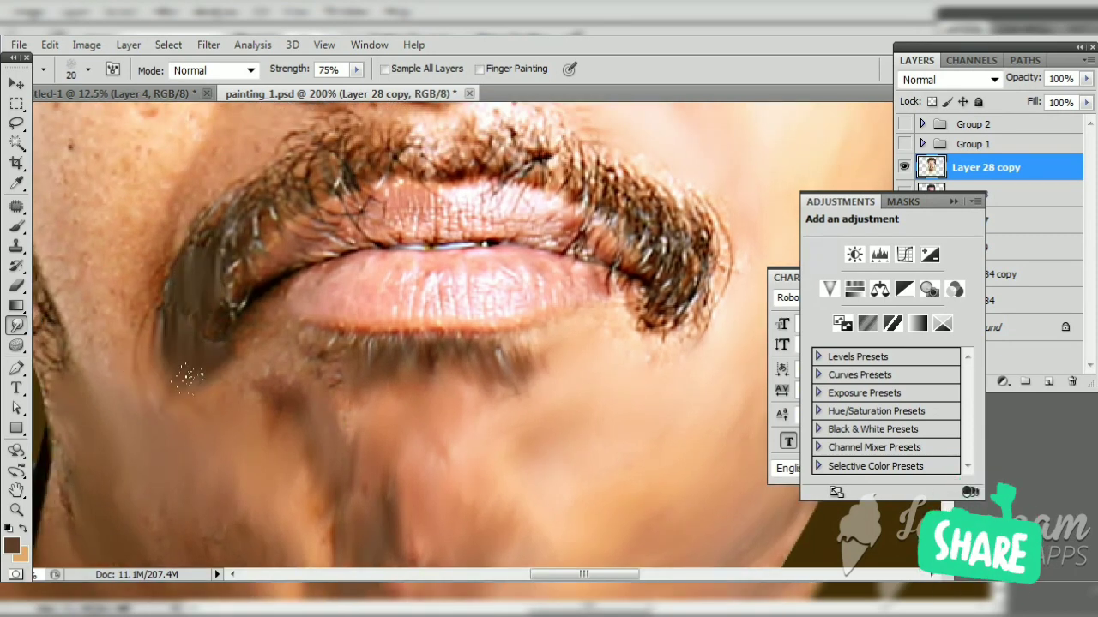
pyautogui.moveTo(230, 224)
pyautogui.mouseDown()
pyautogui.moveTo(296, 180)
pyautogui.moveTo(352, 161)
pyautogui.mouseUp()
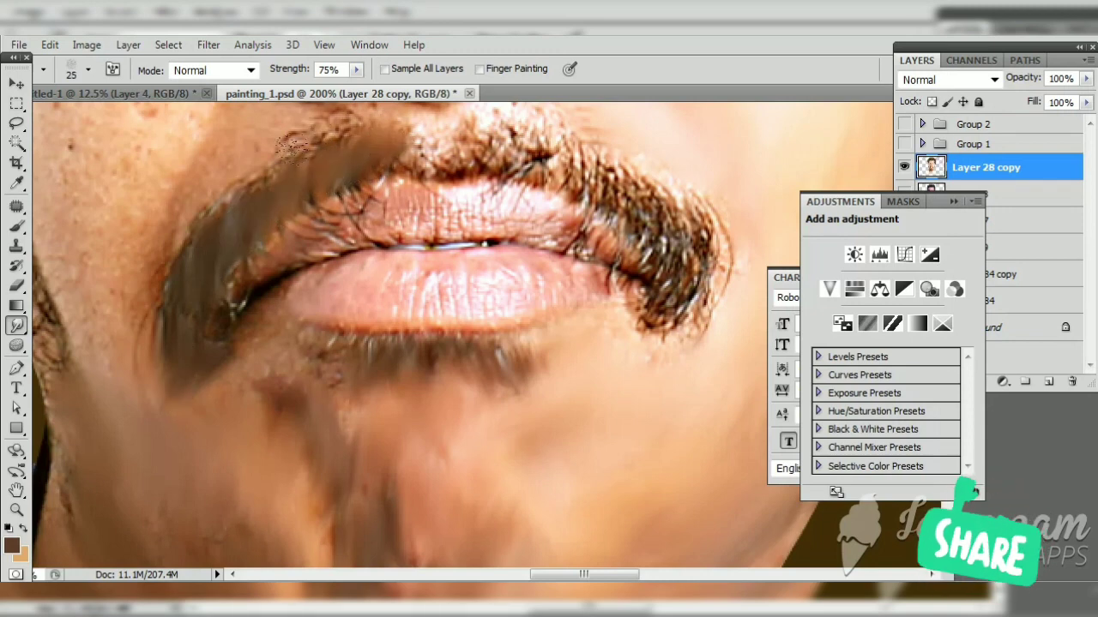
# Step: With a smaller brush, blend the lip's upper-left edge into the moustache
pyautogui.press('[')
pyautogui.moveTo(291, 267); pyautogui.dragTo(315, 230)
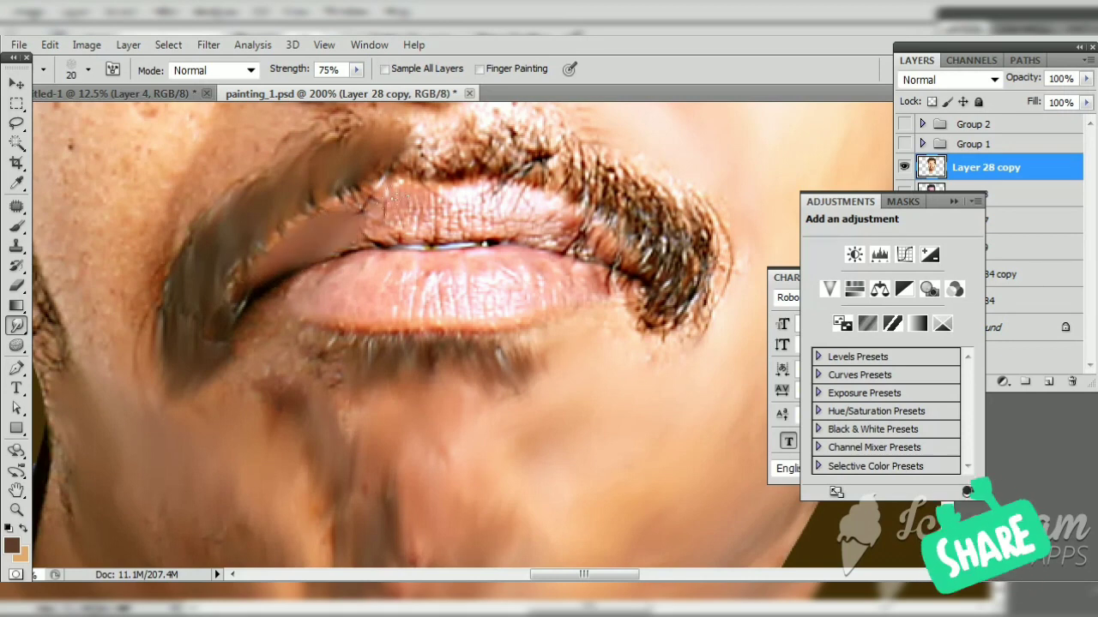
pyautogui.moveTo(390, 198); pyautogui.dragTo(357, 212)
pyautogui.moveTo(429, 232)
pyautogui.mouseDown()
pyautogui.moveTo(205, 257)
pyautogui.moveTo(436, 256)
pyautogui.mouseUp()
pyautogui.moveTo(363, 226); pyautogui.dragTo(282, 215)
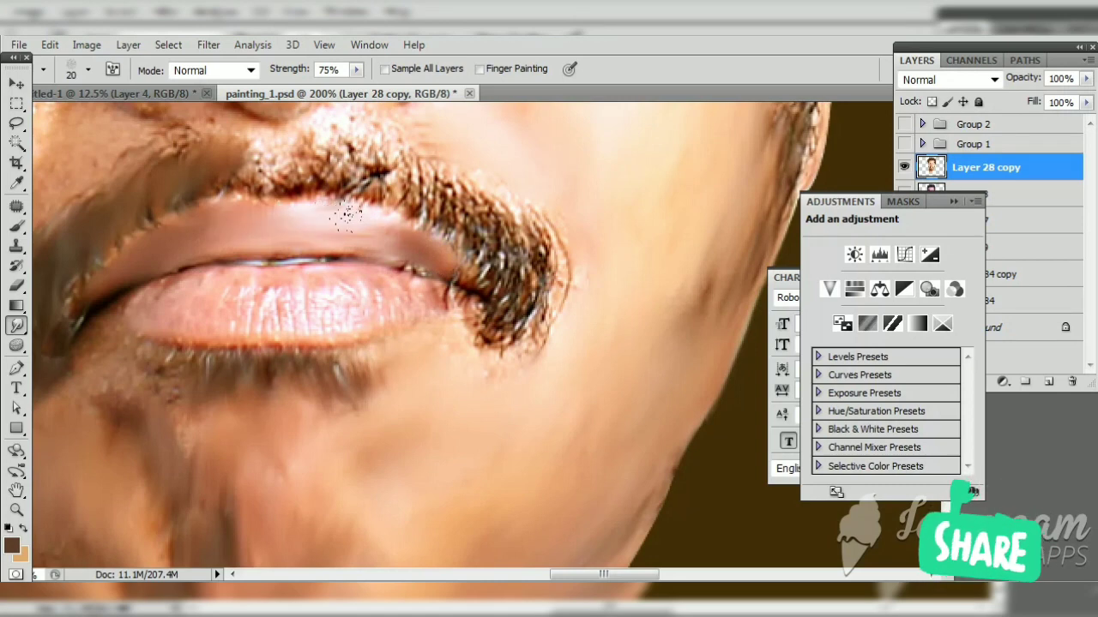
pyautogui.moveTo(161, 304); pyautogui.dragTo(207, 301)
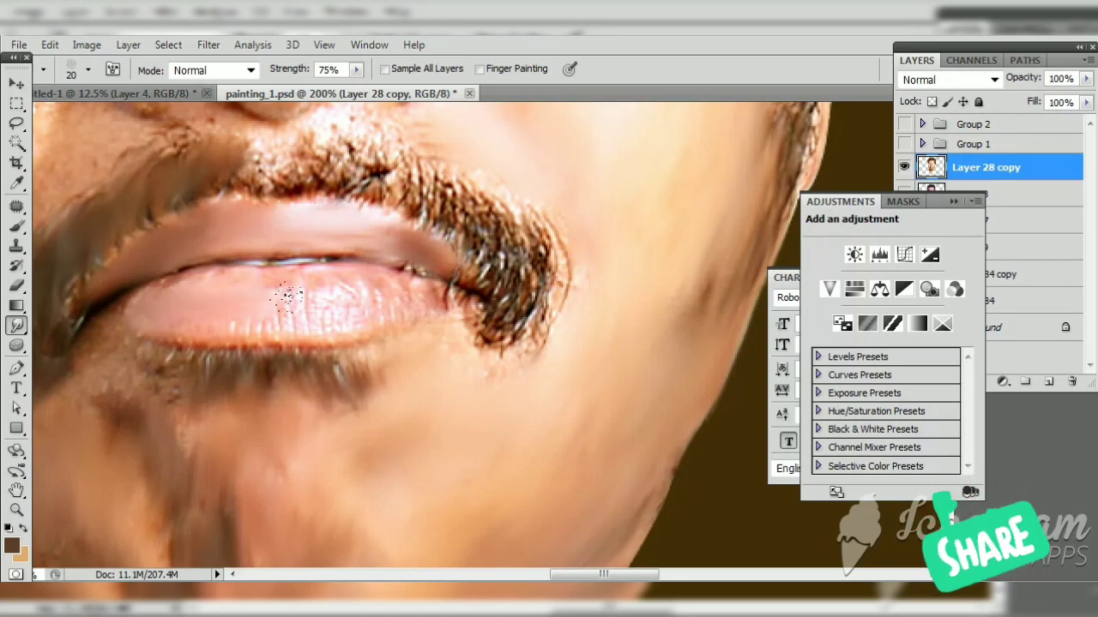
# Step: Smooth the lower lip texture and soften the moustache's lower edges
pyautogui.moveTo(288, 297)
pyautogui.mouseDown()
pyautogui.moveTo(318, 320)
pyautogui.moveTo(382, 319)
pyautogui.mouseUp()
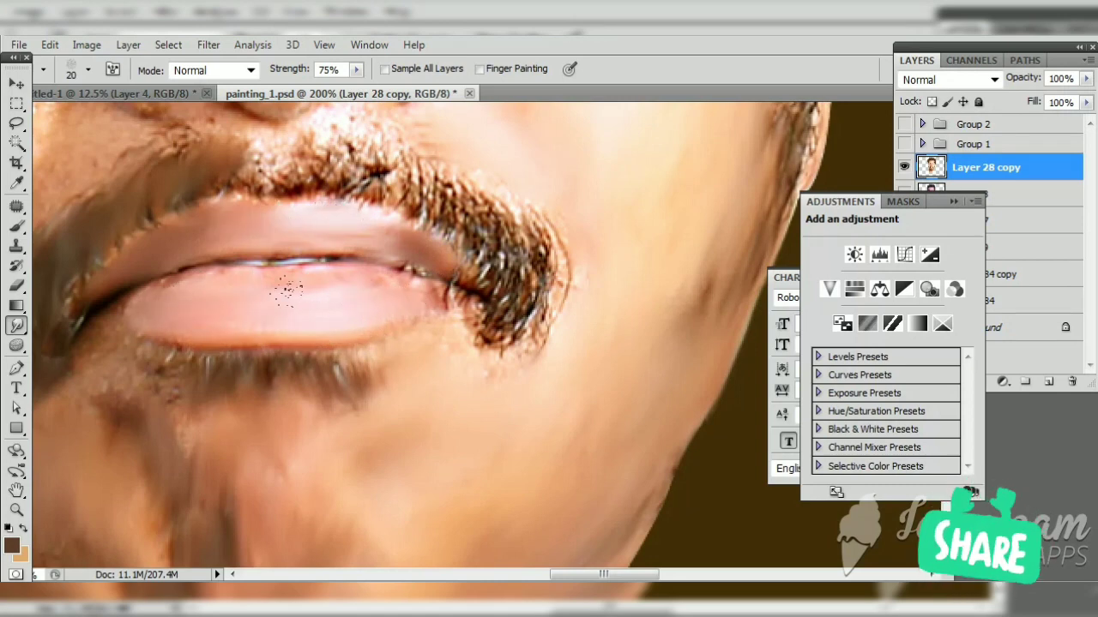
pyautogui.moveTo(197, 347); pyautogui.dragTo(136, 345)
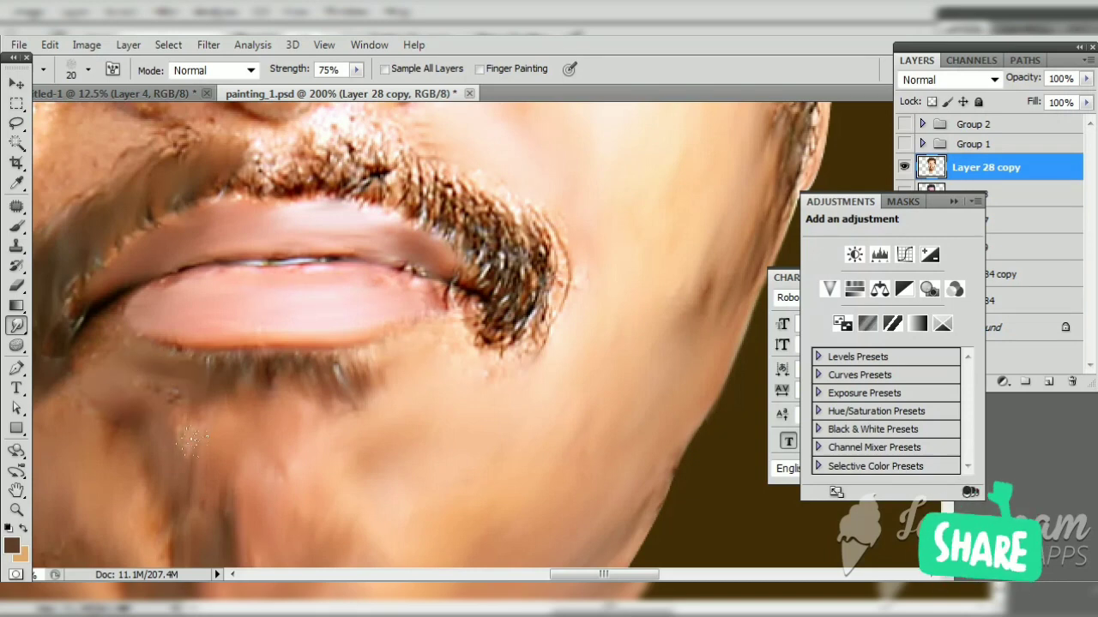
pyautogui.moveTo(415, 347)
pyautogui.mouseDown()
pyautogui.moveTo(503, 363)
pyautogui.moveTo(525, 379)
pyautogui.mouseUp()
pyautogui.scroll(2, 520, 363)
pyautogui.moveTo(529, 337)
pyautogui.mouseDown()
pyautogui.moveTo(546, 359)
pyautogui.moveTo(515, 385)
pyautogui.mouseUp()
pyautogui.scroll(2, 514, 385)
# Step: Smear the moustache's right end up and left, and the hairs under the nose leftward
pyautogui.moveTo(583, 381)
pyautogui.mouseDown()
pyautogui.moveTo(600, 365)
pyautogui.moveTo(553, 326)
pyautogui.moveTo(631, 357)
pyautogui.mouseUp()
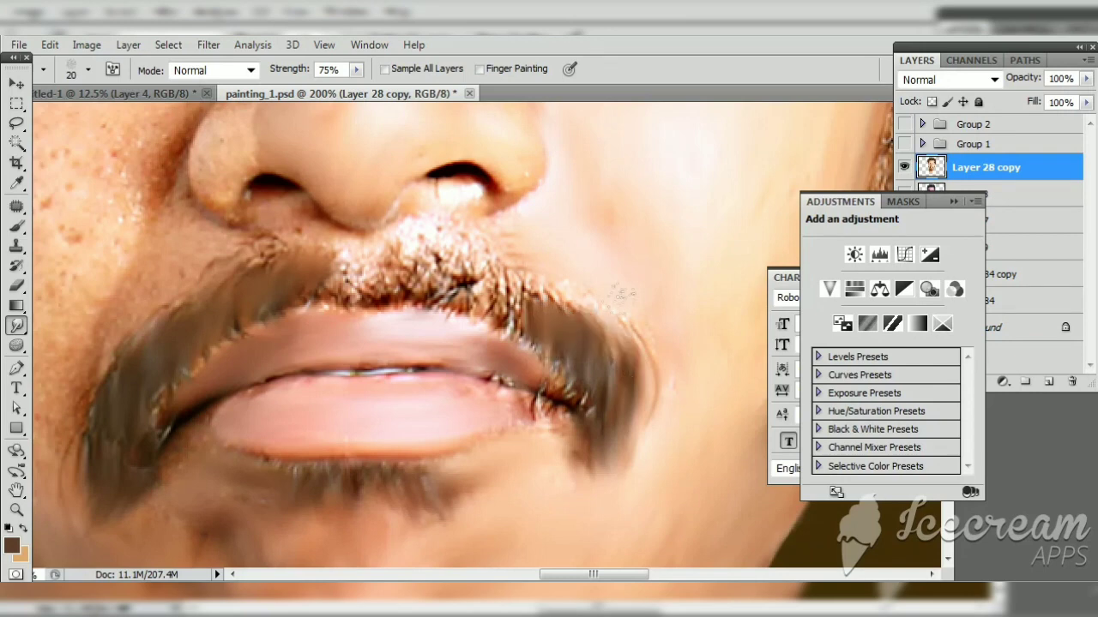
pyautogui.moveTo(623, 293)
pyautogui.mouseDown()
pyautogui.moveTo(514, 304)
pyautogui.moveTo(556, 345)
pyautogui.mouseUp()
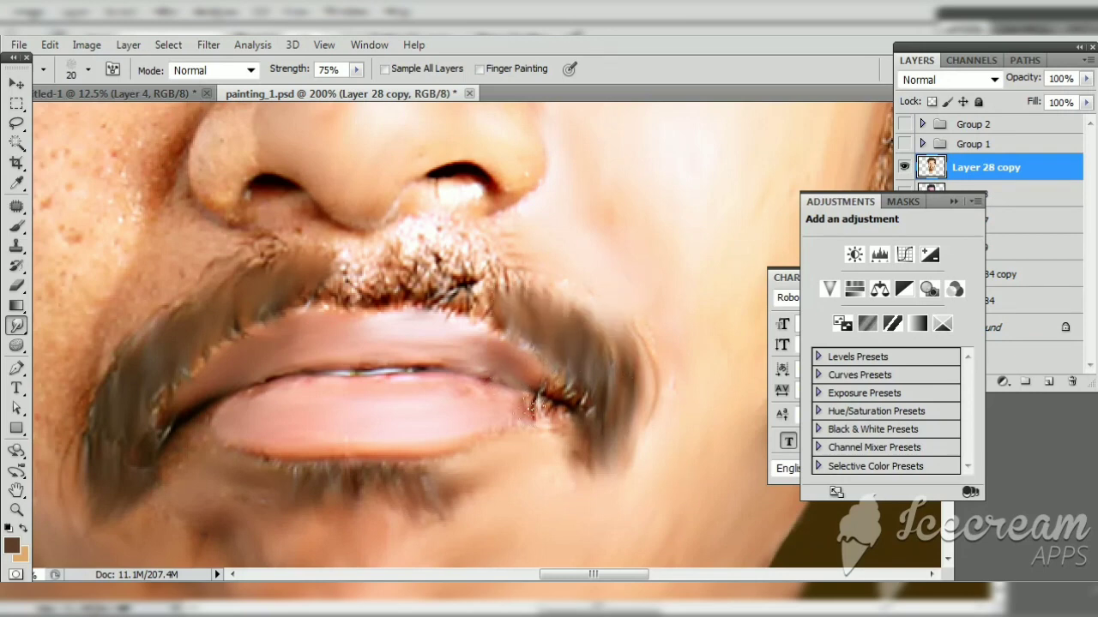
pyautogui.scroll(2, 545, 409)
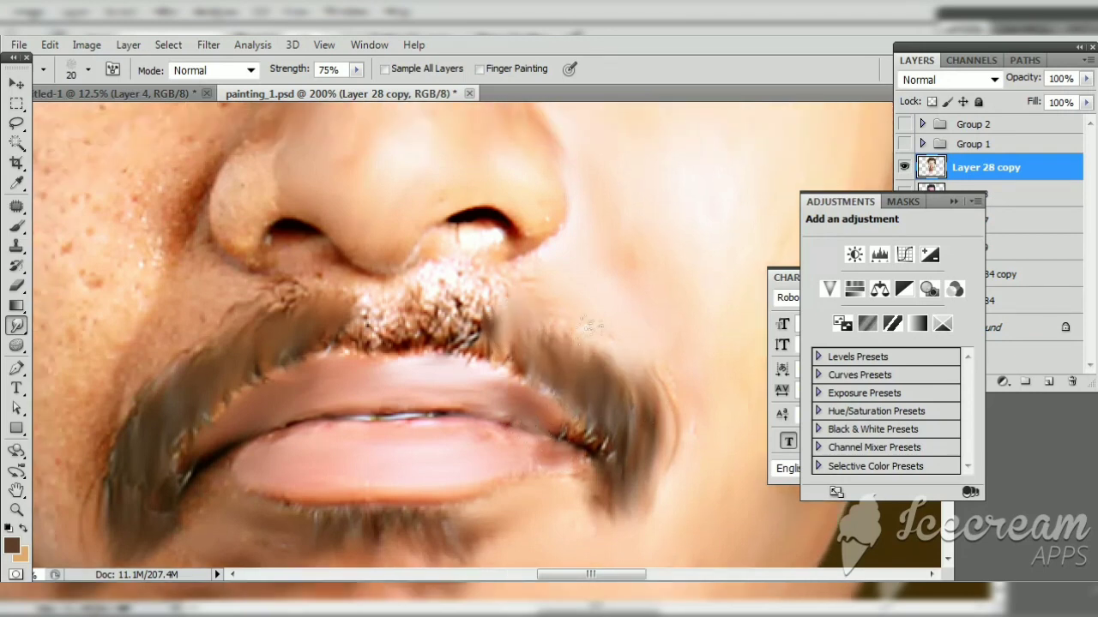
pyautogui.moveTo(483, 302); pyautogui.dragTo(428, 279)
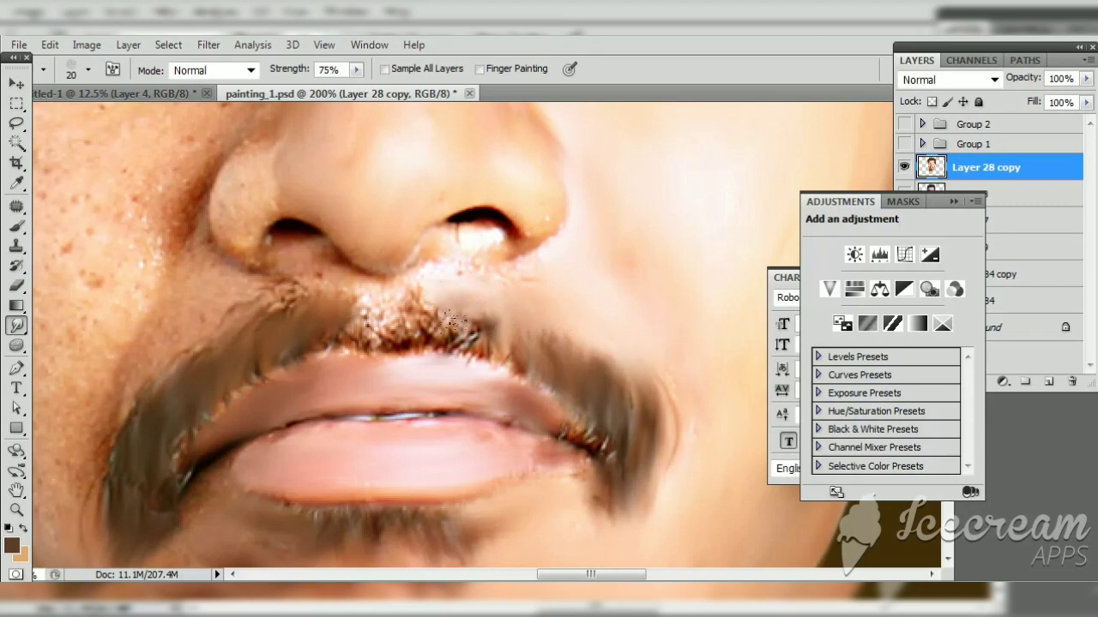
pyautogui.moveTo(439, 324); pyautogui.dragTo(297, 313)
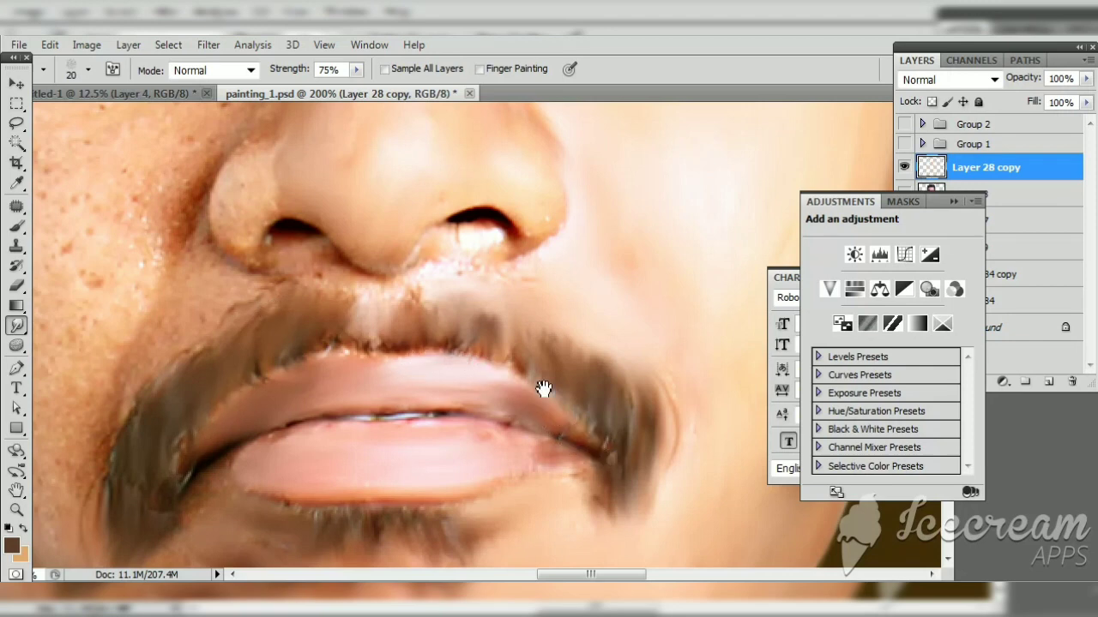
# Step: Blend the left jawline stubble into the skin, then bring the eye into view
pyautogui.moveTo(543, 385); pyautogui.dragTo(574, 437)
pyautogui.moveTo(375, 342); pyautogui.dragTo(443, 399)
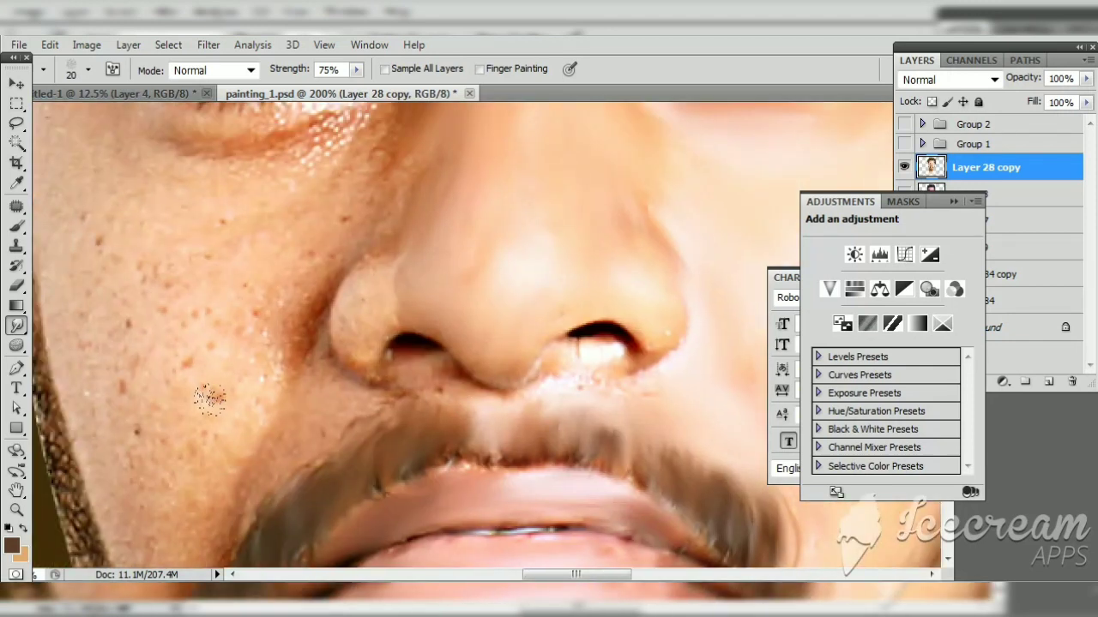
pyautogui.moveTo(249, 343); pyautogui.dragTo(273, 184)
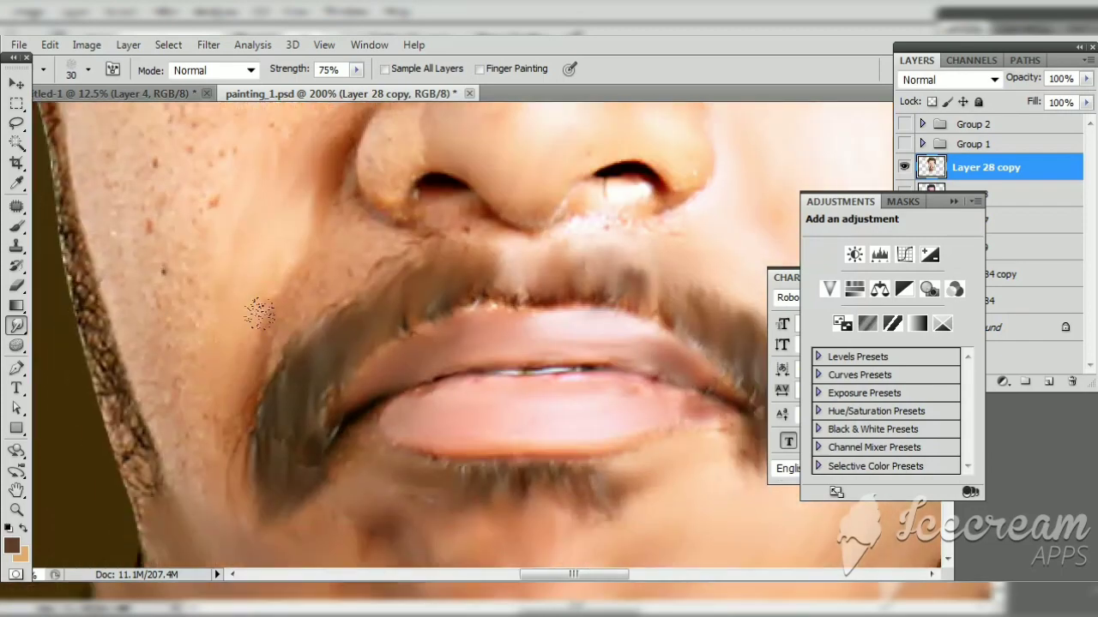
pyautogui.moveTo(154, 515); pyautogui.dragTo(105, 206)
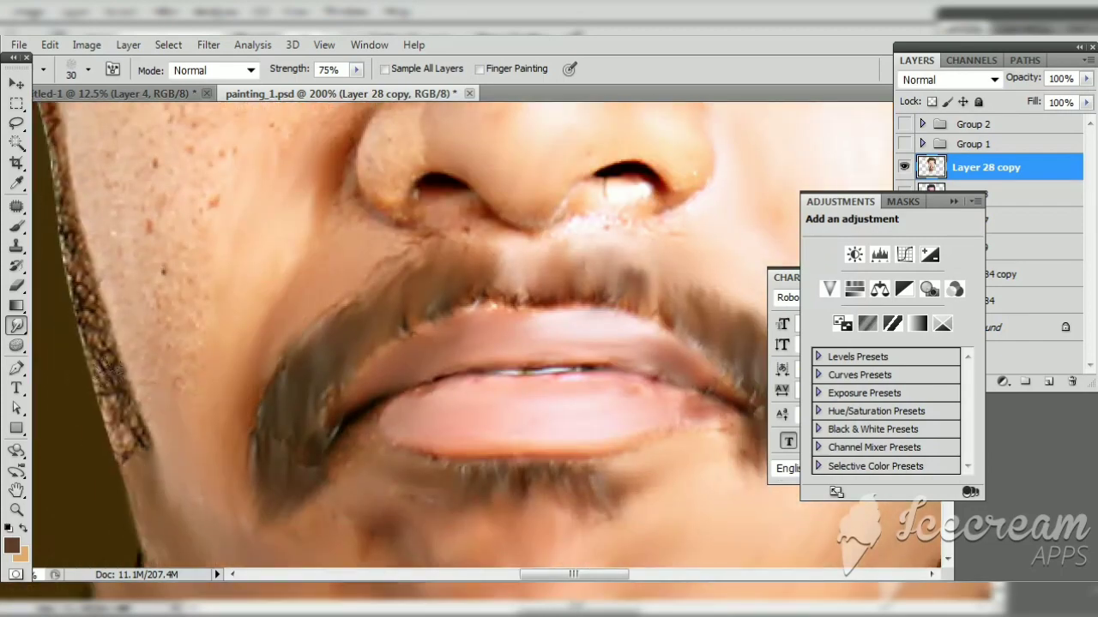
pyautogui.moveTo(181, 141); pyautogui.dragTo(215, 240)
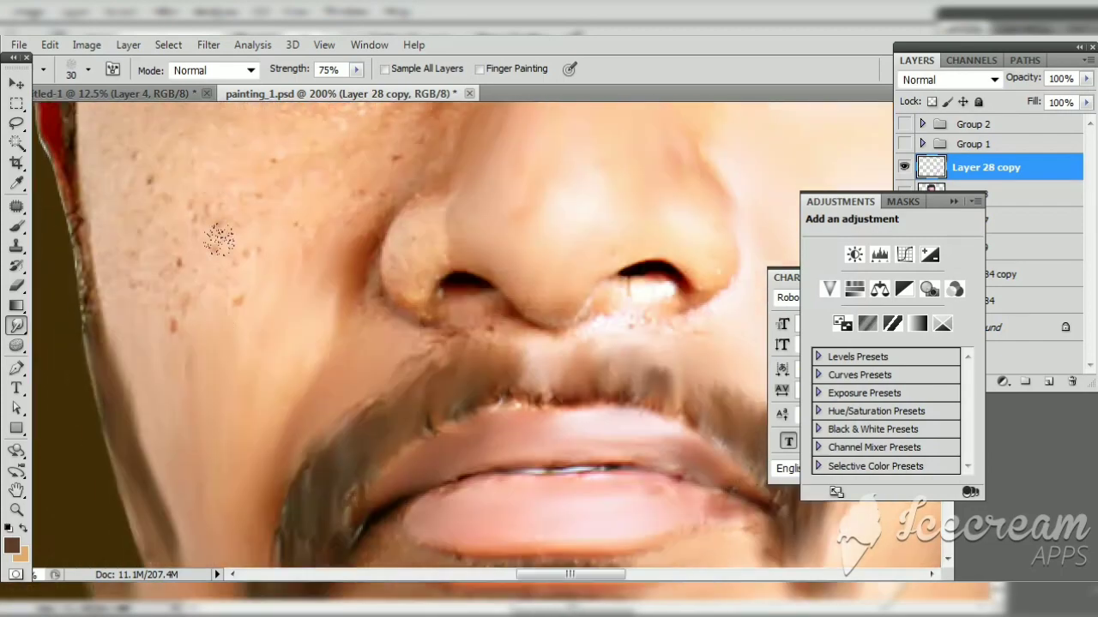
pyautogui.moveTo(81, 256); pyautogui.dragTo(163, 423)
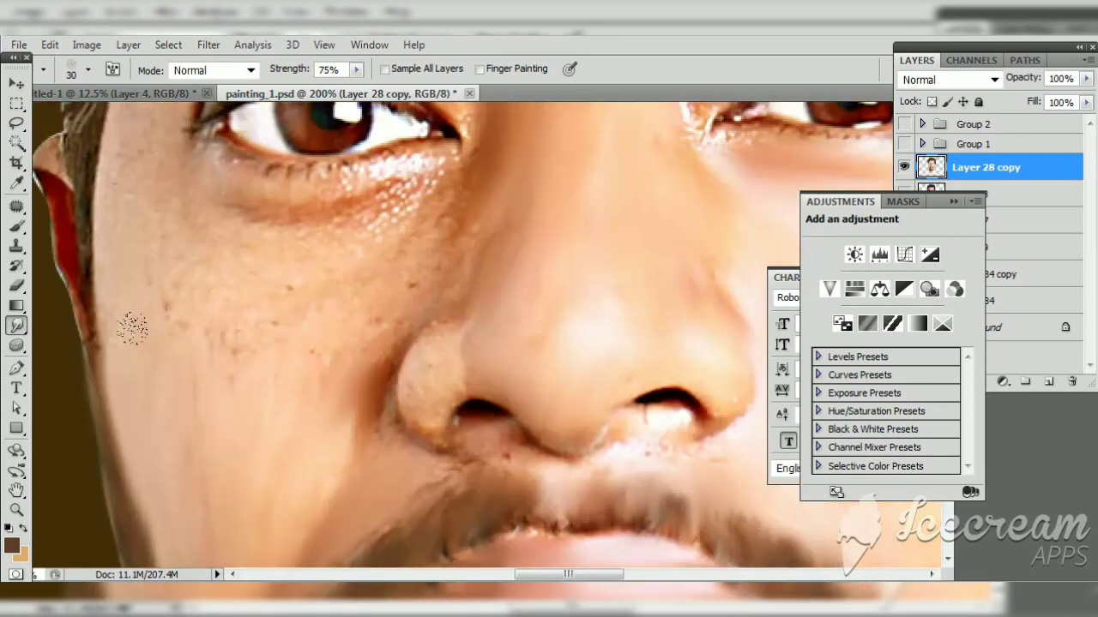
# Step: With a smaller smudge brush, smooth the bright glints on the upper eyelid
pyautogui.press('[')
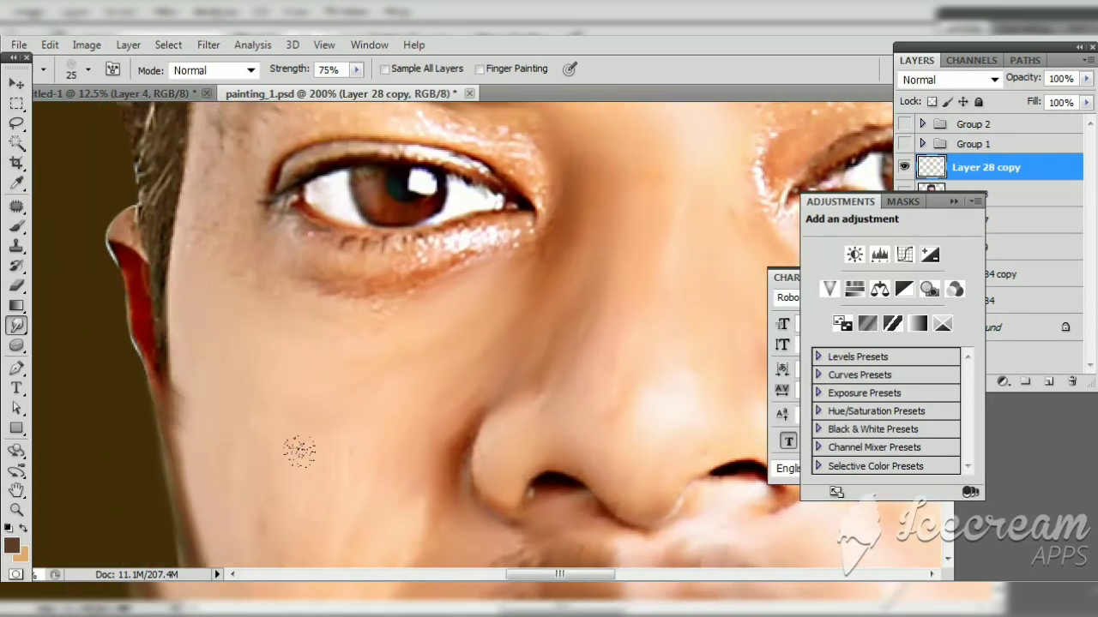
pyautogui.scroll(3, 400, 395)
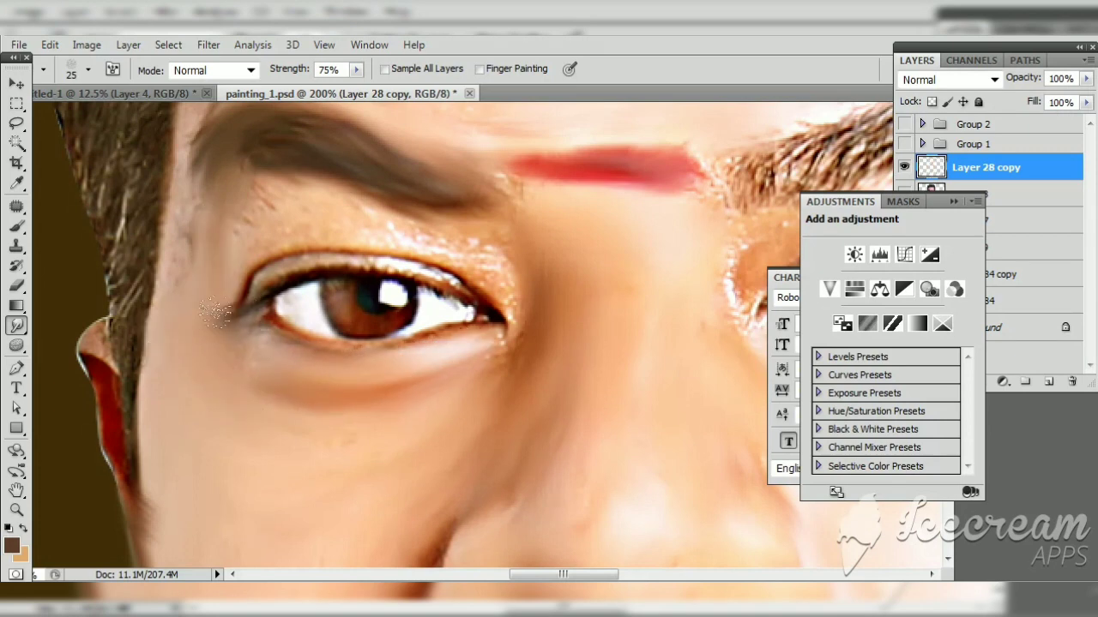
pyautogui.scroll(1, 496, 330)
pyautogui.moveTo(497, 336); pyautogui.dragTo(253, 302)
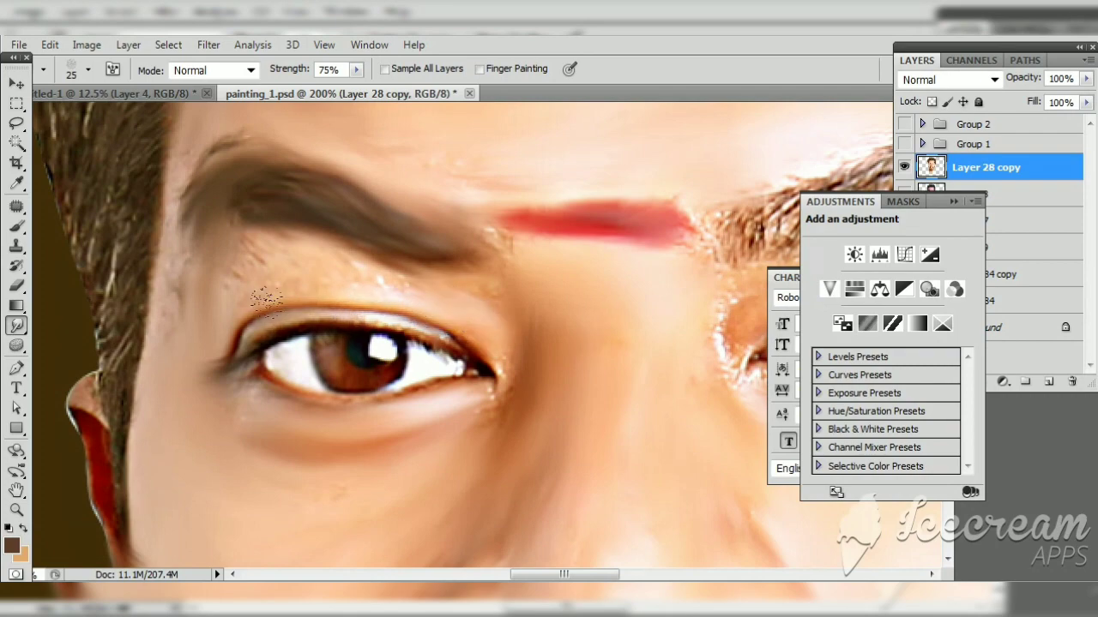
pyautogui.scroll(2, 204, 283)
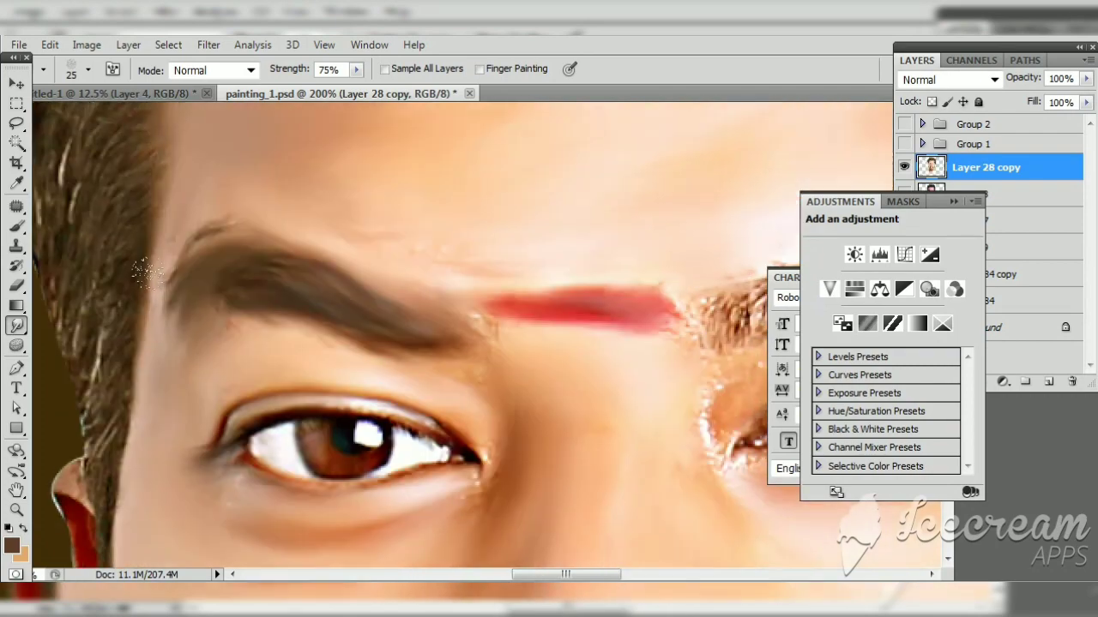
pyautogui.scroll(1, 289, 325)
# Step: Smooth the other eye's eyelid crease and soften the outer end of the eyebrow
pyautogui.moveTo(612, 450)
pyautogui.mouseDown()
pyautogui.moveTo(358, 388)
pyautogui.moveTo(589, 453)
pyautogui.mouseUp()
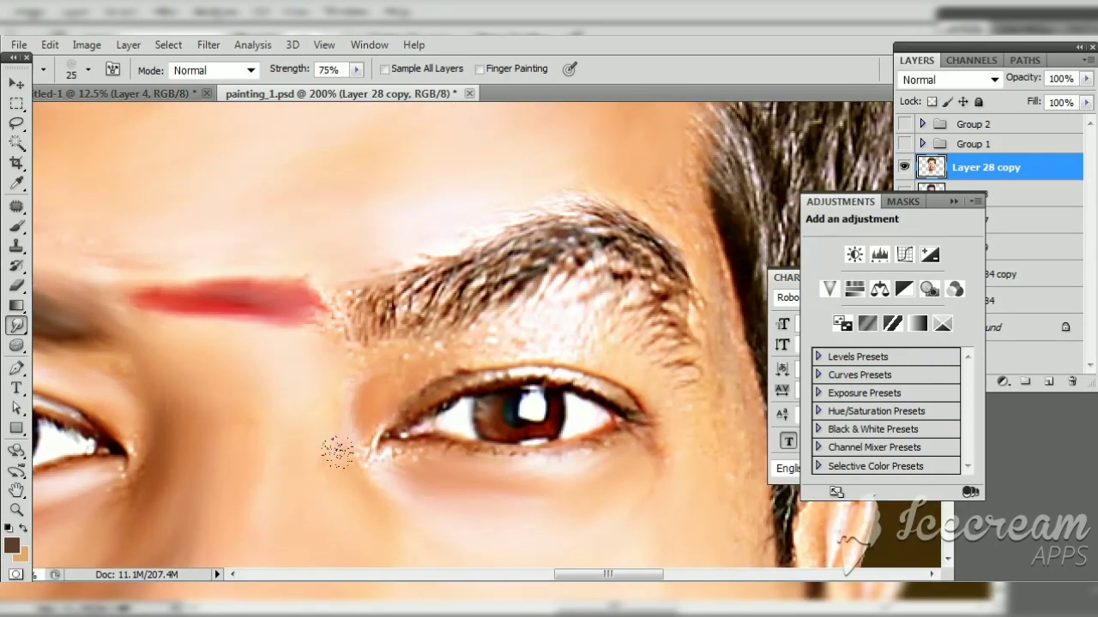
pyautogui.hscroll(1, 515, 459)
pyautogui.hscroll(1, 493, 463)
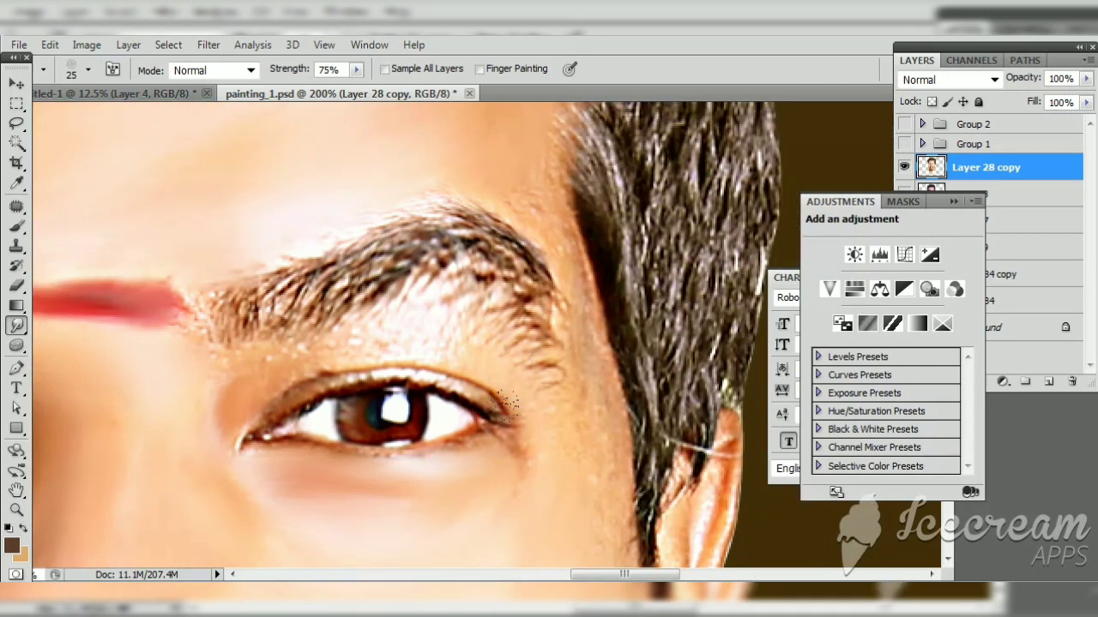
pyautogui.moveTo(283, 386)
pyautogui.mouseDown()
pyautogui.moveTo(269, 363)
pyautogui.moveTo(363, 331)
pyautogui.moveTo(483, 335)
pyautogui.moveTo(583, 390)
pyautogui.mouseUp()
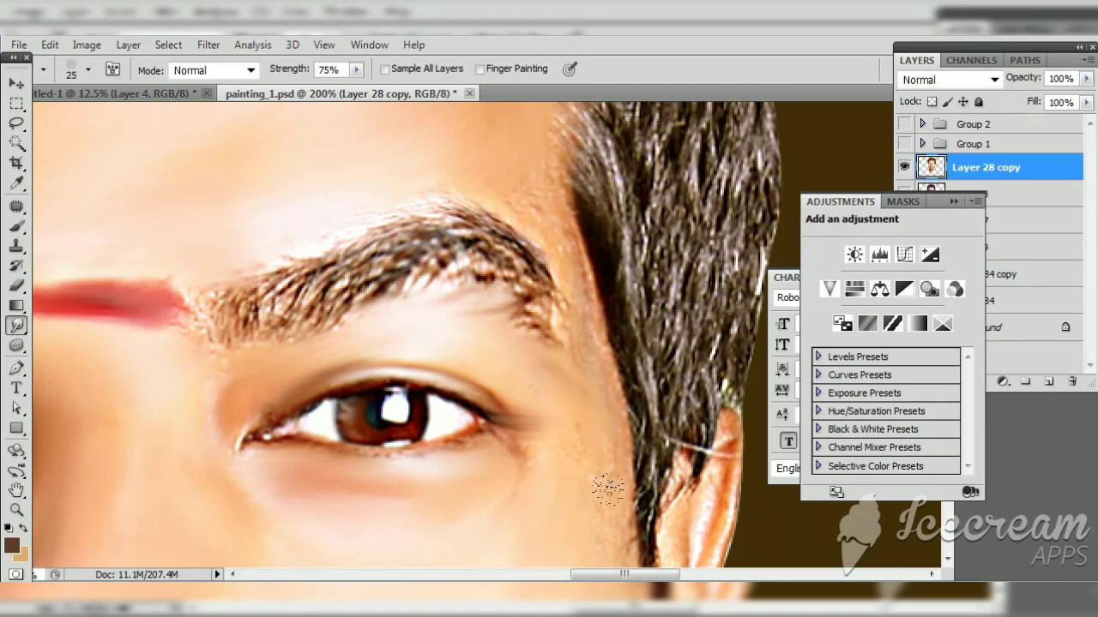
pyautogui.scroll(-2, 549, 257)
pyautogui.scroll(2, 549, 343)
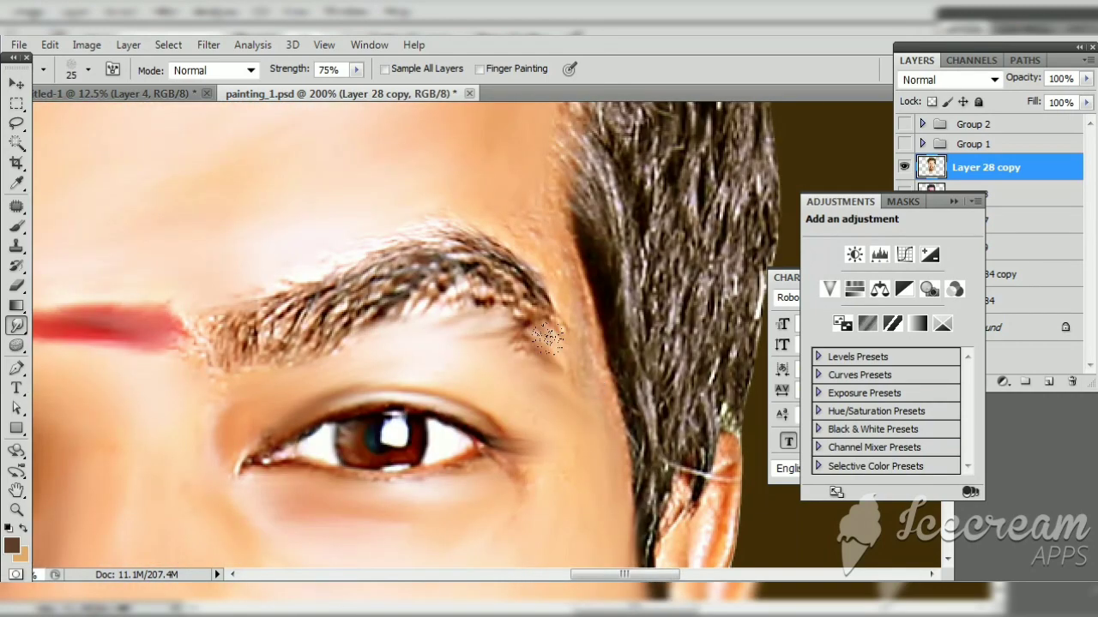
pyautogui.moveTo(553, 344)
pyautogui.mouseDown()
pyautogui.moveTo(561, 369)
pyautogui.moveTo(501, 296)
pyautogui.mouseUp()
# Step: Smear both ends of the eyebrow into the skin and smooth under the lower eyelid
pyautogui.moveTo(269, 272)
pyautogui.mouseDown()
pyautogui.moveTo(292, 326)
pyautogui.moveTo(223, 351)
pyautogui.moveTo(333, 347)
pyautogui.moveTo(317, 261)
pyautogui.moveTo(377, 317)
pyautogui.moveTo(429, 249)
pyautogui.moveTo(482, 255)
pyautogui.moveTo(532, 308)
pyautogui.moveTo(410, 255)
pyautogui.mouseUp()
pyautogui.moveTo(470, 276)
pyautogui.mouseDown()
pyautogui.moveTo(558, 292)
pyautogui.moveTo(527, 333)
pyautogui.mouseUp()
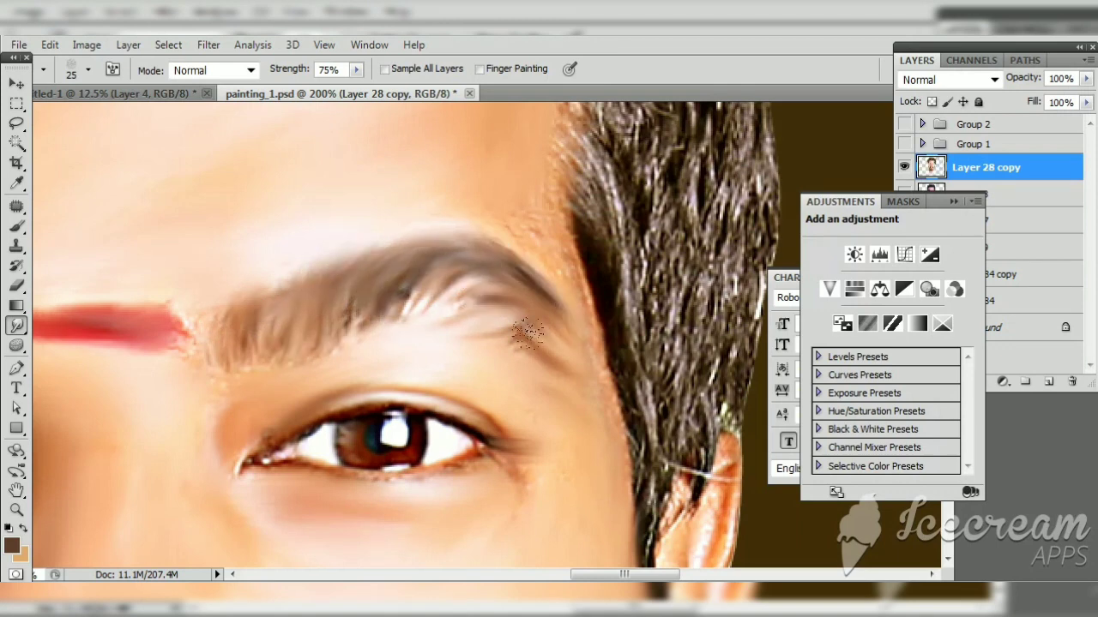
pyautogui.moveTo(208, 357); pyautogui.dragTo(234, 383)
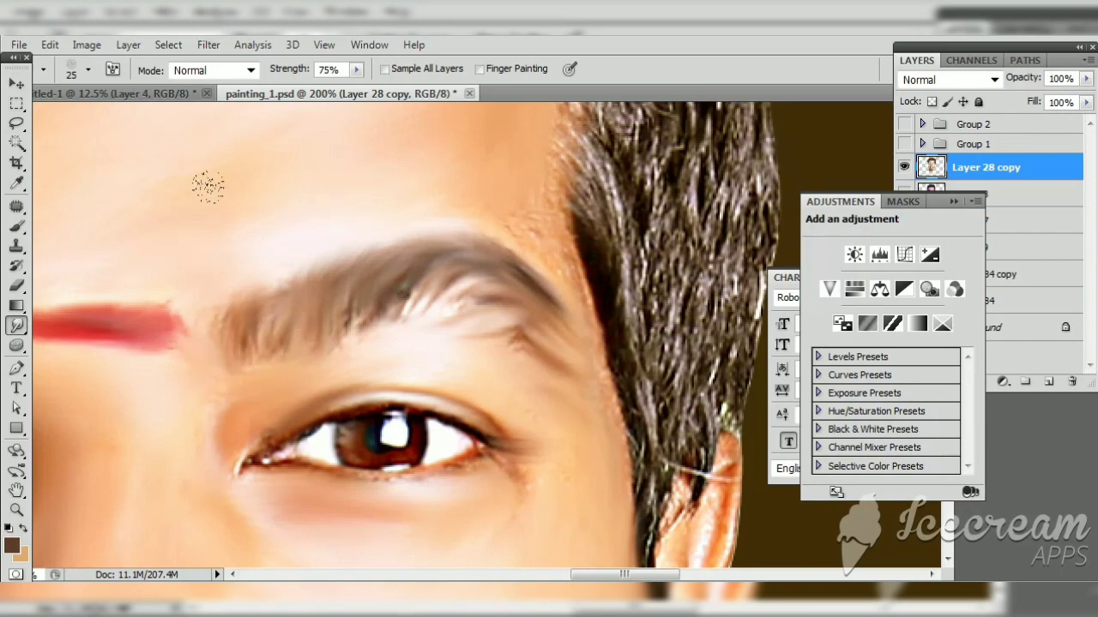
pyautogui.scroll(-2, 355, 406)
pyautogui.moveTo(467, 380); pyautogui.dragTo(348, 397)
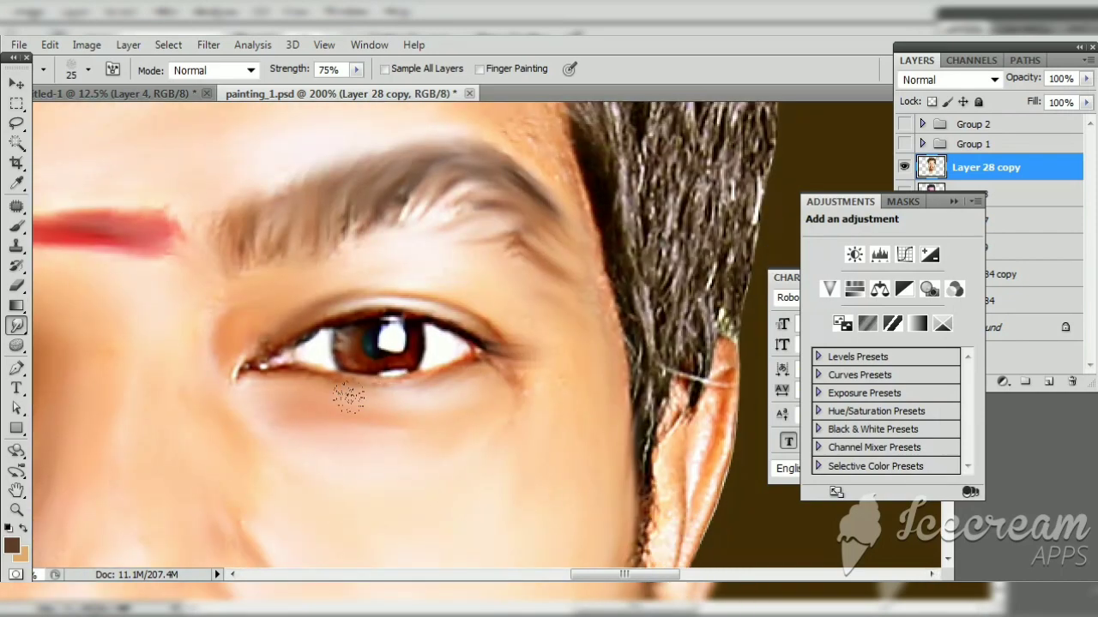
# Step: Smudge the ear's outer edge into the brown background
pyautogui.moveTo(369, 548); pyautogui.dragTo(326, 198)
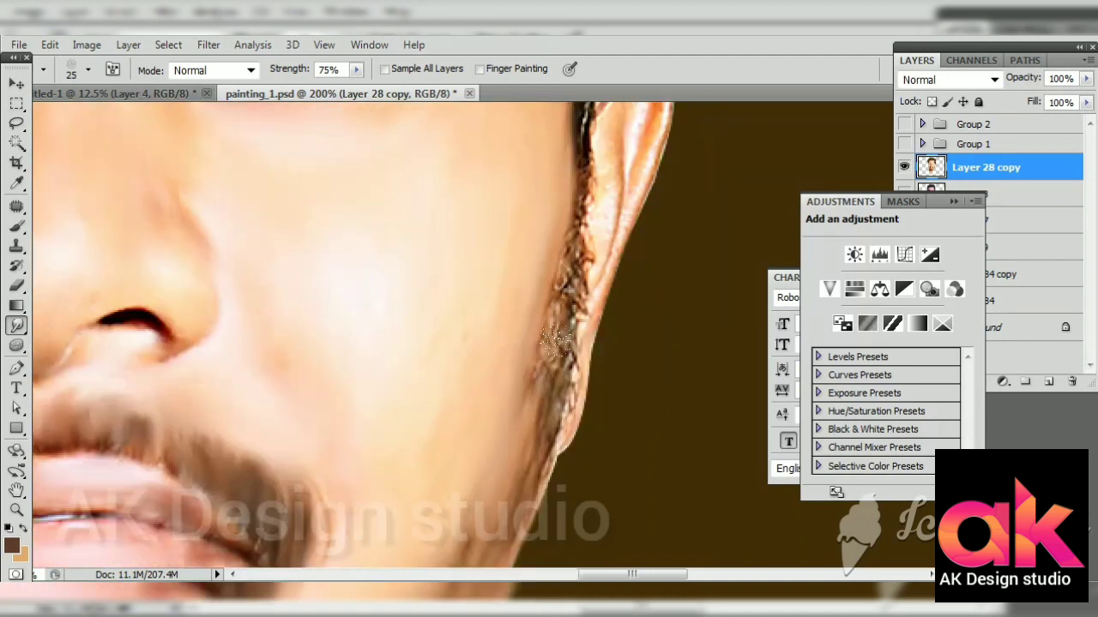
pyautogui.scroll(3, 552, 453)
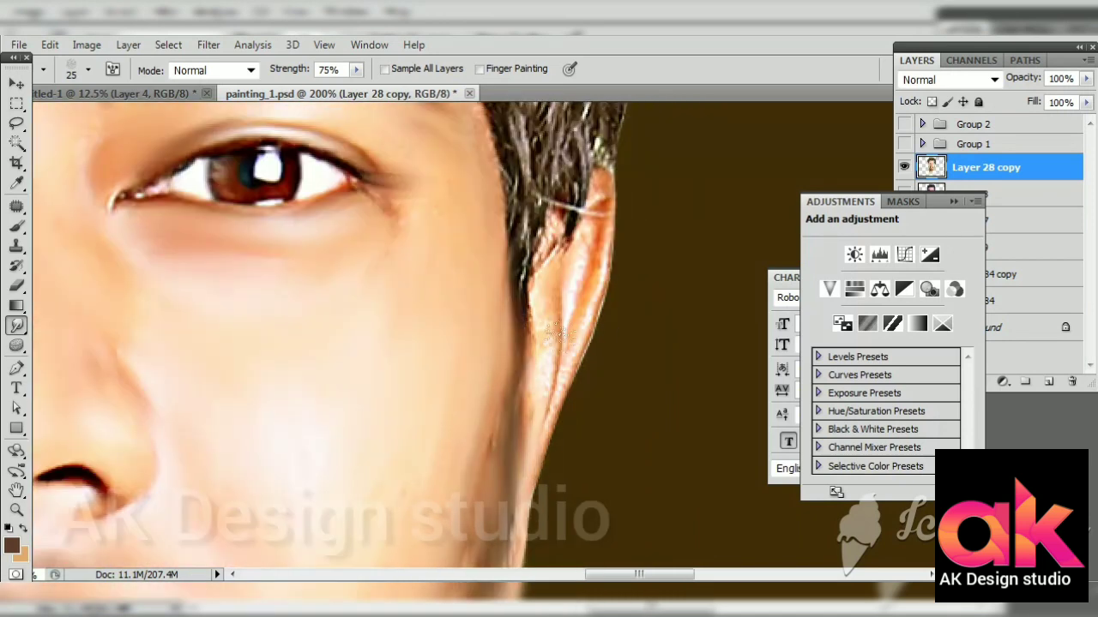
pyautogui.moveTo(579, 302)
pyautogui.mouseDown()
pyautogui.moveTo(600, 244)
pyautogui.moveTo(553, 343)
pyautogui.moveTo(601, 316)
pyautogui.mouseUp()
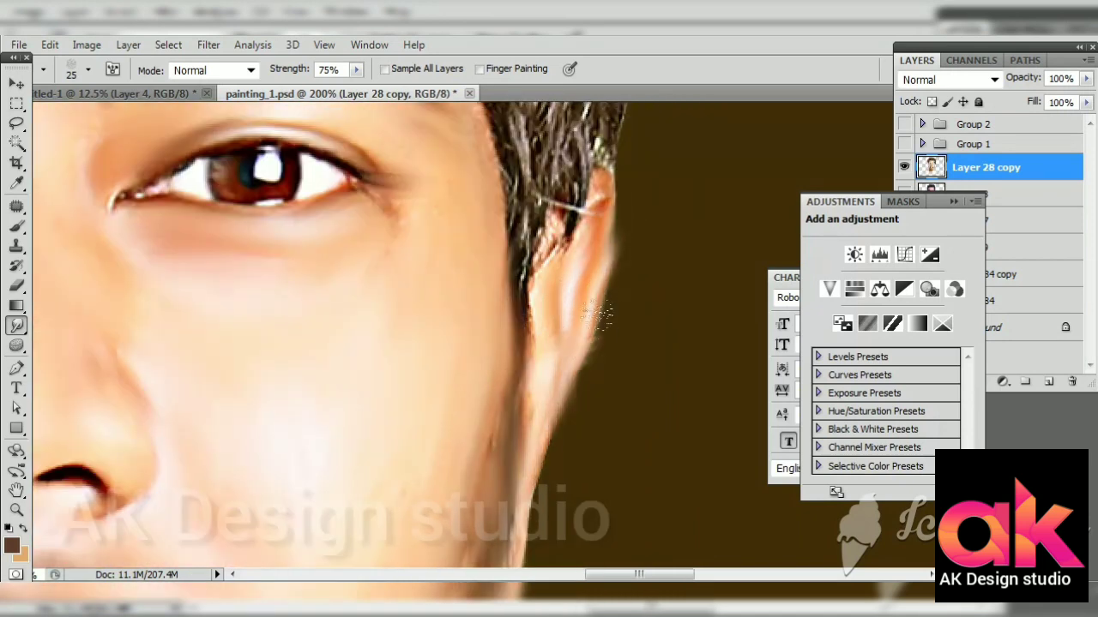
pyautogui.moveTo(572, 243); pyautogui.dragTo(662, 178)
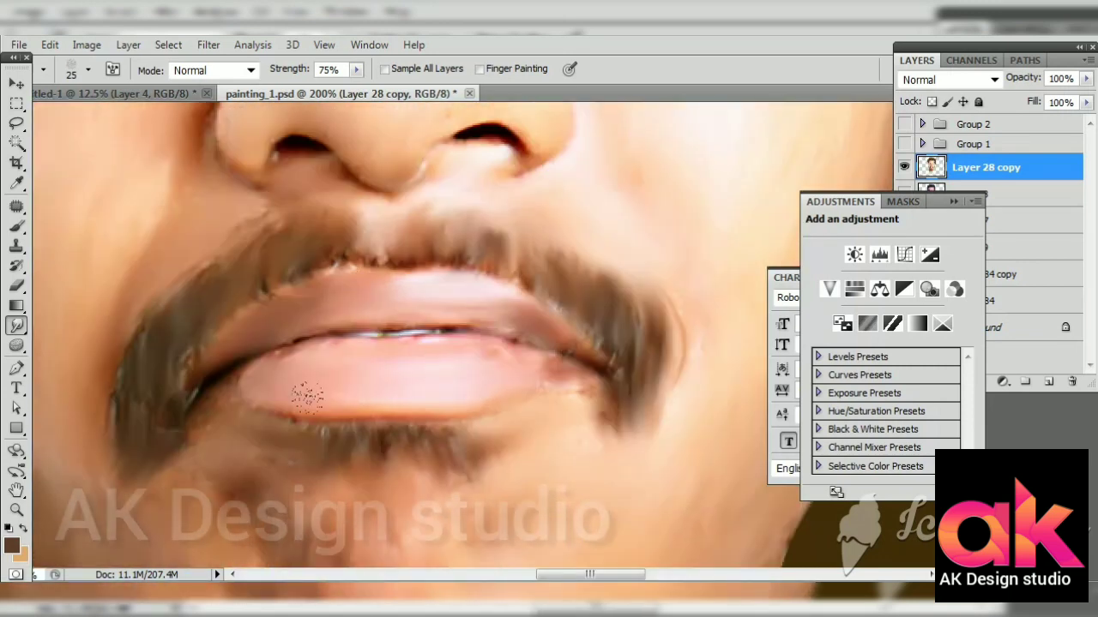
# Step: Zoom out and reposition the view to review the whole painted face
pyautogui.scroll(-2, 343, 374)
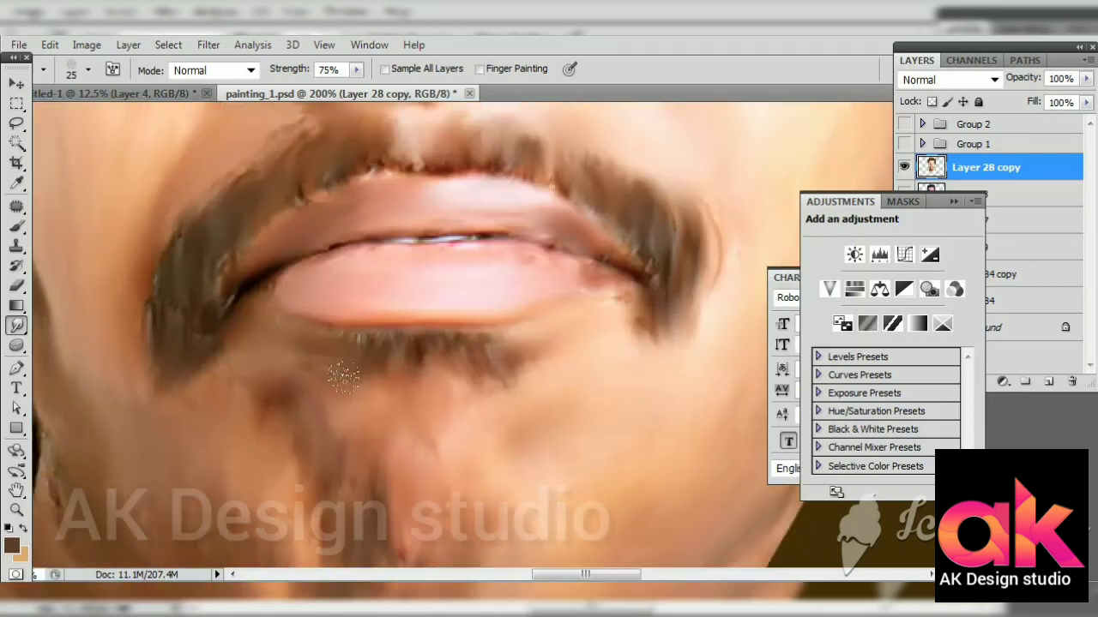
pyautogui.scroll(-1, 583, 411)
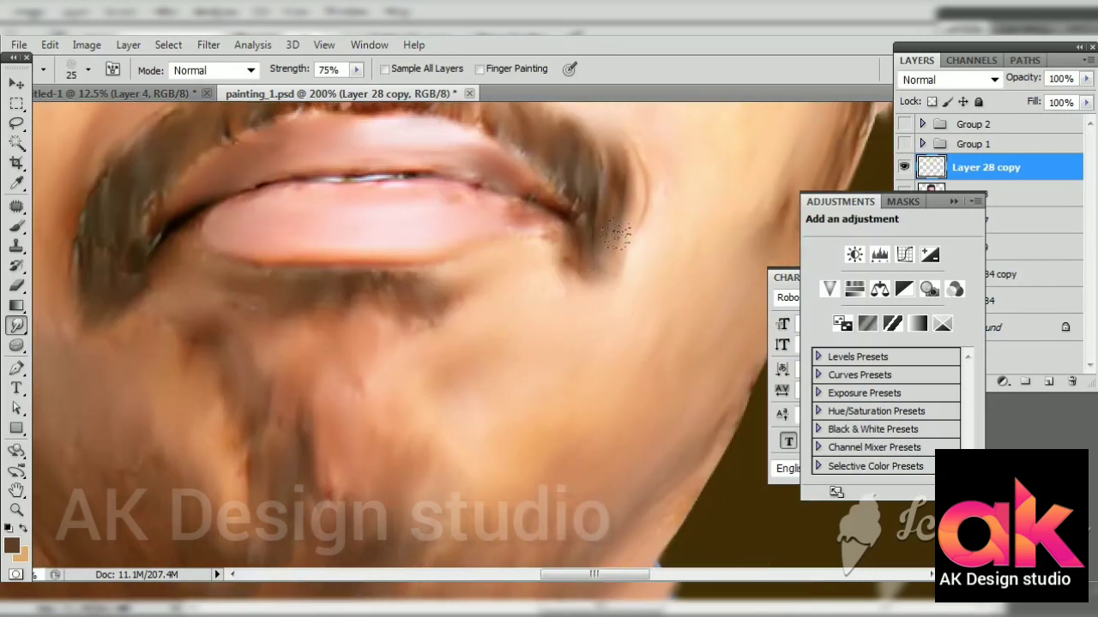
pyautogui.scroll(-1, 617, 296)
pyautogui.scroll(-1, 600, 343)
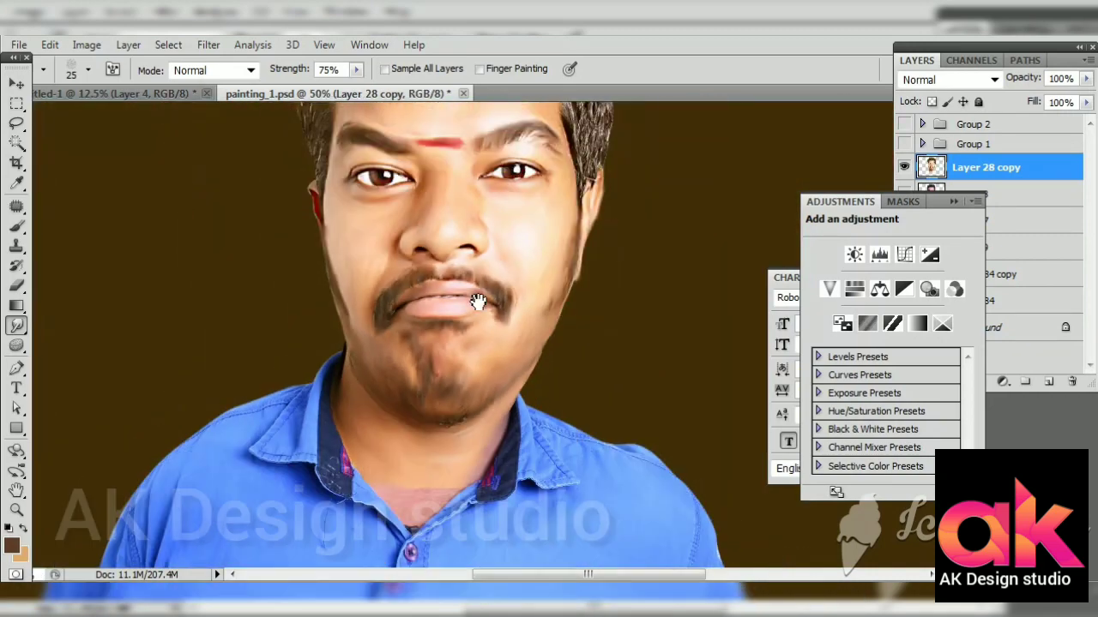
pyautogui.scroll(-1, 515, 429)
pyautogui.scroll(-1, 500, 446)
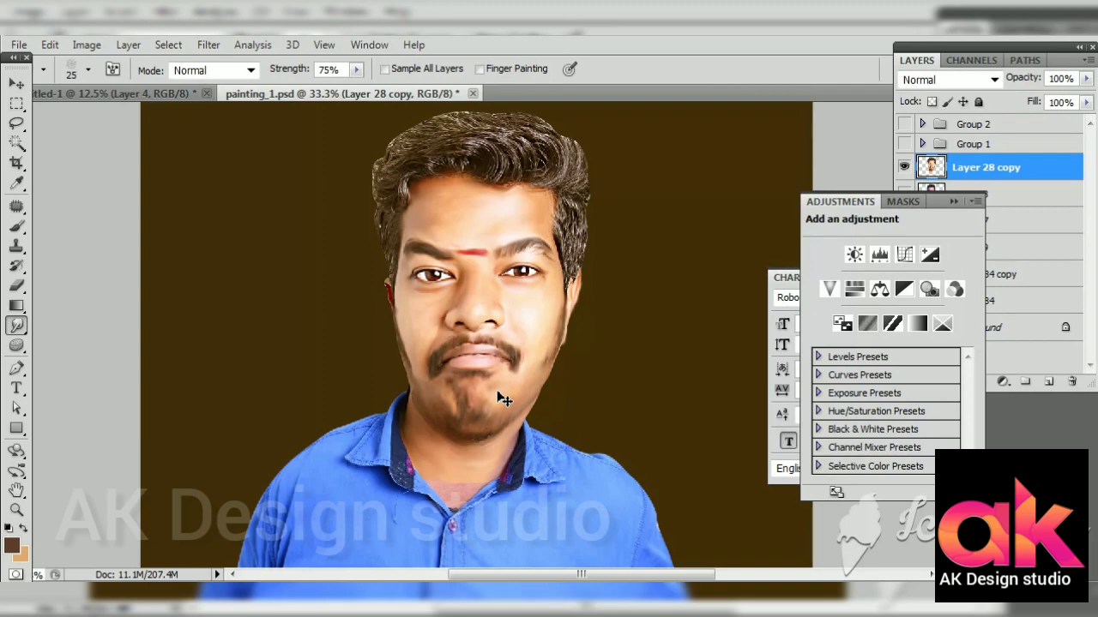
pyautogui.scroll(1, 501, 398)
pyautogui.scroll(1, 481, 446)
pyautogui.scroll(-2, 515, 472)
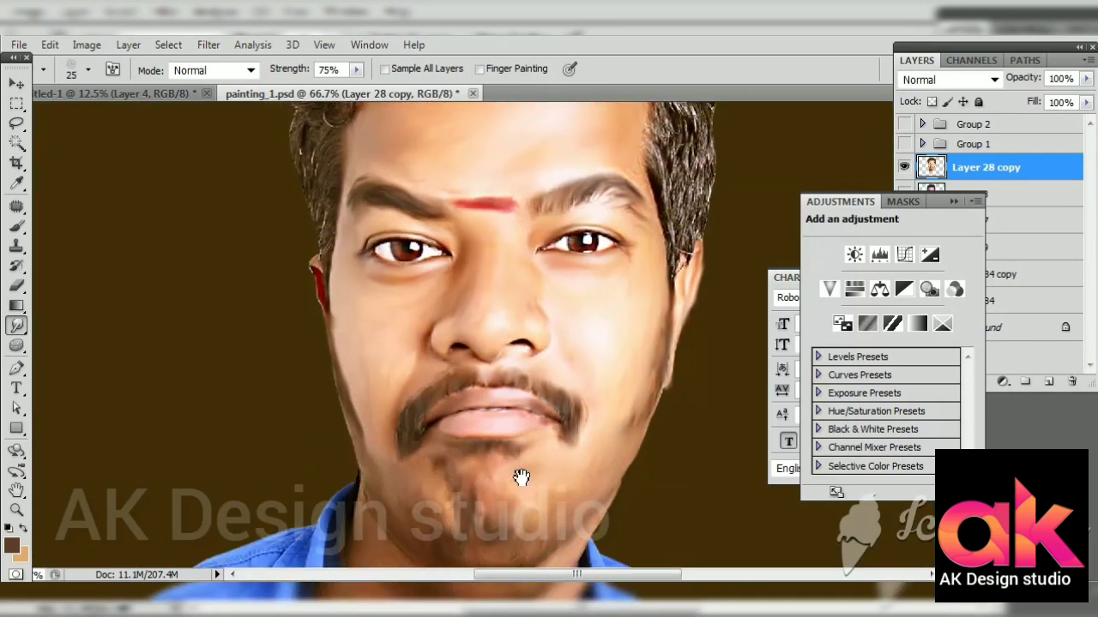
pyautogui.moveTo(522, 477)
pyautogui.mouseDown()
pyautogui.moveTo(510, 277)
pyautogui.moveTo(512, 513)
pyautogui.mouseUp()
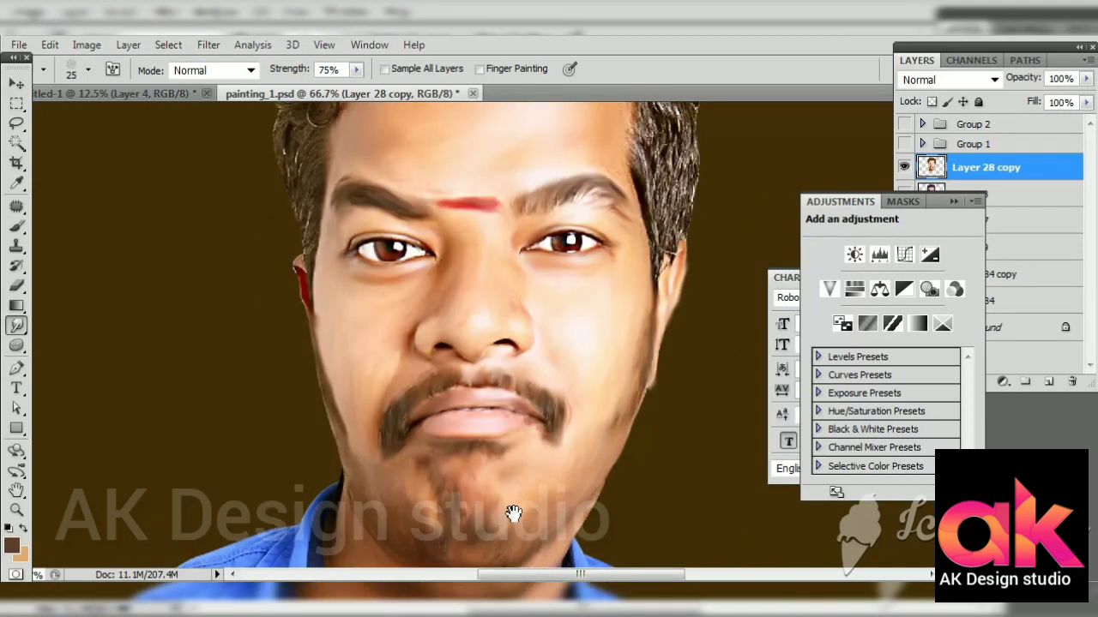
pyautogui.click(209, 44)
# Step: In Liquify with Brush Size 151, Forward Warp the eyebrow into a new shape
pyautogui.click(283, 166)
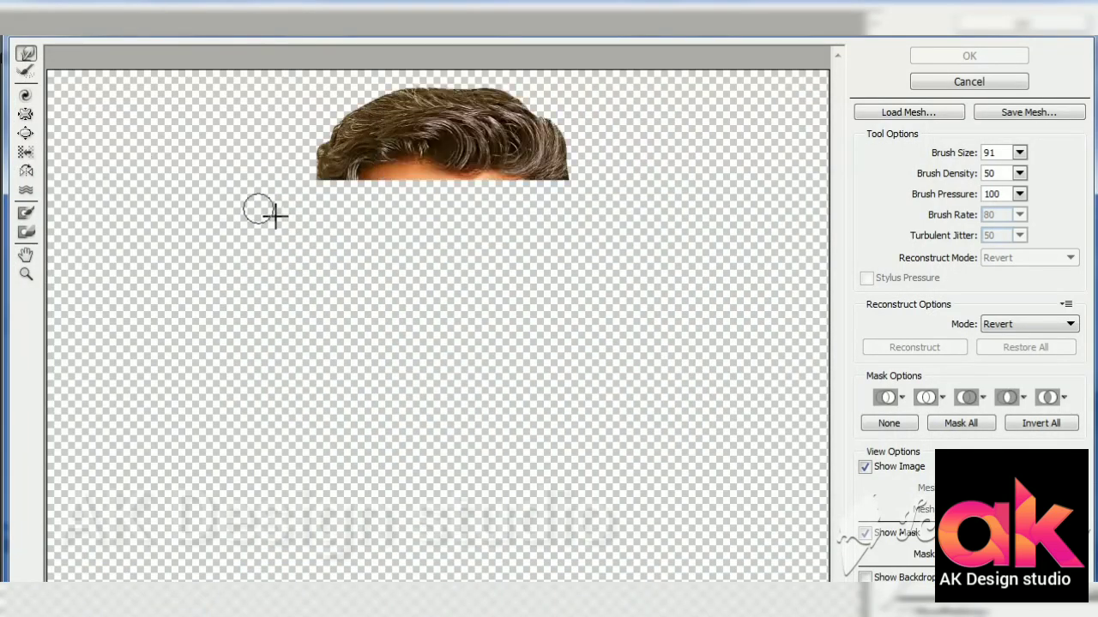
pyautogui.click(1019, 153)
pyautogui.moveTo(930, 174); pyautogui.dragTo(943, 175)
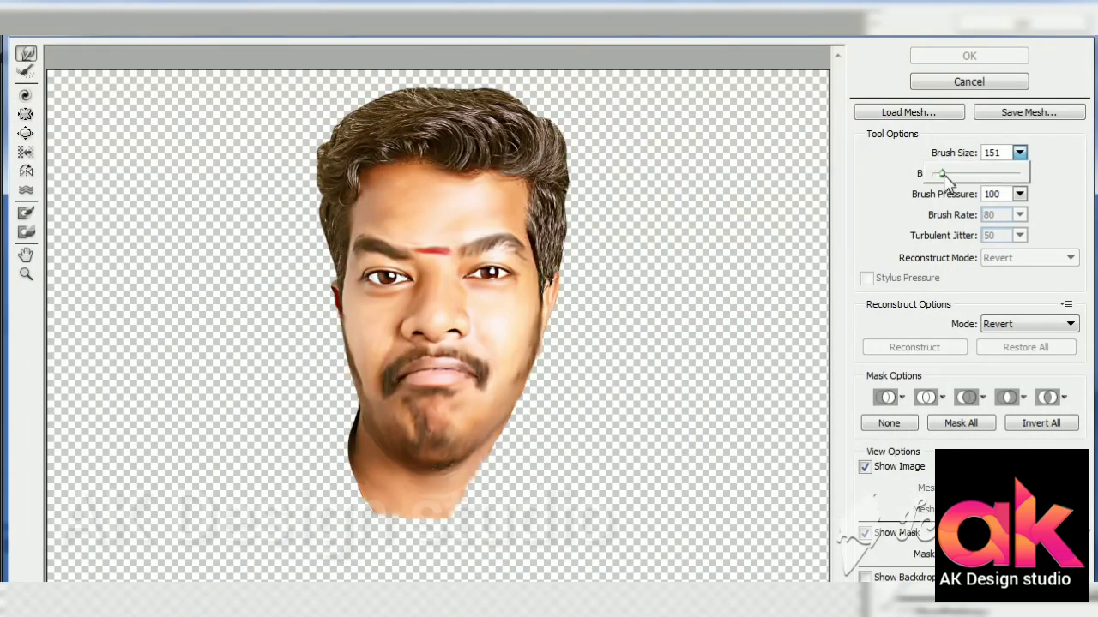
pyautogui.hotkey('ctrl', '+')
pyautogui.moveTo(348, 216); pyautogui.dragTo(343, 230)
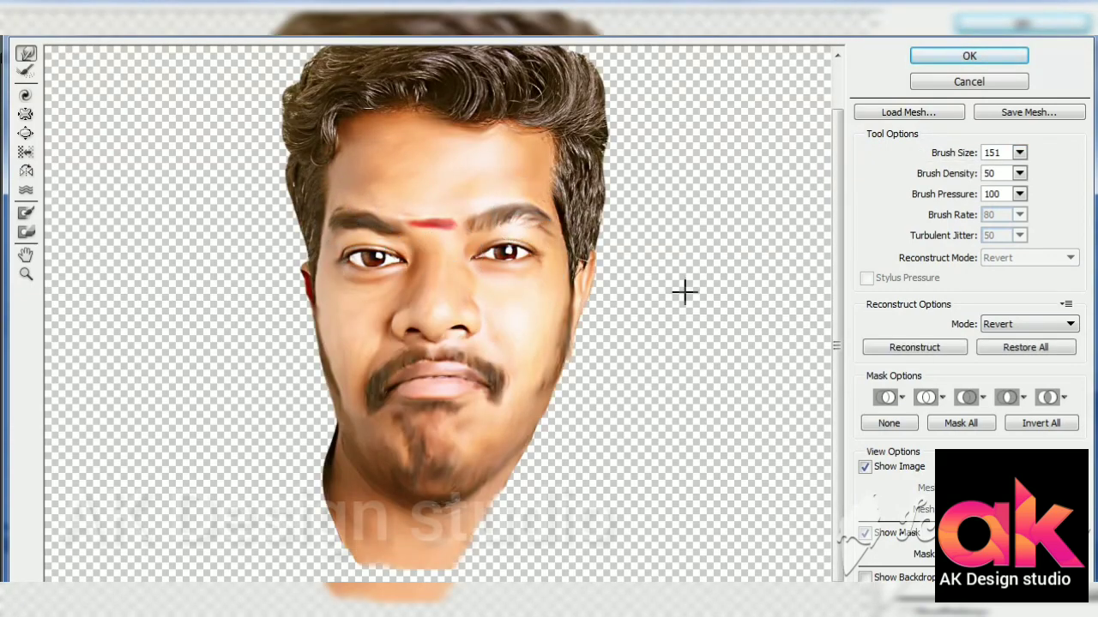
# Step: Bloat the left eye larger and apply the Liquify changes
pyautogui.click(26, 133)
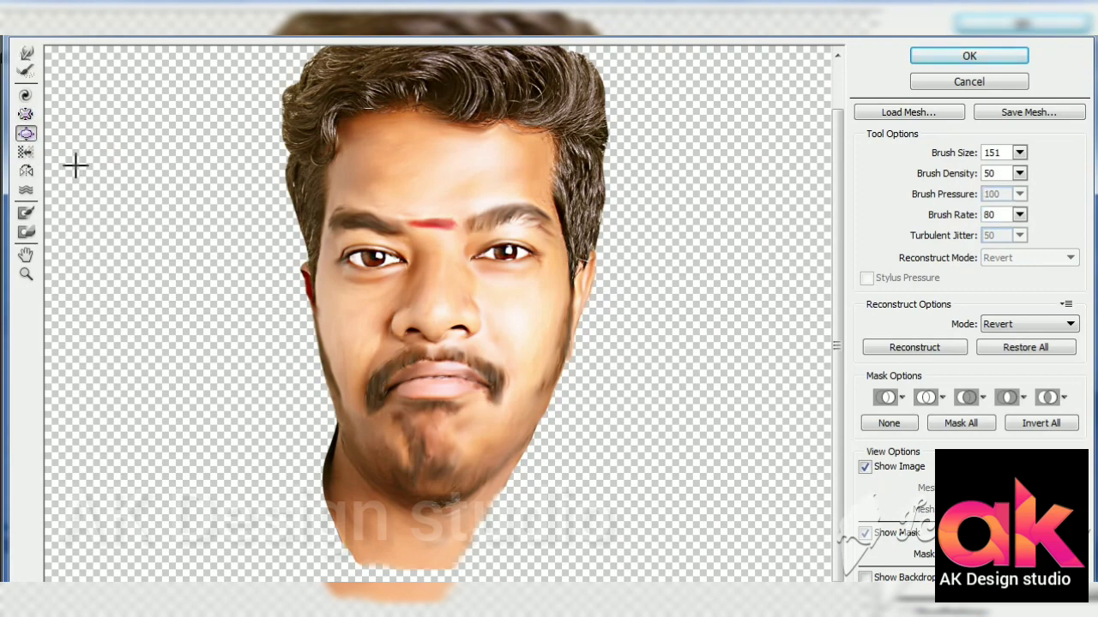
pyautogui.click(374, 260)
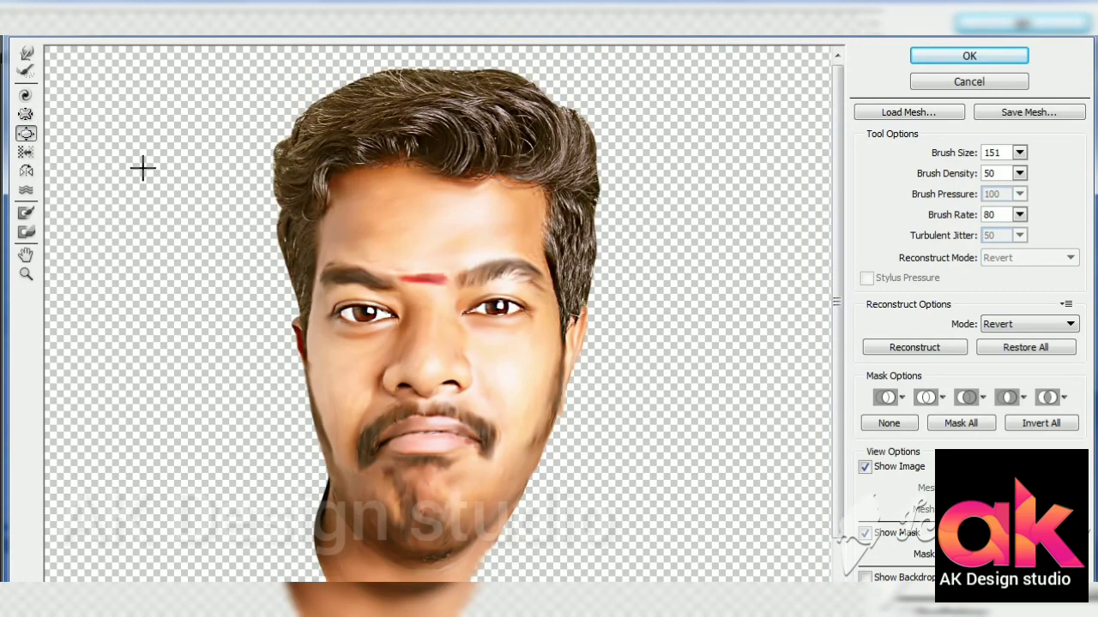
pyautogui.press('w')
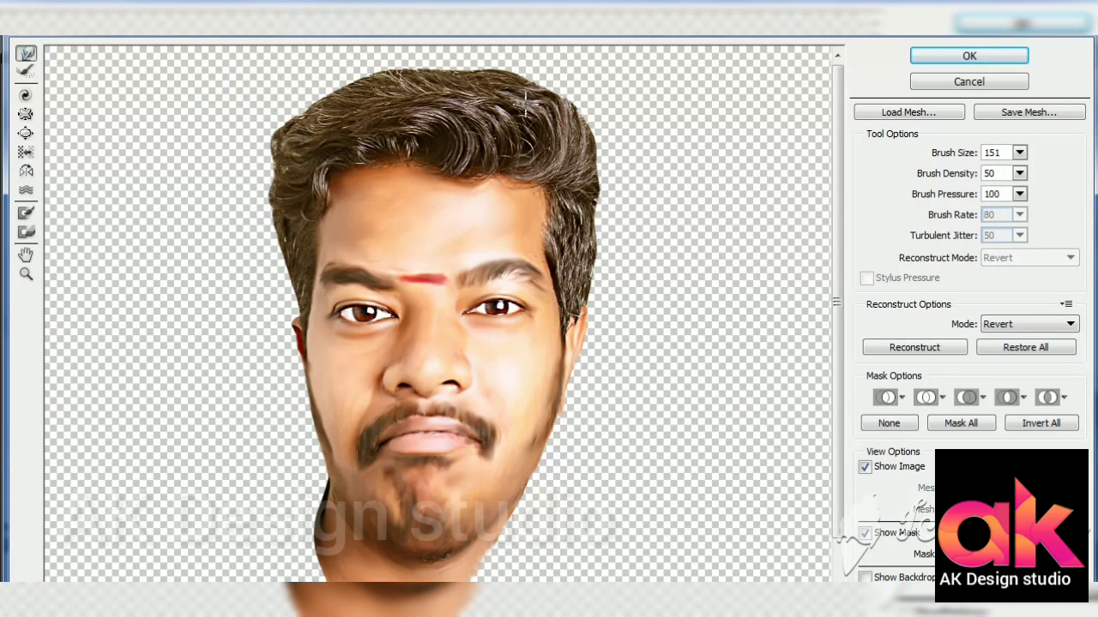
pyautogui.scroll(-2, 635, 394)
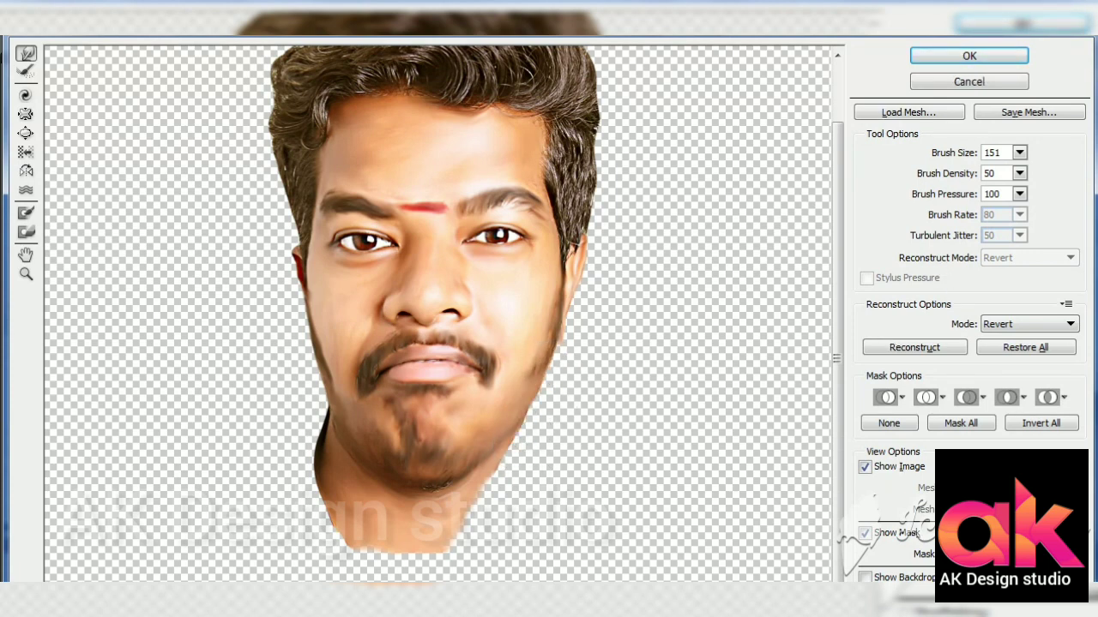
pyautogui.click(926, 56)
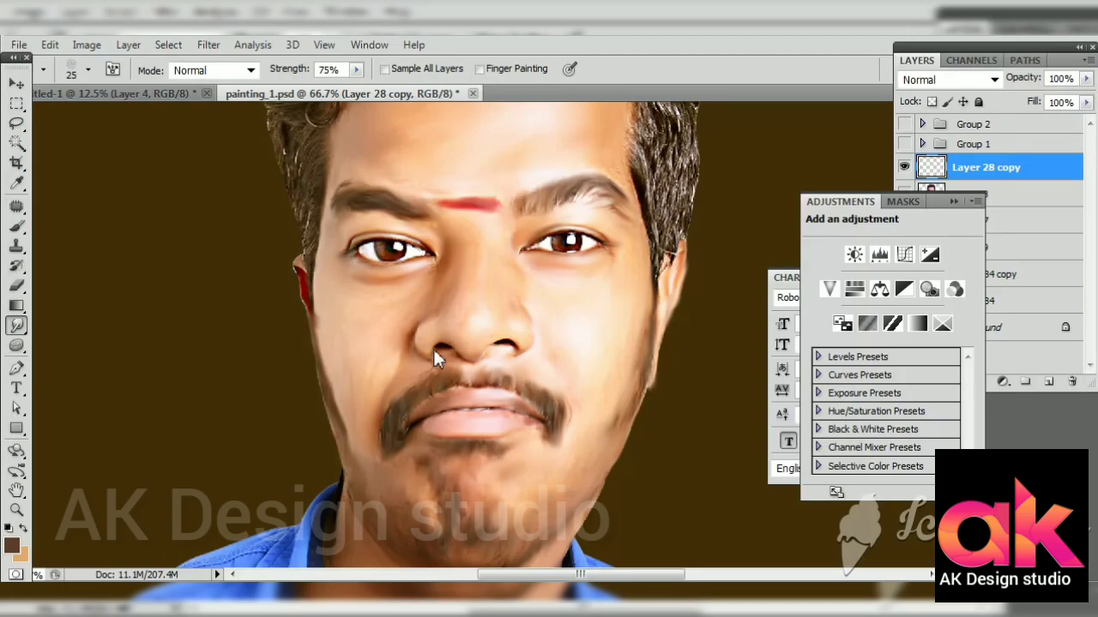
# Step: Select the shirt layer Layer 29, trying Levels and Curves without applying them
pyautogui.moveTo(509, 380)
pyautogui.mouseDown()
pyautogui.moveTo(505, 253)
pyautogui.moveTo(525, 171)
pyautogui.mouseUp()
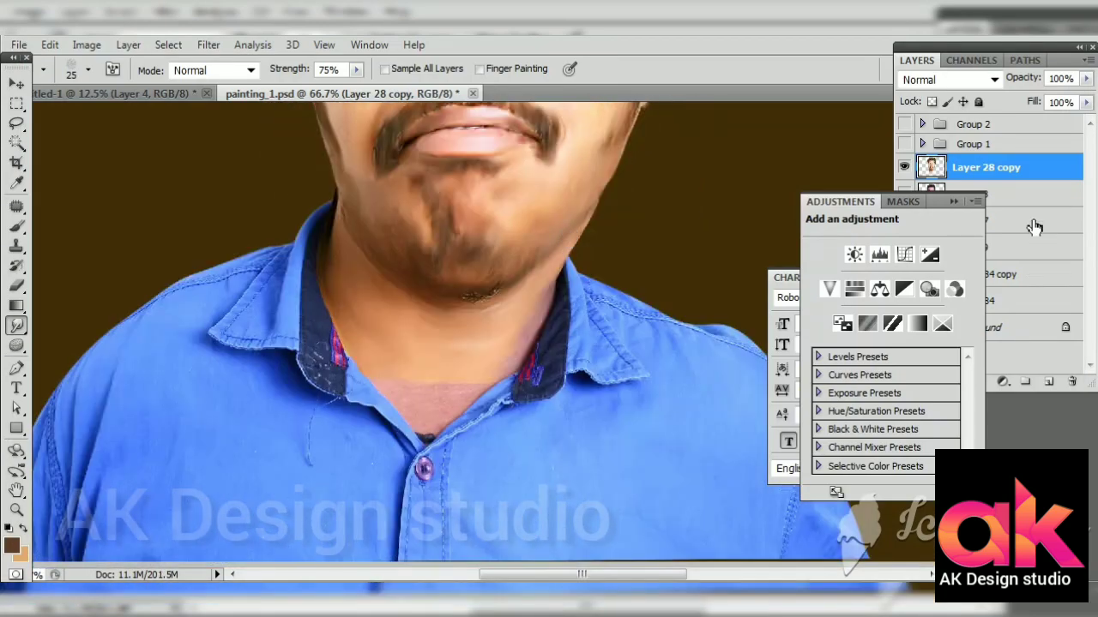
pyautogui.click(954, 203)
pyautogui.click(960, 248)
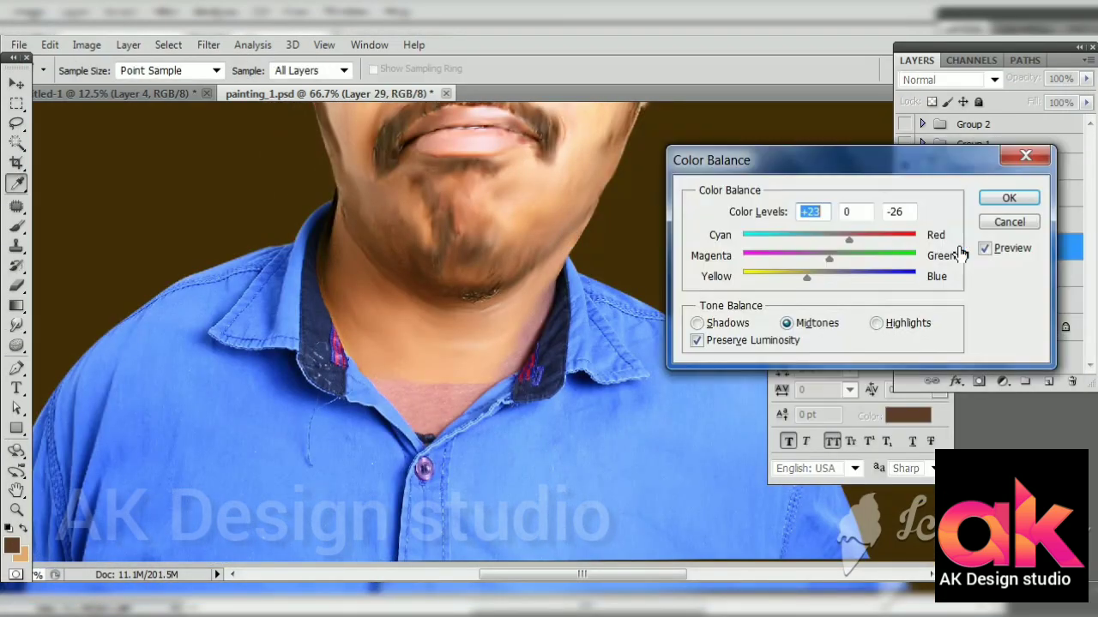
pyautogui.hotkey('ctrl', 'l')
pyautogui.press('Escape')
pyautogui.hotkey('ctrl', 'm')
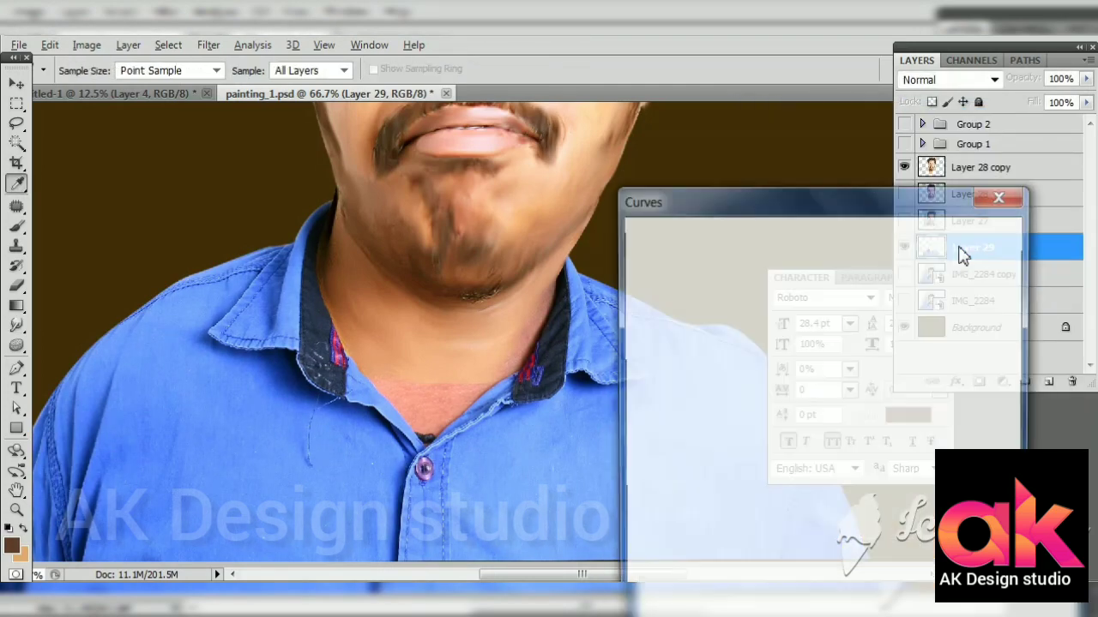
pyautogui.click(983, 255)
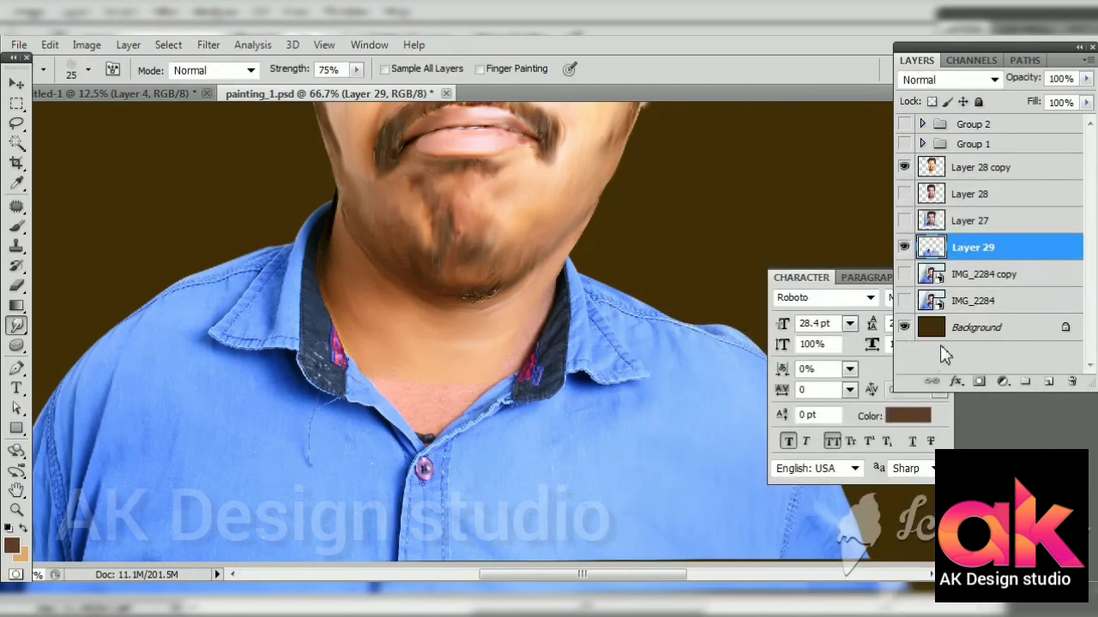
# Step: Set the shirt's midtone Color Balance to +49 red and -14 yellow
pyautogui.hotkey('ctrl', 'b')
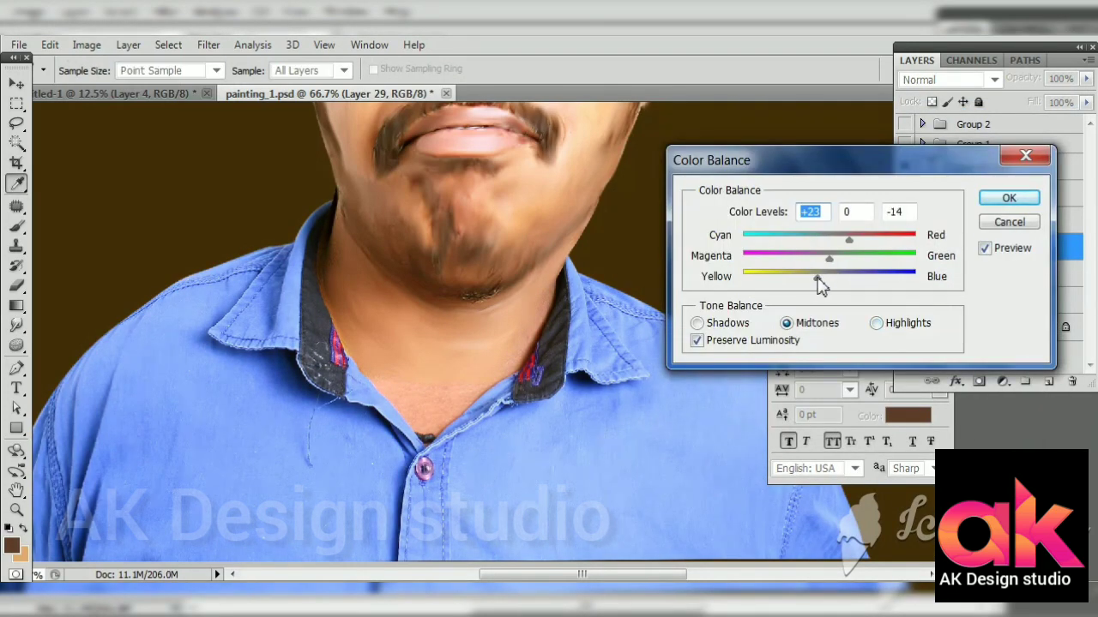
pyautogui.moveTo(849, 239); pyautogui.dragTo(872, 242)
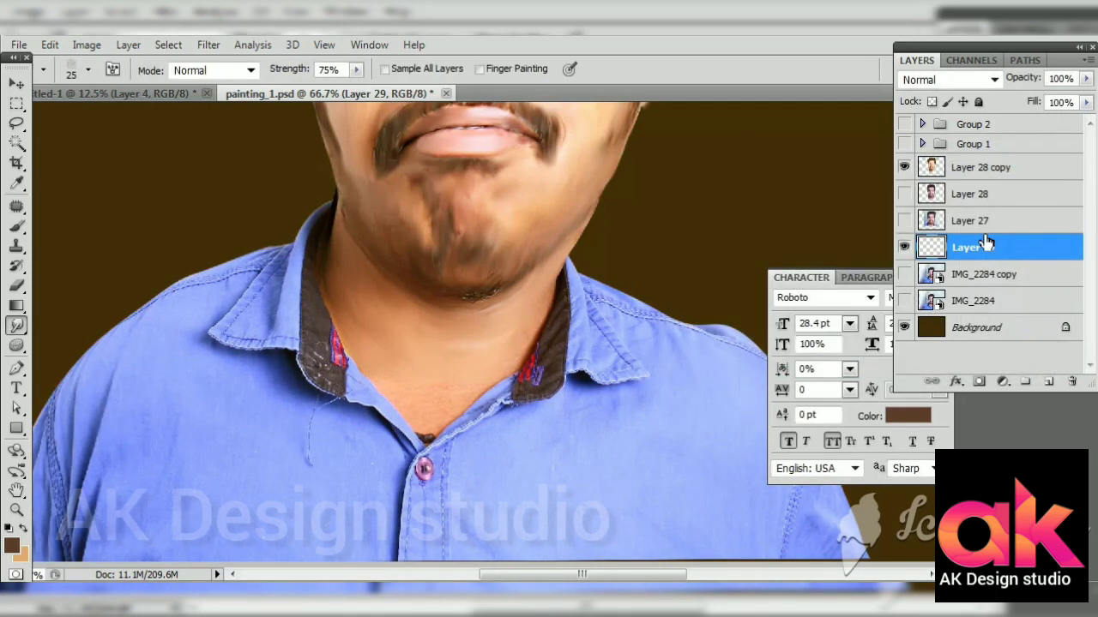
pyautogui.press(']')
pyautogui.press(']')
pyautogui.press(']')
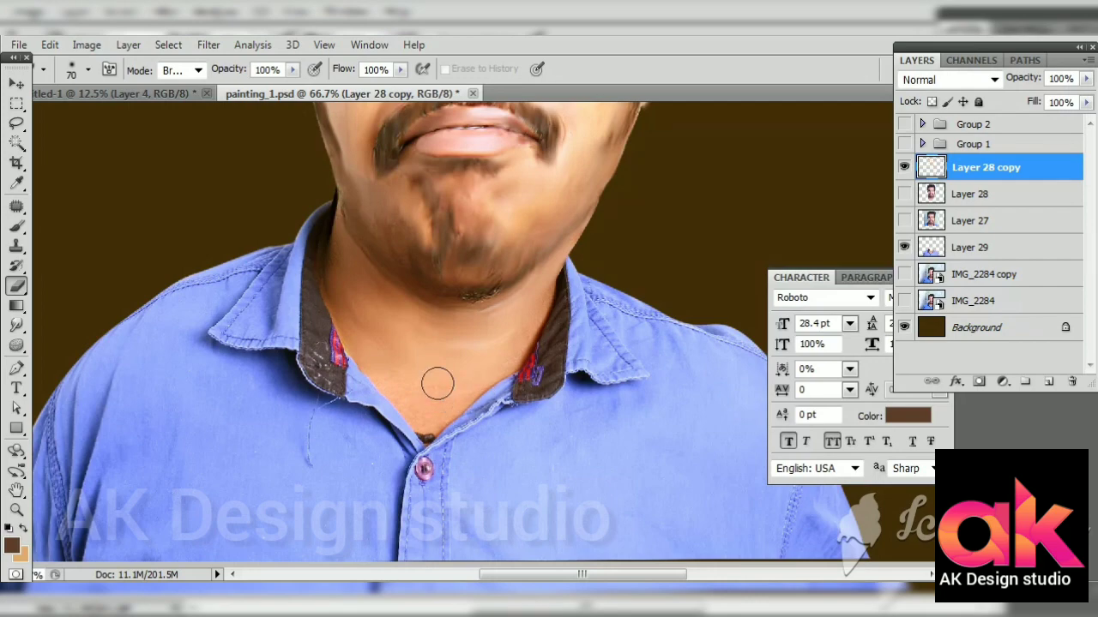
# Step: Zoom in on the hair and set the Smudge tool to 90% strength
pyautogui.scroll(3, 466, 480)
pyautogui.scroll(2, 489, 487)
pyautogui.scroll(3, 490, 488)
pyautogui.hotkey('ctrl', '+')
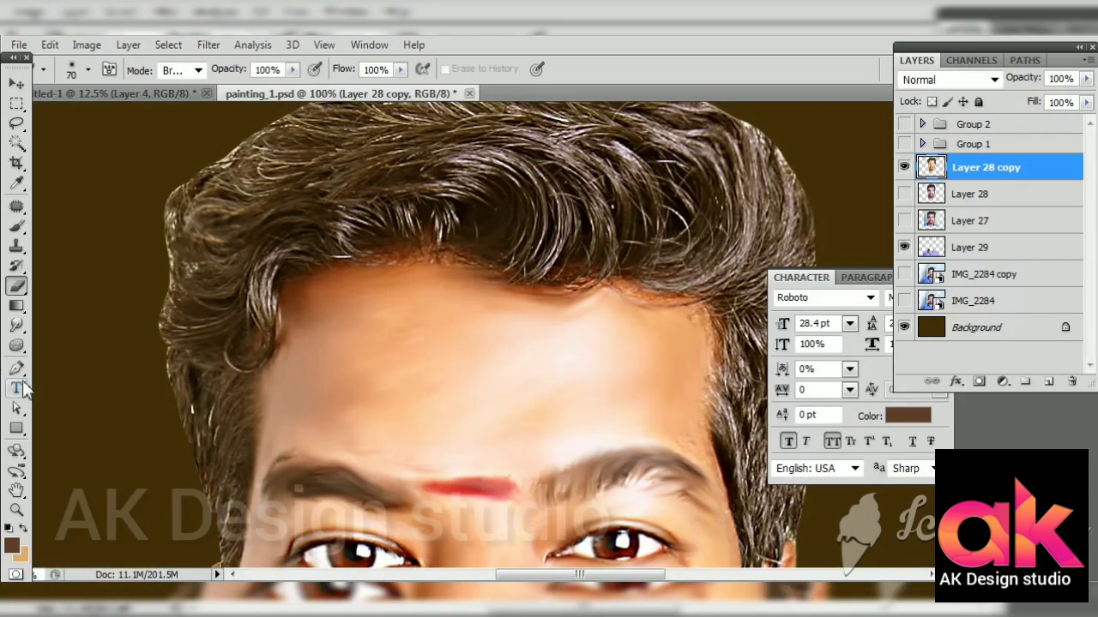
pyautogui.click(15, 327)
pyautogui.scroll(1, 220, 289)
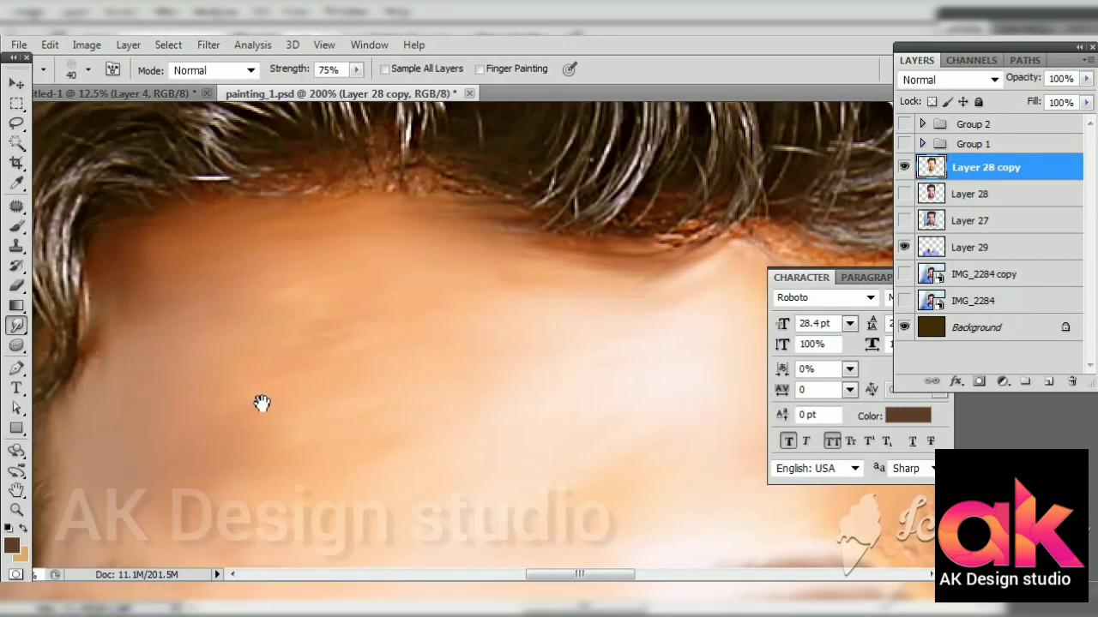
pyautogui.moveTo(261, 403); pyautogui.dragTo(392, 343)
pyautogui.press('[')
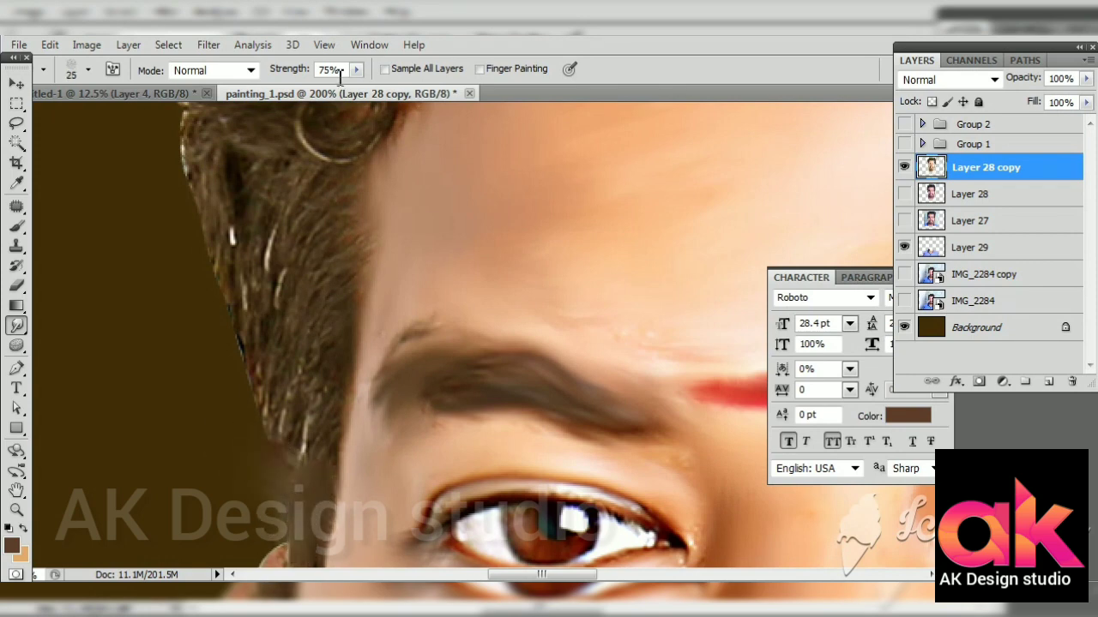
pyautogui.click(356, 69)
pyautogui.moveTo(358, 88); pyautogui.dragTo(371, 88)
pyautogui.press(']')
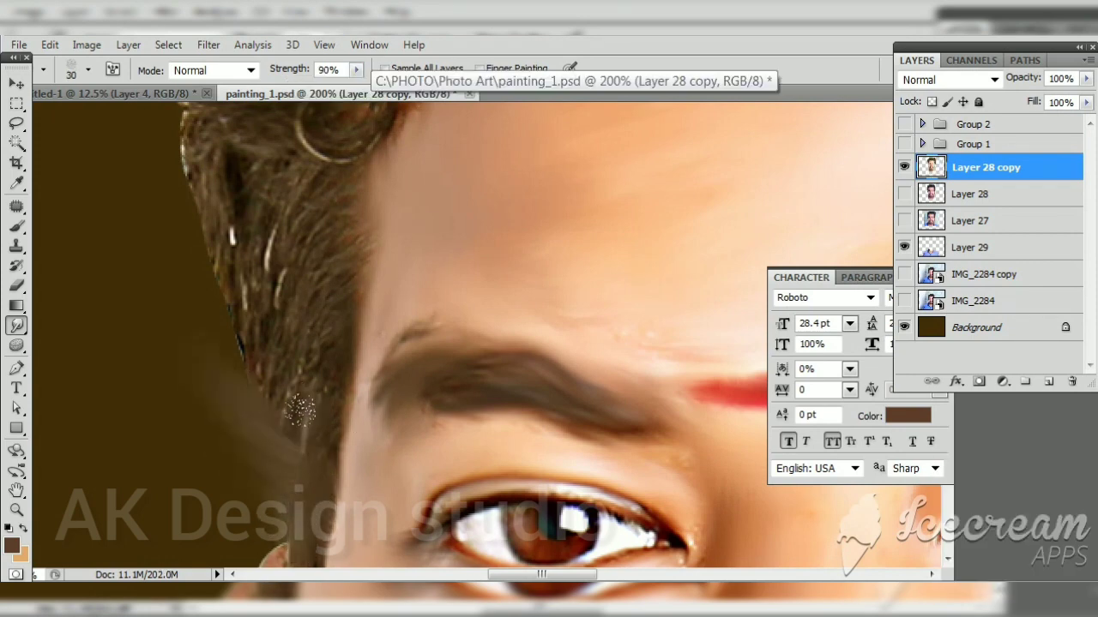
# Step: Smudge the hair edge beside the temple and the hair curl near the ear
pyautogui.moveTo(314, 350)
pyautogui.mouseDown()
pyautogui.moveTo(313, 230)
pyautogui.moveTo(399, 337)
pyautogui.mouseUp()
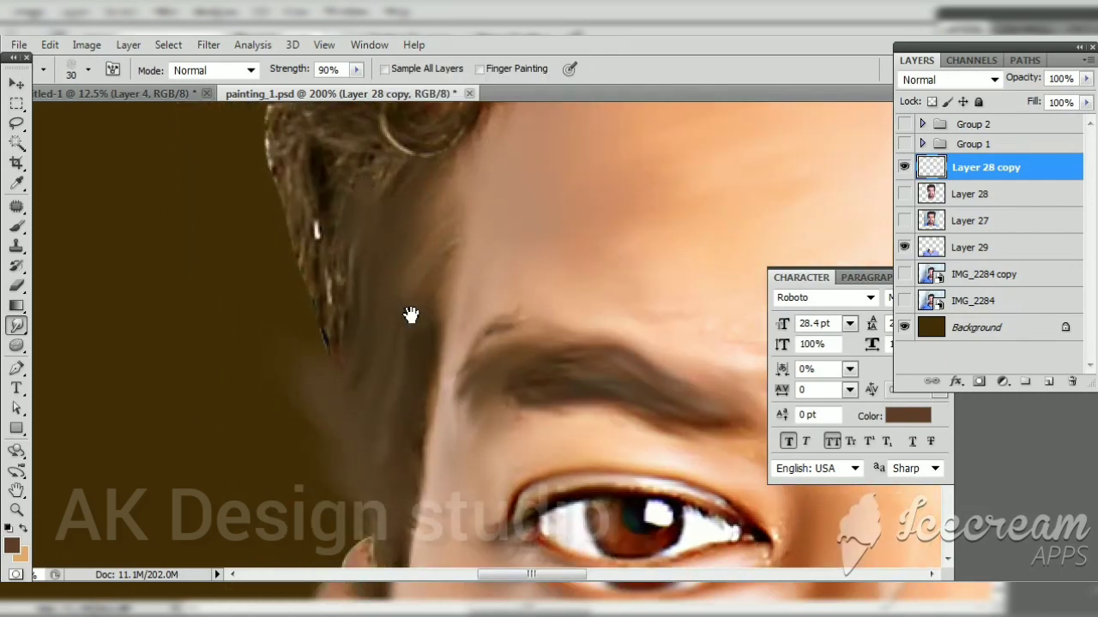
pyautogui.scroll(3, 407, 283)
pyautogui.scroll(2, 411, 214)
pyautogui.moveTo(426, 184); pyautogui.dragTo(377, 378)
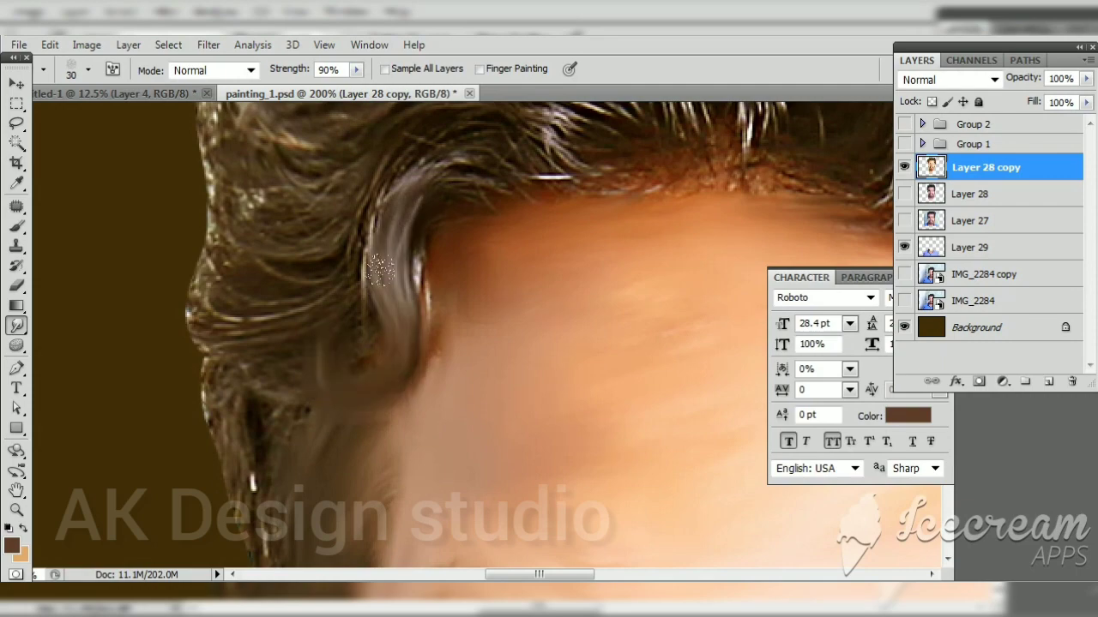
pyautogui.scroll(3, 517, 257)
pyautogui.scroll(-2, 294, 368)
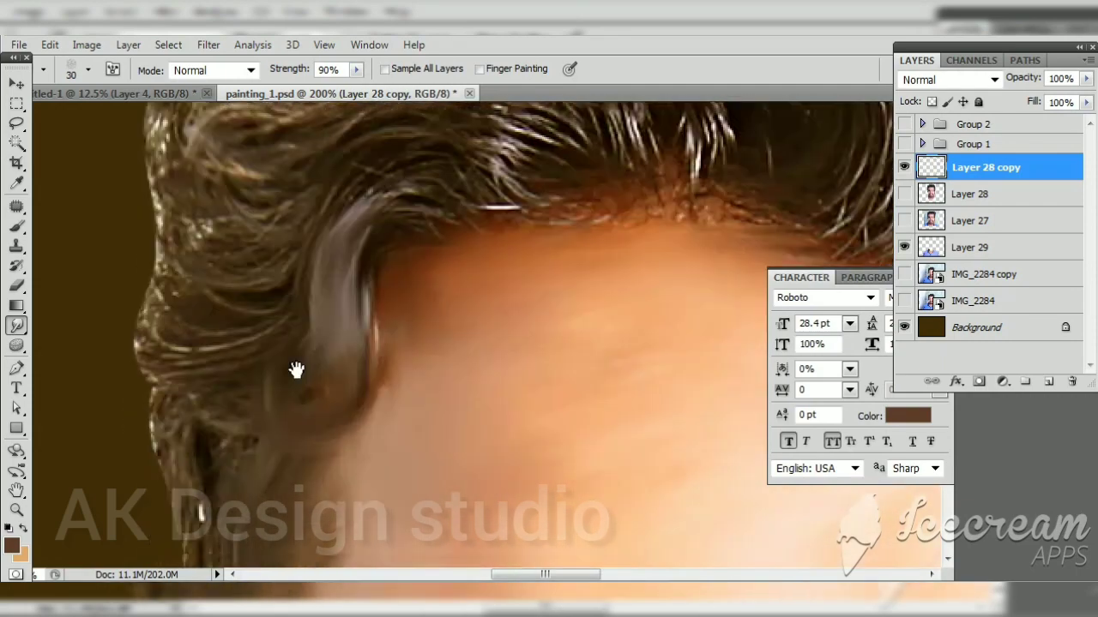
pyautogui.scroll(-3, 189, 378)
pyautogui.scroll(2, 197, 292)
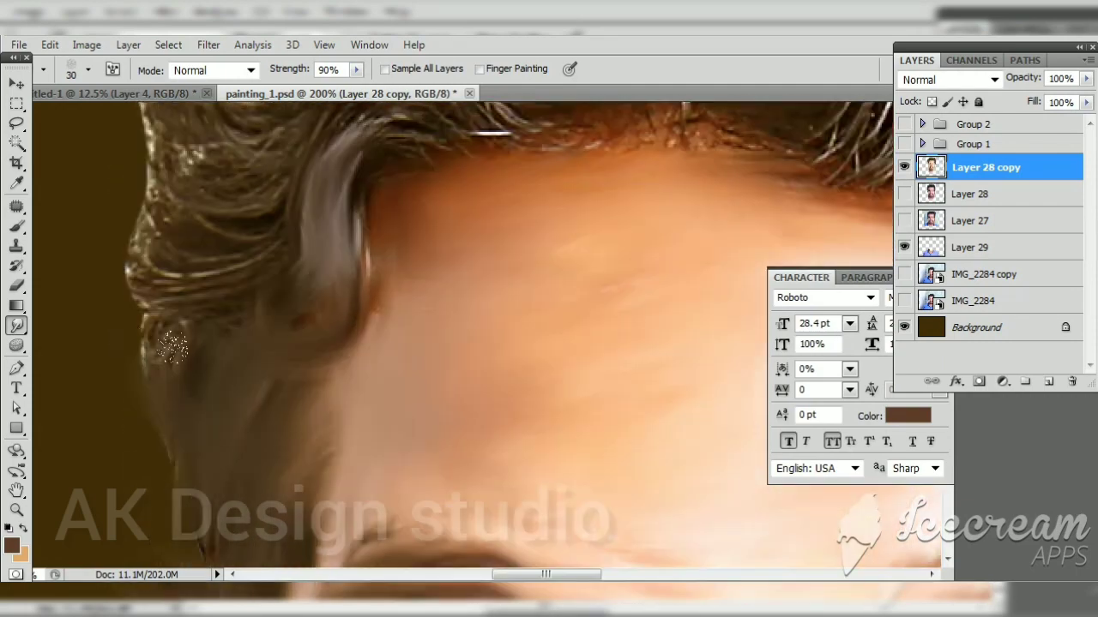
pyautogui.scroll(2, 124, 245)
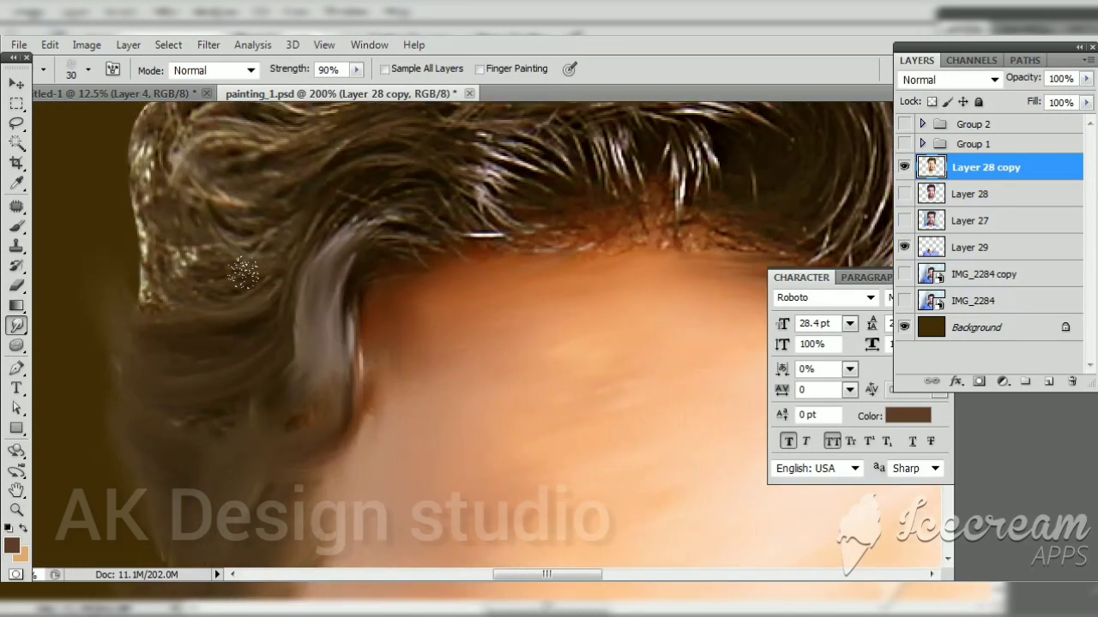
pyautogui.scroll(1, 197, 309)
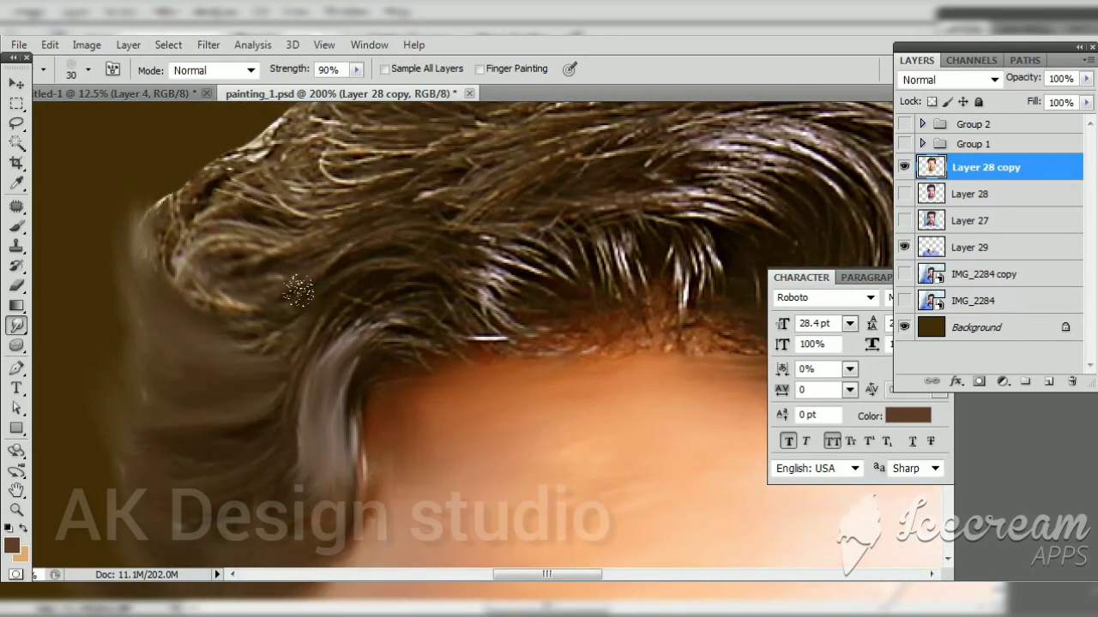
# Step: Streak the upper-left hair edge outward into the background
pyautogui.moveTo(154, 257); pyautogui.dragTo(221, 253)
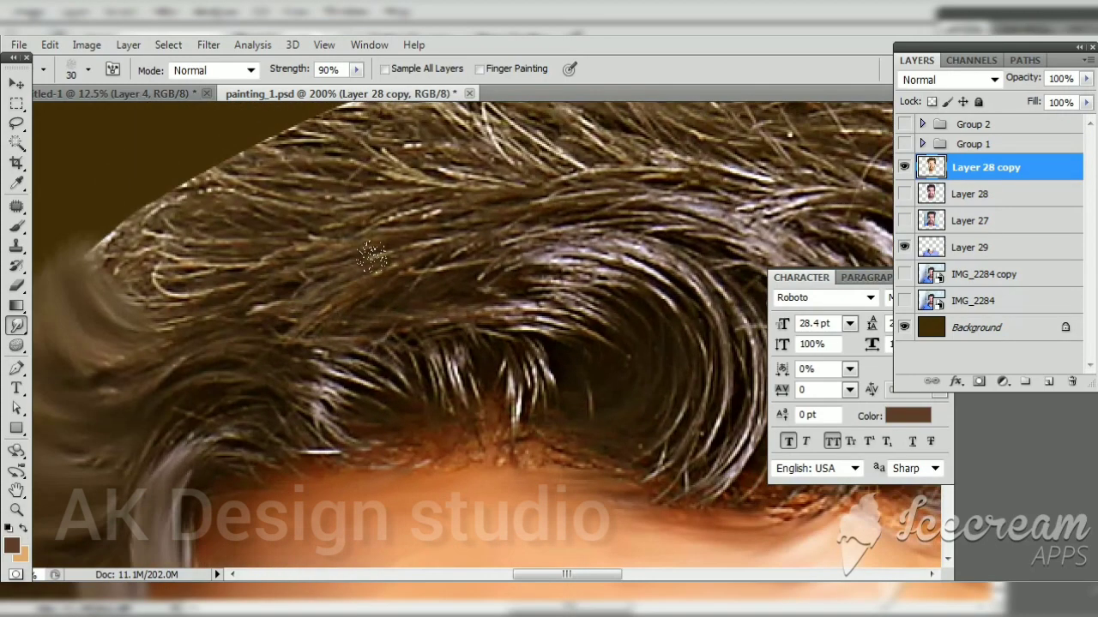
pyautogui.moveTo(386, 232); pyautogui.dragTo(129, 283)
pyautogui.moveTo(403, 206); pyautogui.dragTo(86, 248)
pyautogui.moveTo(309, 257); pyautogui.dragTo(118, 198)
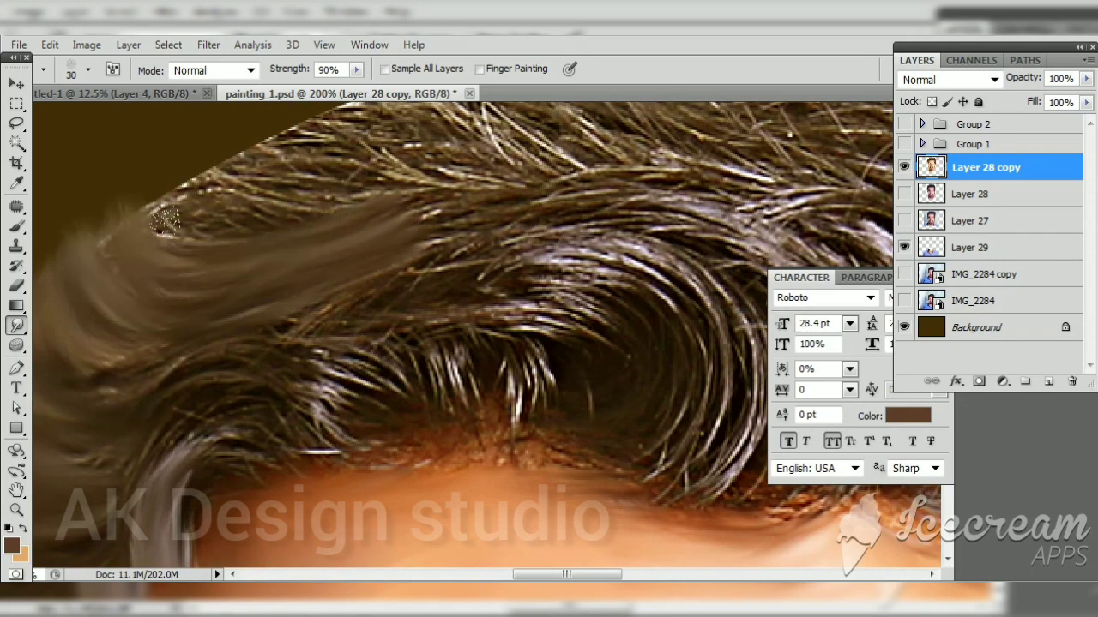
pyautogui.moveTo(326, 218)
pyautogui.mouseDown()
pyautogui.moveTo(133, 193)
pyautogui.moveTo(163, 240)
pyautogui.mouseUp()
pyautogui.moveTo(369, 275); pyautogui.dragTo(129, 244)
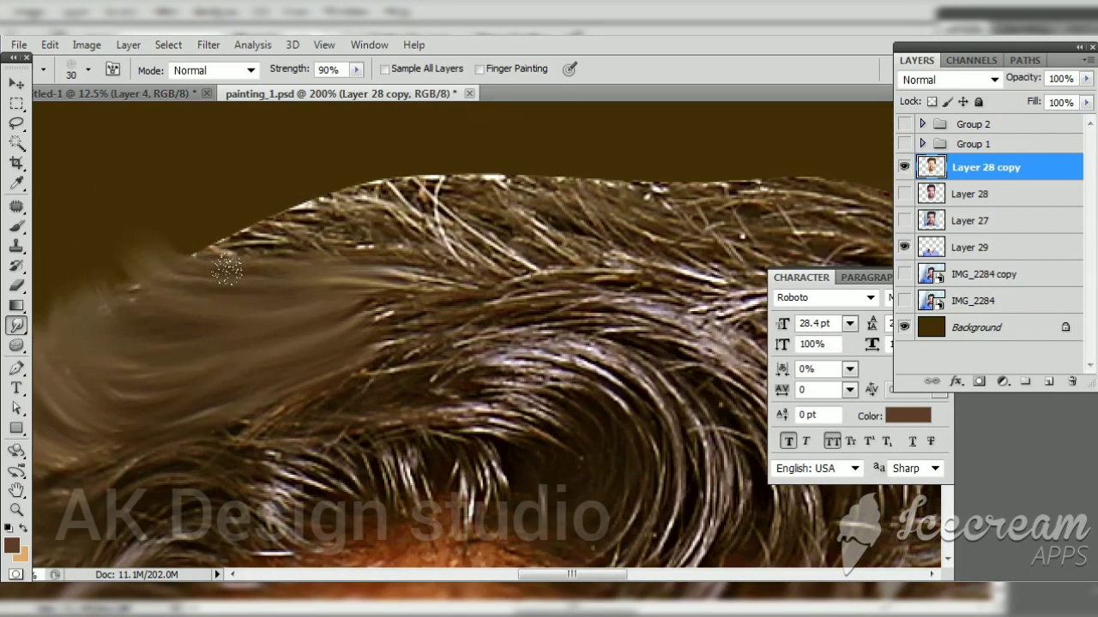
pyautogui.moveTo(343, 257)
pyautogui.mouseDown()
pyautogui.moveTo(204, 221)
pyautogui.moveTo(210, 281)
pyautogui.mouseUp()
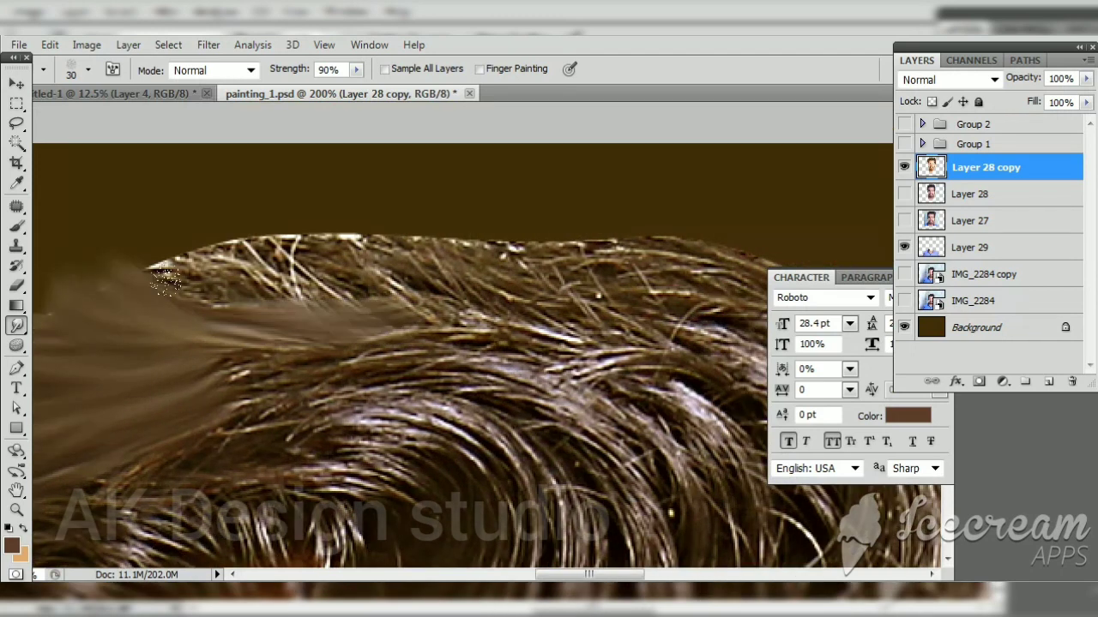
pyautogui.moveTo(420, 331)
pyautogui.mouseDown()
pyautogui.moveTo(215, 292)
pyautogui.moveTo(199, 233)
pyautogui.moveTo(317, 253)
pyautogui.moveTo(411, 301)
pyautogui.moveTo(352, 223)
pyautogui.mouseUp()
# Step: Smear the upper hair edge leftward into soft streaks across the top
pyautogui.moveTo(480, 317)
pyautogui.mouseDown()
pyautogui.moveTo(377, 227)
pyautogui.moveTo(403, 219)
pyautogui.mouseUp()
pyautogui.moveTo(583, 326); pyautogui.dragTo(575, 288)
pyautogui.scroll(-2, 574, 287)
pyautogui.moveTo(480, 317); pyautogui.dragTo(394, 249)
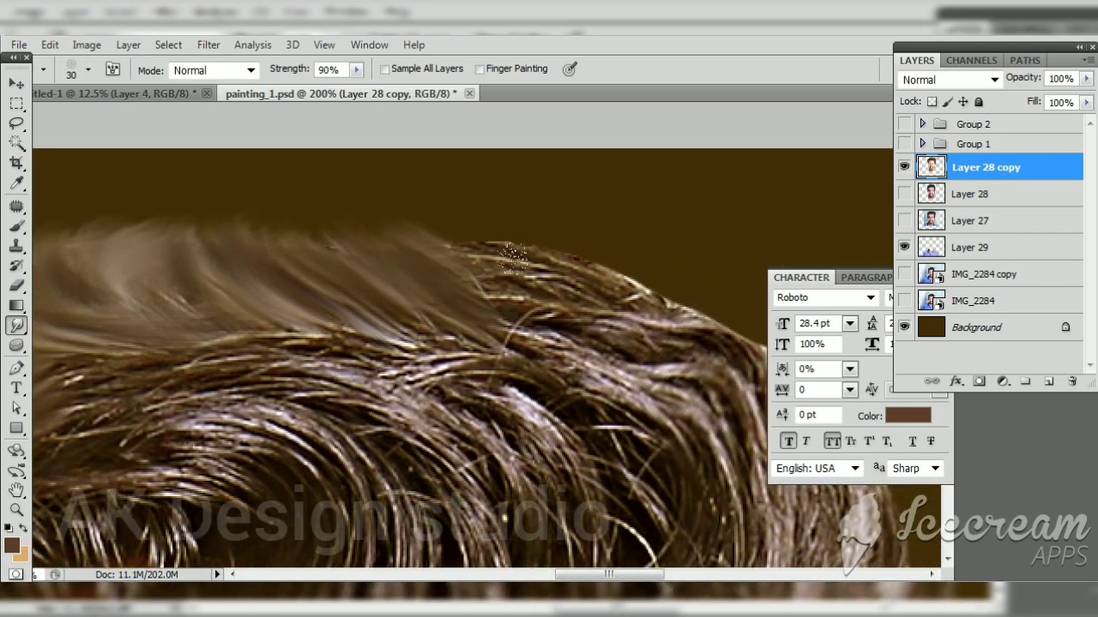
pyautogui.moveTo(557, 301); pyautogui.dragTo(463, 257)
pyautogui.hscroll(2, 390, 239)
pyautogui.moveTo(391, 240); pyautogui.dragTo(549, 348)
pyautogui.moveTo(429, 232); pyautogui.dragTo(308, 172)
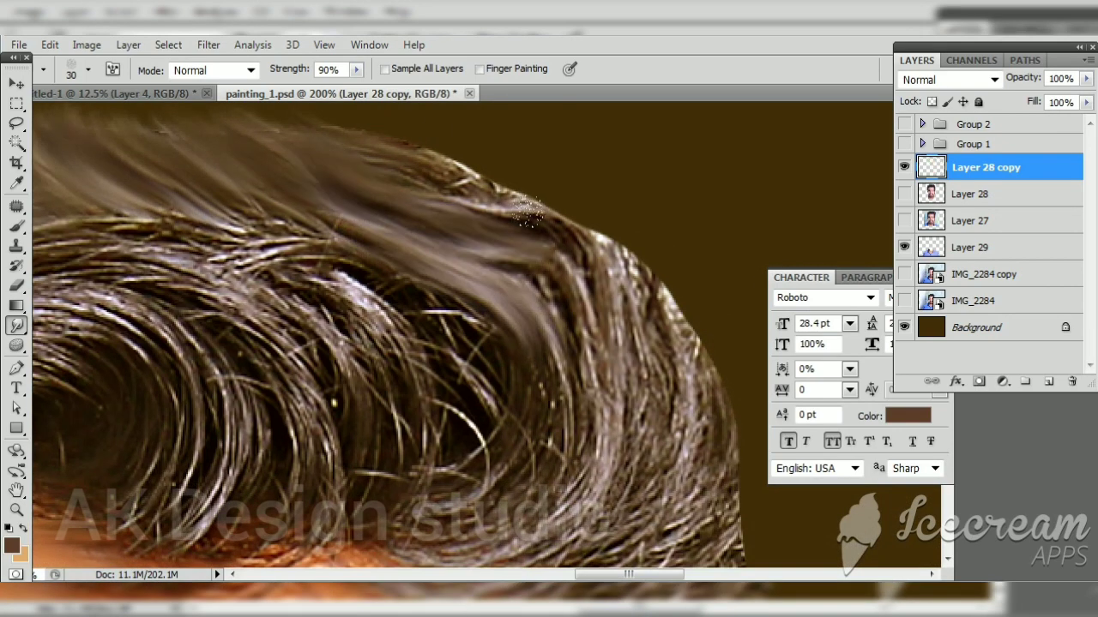
pyautogui.moveTo(549, 215); pyautogui.dragTo(438, 172)
pyautogui.moveTo(512, 210); pyautogui.dragTo(480, 154)
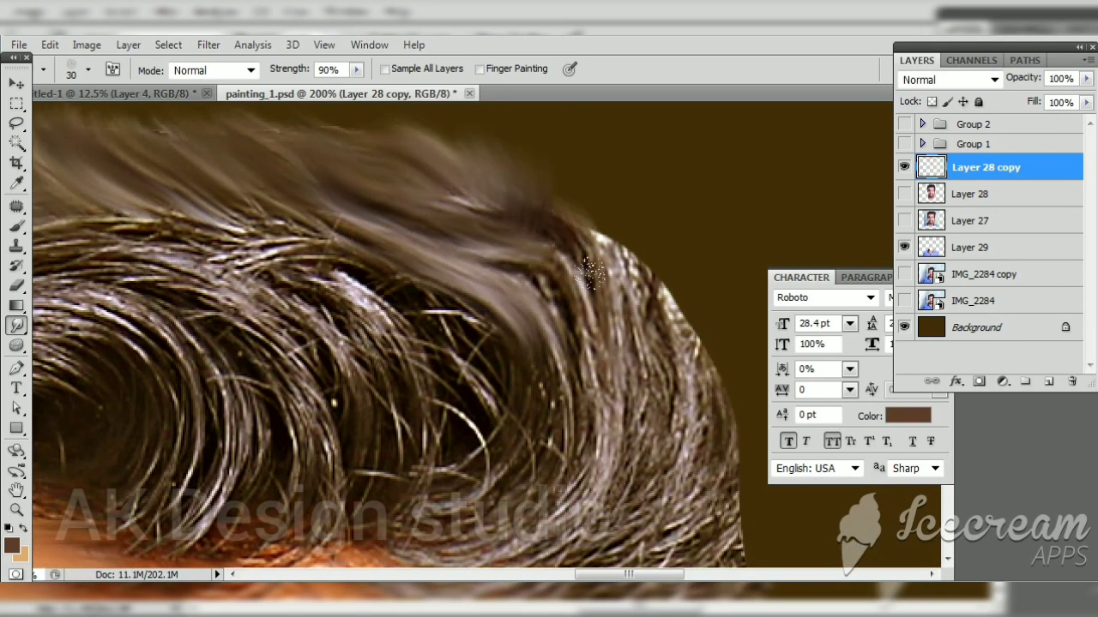
# Step: Add long smudge streaks into the upper-right hair
pyautogui.scroll(-2, 517, 262)
pyautogui.hscroll(2, 517, 263)
pyautogui.moveTo(476, 463); pyautogui.dragTo(515, 163)
pyautogui.moveTo(519, 347); pyautogui.dragTo(515, 224)
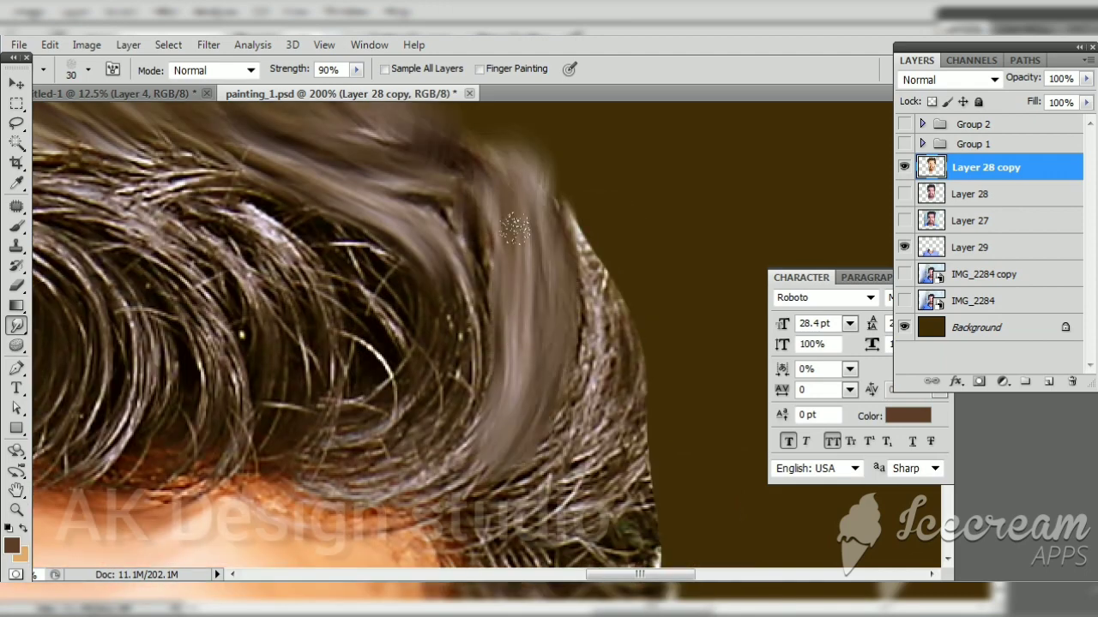
pyautogui.scroll(-2, 514, 225)
pyautogui.hscroll(2, 514, 225)
pyautogui.moveTo(468, 403); pyautogui.dragTo(532, 150)
pyautogui.scroll(-2, 536, 246)
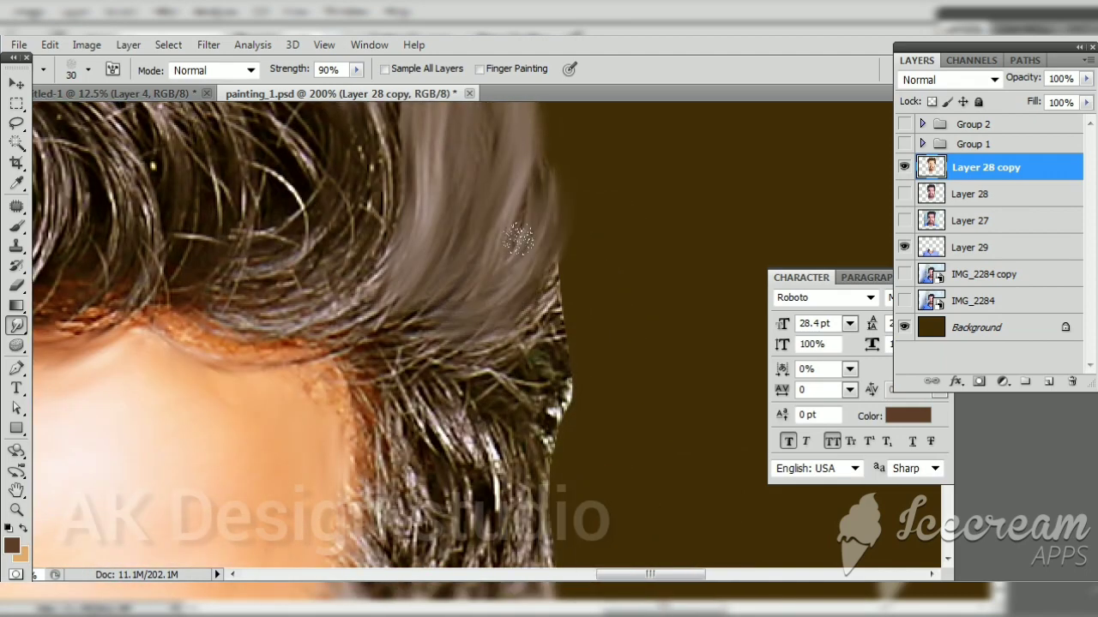
# Step: Soften and blend the hair's right and lower-right edges
pyautogui.moveTo(523, 378); pyautogui.dragTo(531, 223)
pyautogui.moveTo(542, 319); pyautogui.dragTo(503, 319)
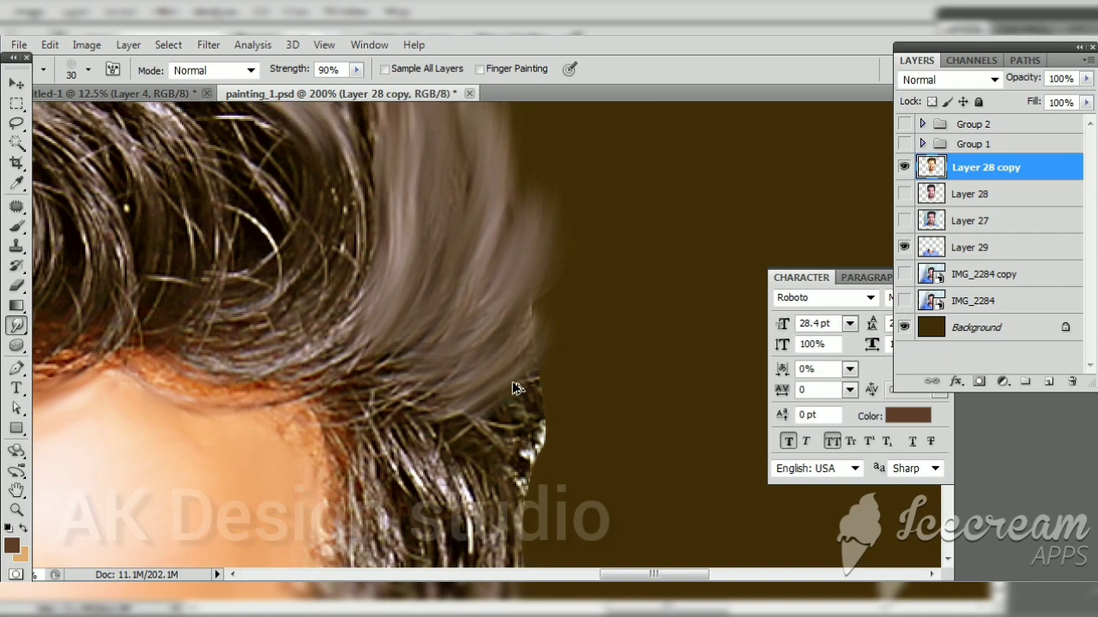
pyautogui.moveTo(513, 388); pyautogui.dragTo(532, 214)
pyautogui.moveTo(488, 329); pyautogui.dragTo(488, 210)
pyautogui.moveTo(528, 331); pyautogui.dragTo(497, 262)
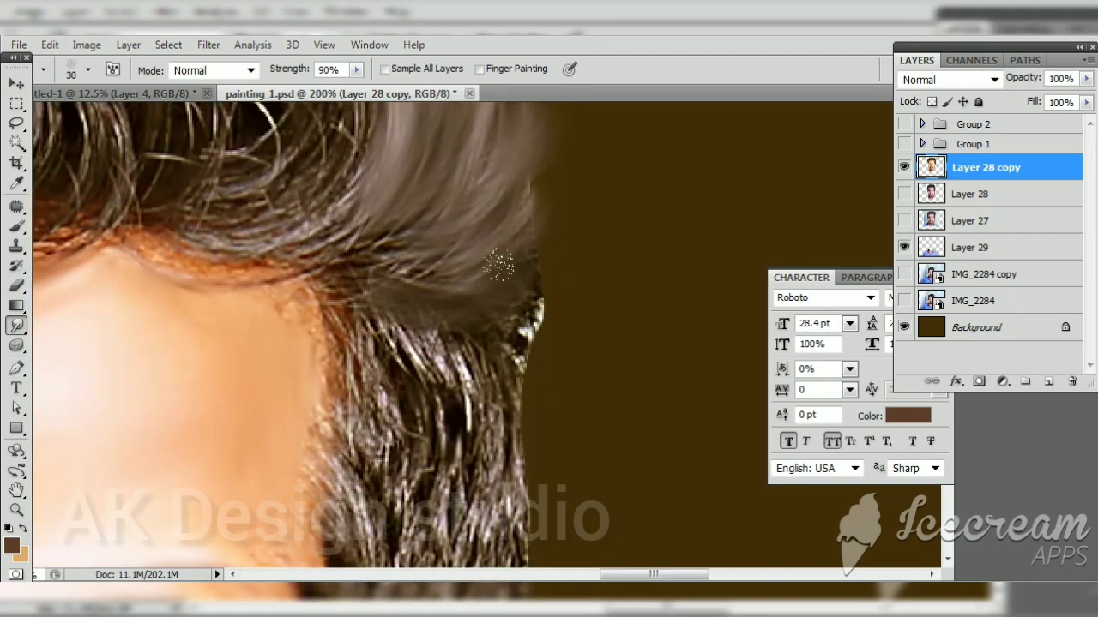
pyautogui.moveTo(386, 343)
pyautogui.mouseDown()
pyautogui.moveTo(563, 260)
pyautogui.moveTo(534, 350)
pyautogui.moveTo(565, 273)
pyautogui.mouseUp()
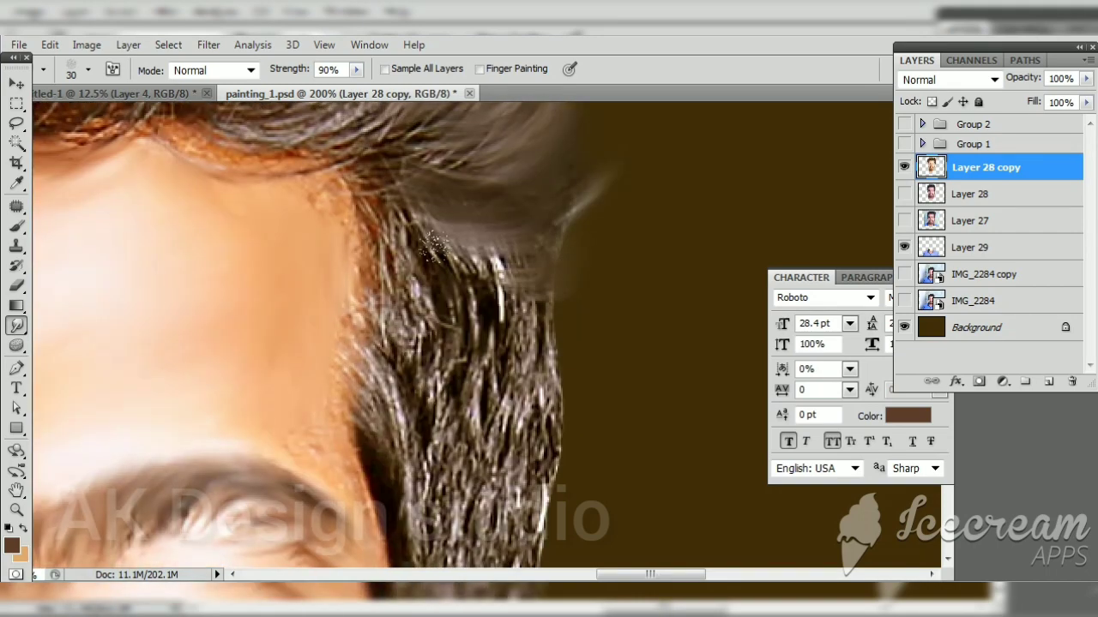
# Step: Smudge the hair edge beside the temple into grey strokes
pyautogui.moveTo(436, 243)
pyautogui.mouseDown()
pyautogui.moveTo(540, 237)
pyautogui.moveTo(567, 102)
pyautogui.mouseUp()
pyautogui.moveTo(600, 210)
pyautogui.mouseDown()
pyautogui.moveTo(476, 191)
pyautogui.moveTo(527, 209)
pyautogui.moveTo(563, 269)
pyautogui.mouseUp()
pyautogui.scroll(-2, 588, 269)
pyautogui.scroll(-2, 528, 317)
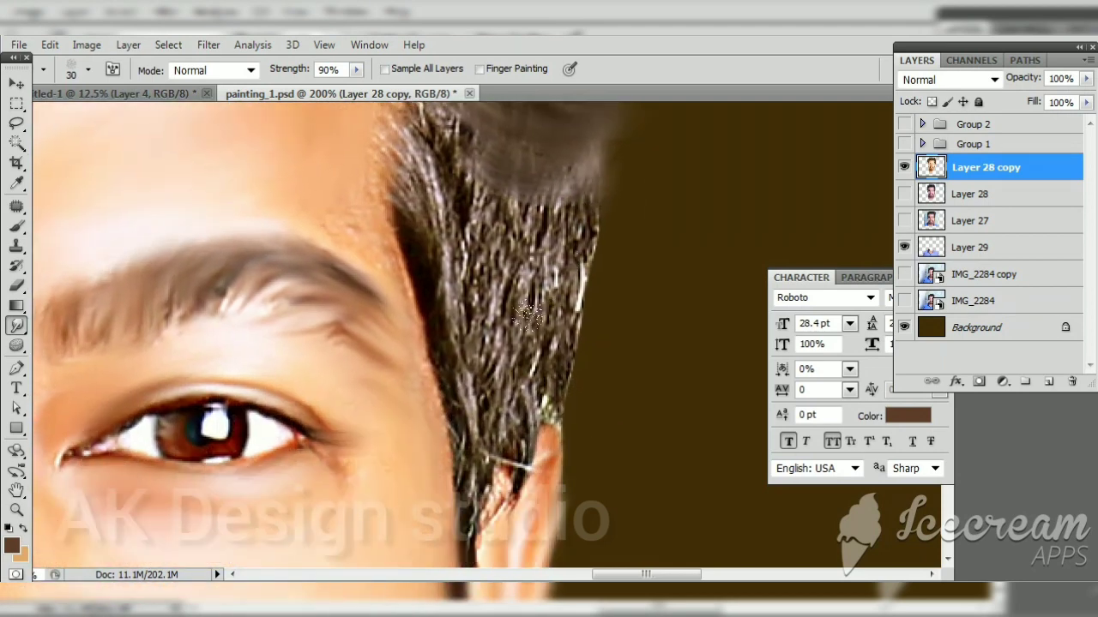
# Step: Blend the upper and right hair edges, between cheek and eyebrow, into grey streaks
pyautogui.moveTo(471, 172)
pyautogui.mouseDown()
pyautogui.moveTo(510, 206)
pyautogui.moveTo(577, 221)
pyautogui.mouseUp()
pyautogui.moveTo(487, 211); pyautogui.dragTo(601, 274)
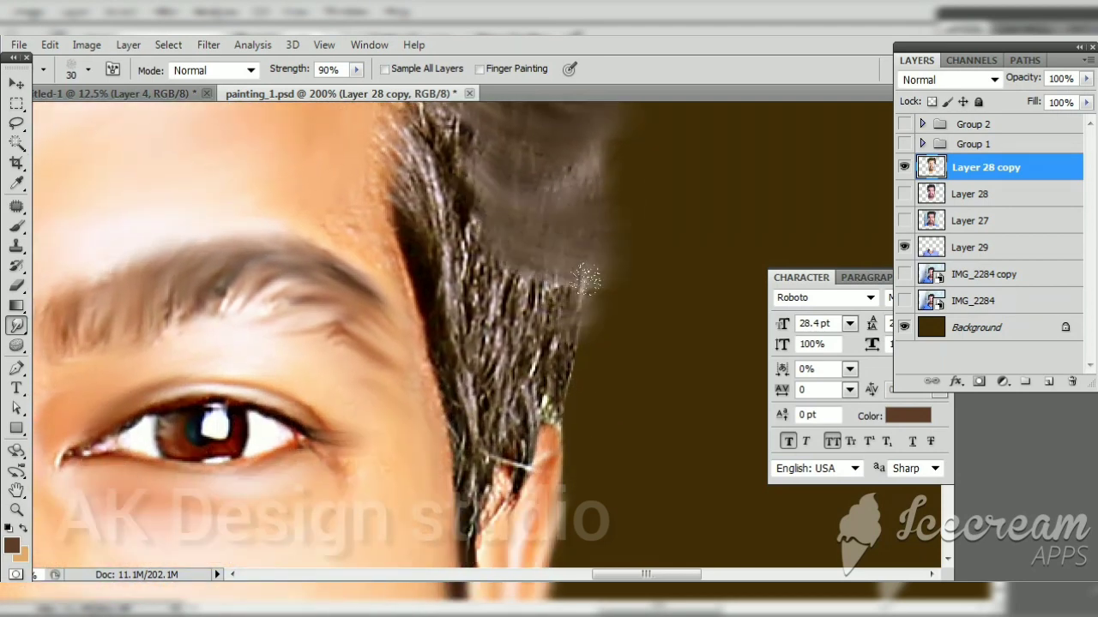
pyautogui.moveTo(489, 283); pyautogui.dragTo(591, 309)
pyautogui.moveTo(523, 300)
pyautogui.mouseDown()
pyautogui.moveTo(533, 390)
pyautogui.moveTo(502, 459)
pyautogui.moveTo(480, 464)
pyautogui.mouseUp()
pyautogui.moveTo(506, 244); pyautogui.dragTo(455, 358)
pyautogui.moveTo(446, 439)
pyautogui.mouseDown()
pyautogui.moveTo(377, 193)
pyautogui.moveTo(417, 324)
pyautogui.mouseUp()
# Step: Sweep the right hairline edge further into long painted strokes toward the right
pyautogui.moveTo(506, 257); pyautogui.dragTo(480, 360)
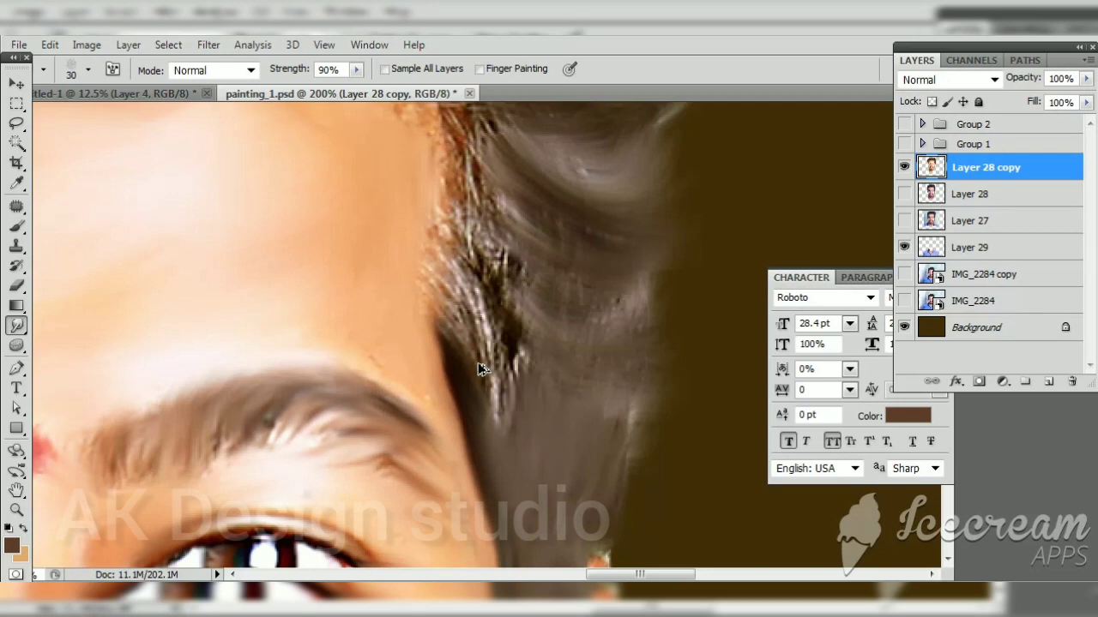
pyautogui.moveTo(429, 242)
pyautogui.mouseDown()
pyautogui.moveTo(515, 360)
pyautogui.moveTo(527, 489)
pyautogui.mouseUp()
pyautogui.moveTo(480, 360); pyautogui.dragTo(455, 266)
pyautogui.moveTo(454, 228)
pyautogui.mouseDown()
pyautogui.moveTo(506, 318)
pyautogui.moveTo(558, 493)
pyautogui.mouseUp()
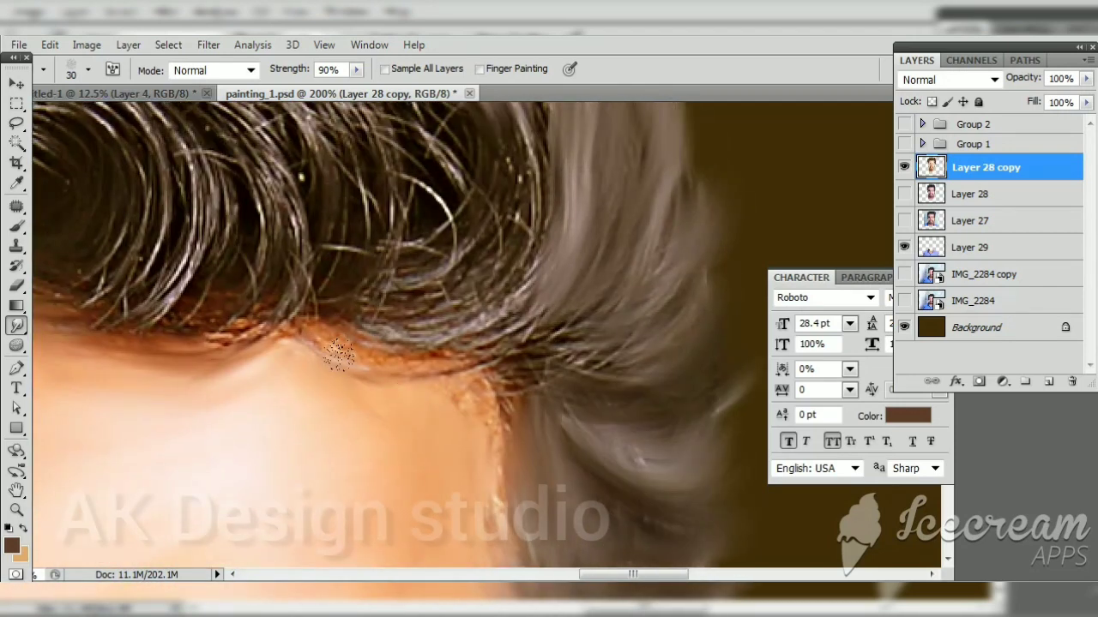
pyautogui.moveTo(339, 337); pyautogui.dragTo(506, 428)
pyautogui.moveTo(499, 389); pyautogui.dragTo(558, 436)
pyautogui.moveTo(515, 257)
pyautogui.mouseDown()
pyautogui.moveTo(580, 387)
pyautogui.moveTo(554, 474)
pyautogui.mouseUp()
pyautogui.moveTo(506, 421)
pyautogui.mouseDown()
pyautogui.moveTo(549, 258)
pyautogui.moveTo(515, 321)
pyautogui.moveTo(467, 349)
pyautogui.moveTo(392, 434)
pyautogui.moveTo(407, 439)
pyautogui.moveTo(360, 463)
pyautogui.mouseUp()
# Step: Smudge the strands in the middle of the hair's central curl smooth
pyautogui.hscroll(-2, 392, 434)
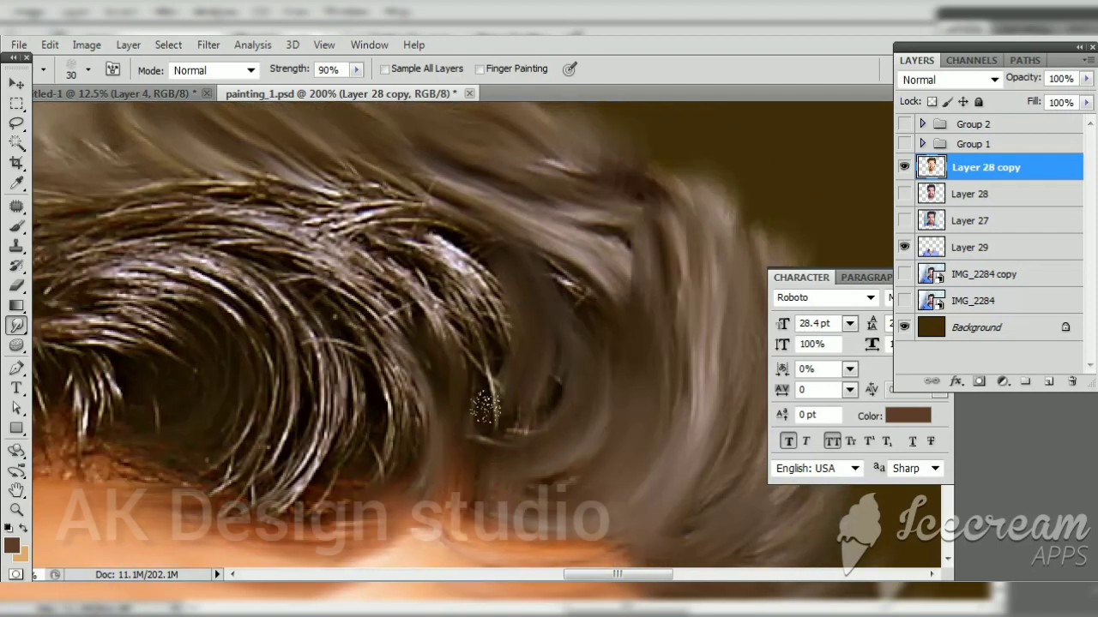
pyautogui.scroll(3, 429, 411)
pyautogui.moveTo(480, 420)
pyautogui.mouseDown()
pyautogui.moveTo(420, 242)
pyautogui.moveTo(464, 386)
pyautogui.mouseUp()
pyautogui.moveTo(420, 249); pyautogui.dragTo(592, 354)
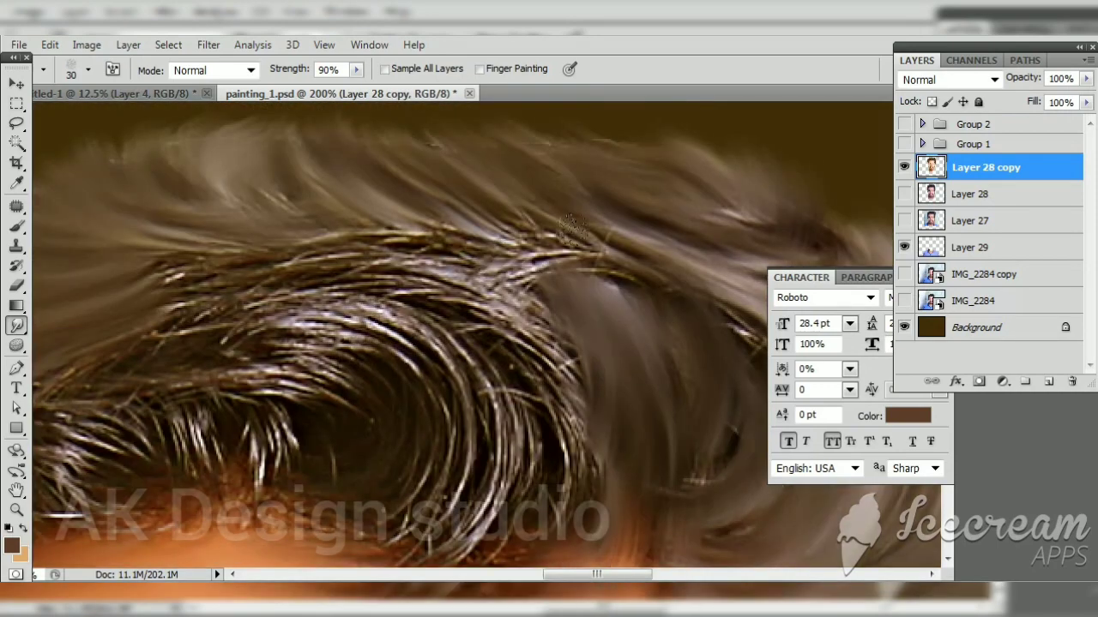
pyautogui.moveTo(571, 224)
pyautogui.mouseDown()
pyautogui.moveTo(446, 257)
pyautogui.moveTo(557, 458)
pyautogui.mouseUp()
pyautogui.moveTo(515, 300); pyautogui.dragTo(526, 489)
pyautogui.moveTo(480, 325)
pyautogui.mouseDown()
pyautogui.moveTo(488, 403)
pyautogui.moveTo(463, 515)
pyautogui.mouseUp()
pyautogui.moveTo(386, 326); pyautogui.dragTo(455, 500)
# Step: Rework the central curl into smooth, swirling painted strokes
pyautogui.scroll(-5, 463, 463)
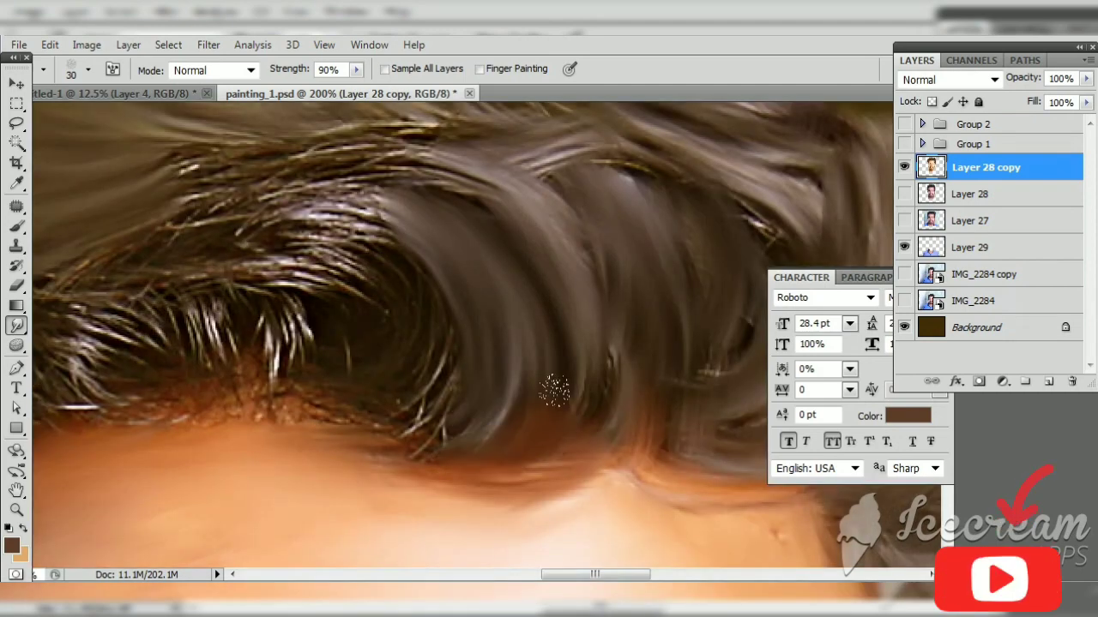
pyautogui.hscroll(-5, 554, 391)
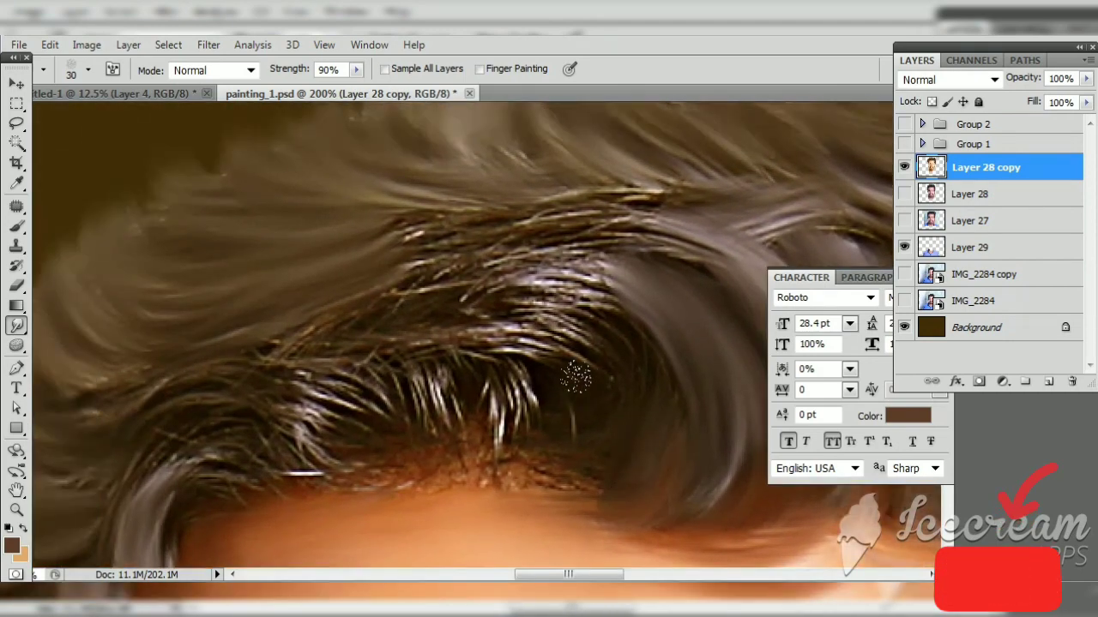
pyautogui.moveTo(575, 377); pyautogui.dragTo(524, 302)
pyautogui.moveTo(428, 274); pyautogui.dragTo(557, 368)
pyautogui.moveTo(446, 300); pyautogui.dragTo(549, 351)
pyautogui.moveTo(411, 317); pyautogui.dragTo(523, 446)
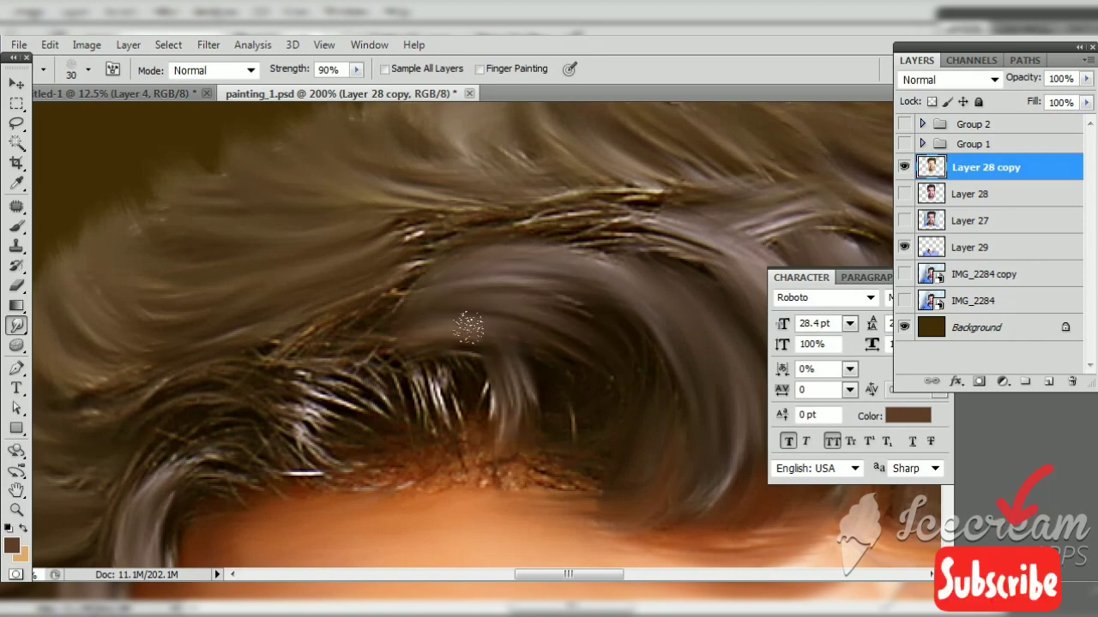
pyautogui.scroll(-1, 480, 437)
pyautogui.hscroll(-1, 480, 438)
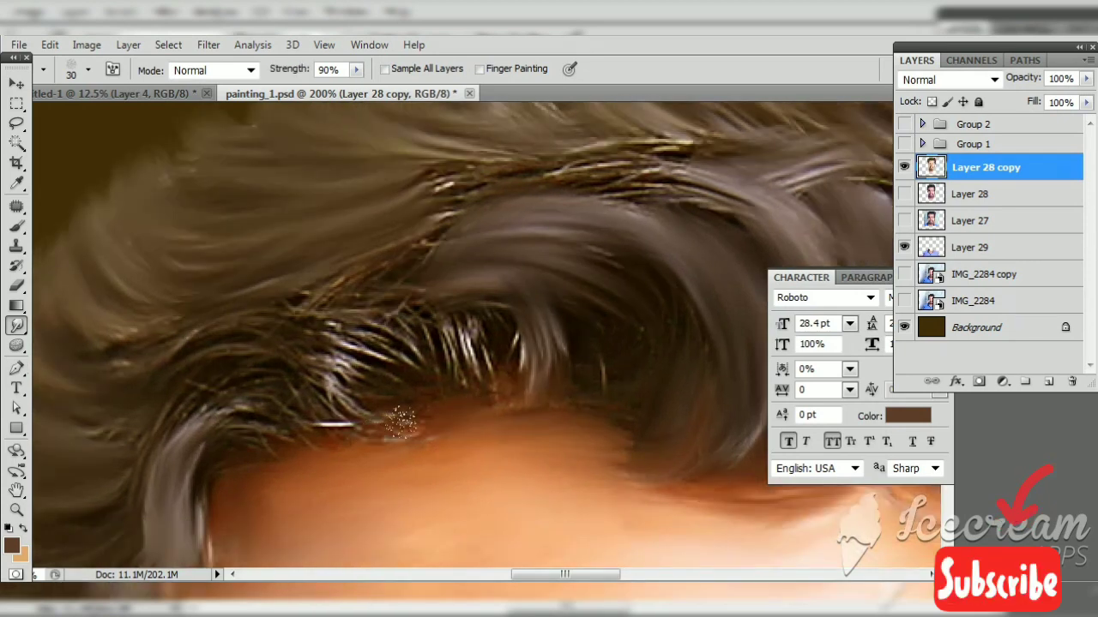
# Step: Turn the wiry strands above the hairline into flowing strokes
pyautogui.moveTo(444, 431); pyautogui.dragTo(457, 474)
pyautogui.moveTo(479, 367); pyautogui.dragTo(446, 403)
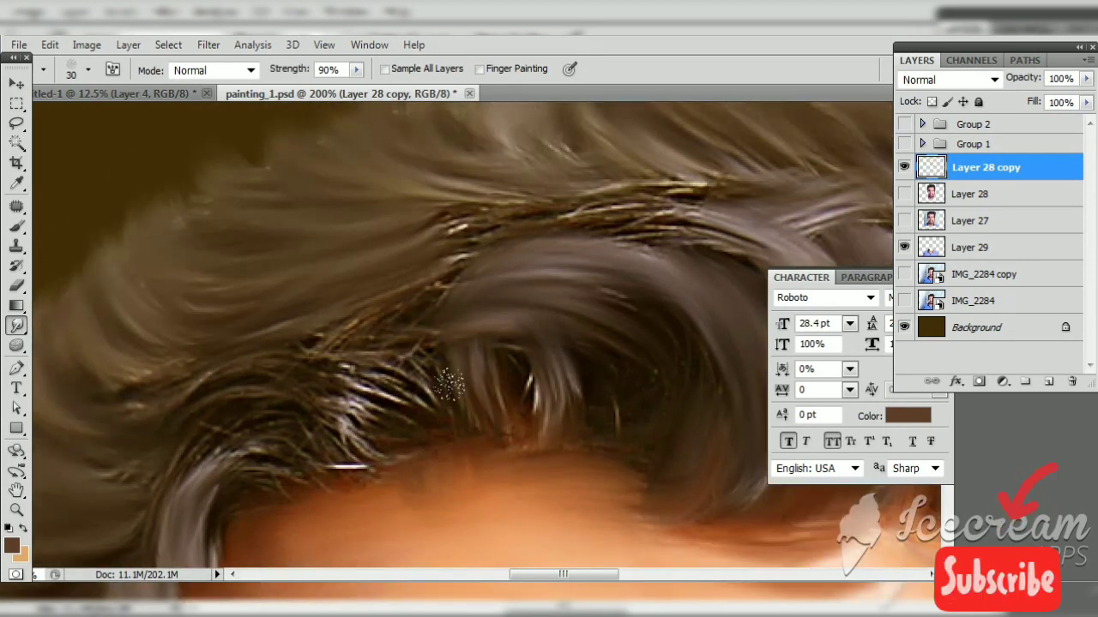
pyautogui.moveTo(515, 360); pyautogui.dragTo(541, 421)
pyautogui.moveTo(429, 343); pyautogui.dragTo(309, 369)
pyautogui.moveTo(378, 429)
pyautogui.mouseDown()
pyautogui.moveTo(302, 399)
pyautogui.moveTo(234, 426)
pyautogui.mouseUp()
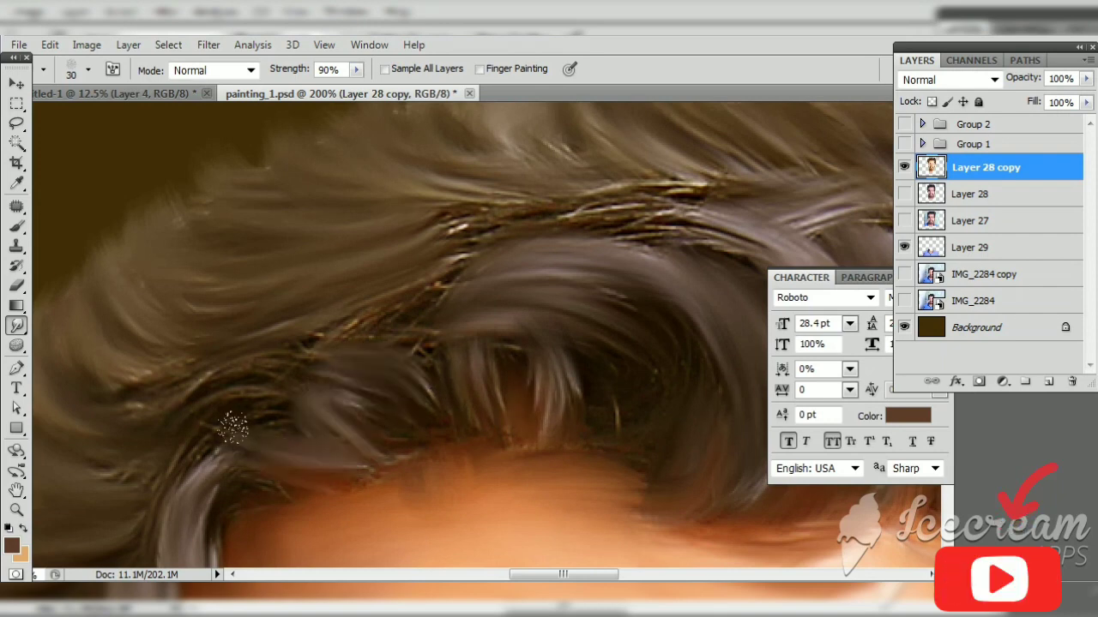
pyautogui.moveTo(478, 241)
pyautogui.mouseDown()
pyautogui.moveTo(392, 318)
pyautogui.moveTo(632, 314)
pyautogui.mouseUp()
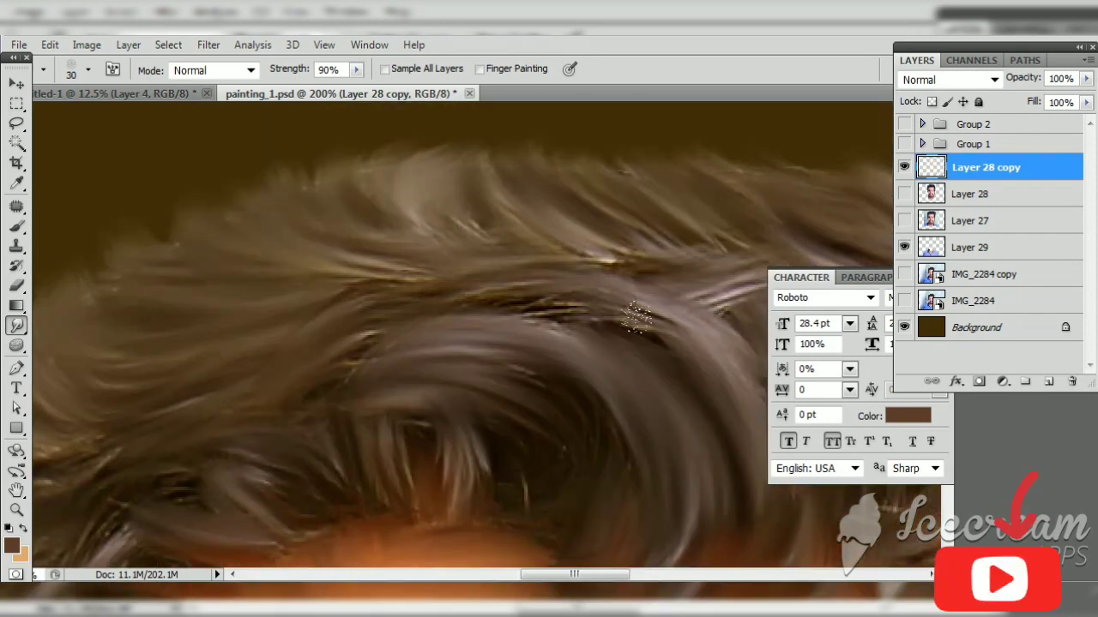
pyautogui.moveTo(483, 345)
pyautogui.mouseDown()
pyautogui.moveTo(375, 380)
pyautogui.moveTo(300, 385)
pyautogui.mouseUp()
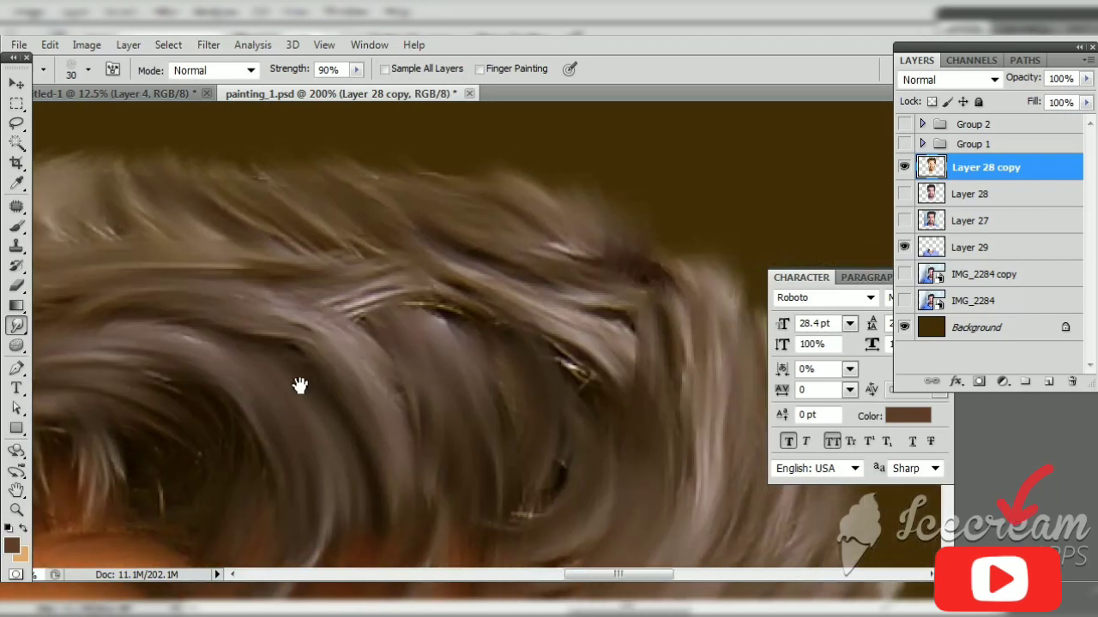
pyautogui.moveTo(400, 276)
pyautogui.mouseDown()
pyautogui.moveTo(500, 318)
pyautogui.moveTo(543, 312)
pyautogui.moveTo(612, 363)
pyautogui.moveTo(583, 437)
pyautogui.moveTo(643, 446)
pyautogui.mouseUp()
pyautogui.scroll(-5, 351, 387)
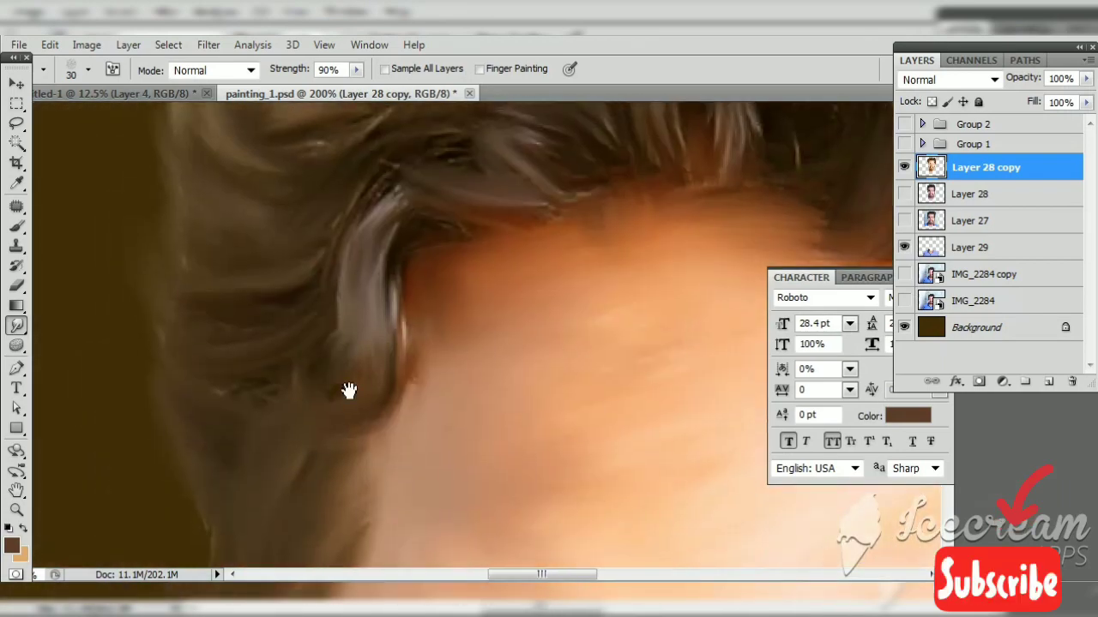
pyautogui.scroll(-4, 378, 363)
pyautogui.scroll(-5, 355, 301)
pyautogui.scroll(-1, 355, 301)
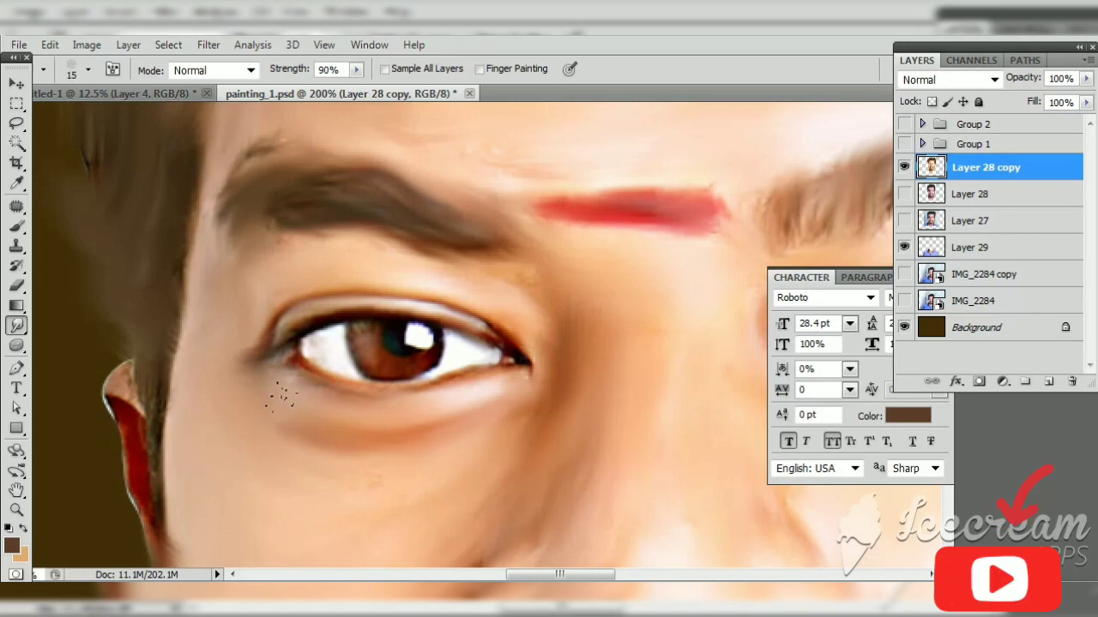
# Step: Pan down past the nose and chin until the neck and blue shirt collar are visible
pyautogui.moveTo(283, 395); pyautogui.dragTo(566, 355)
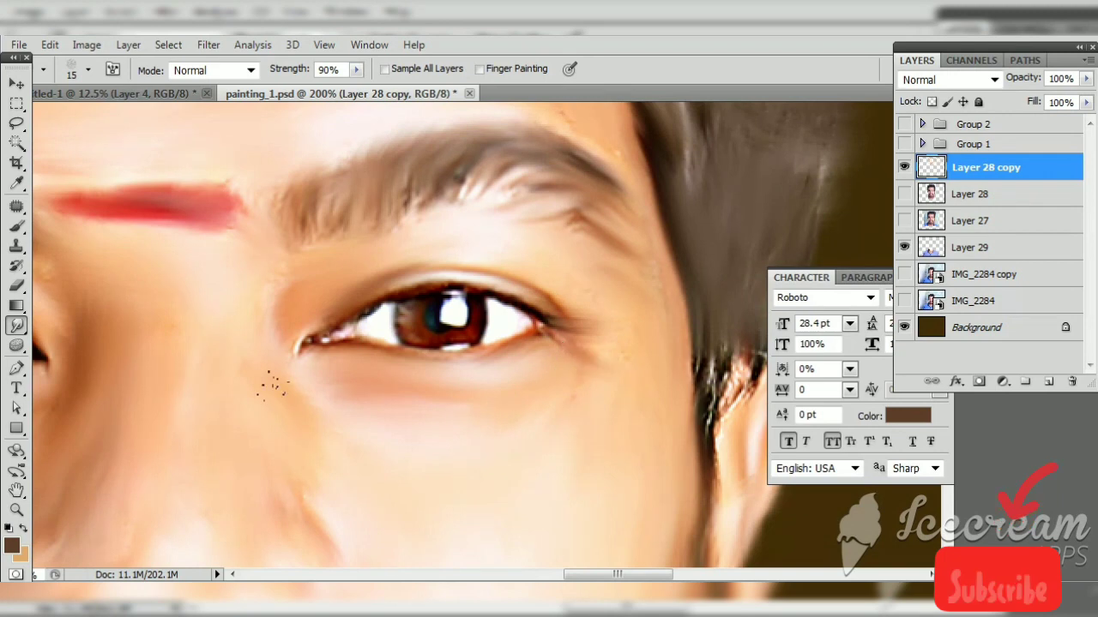
pyautogui.moveTo(351, 373); pyautogui.dragTo(490, 317)
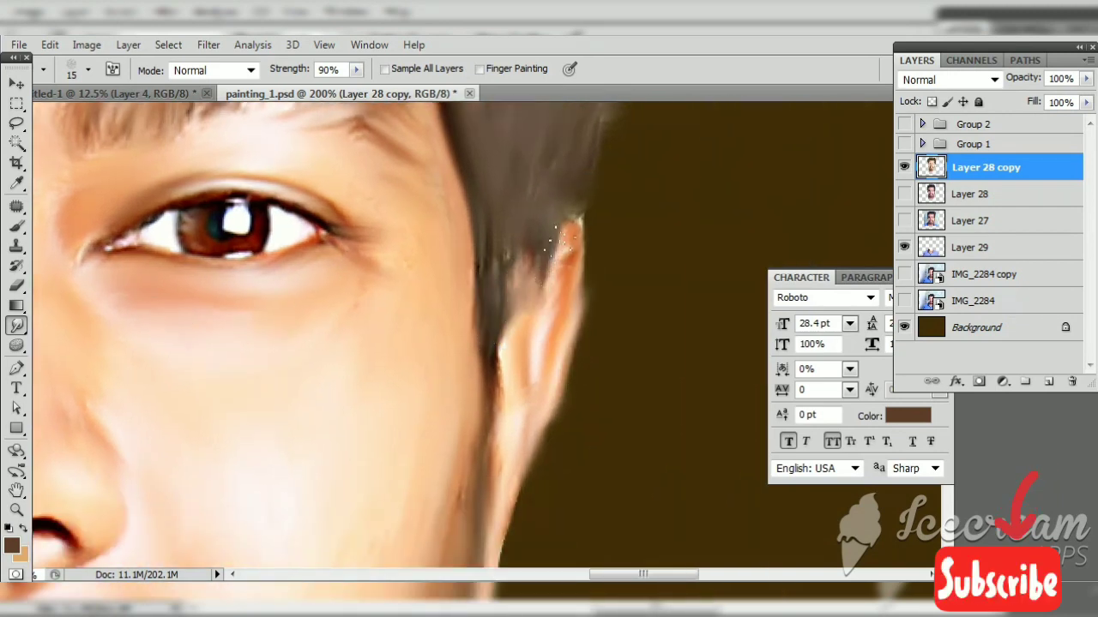
pyautogui.moveTo(562, 240); pyautogui.dragTo(538, 354)
pyautogui.moveTo(436, 411)
pyautogui.mouseDown()
pyautogui.moveTo(503, 274)
pyautogui.moveTo(465, 282)
pyautogui.mouseUp()
pyautogui.moveTo(488, 378); pyautogui.dragTo(507, 304)
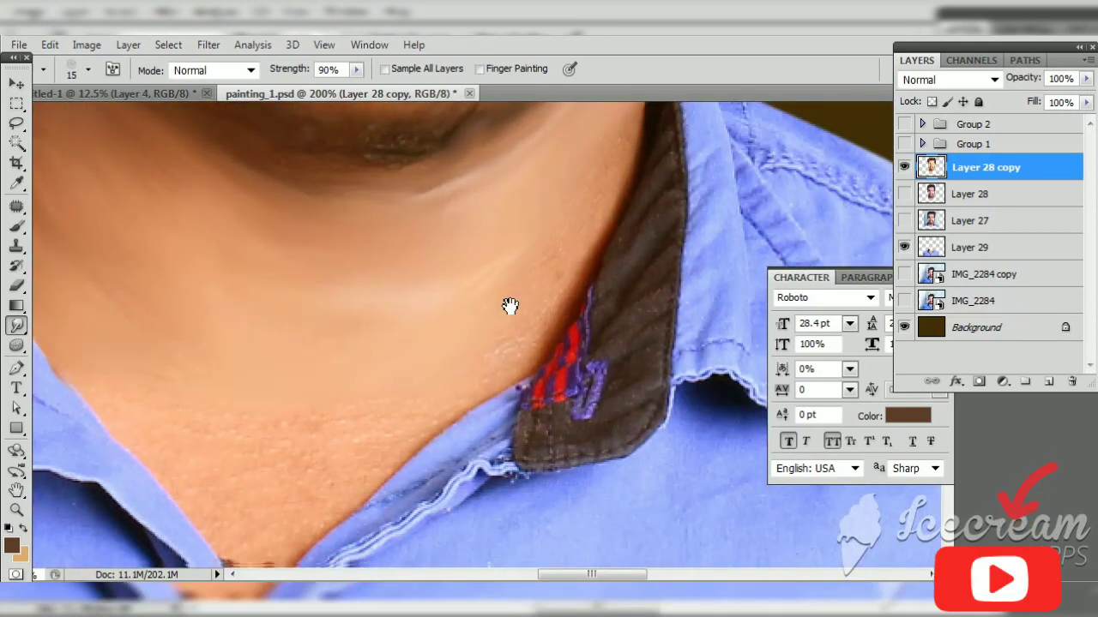
pyautogui.click(904, 192)
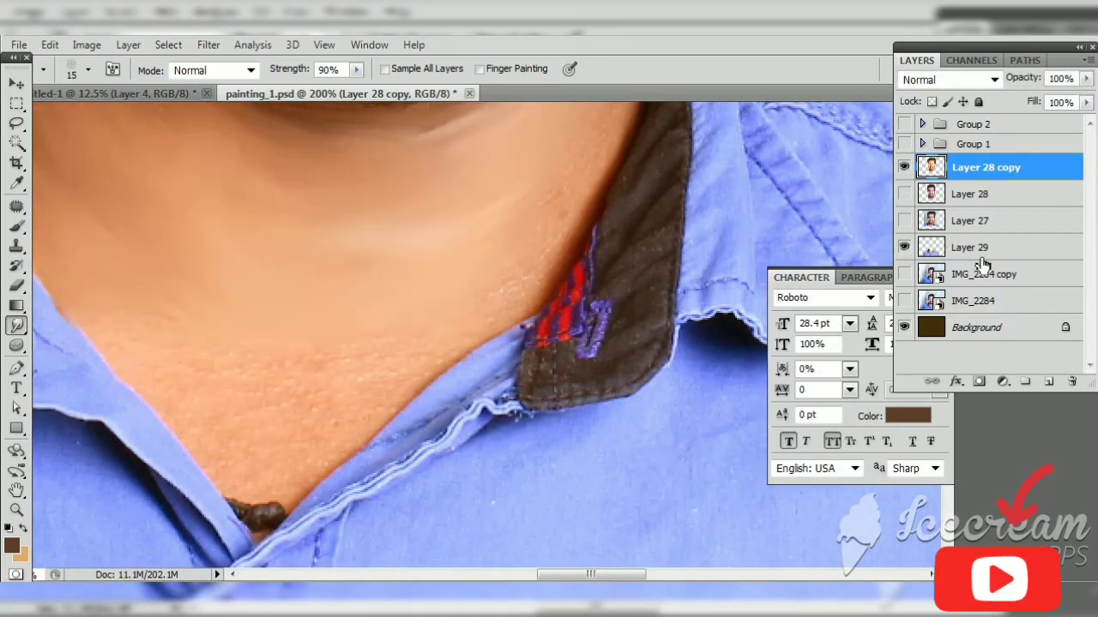
# Step: On Layer 29 with a larger brush, blend the red-purple tag into the dark collar
pyautogui.click(981, 252)
pyautogui.press(']')
pyautogui.press(']')
pyautogui.moveTo(553, 337); pyautogui.dragTo(652, 171)
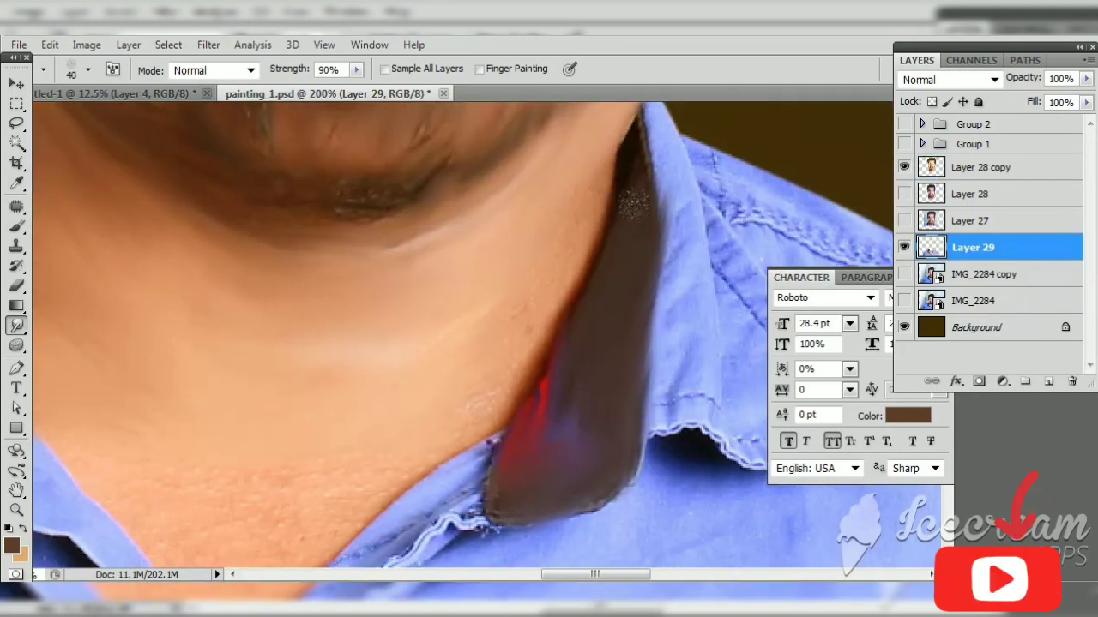
pyautogui.moveTo(651, 129)
pyautogui.mouseDown()
pyautogui.moveTo(673, 387)
pyautogui.moveTo(457, 407)
pyautogui.moveTo(506, 343)
pyautogui.mouseUp()
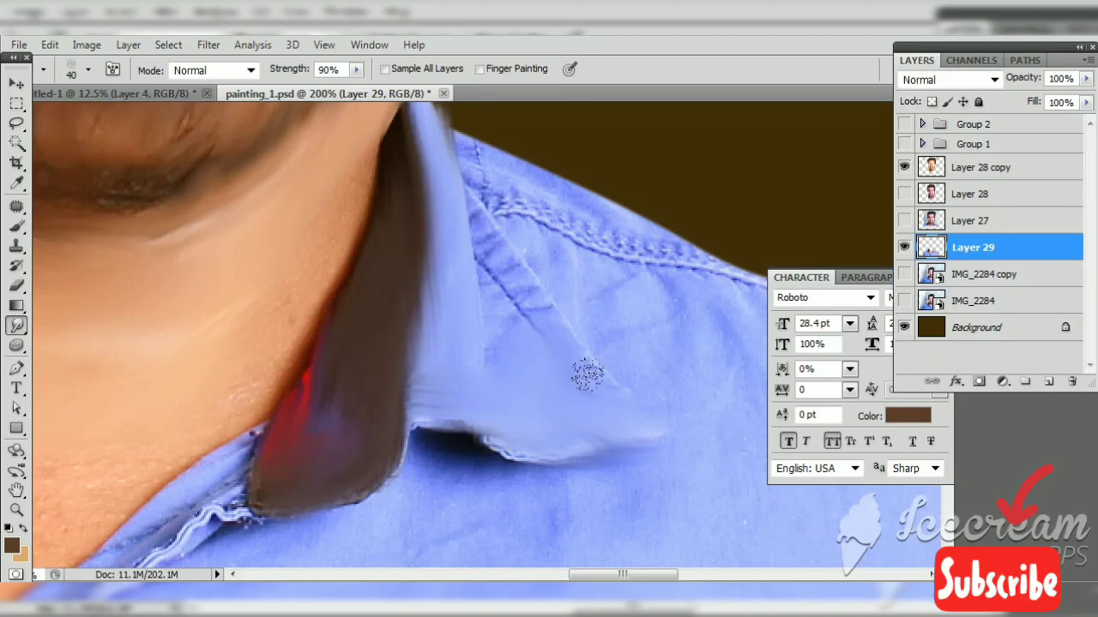
pyautogui.moveTo(587, 375); pyautogui.dragTo(497, 362)
# Step: Smear away the shoulder-seam stitching and feather the shoulder's outer edges
pyautogui.moveTo(463, 186); pyautogui.dragTo(650, 292)
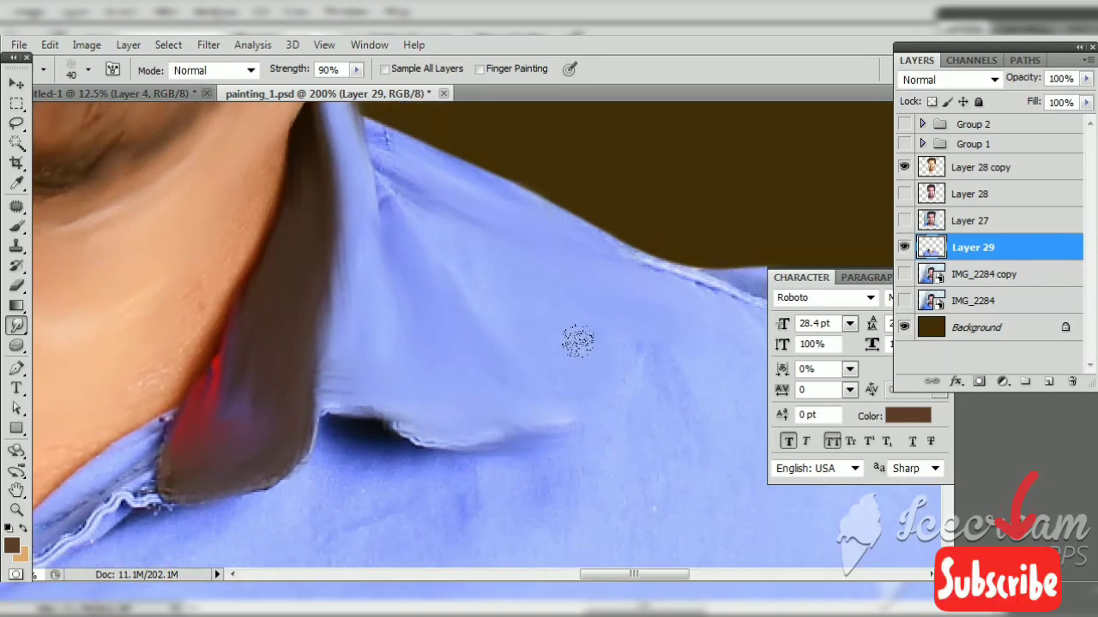
pyautogui.moveTo(578, 340)
pyautogui.mouseDown()
pyautogui.moveTo(478, 245)
pyautogui.moveTo(588, 257)
pyautogui.mouseUp()
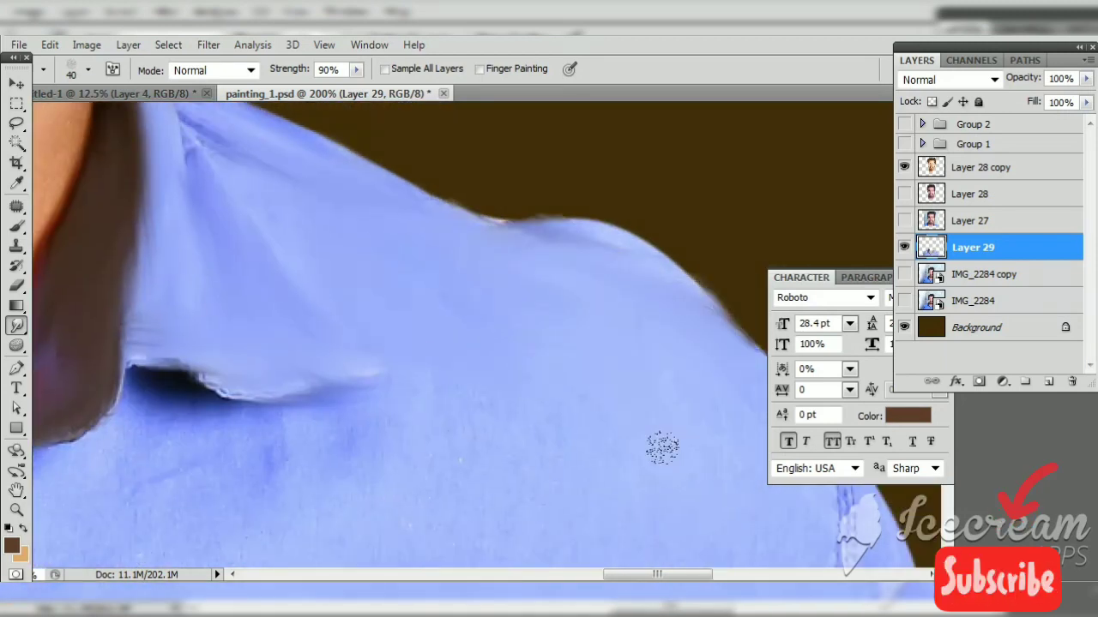
pyautogui.moveTo(662, 446)
pyautogui.mouseDown()
pyautogui.moveTo(588, 421)
pyautogui.moveTo(600, 544)
pyautogui.moveTo(584, 229)
pyautogui.mouseUp()
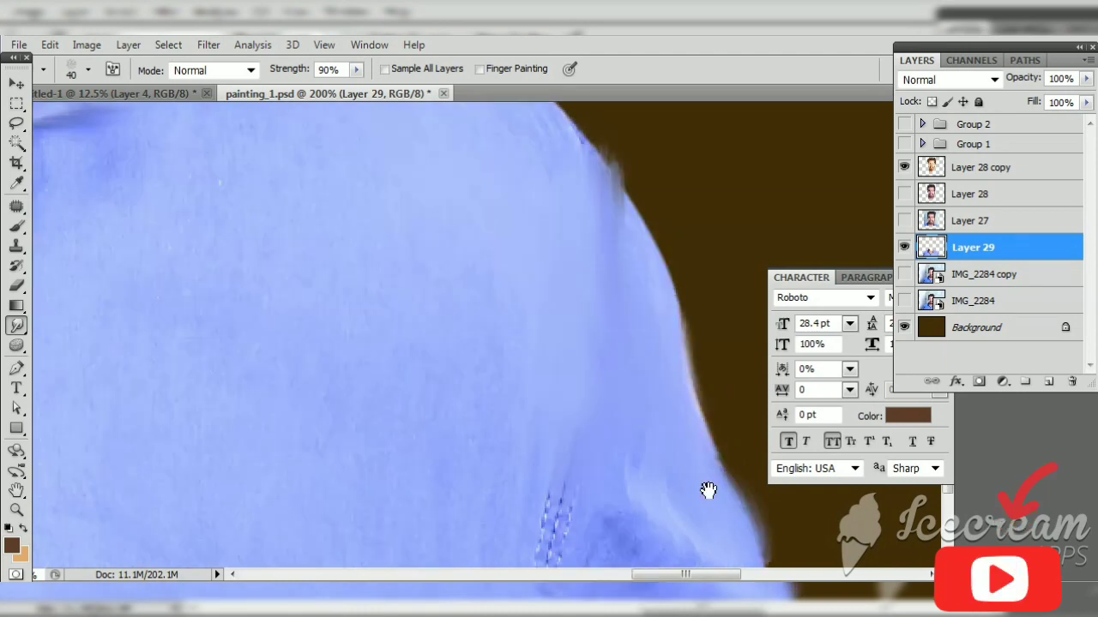
pyautogui.moveTo(708, 490)
pyautogui.mouseDown()
pyautogui.moveTo(657, 297)
pyautogui.moveTo(728, 473)
pyautogui.moveTo(559, 515)
pyautogui.moveTo(502, 352)
pyautogui.mouseUp()
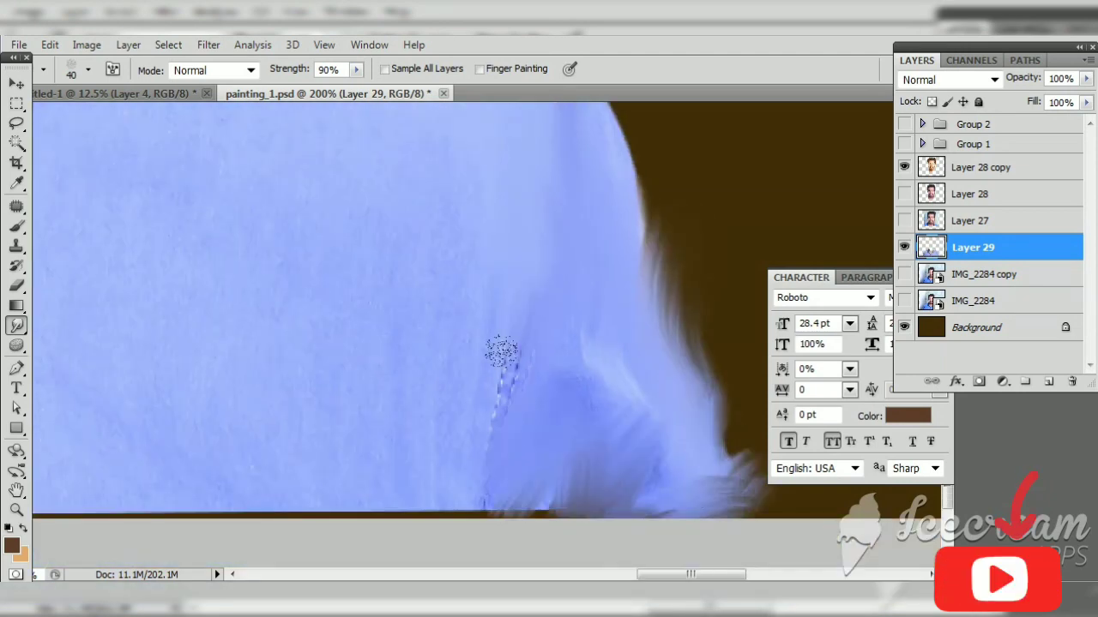
# Step: Pull soft streaks down below the collar fold along the shoulder edge
pyautogui.moveTo(522, 485); pyautogui.dragTo(651, 516)
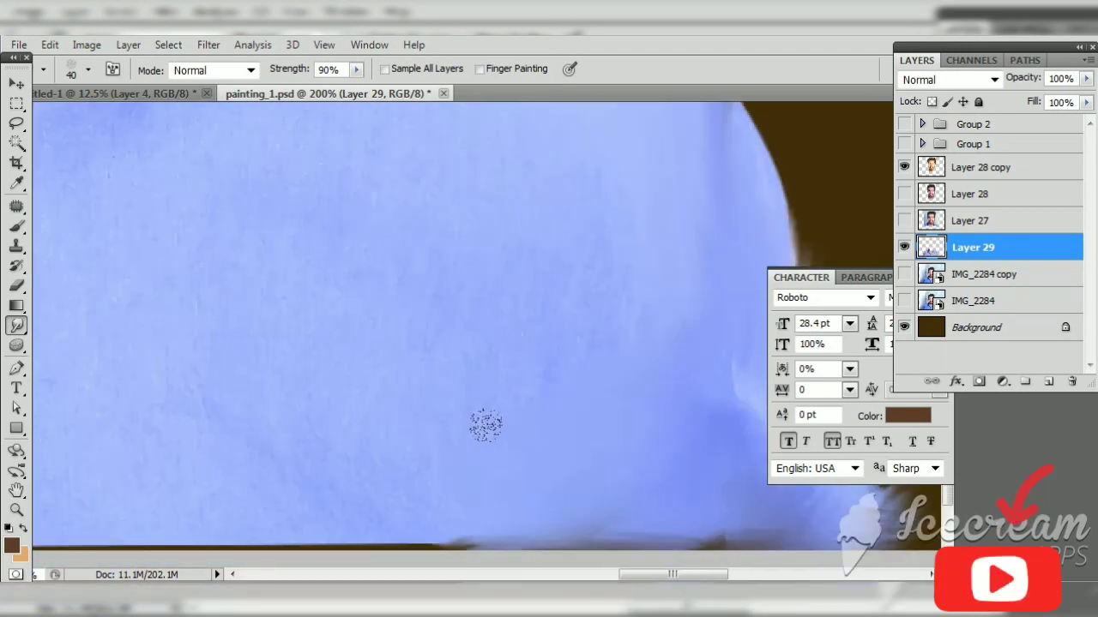
pyautogui.moveTo(516, 142); pyautogui.dragTo(412, 317)
pyautogui.moveTo(524, 272); pyautogui.dragTo(523, 347)
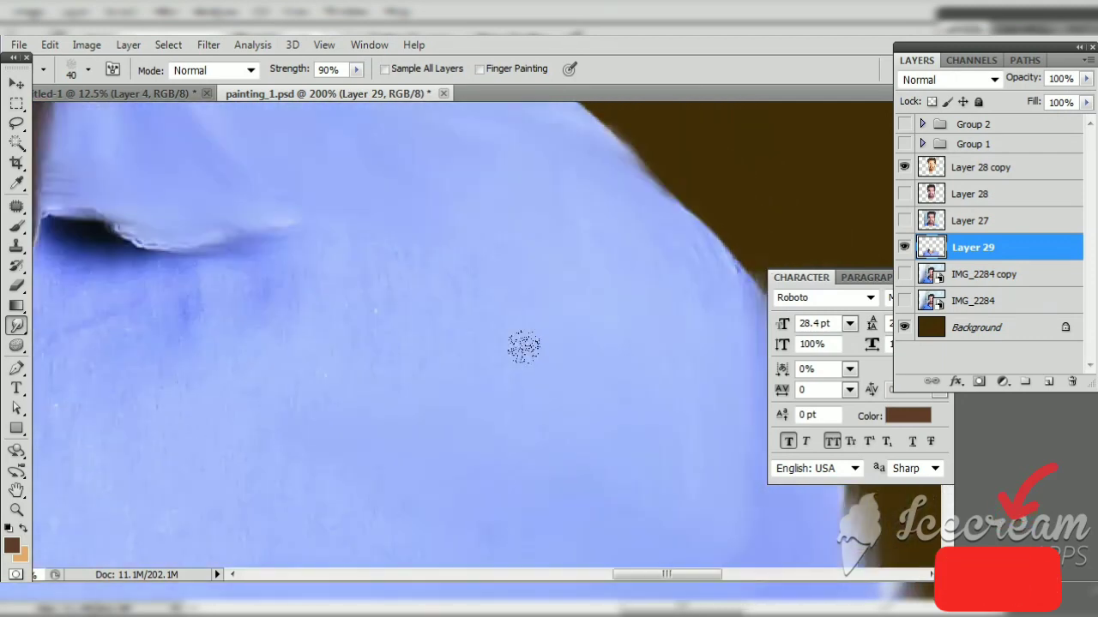
pyautogui.moveTo(313, 368); pyautogui.dragTo(604, 300)
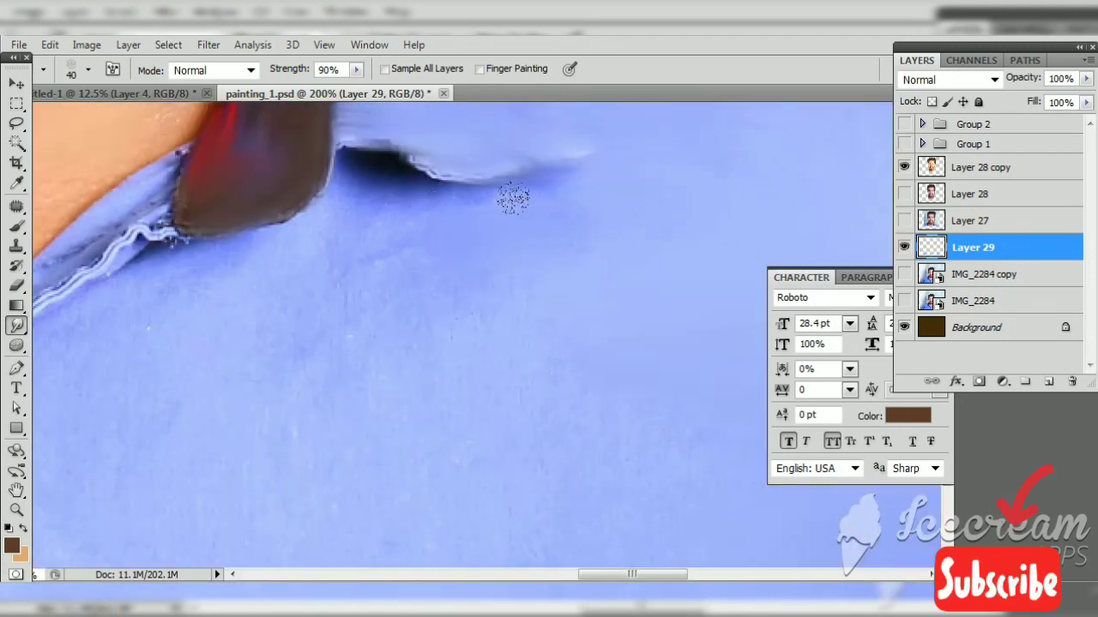
pyautogui.moveTo(343, 176); pyautogui.dragTo(332, 238)
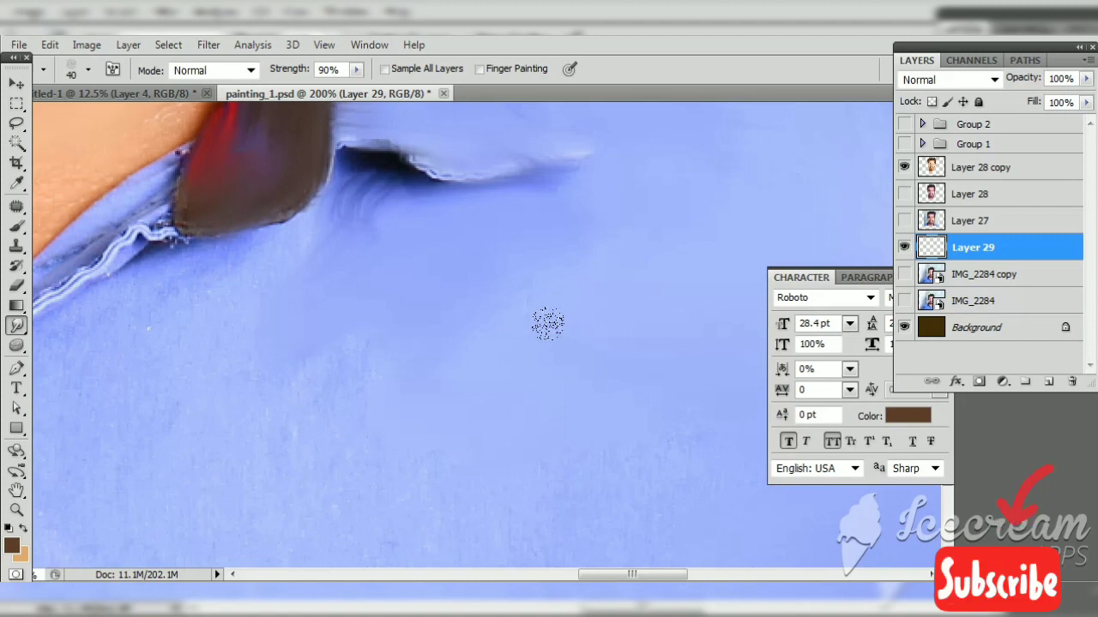
# Step: Smudge across the collar, button area and bottom of the shirt
pyautogui.moveTo(257, 292)
pyautogui.mouseDown()
pyautogui.moveTo(509, 201)
pyautogui.moveTo(622, 276)
pyautogui.mouseUp()
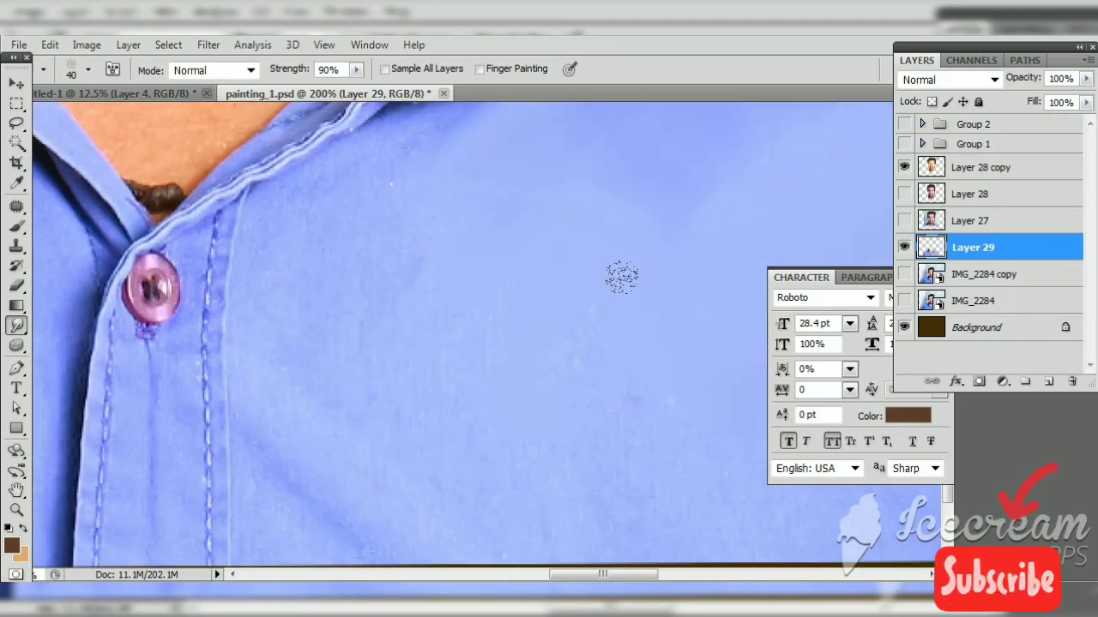
pyautogui.scroll(-2, 622, 276)
pyautogui.moveTo(705, 515); pyautogui.dragTo(603, 426)
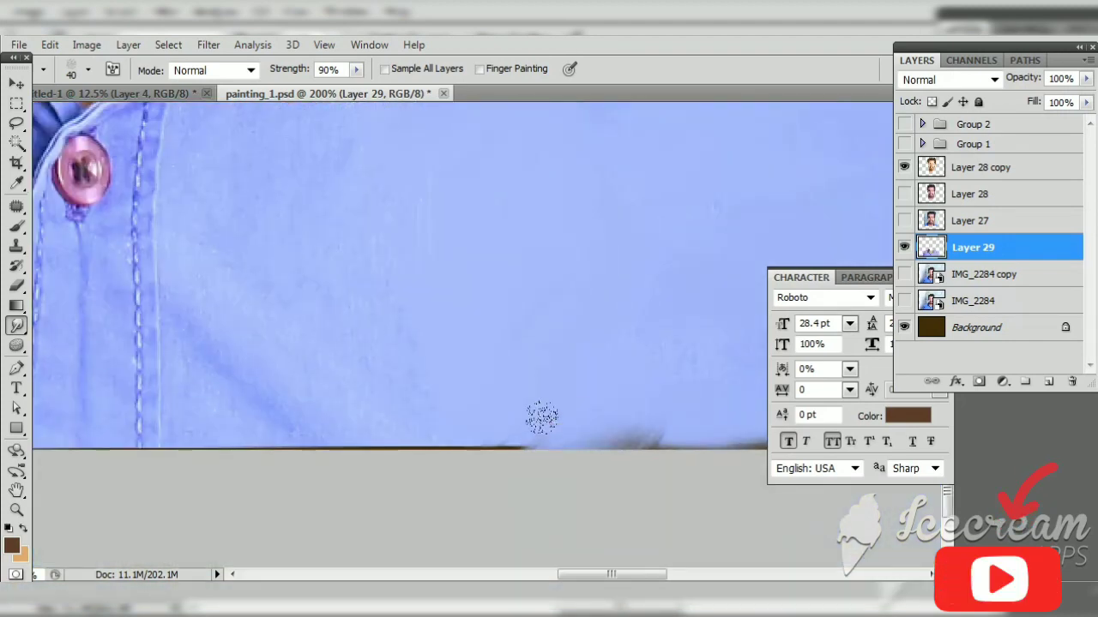
pyautogui.moveTo(231, 443); pyautogui.dragTo(213, 492)
pyautogui.moveTo(595, 349)
pyautogui.mouseDown()
pyautogui.moveTo(375, 455)
pyautogui.moveTo(894, 574)
pyautogui.mouseUp()
pyautogui.scroll(5, 414, 453)
pyautogui.hscroll(-2, 268, 303)
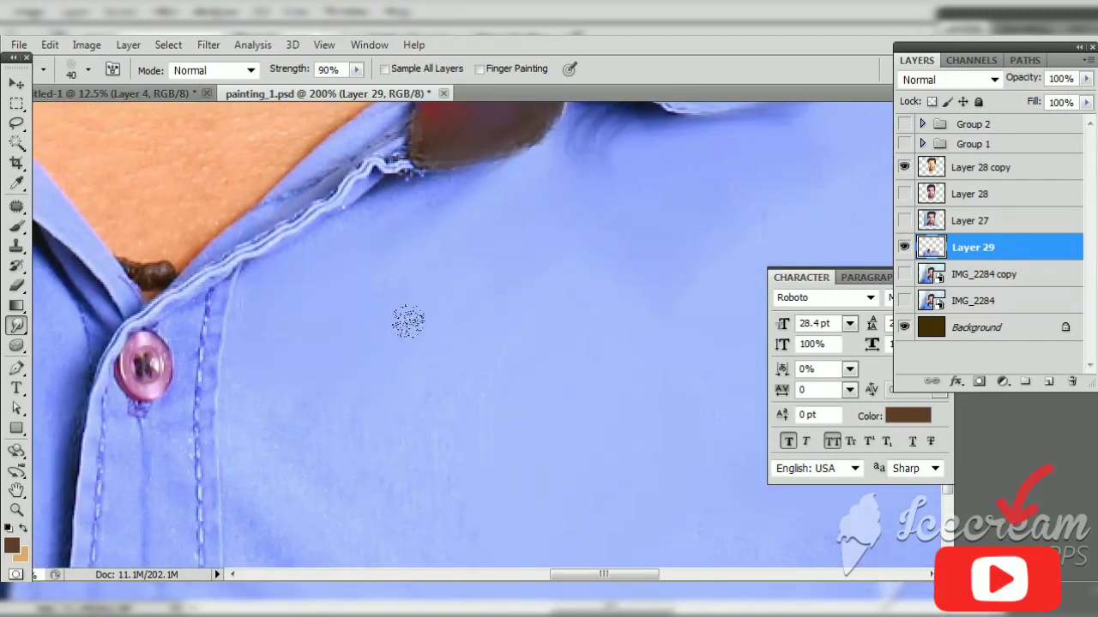
pyautogui.scroll(-2, 314, 368)
pyautogui.scroll(-2, 351, 392)
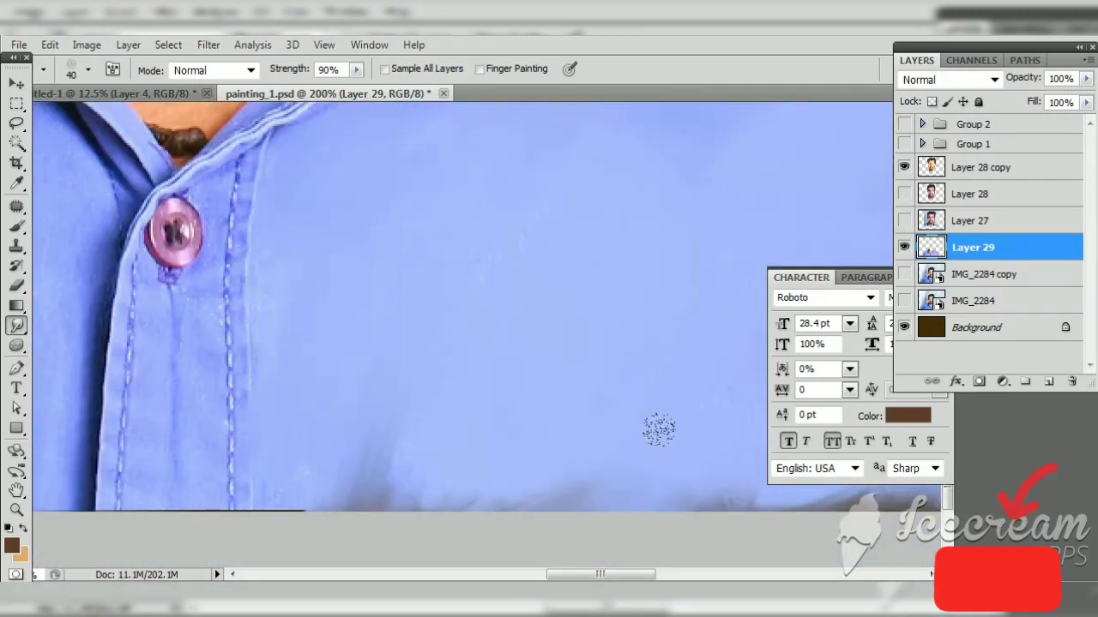
pyautogui.scroll(2, 509, 442)
pyautogui.scroll(2, 697, 275)
pyautogui.hscroll(-2, 697, 275)
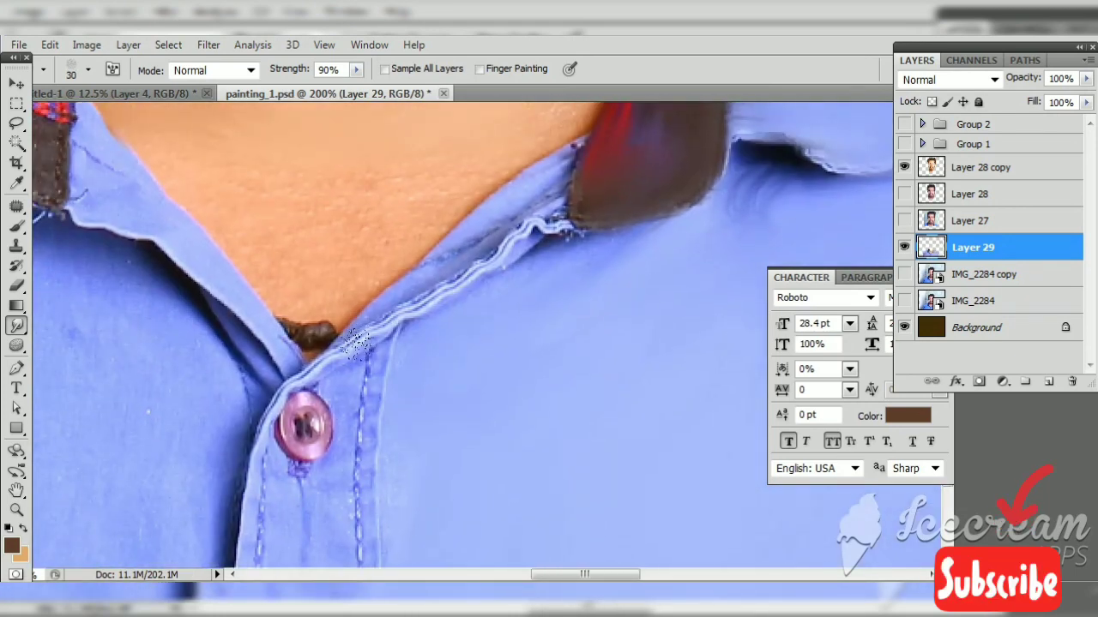
# Step: With a slightly smaller brush, smudge away the collar's stitched edge and extend its crease
pyautogui.press('[')
pyautogui.moveTo(356, 344); pyautogui.dragTo(542, 173)
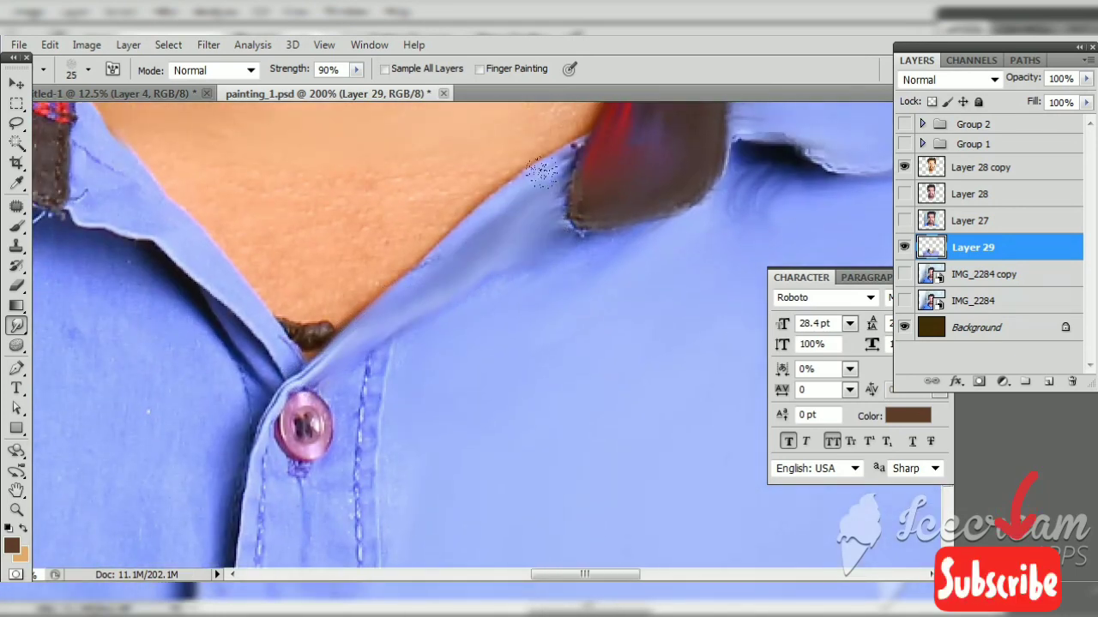
pyautogui.moveTo(720, 174)
pyautogui.mouseDown()
pyautogui.moveTo(540, 282)
pyautogui.moveTo(703, 296)
pyautogui.moveTo(506, 351)
pyautogui.moveTo(580, 310)
pyautogui.mouseUp()
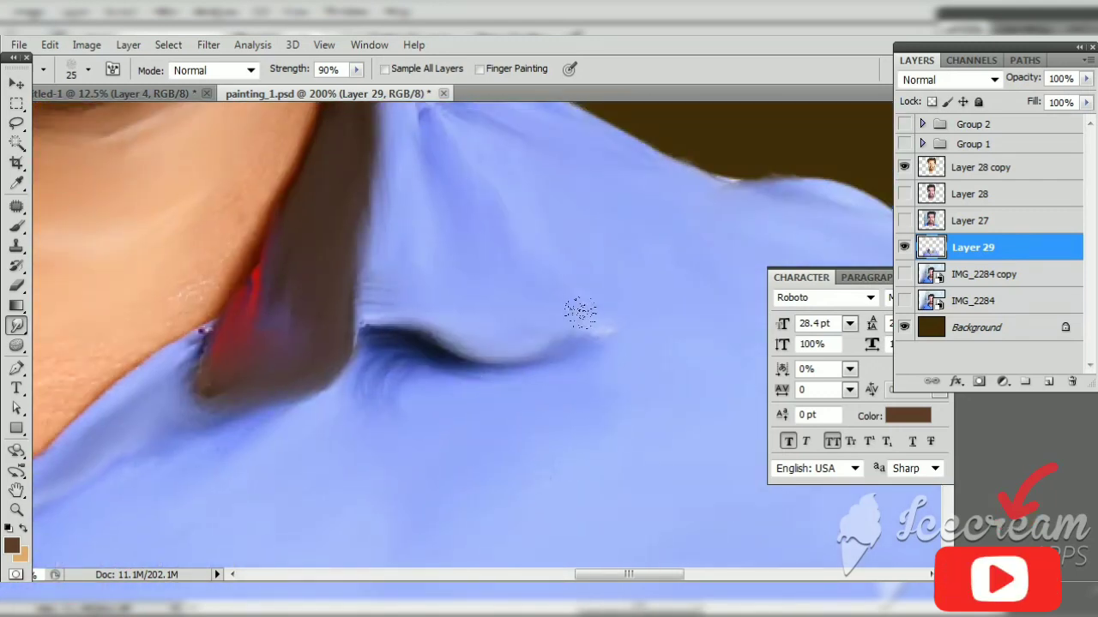
pyautogui.scroll(-2, 647, 252)
pyautogui.scroll(-5, 399, 331)
pyautogui.scroll(-2, 392, 380)
pyautogui.hscroll(-2, 392, 380)
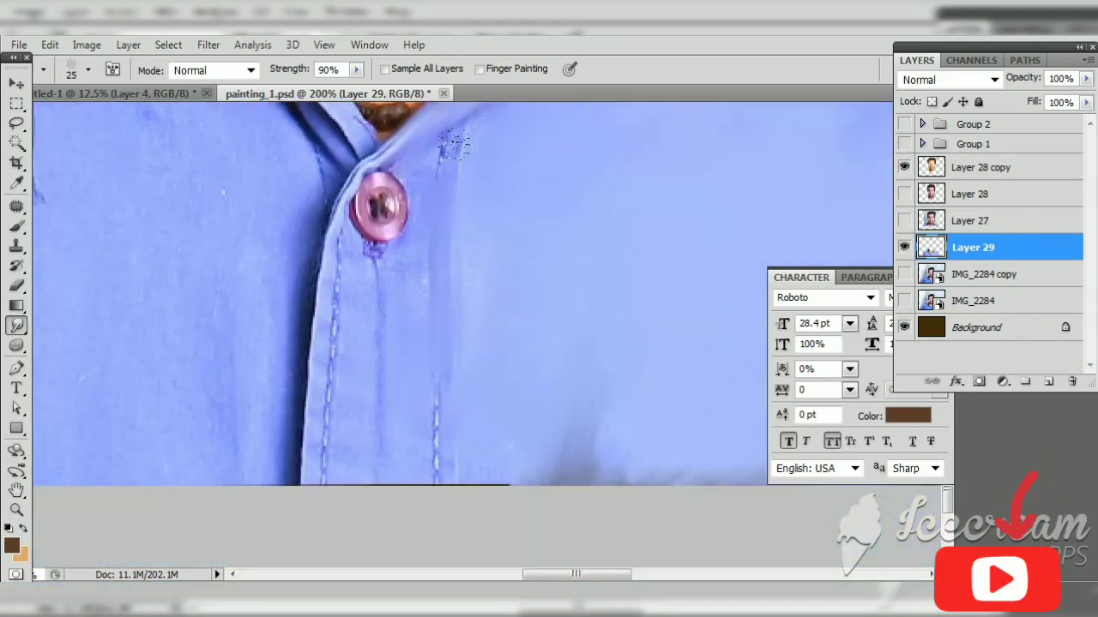
# Step: Blur the shirt button into a smooth disc and remove the crease beside the collar
pyautogui.moveTo(375, 182)
pyautogui.mouseDown()
pyautogui.moveTo(381, 210)
pyautogui.moveTo(359, 264)
pyautogui.mouseUp()
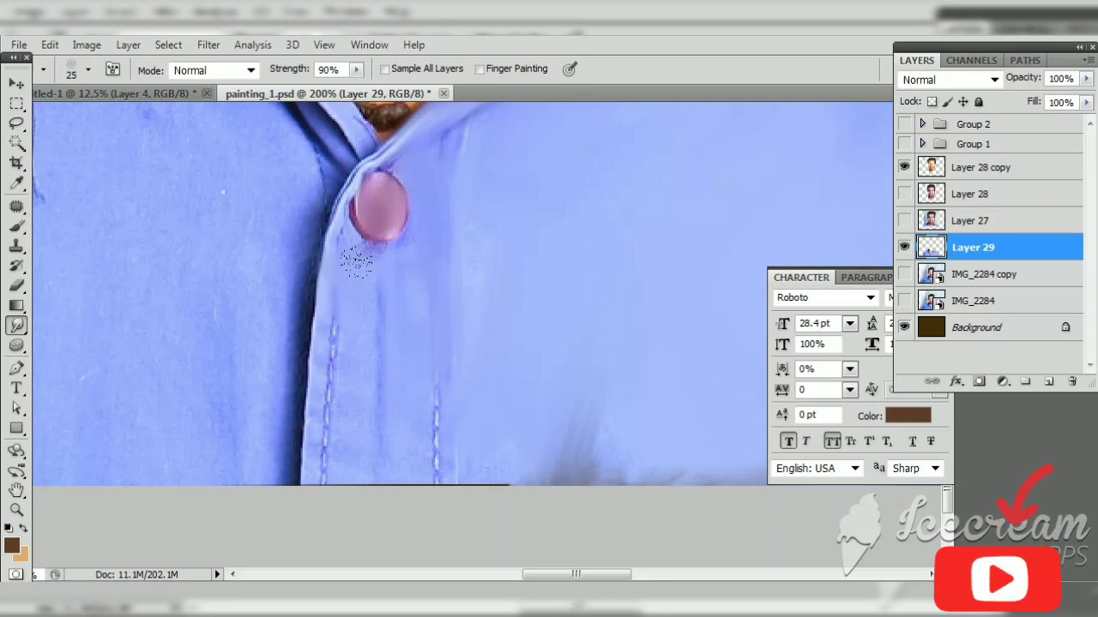
pyautogui.scroll(-1, 363, 509)
pyautogui.hscroll(-3, 577, 388)
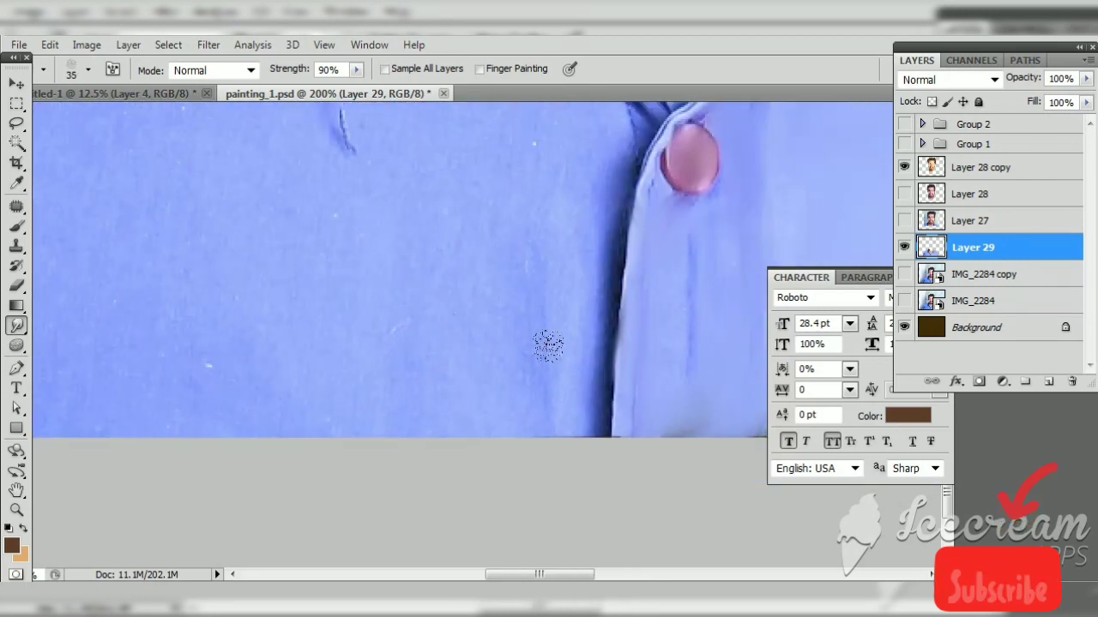
pyautogui.moveTo(578, 304); pyautogui.dragTo(557, 462)
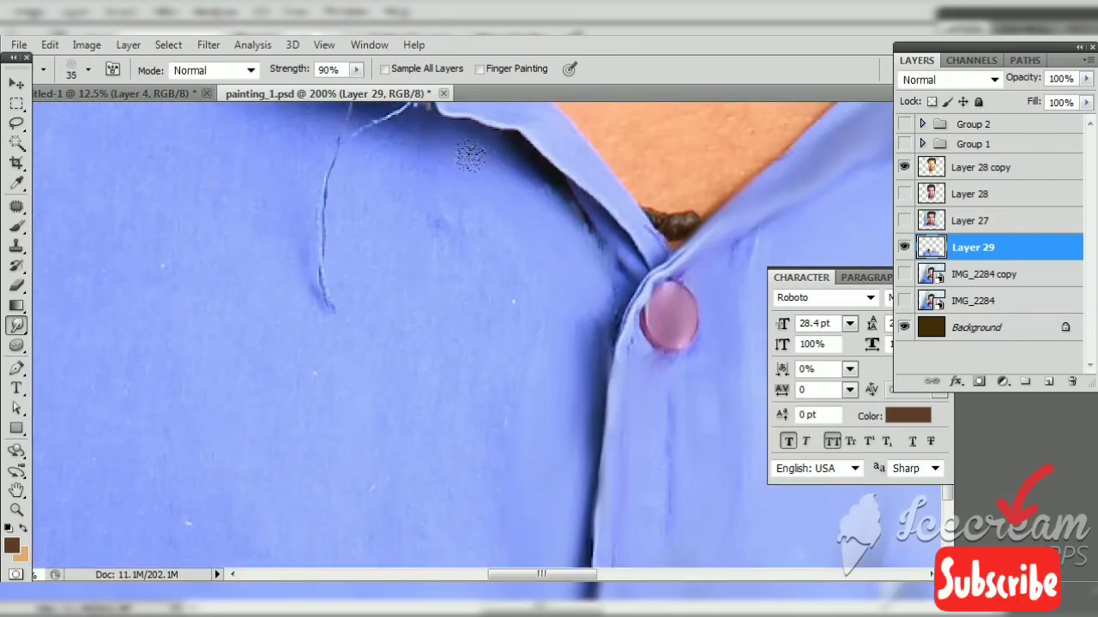
pyautogui.moveTo(470, 155); pyautogui.dragTo(343, 226)
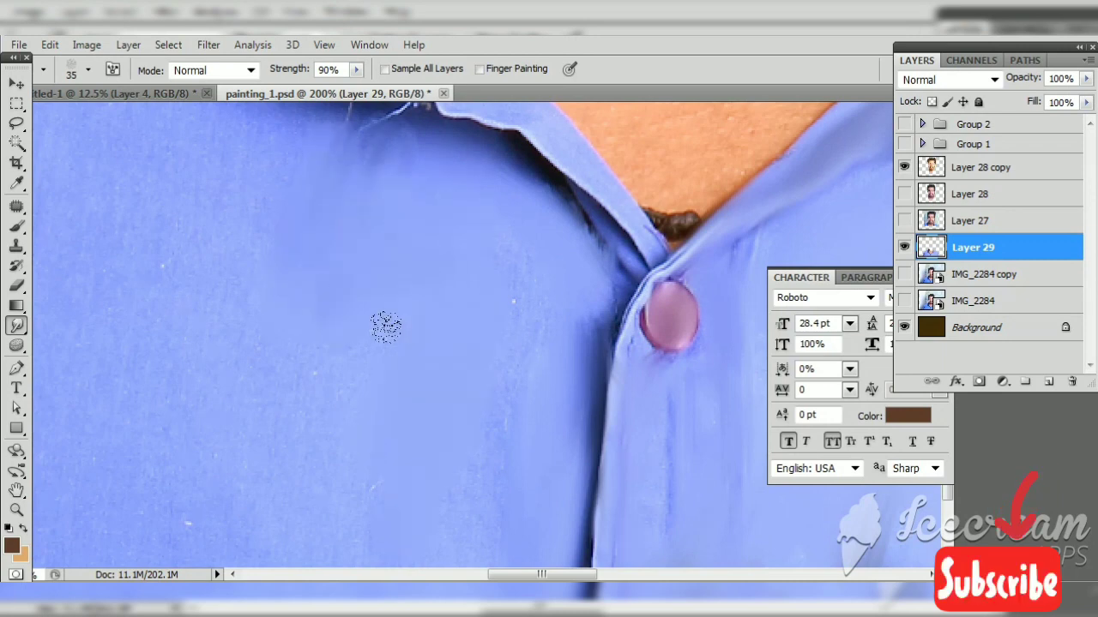
pyautogui.scroll(-2, 395, 399)
pyautogui.hscroll(-1, 396, 400)
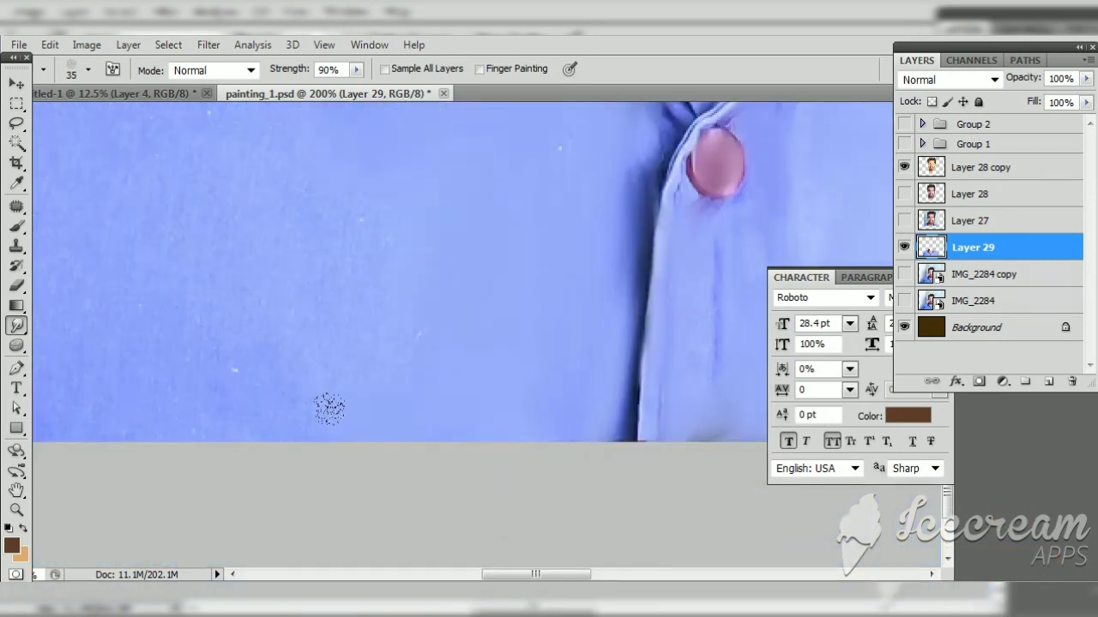
pyautogui.hscroll(-4, 329, 410)
pyautogui.moveTo(601, 182); pyautogui.dragTo(397, 421)
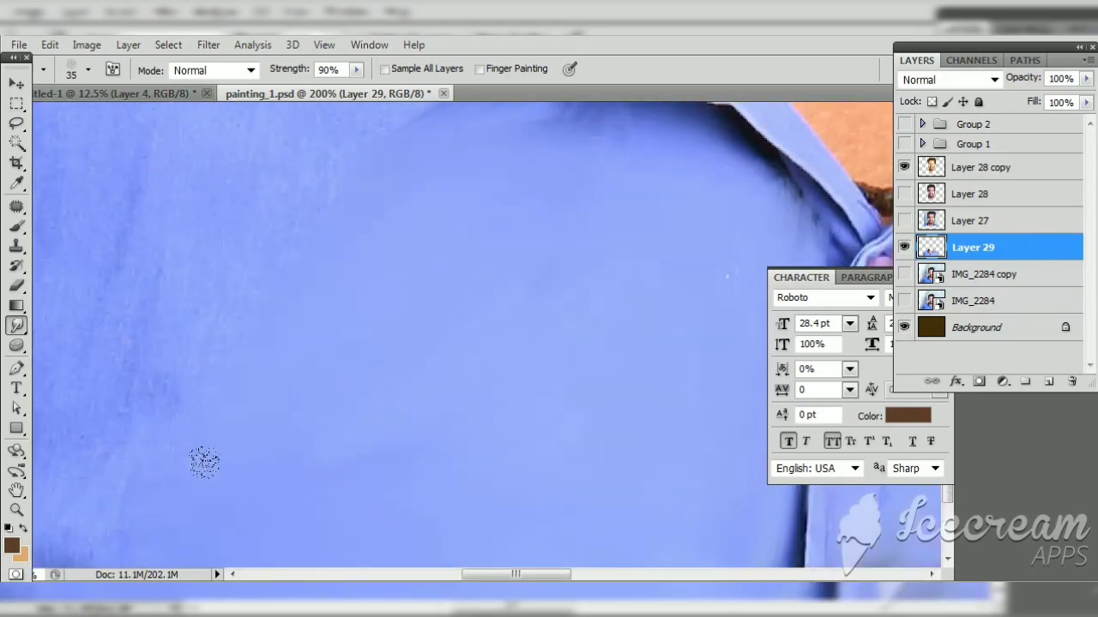
pyautogui.scroll(2, 409, 510)
pyautogui.scroll(3, 575, 375)
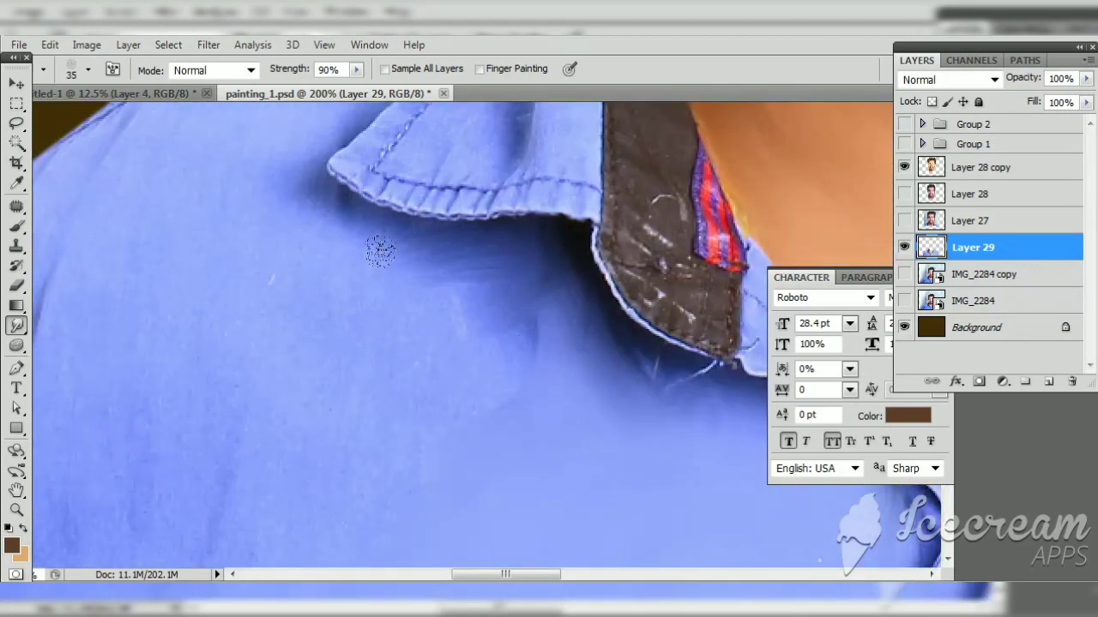
# Step: Soften the light and dark folds near the shirt's lower edge and seam
pyautogui.moveTo(506, 377); pyautogui.dragTo(485, 319)
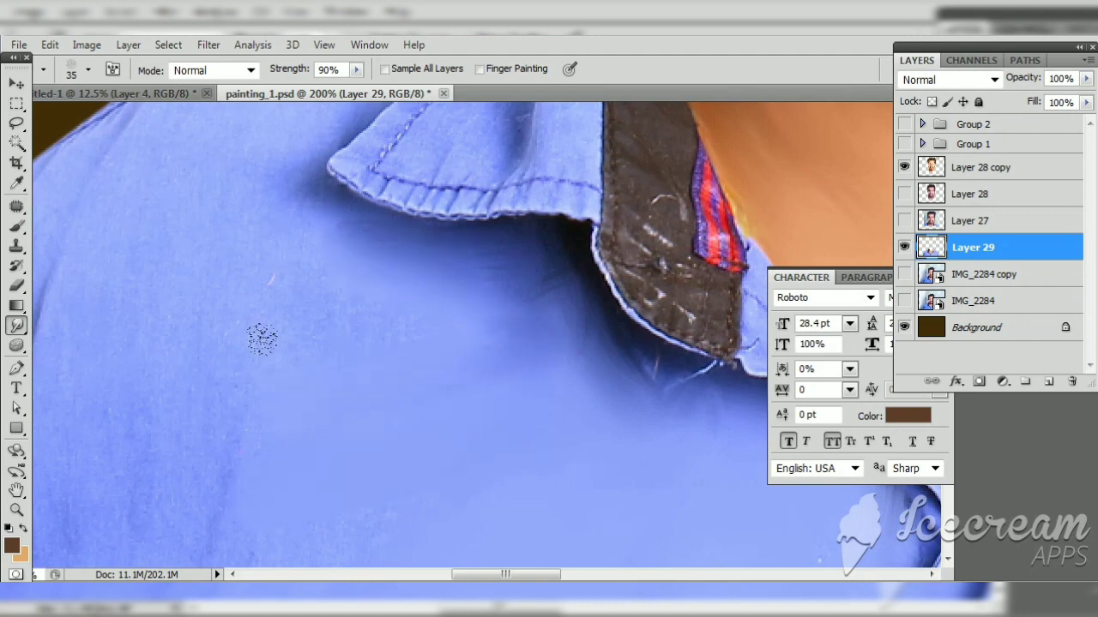
pyautogui.moveTo(262, 339)
pyautogui.mouseDown()
pyautogui.moveTo(277, 221)
pyautogui.moveTo(554, 289)
pyautogui.moveTo(652, 249)
pyautogui.mouseUp()
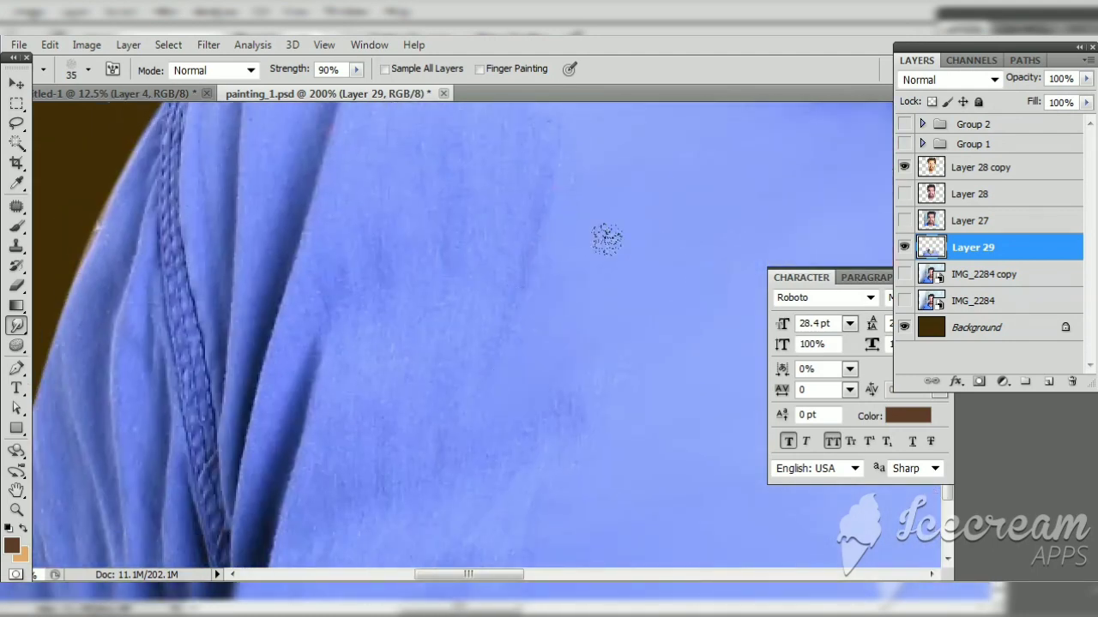
pyautogui.moveTo(514, 448); pyautogui.dragTo(534, 380)
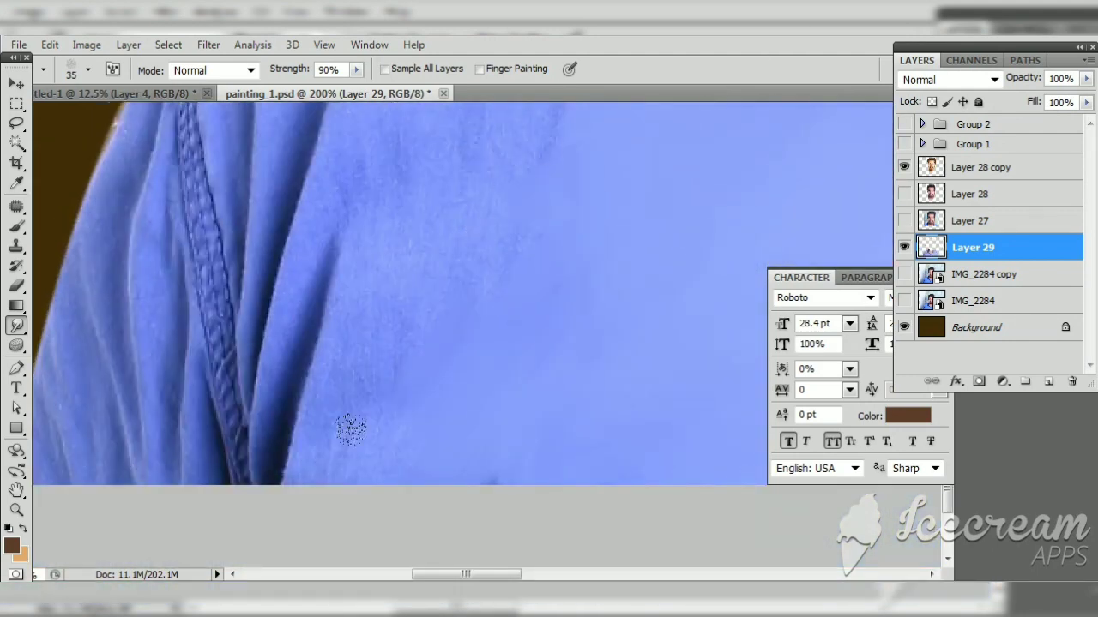
pyautogui.moveTo(309, 450); pyautogui.dragTo(374, 363)
pyautogui.moveTo(476, 322); pyautogui.dragTo(466, 443)
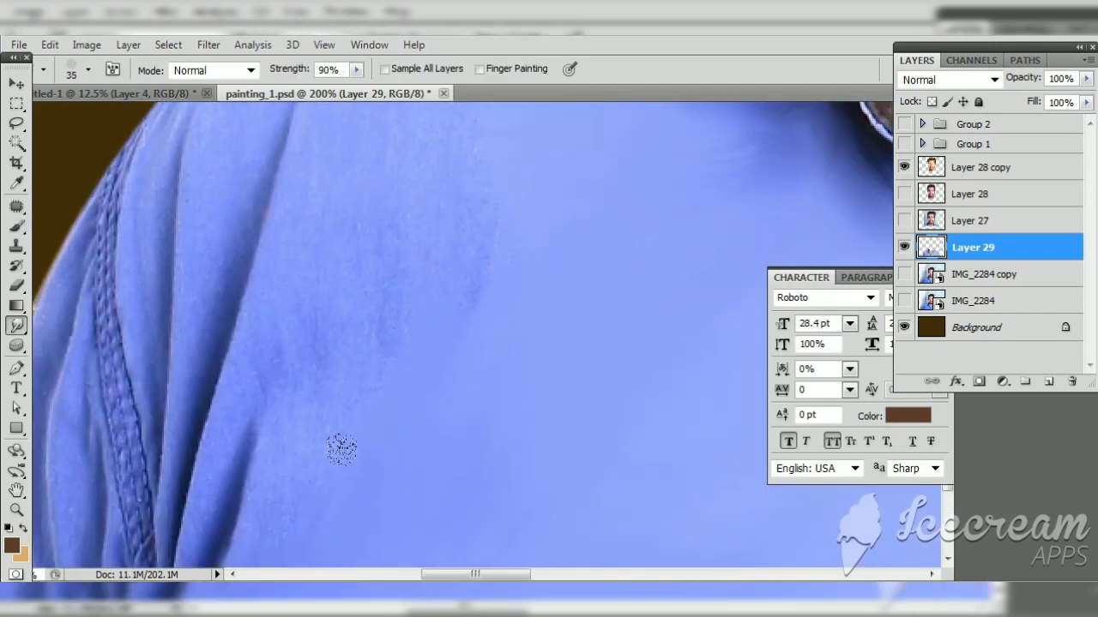
pyautogui.moveTo(251, 527); pyautogui.dragTo(197, 515)
pyautogui.moveTo(256, 416); pyautogui.dragTo(218, 549)
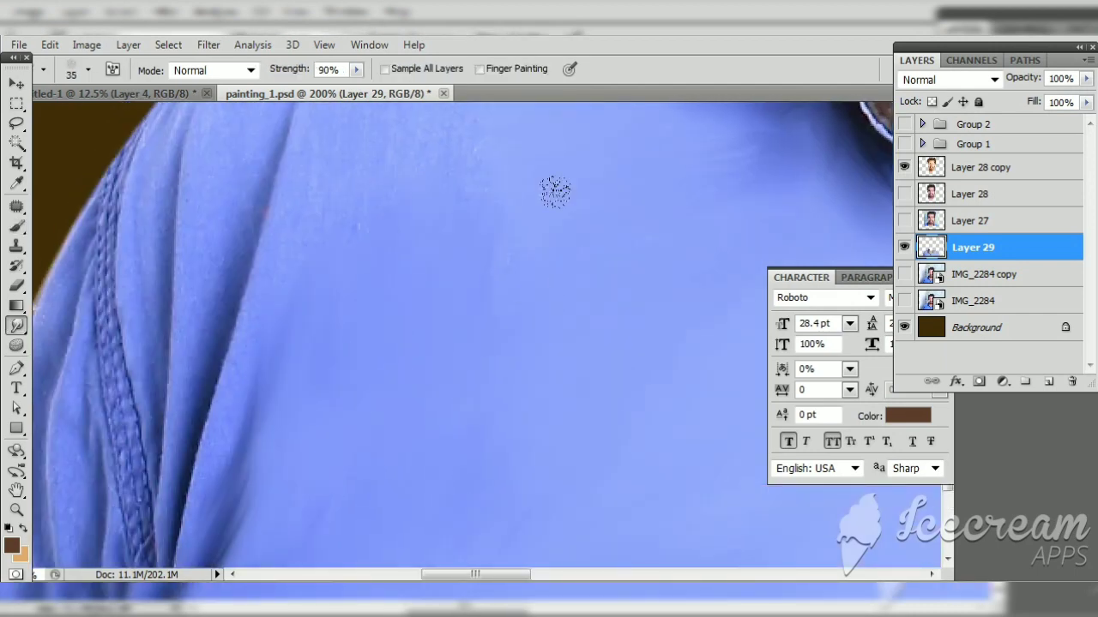
# Step: Smooth the collar's stitched ridge, striped edge and the shadow under the collar tip
pyautogui.moveTo(527, 277); pyautogui.dragTo(346, 388)
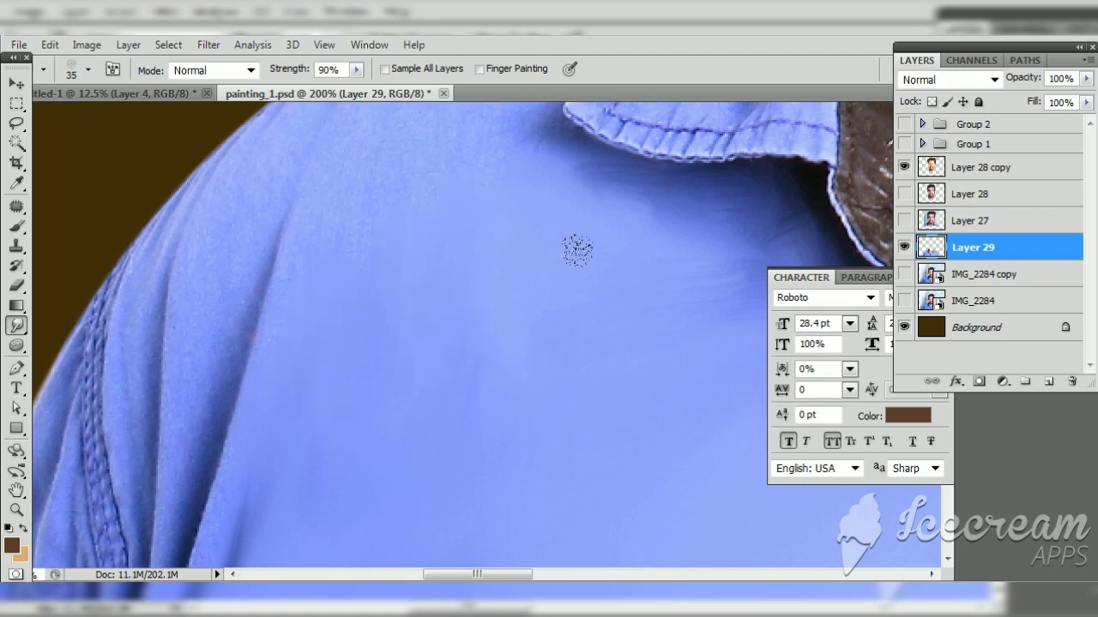
pyautogui.moveTo(578, 249); pyautogui.dragTo(576, 379)
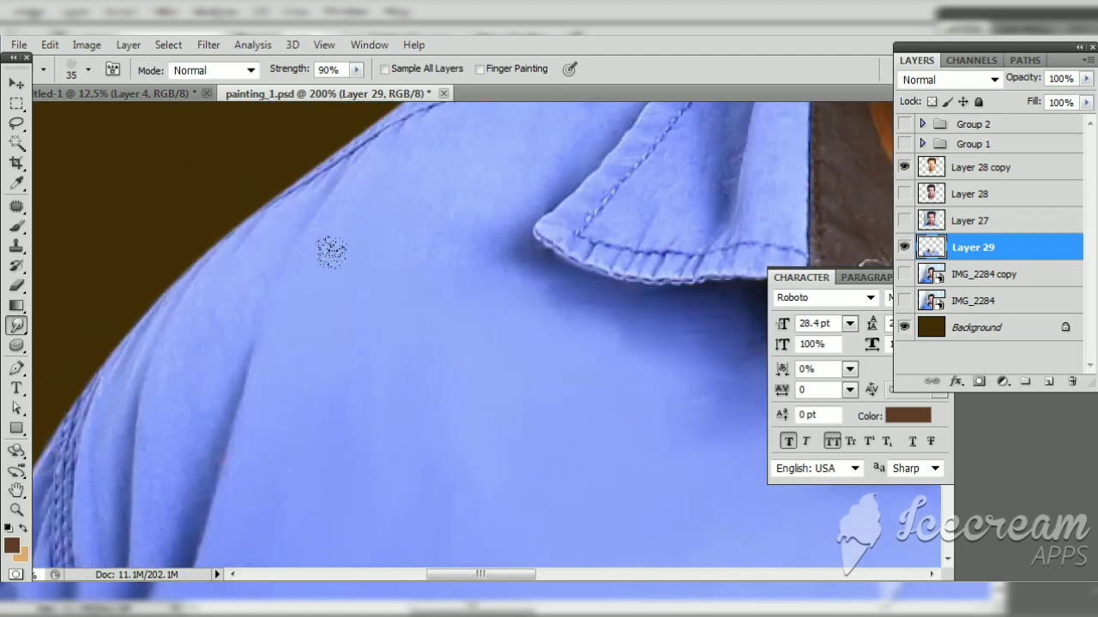
pyautogui.scroll(3, 331, 251)
pyautogui.moveTo(518, 182); pyautogui.dragTo(660, 150)
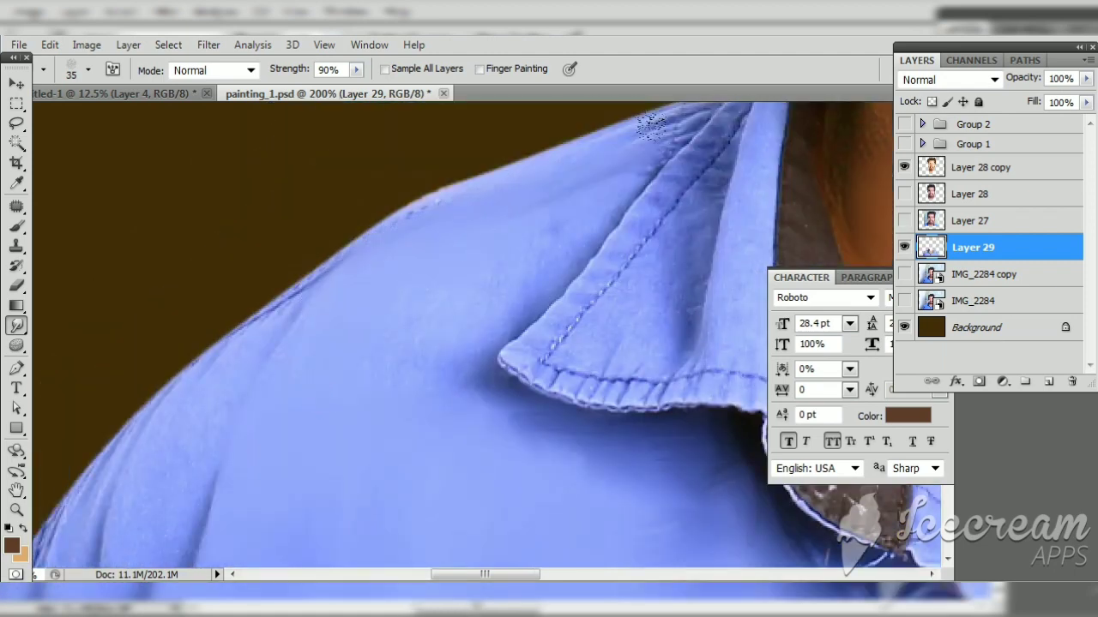
pyautogui.moveTo(399, 359); pyautogui.dragTo(547, 332)
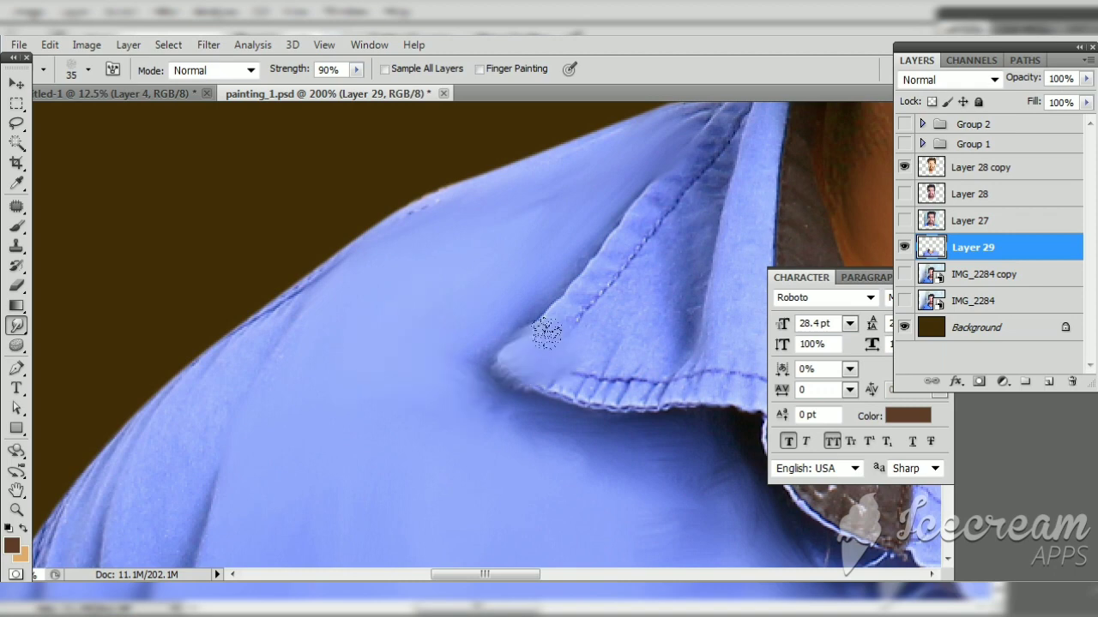
pyautogui.moveTo(624, 230); pyautogui.dragTo(727, 289)
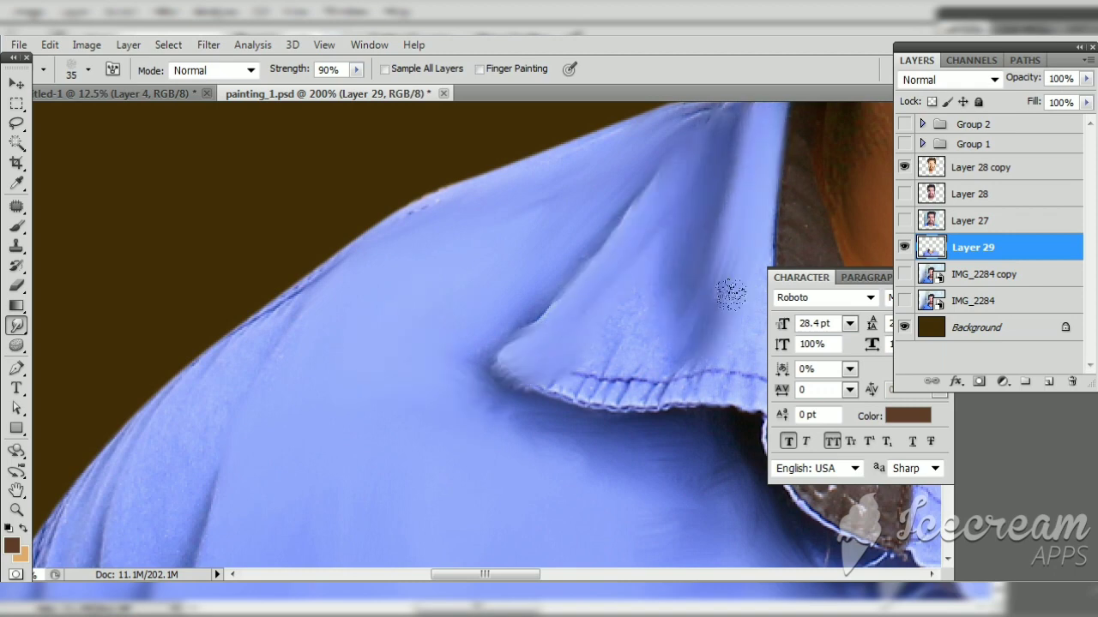
pyautogui.moveTo(720, 342); pyautogui.dragTo(556, 333)
pyautogui.moveTo(658, 347); pyautogui.dragTo(697, 370)
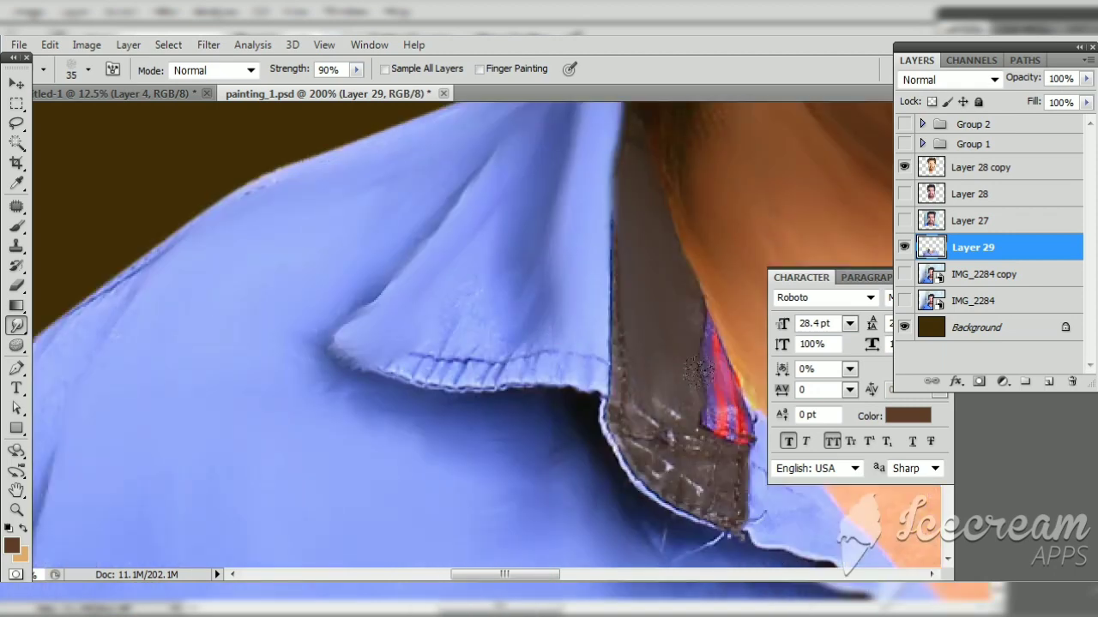
pyautogui.moveTo(698, 490); pyautogui.dragTo(651, 470)
pyautogui.moveTo(638, 433)
pyautogui.mouseDown()
pyautogui.moveTo(596, 378)
pyautogui.moveTo(463, 386)
pyautogui.moveTo(477, 338)
pyautogui.moveTo(417, 302)
pyautogui.mouseUp()
# Step: Smudge the left shoulder's stitched seam and neighbouring fold into soft strokes
pyautogui.scroll(-3, 418, 302)
pyautogui.hscroll(3, 485, 238)
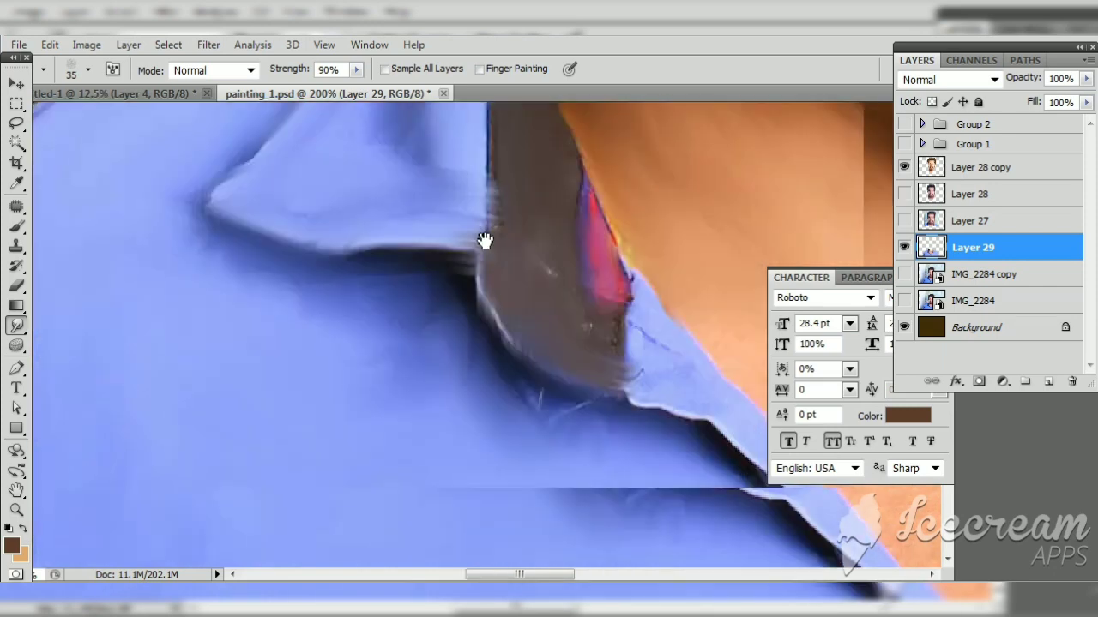
pyautogui.scroll(-2, 642, 325)
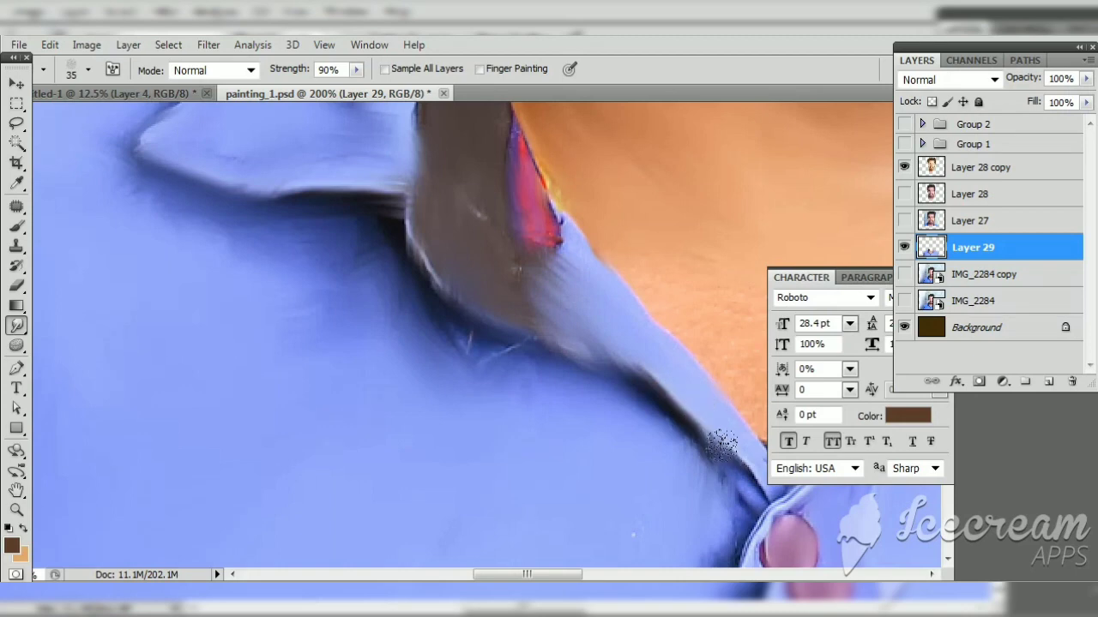
pyautogui.scroll(3, 717, 436)
pyautogui.hscroll(-3, 598, 507)
pyautogui.scroll(-2, 215, 292)
pyautogui.hscroll(-3, 258, 308)
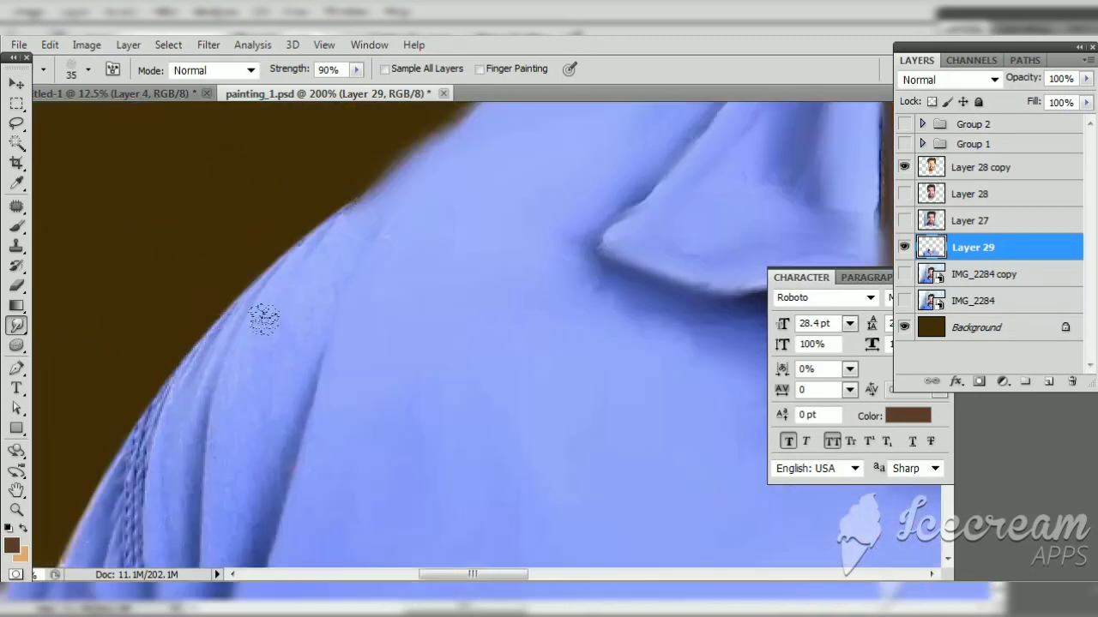
pyautogui.scroll(-3, 274, 214)
pyautogui.hscroll(-1, 287, 184)
pyautogui.moveTo(295, 264); pyautogui.dragTo(283, 475)
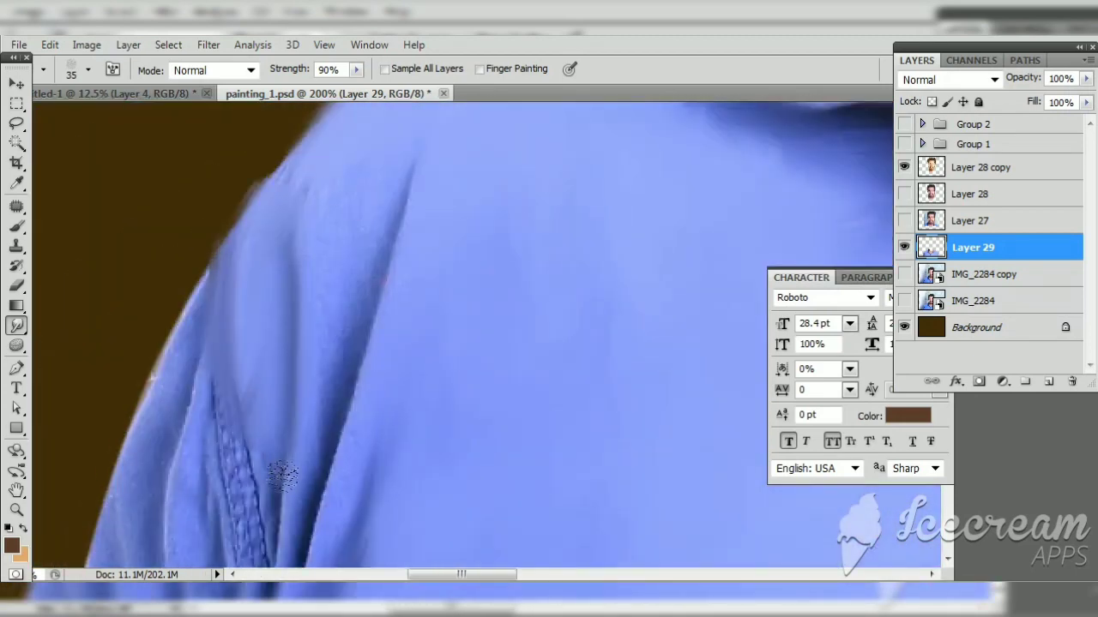
pyautogui.scroll(-3, 355, 128)
pyautogui.hscroll(-1, 355, 127)
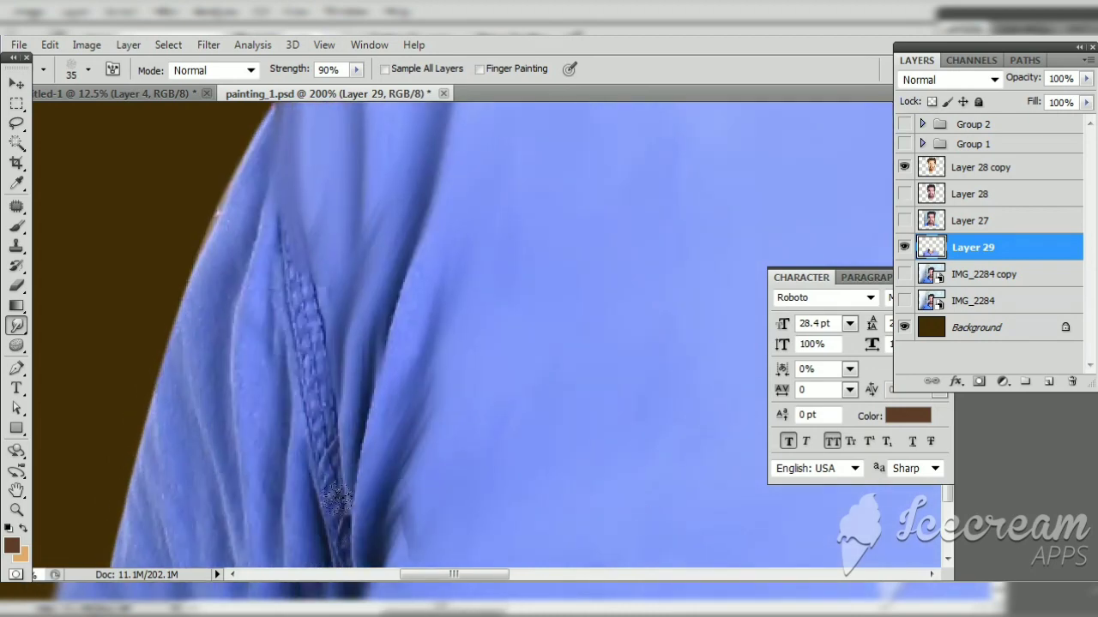
pyautogui.moveTo(337, 498); pyautogui.dragTo(380, 294)
pyautogui.scroll(-2, 391, 465)
pyautogui.moveTo(296, 206)
pyautogui.mouseDown()
pyautogui.moveTo(324, 485)
pyautogui.moveTo(255, 483)
pyautogui.moveTo(252, 143)
pyautogui.moveTo(226, 437)
pyautogui.moveTo(148, 508)
pyautogui.mouseUp()
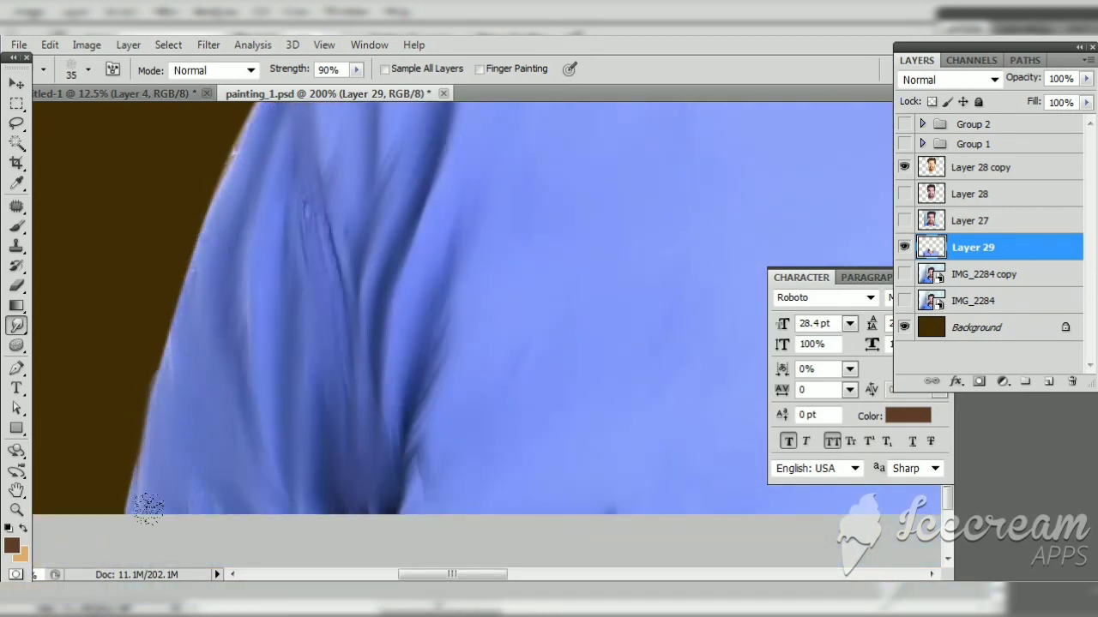
pyautogui.scroll(-3, 368, 375)
# Step: Erase the shirt's bottom edge into a ragged line that reveals the dark brown background
pyautogui.press('e')
pyautogui.moveTo(141, 369)
pyautogui.mouseDown()
pyautogui.moveTo(515, 377)
pyautogui.moveTo(204, 416)
pyautogui.mouseUp()
pyautogui.hscroll(2, 476, 365)
pyautogui.moveTo(348, 376); pyautogui.dragTo(626, 377)
pyautogui.hscroll(3, 626, 377)
pyautogui.moveTo(167, 377); pyautogui.dragTo(763, 377)
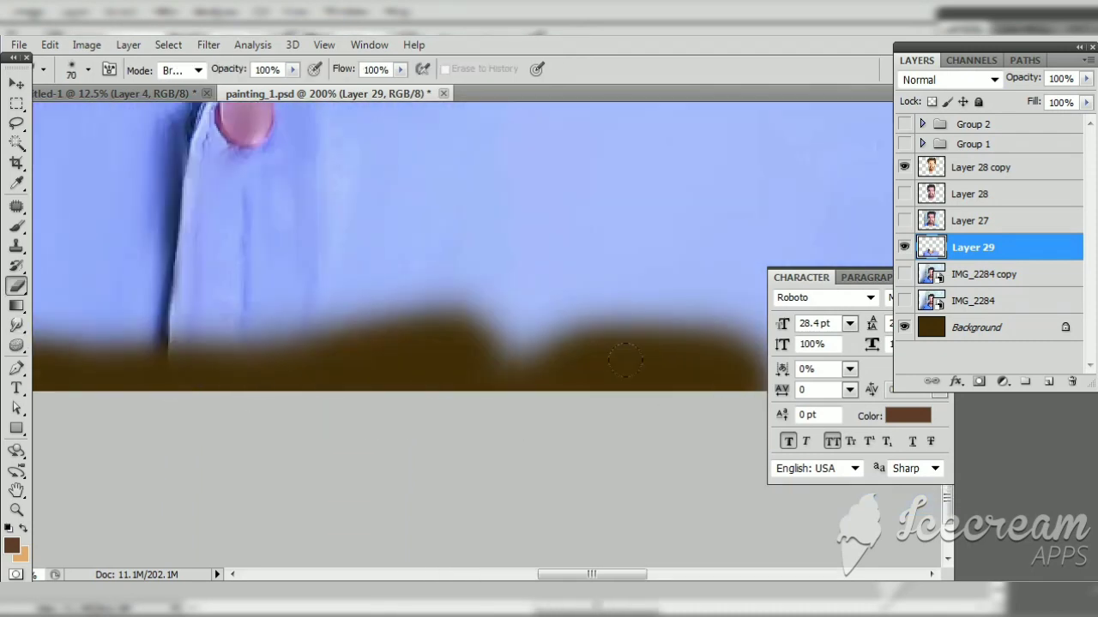
pyautogui.hscroll(3, 764, 377)
pyautogui.moveTo(214, 395); pyautogui.dragTo(618, 395)
pyautogui.hscroll(3, 148, 390)
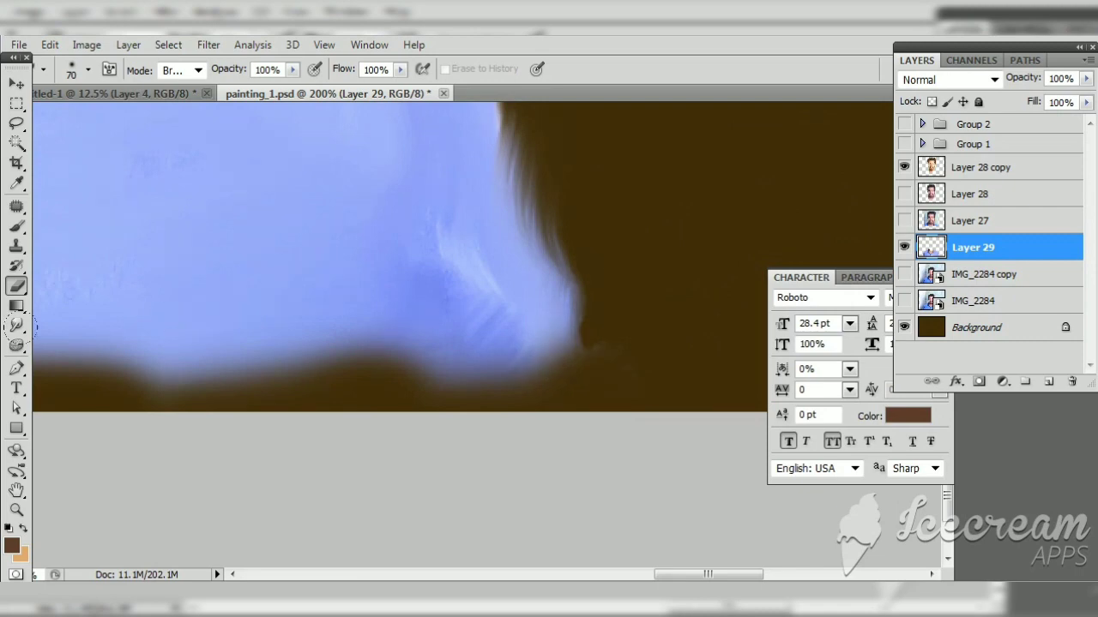
# Step: Return to Smudge, zoom out, and select Layer 28 copy with Layer 29 for resizing
pyautogui.press('r')
pyautogui.hotkey('ctrl', '-')
pyautogui.hotkey('ctrl', '-')
pyautogui.hotkey('ctrl', '-')
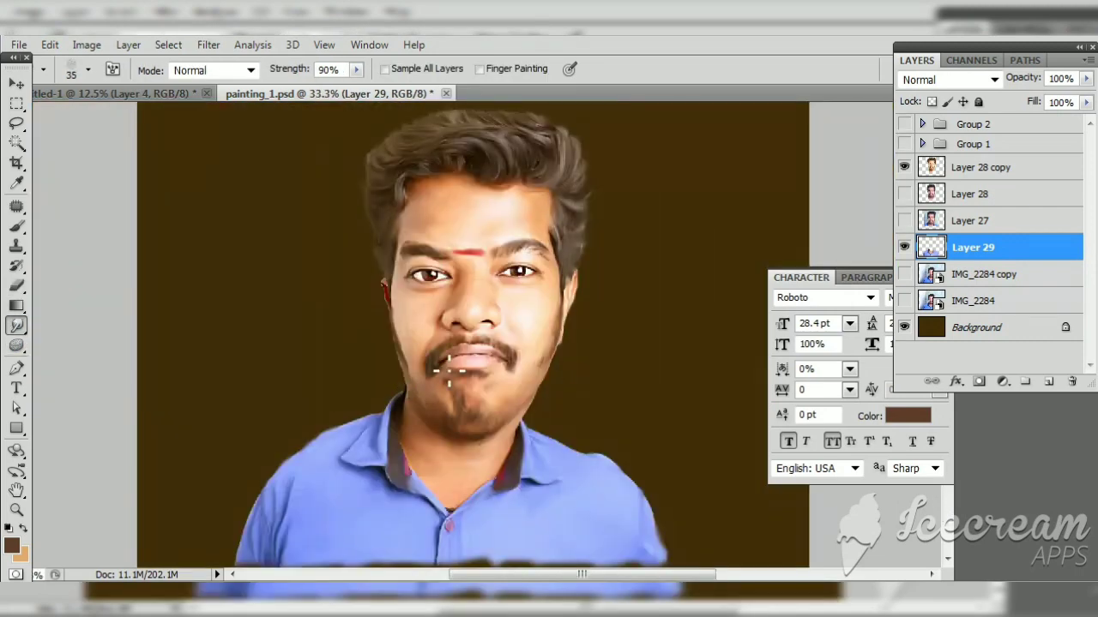
pyautogui.keyDown('ctrl'); pyautogui.click(978, 168); pyautogui.keyUp('ctrl')
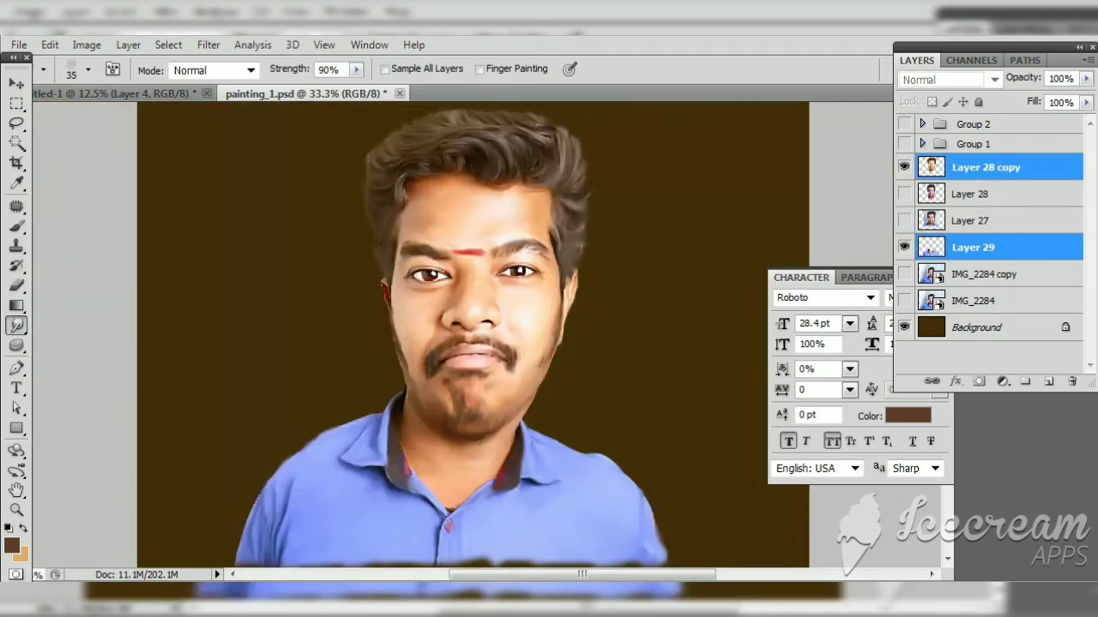
pyautogui.hotkey('ctrl', 't')
# Step: Scale the head-and-shirt layers down to 86.32% and commit the transform
pyautogui.moveTo(661, 115); pyautogui.dragTo(646, 138)
pyautogui.moveTo(509, 243); pyautogui.dragTo(522, 228)
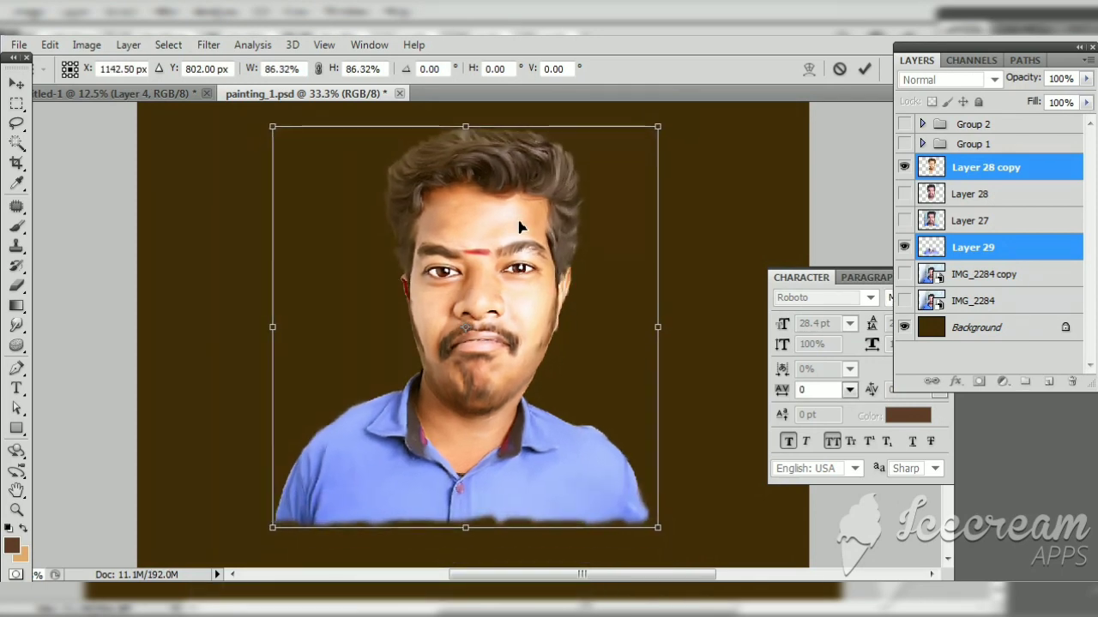
pyautogui.press('Return')
# Step: On Layer 29 alone, smudge the shirt's bottom edge into soft streaks over the brown background
pyautogui.hotkey('ctrl', '+')
pyautogui.moveTo(540, 512); pyautogui.dragTo(539, 322)
pyautogui.click(984, 254)
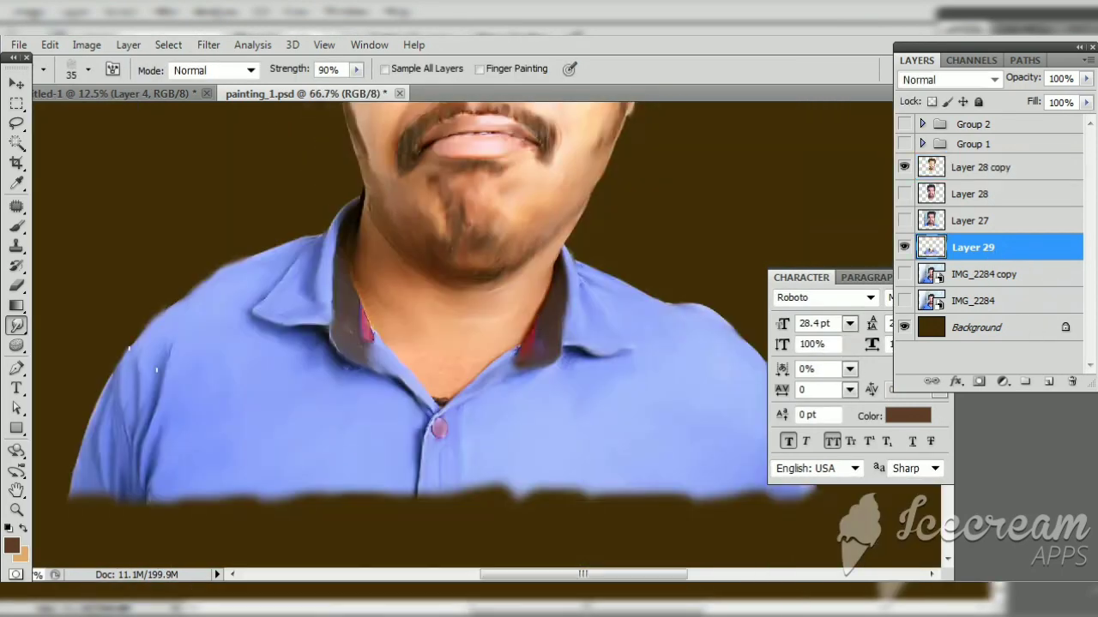
pyautogui.hotkey('ctrl', '+')
pyautogui.moveTo(159, 436); pyautogui.dragTo(343, 317)
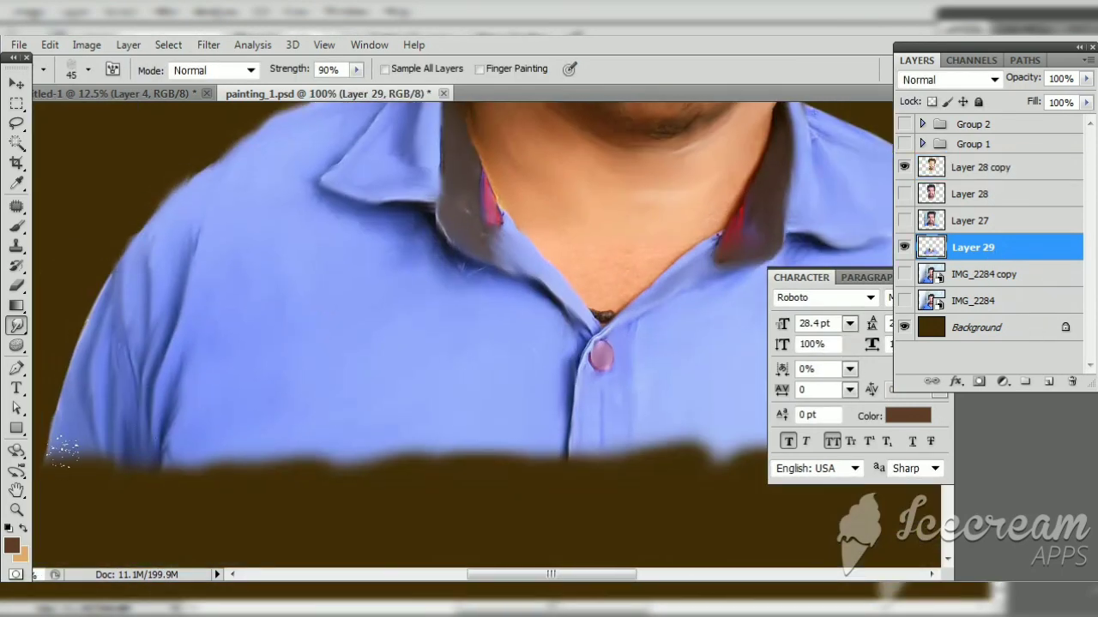
pyautogui.moveTo(60, 439)
pyautogui.mouseDown()
pyautogui.moveTo(549, 458)
pyautogui.moveTo(660, 450)
pyautogui.mouseUp()
pyautogui.moveTo(628, 465)
pyautogui.mouseDown()
pyautogui.moveTo(387, 466)
pyautogui.moveTo(511, 455)
pyautogui.mouseUp()
pyautogui.moveTo(592, 470)
pyautogui.mouseDown()
pyautogui.moveTo(441, 475)
pyautogui.moveTo(690, 454)
pyautogui.mouseUp()
pyautogui.hotkey('ctrl', '-')
pyautogui.hotkey('ctrl', '-')
pyautogui.hotkey('ctrl', '-')
pyautogui.hotkey('ctrl', '-')
pyautogui.hotkey('ctrl', '+')
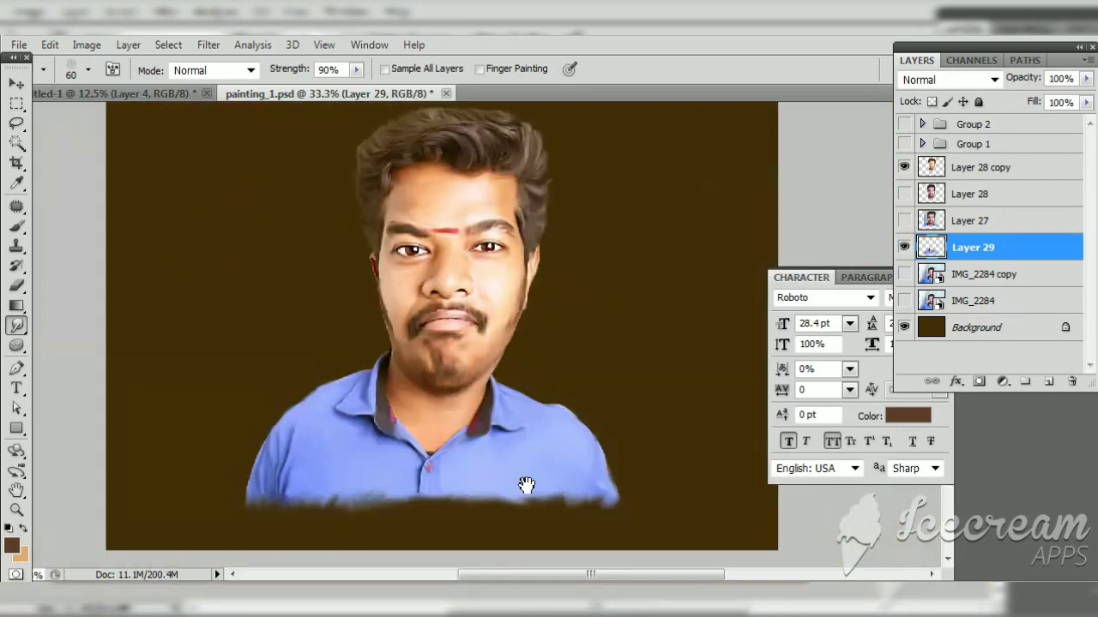
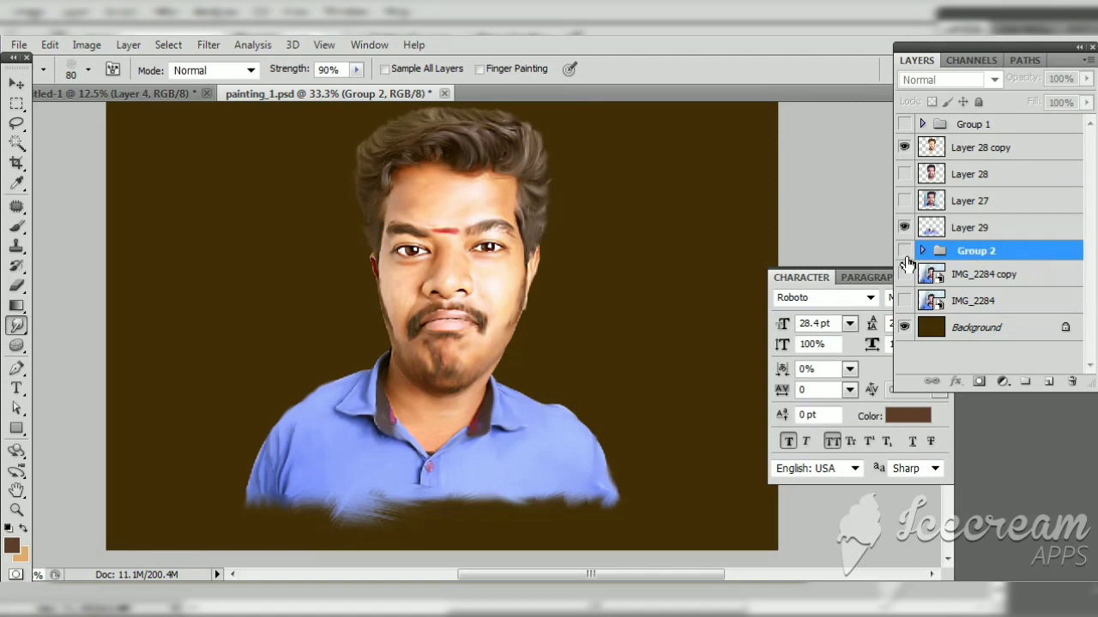
# Step: Show the painted cloudy background group and toggle the top portrait layers to compare
pyautogui.click(904, 251)
pyautogui.click(904, 147)
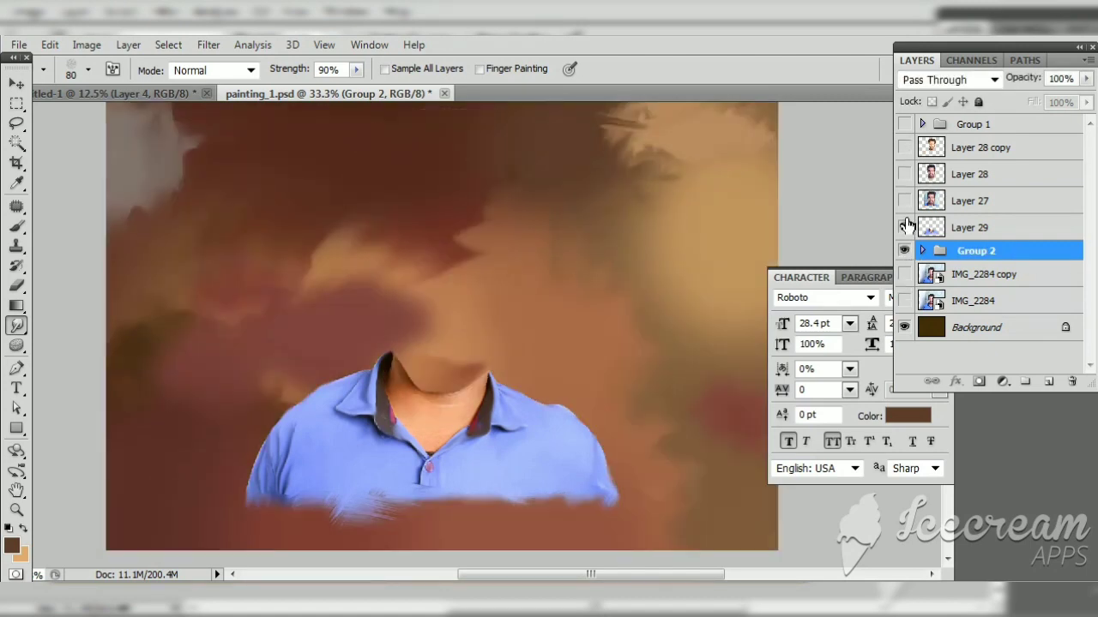
pyautogui.click(904, 228)
pyautogui.click(904, 227)
pyautogui.click(904, 149)
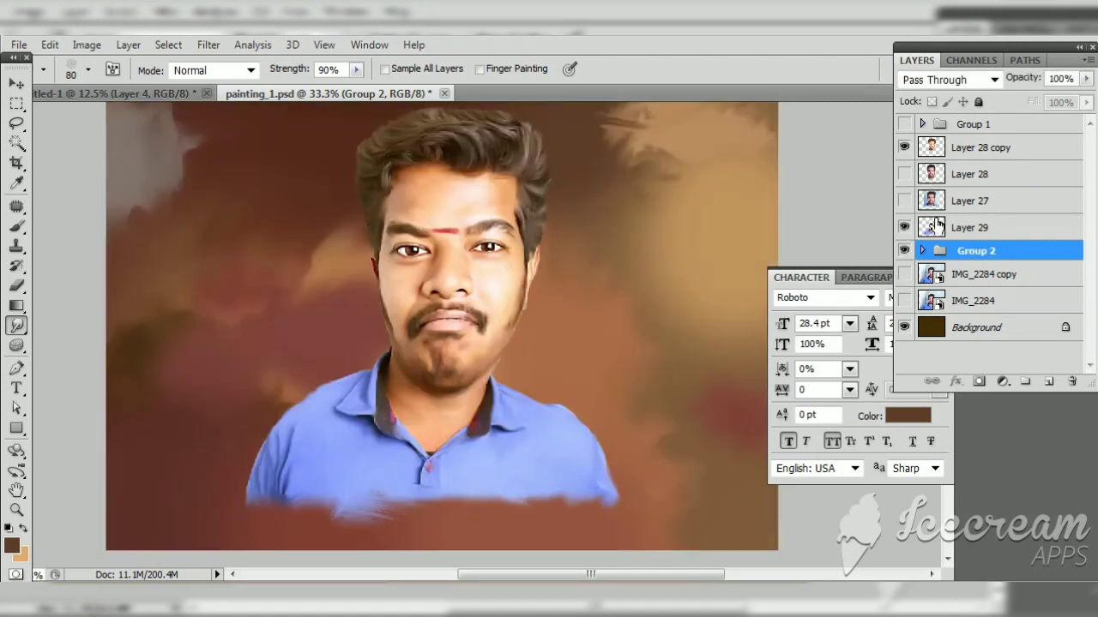
# Step: Load the head selection, add a new layer, and choose a bright magenta brush colour
pyautogui.keyDown('ctrl'); pyautogui.click(932, 149); pyautogui.keyUp('ctrl')
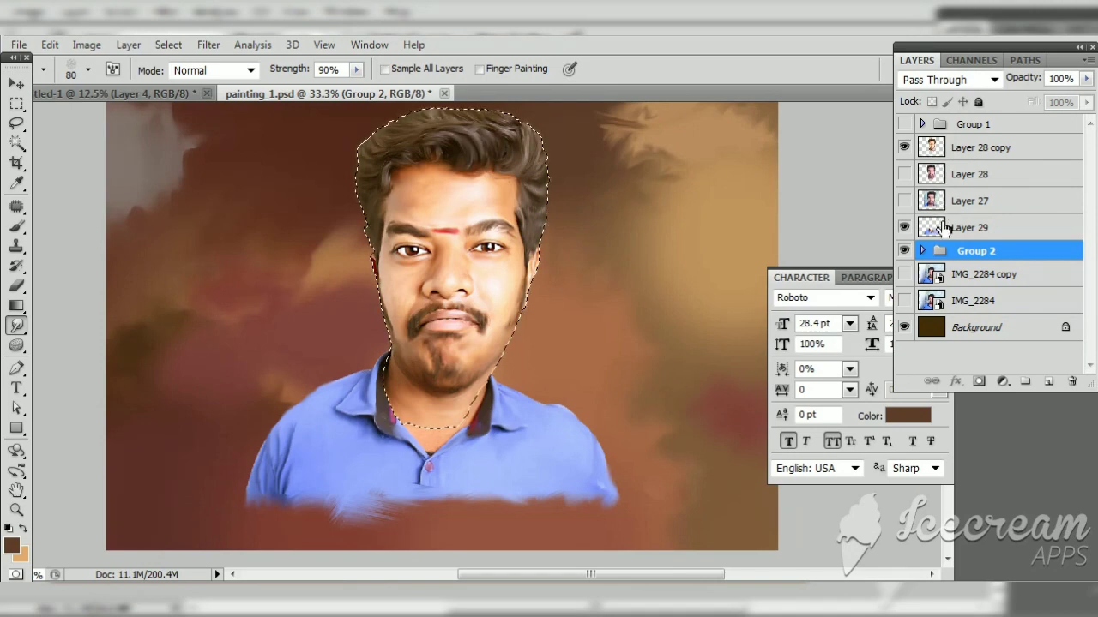
pyautogui.click(1048, 381)
pyautogui.click(13, 545)
pyautogui.click(977, 302)
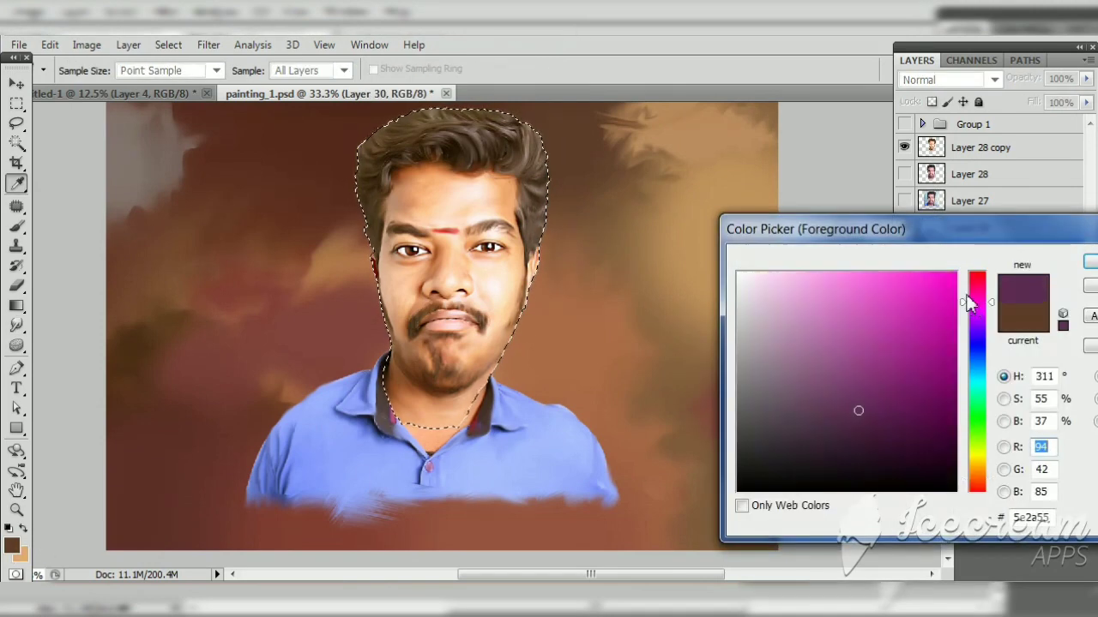
pyautogui.click(945, 288)
pyautogui.click(1087, 268)
pyautogui.press('b')
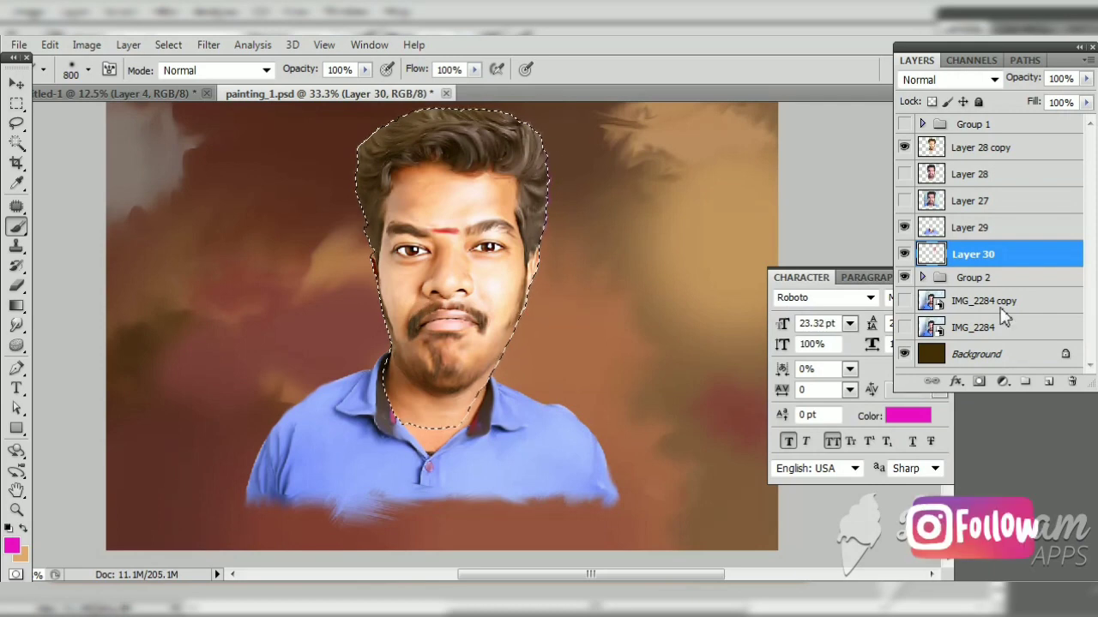
# Step: Paint magenta over the top of the hair and move that layer to the top
pyautogui.hotkey('ctrl', ']')
pyautogui.hotkey('ctrl', ']')
pyautogui.hotkey('ctrl', ']')
pyautogui.hotkey('ctrl', ']')
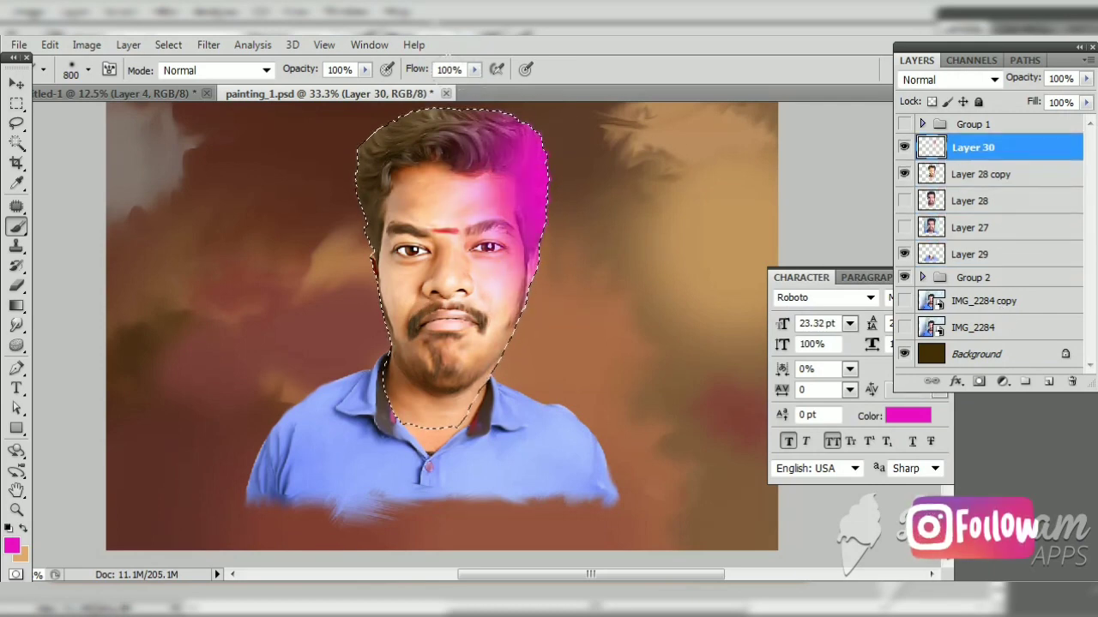
pyautogui.moveTo(523, 129); pyautogui.dragTo(438, 129)
pyautogui.hotkey('ctrl', '-')
pyautogui.hotkey('ctrl', '[')
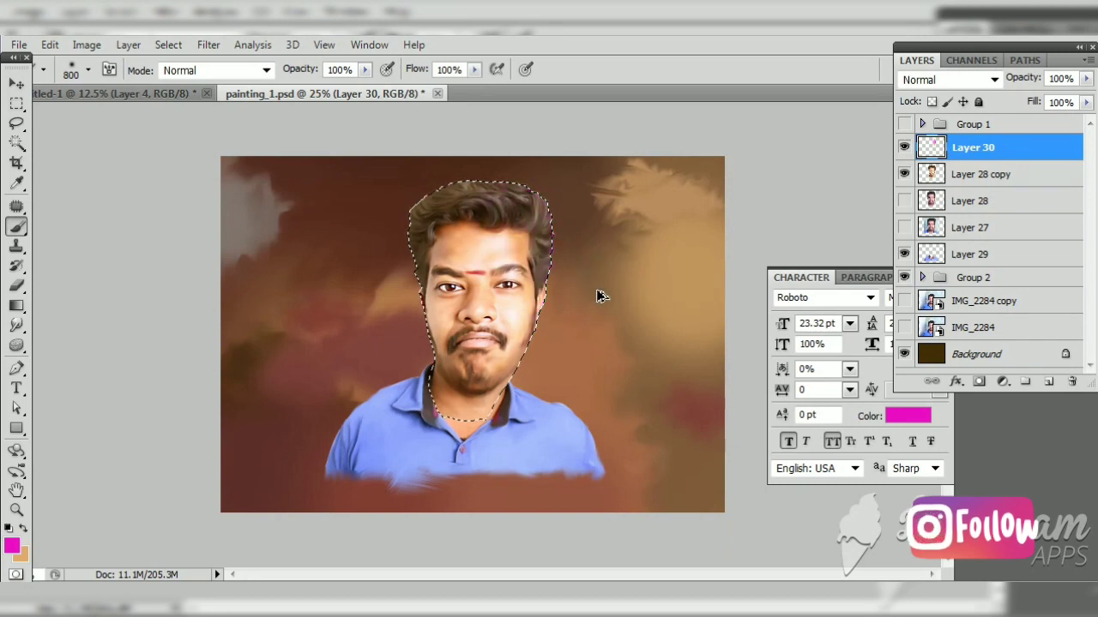
pyautogui.hotkey('ctrl', ']')
pyautogui.hotkey('ctrl', '[')
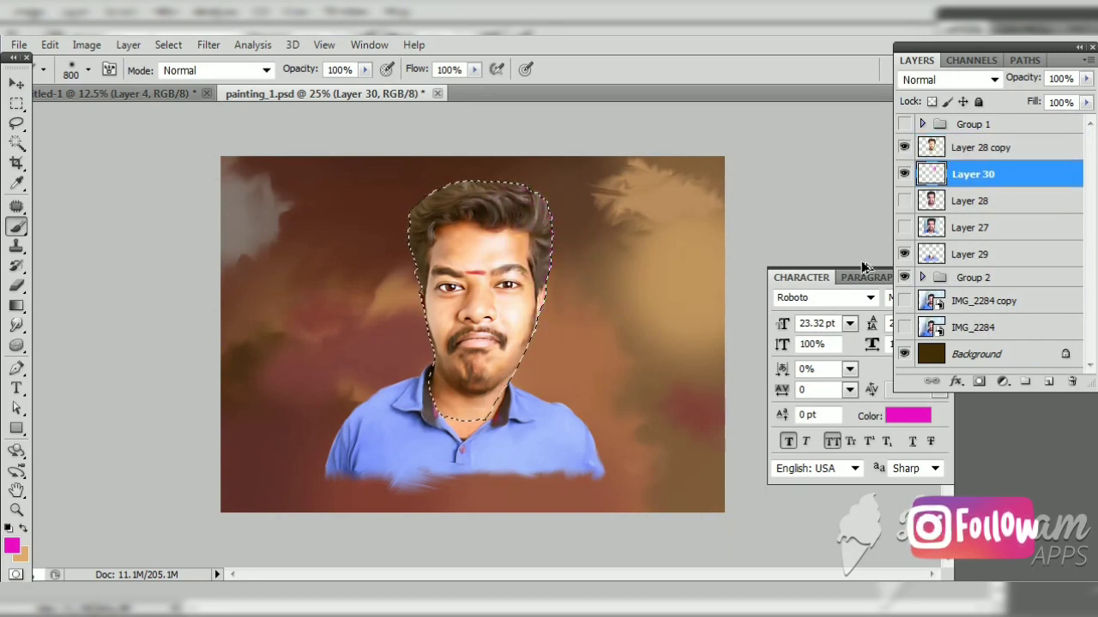
pyautogui.hotkey('ctrl', '[')
pyautogui.hotkey('ctrl', '[')
pyautogui.hotkey('ctrl', '[')
pyautogui.hotkey('ctrl', ']')
pyautogui.hotkey('ctrl', ']')
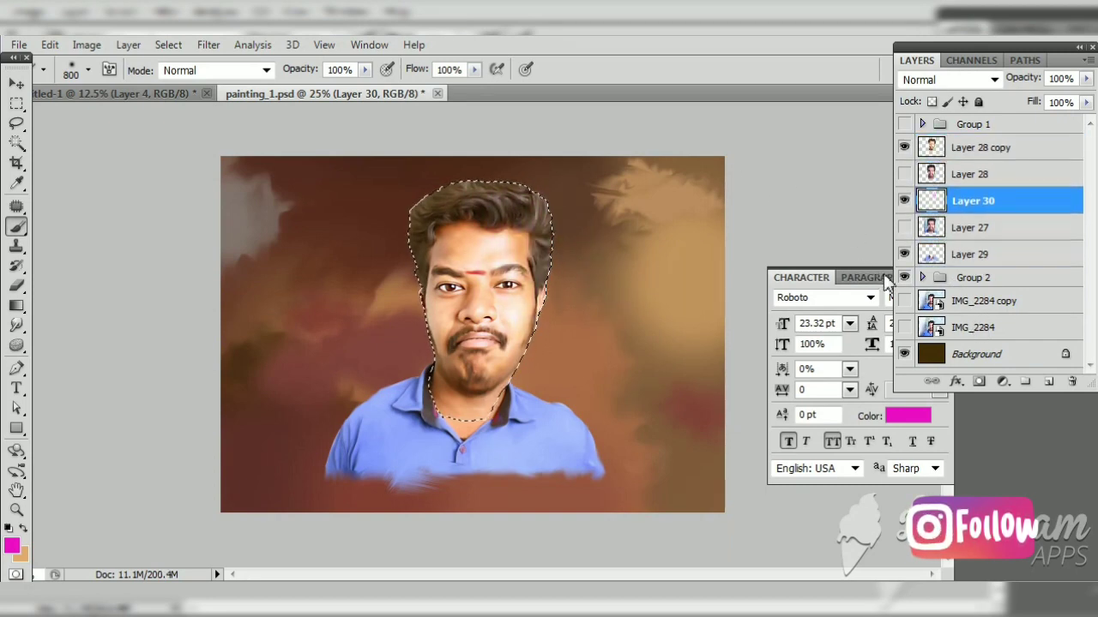
pyautogui.hotkey('ctrl', ']')
pyautogui.hotkey('ctrl', ']')
# Step: Paint magenta over the right side of the hair and set the layer to Color blending
pyautogui.press('[')
pyautogui.press('[')
pyautogui.press('[')
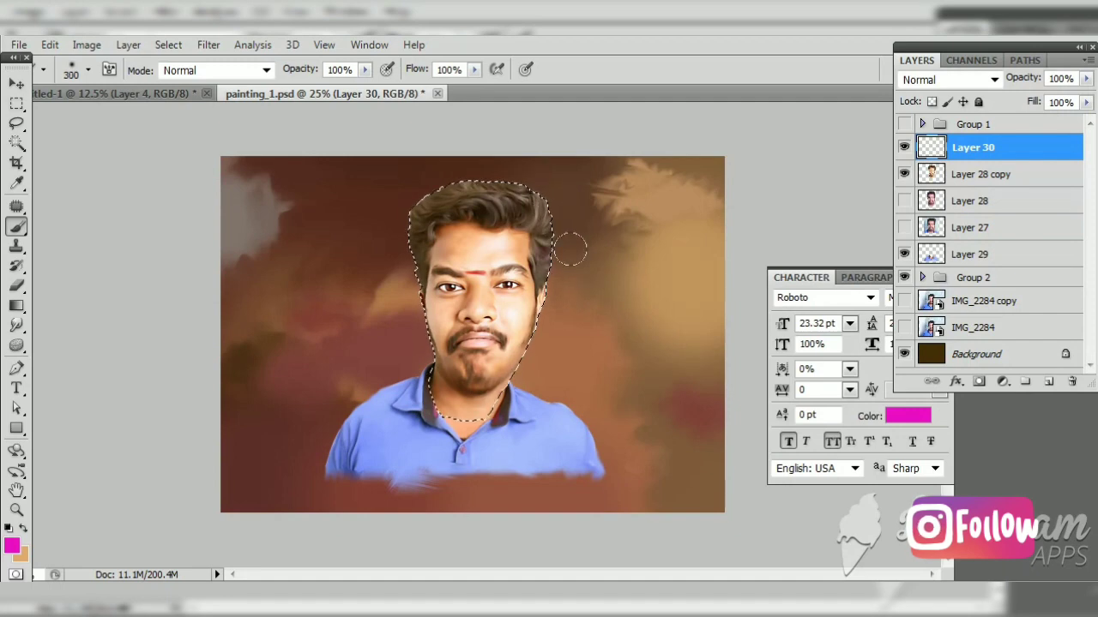
pyautogui.moveTo(566, 215); pyautogui.dragTo(532, 199)
pyautogui.press(']')
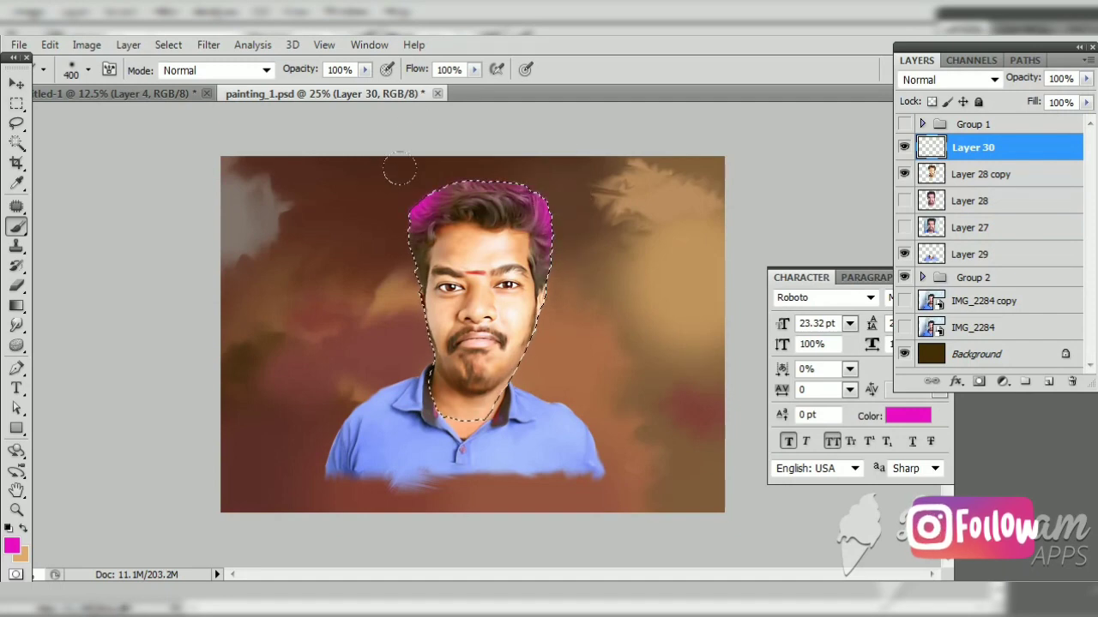
pyautogui.hotkey('ctrl', '+')
pyautogui.click(948, 79)
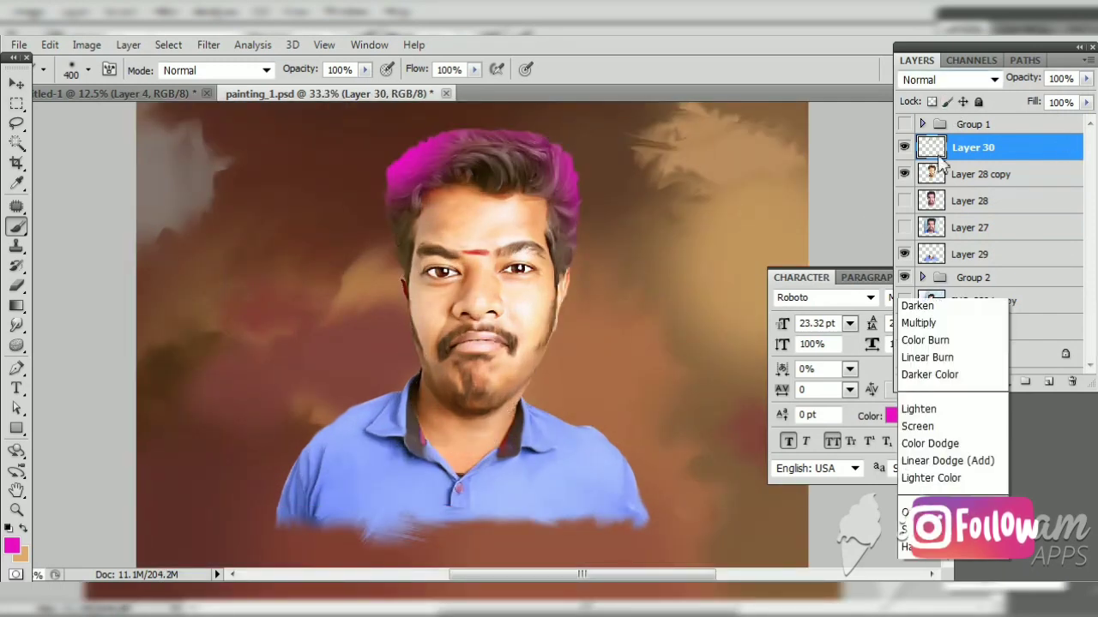
pyautogui.click(926, 530)
pyautogui.hotkey('ctrl', '+')
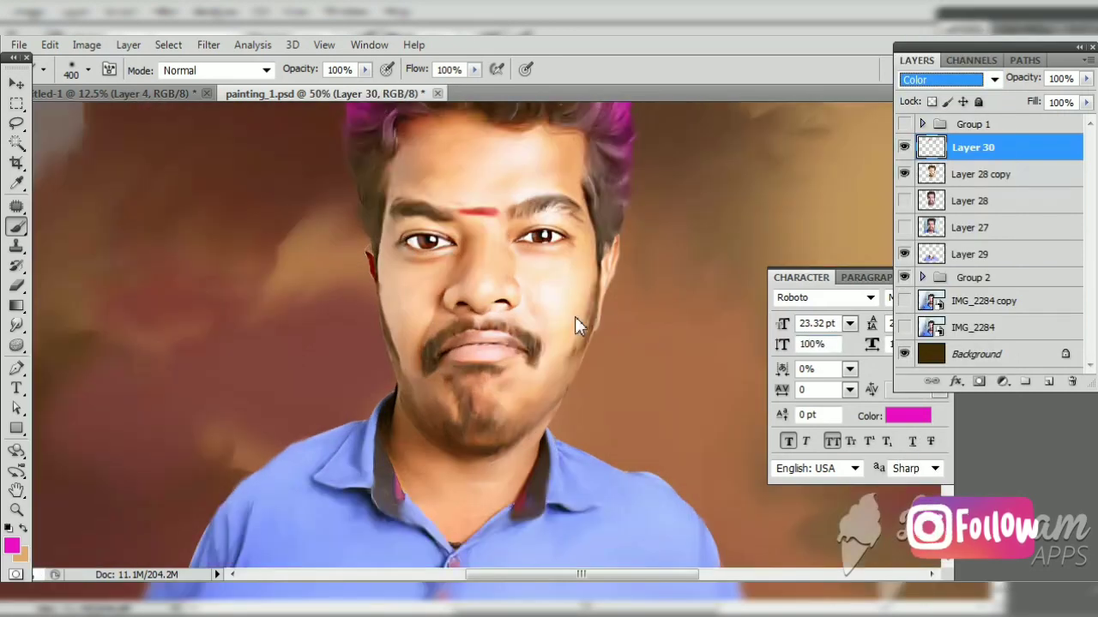
pyautogui.press('e')
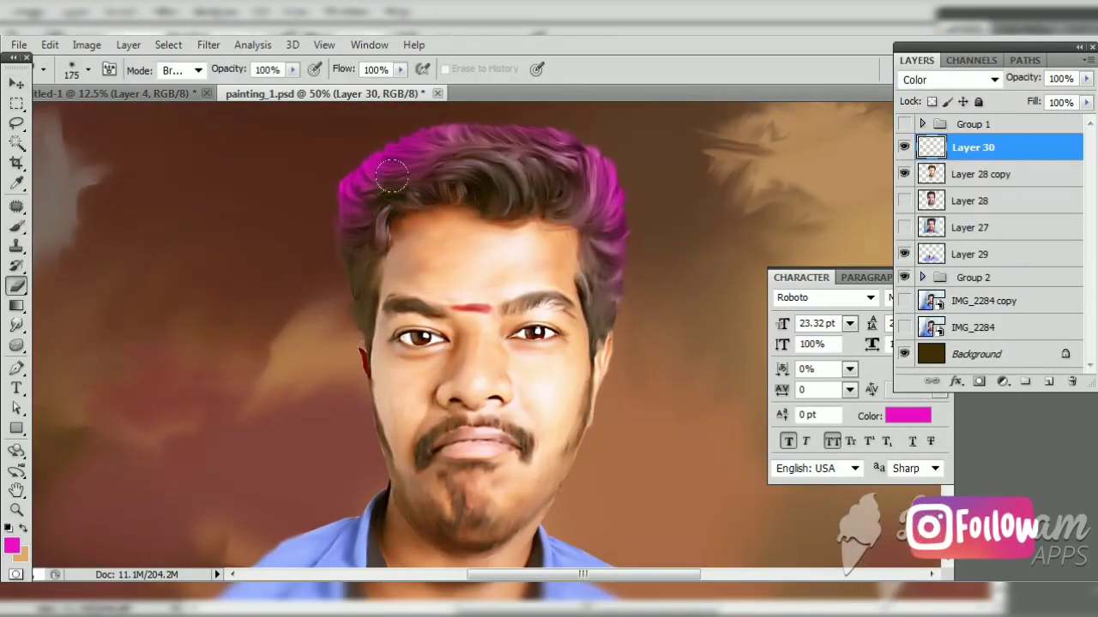
# Step: Add a new layer, choose a bright blue brush colour, and reload the head selection
pyautogui.click(1048, 383)
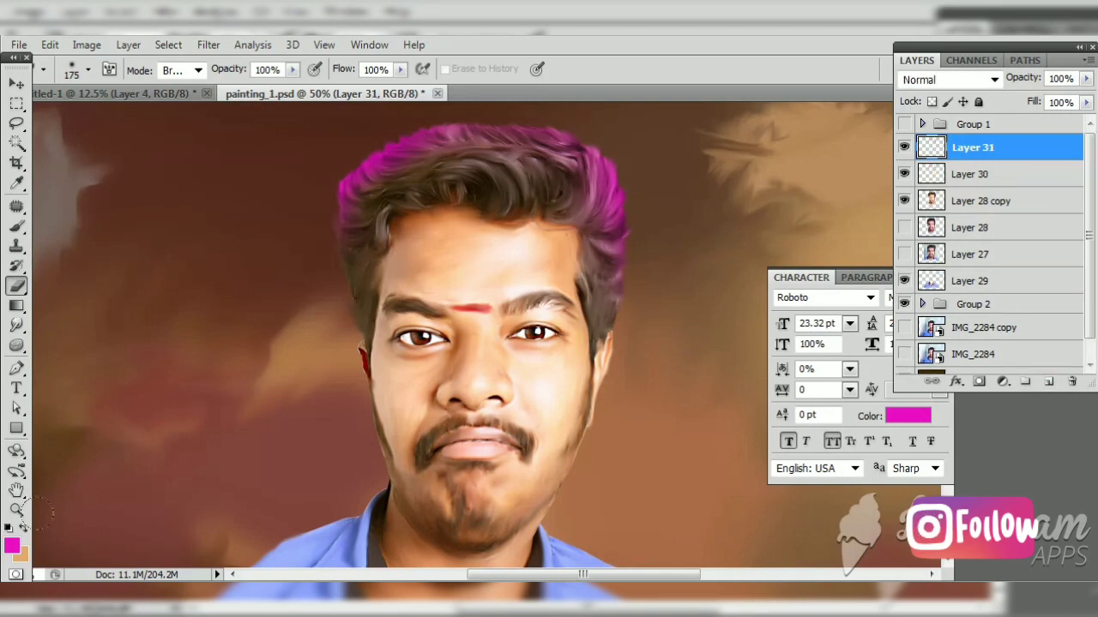
pyautogui.click(11, 546)
pyautogui.click(978, 375)
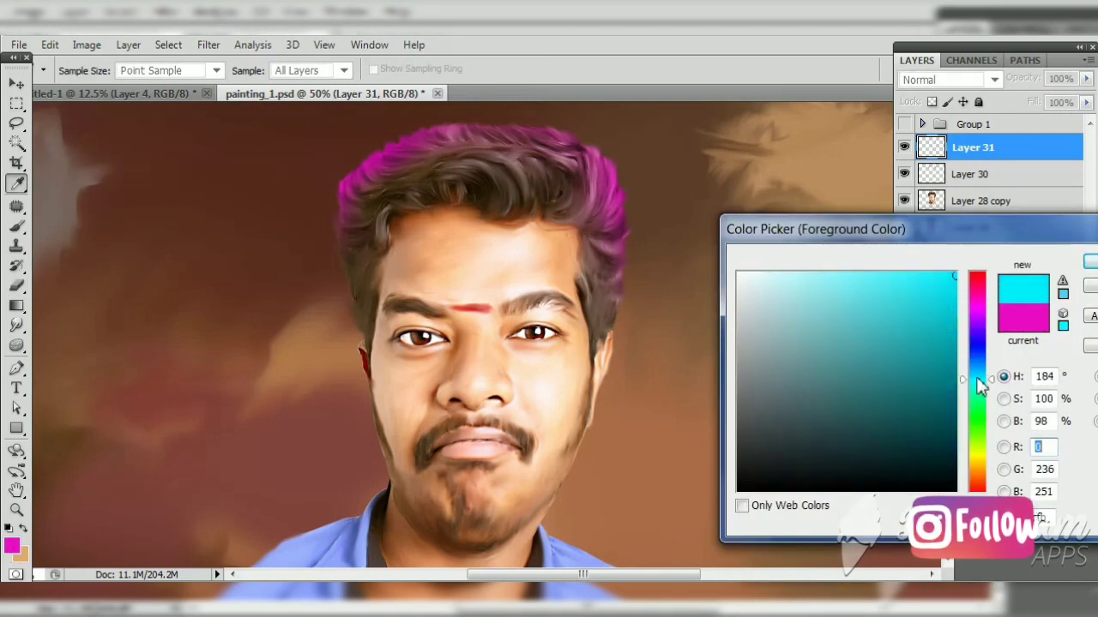
pyautogui.moveTo(982, 377); pyautogui.dragTo(981, 371)
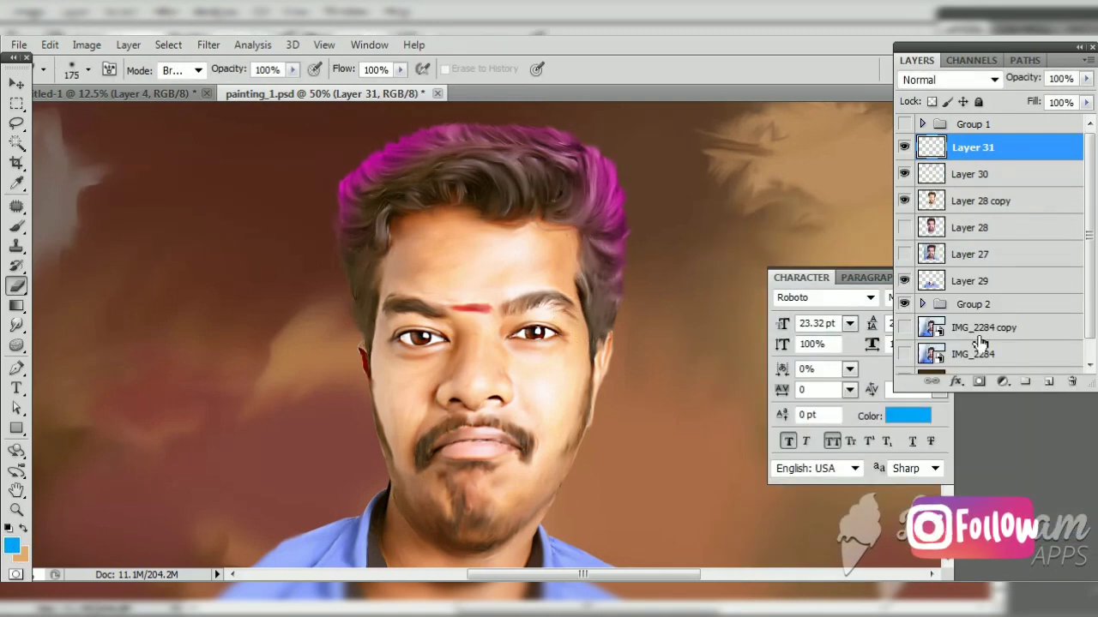
pyautogui.keyDown('ctrl'); pyautogui.click(932, 206); pyautogui.keyUp('ctrl')
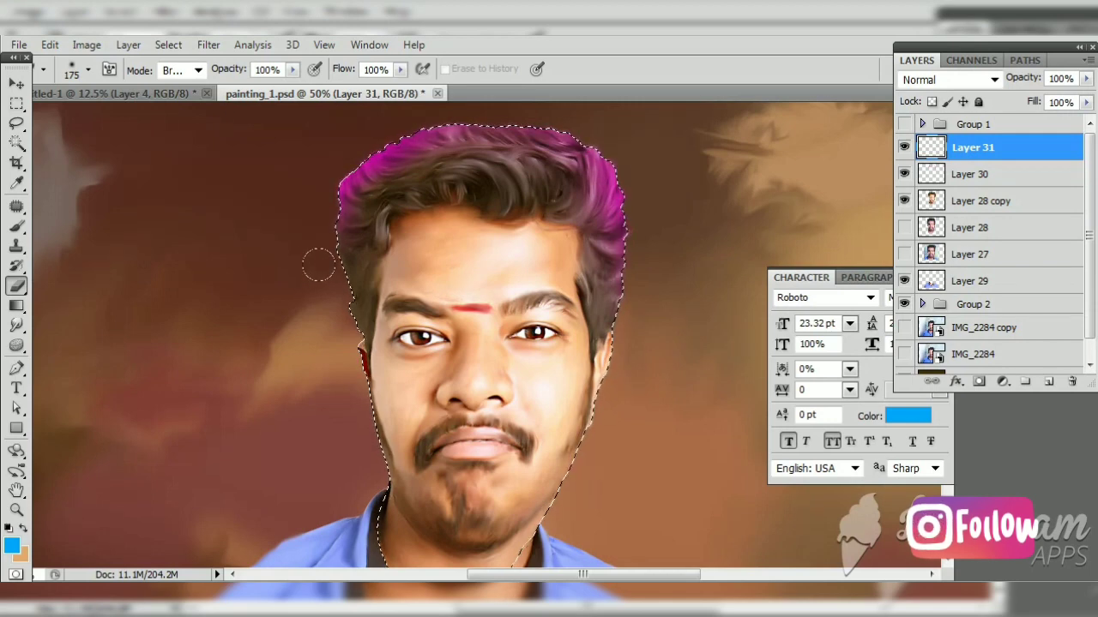
pyautogui.press('b')
# Step: Brush blue along both sides and across the top of the hair
pyautogui.moveTo(364, 172); pyautogui.dragTo(360, 368)
pyautogui.moveTo(613, 172); pyautogui.dragTo(605, 377)
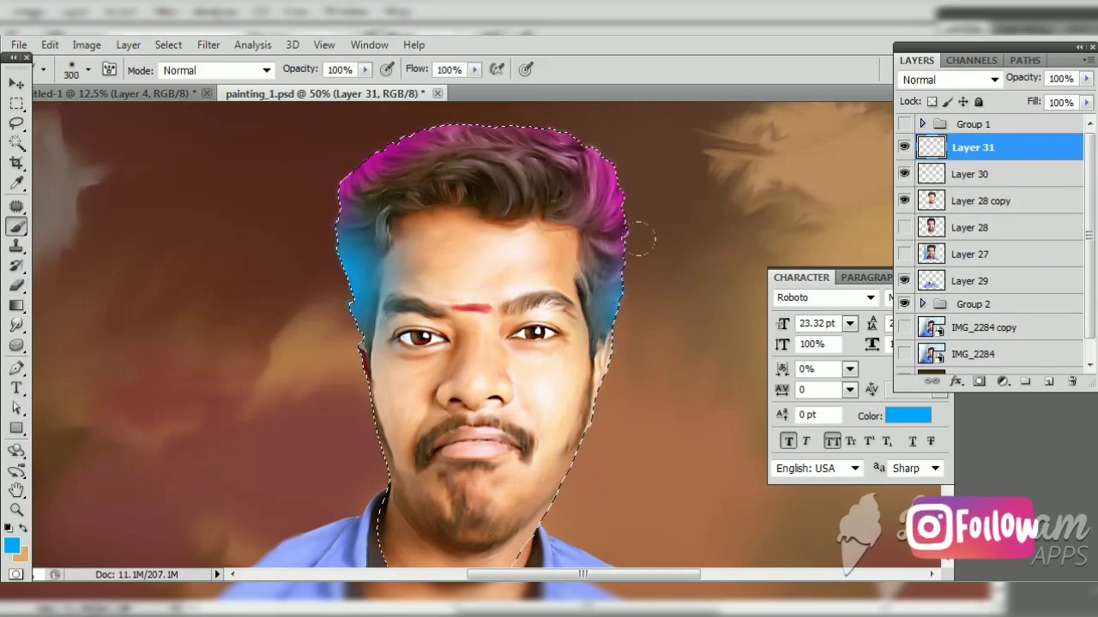
pyautogui.press('[')
pyautogui.moveTo(481, 137); pyautogui.dragTo(609, 171)
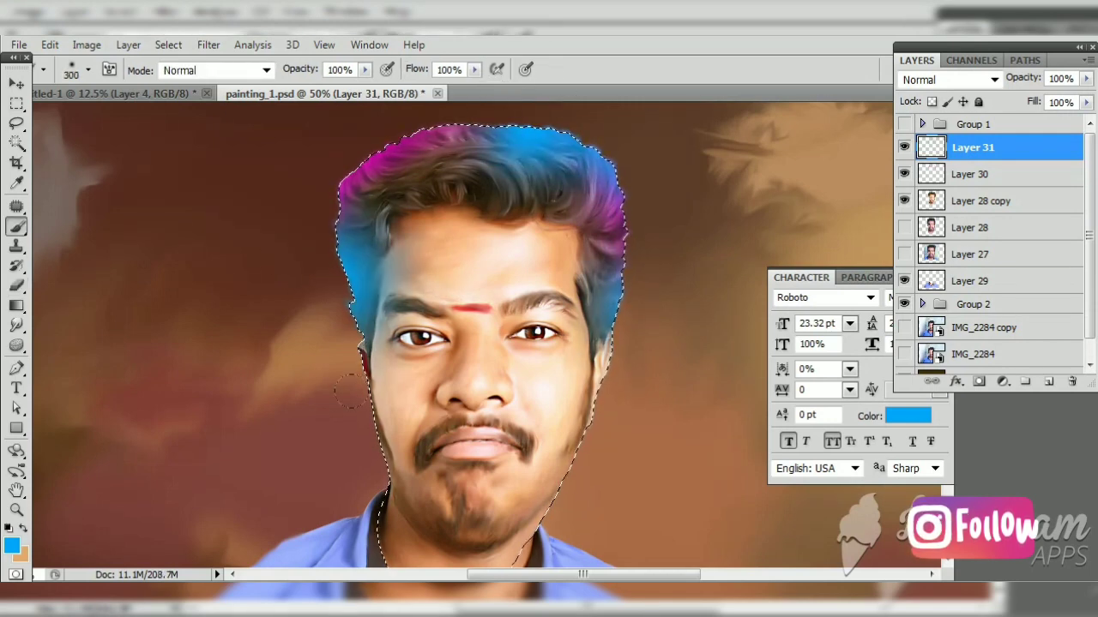
pyautogui.moveTo(368, 360); pyautogui.dragTo(382, 458)
# Step: Deselect, set the blue layer to Color blending, and add an empty layer above it
pyautogui.hotkey('ctrl', 'd')
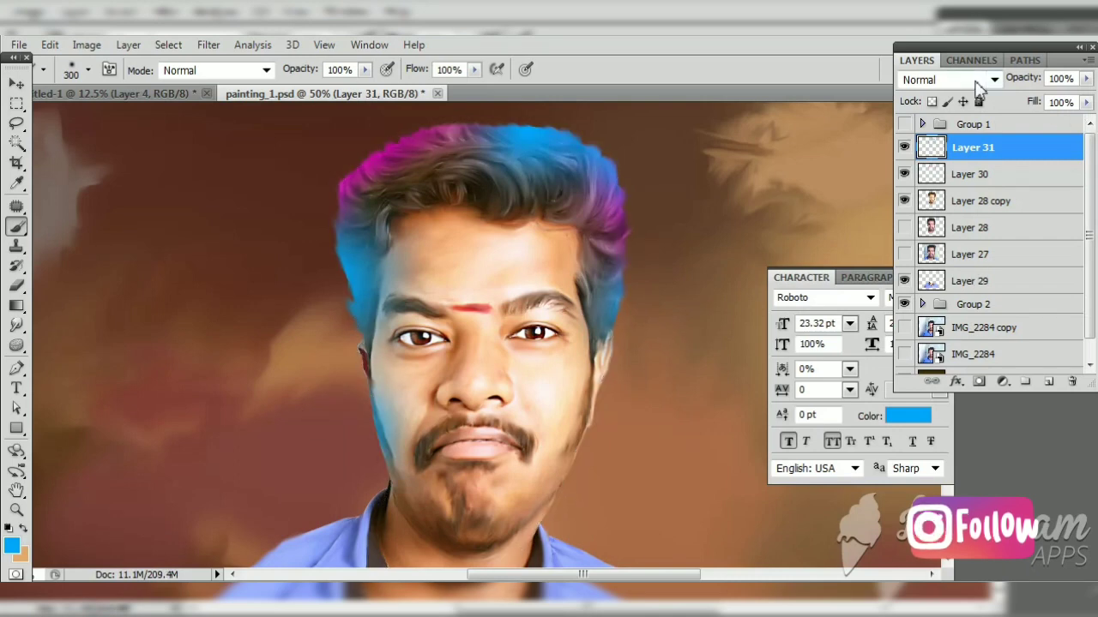
pyautogui.click(986, 78)
pyautogui.click(909, 533)
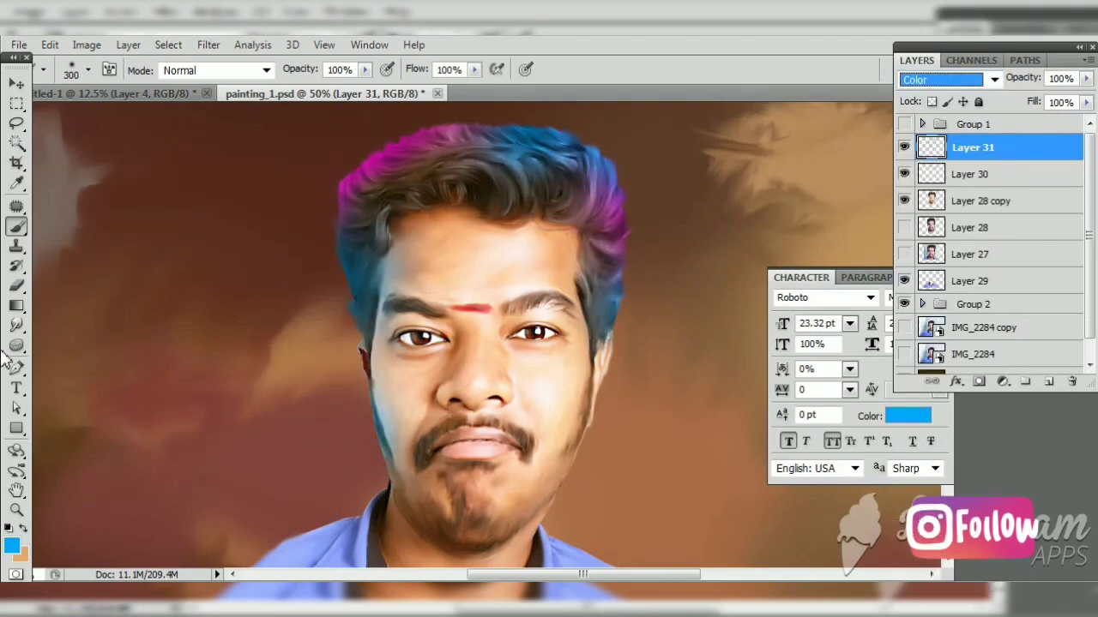
pyautogui.click(23, 86)
pyautogui.press('e')
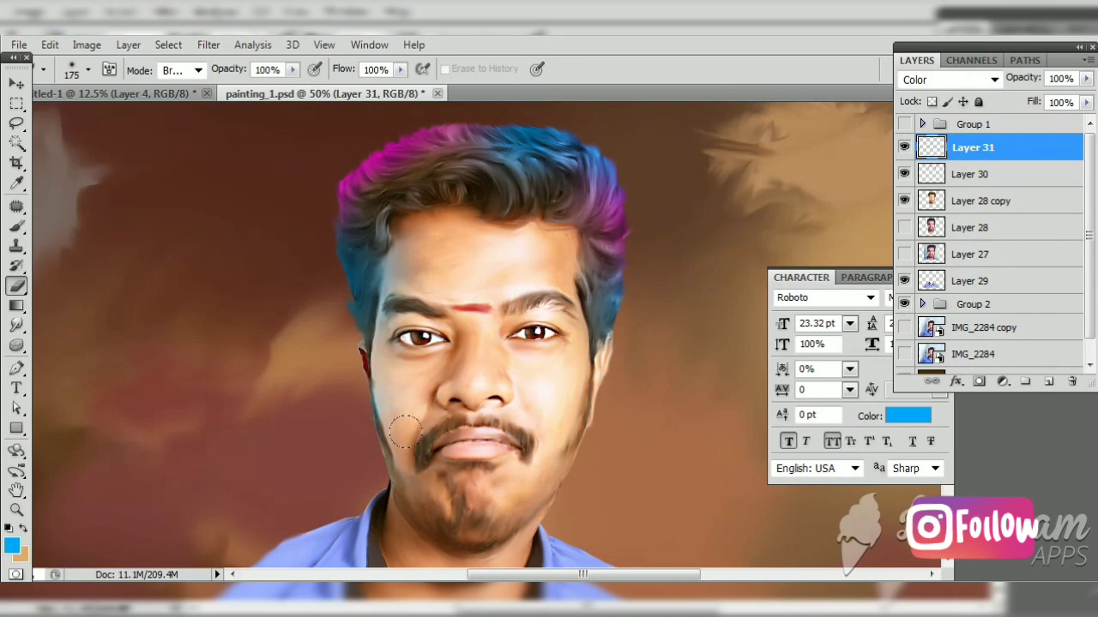
pyautogui.click(1049, 384)
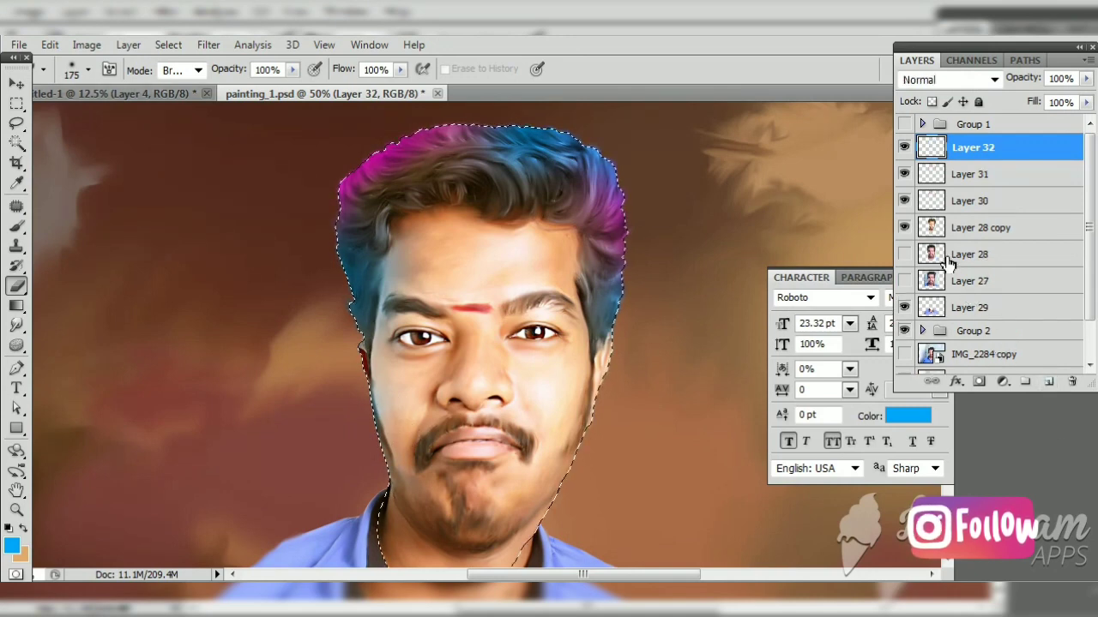
# Step: Paint dark brownish-orange over the jaw, cheeks and right forehead on Layer 32
pyautogui.press('b')
pyautogui.click(12, 547)
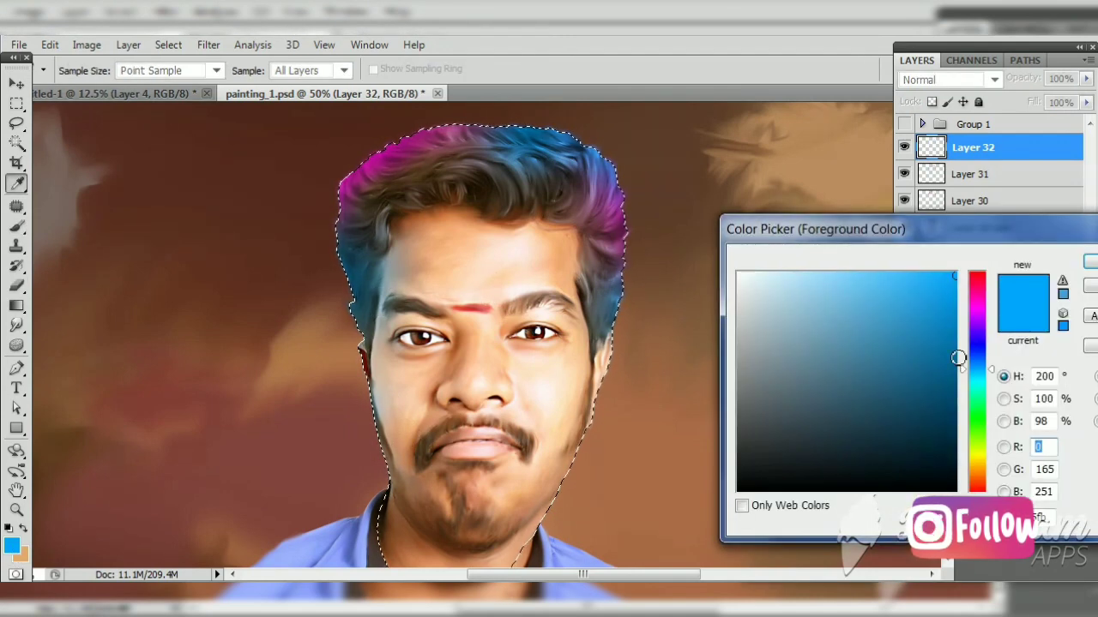
pyautogui.click(984, 474)
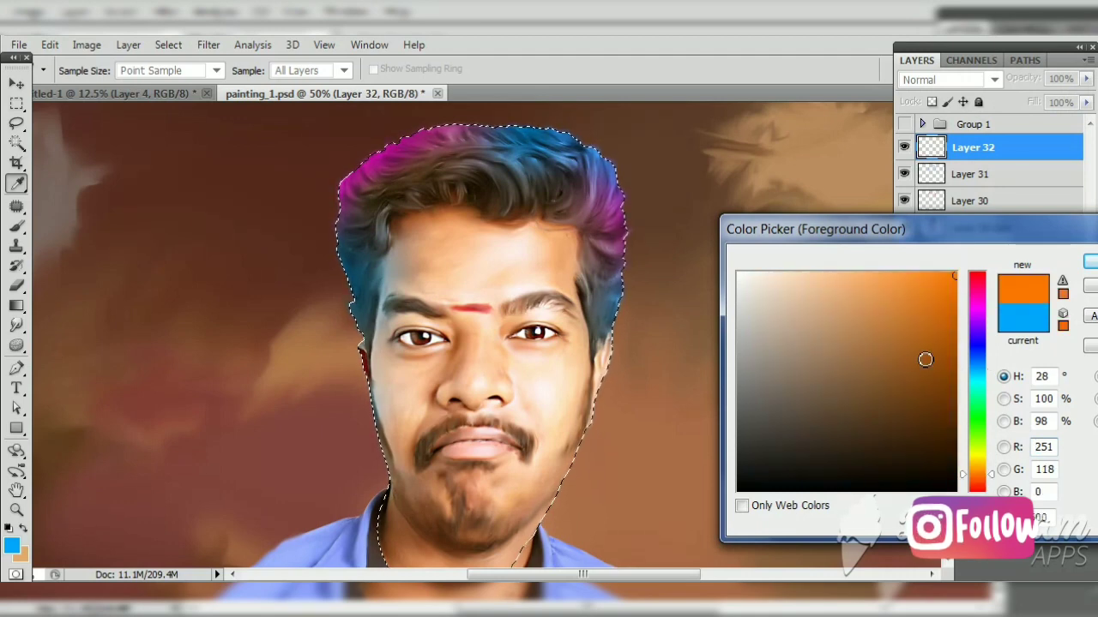
pyautogui.moveTo(906, 320); pyautogui.dragTo(933, 357)
pyautogui.press('Return')
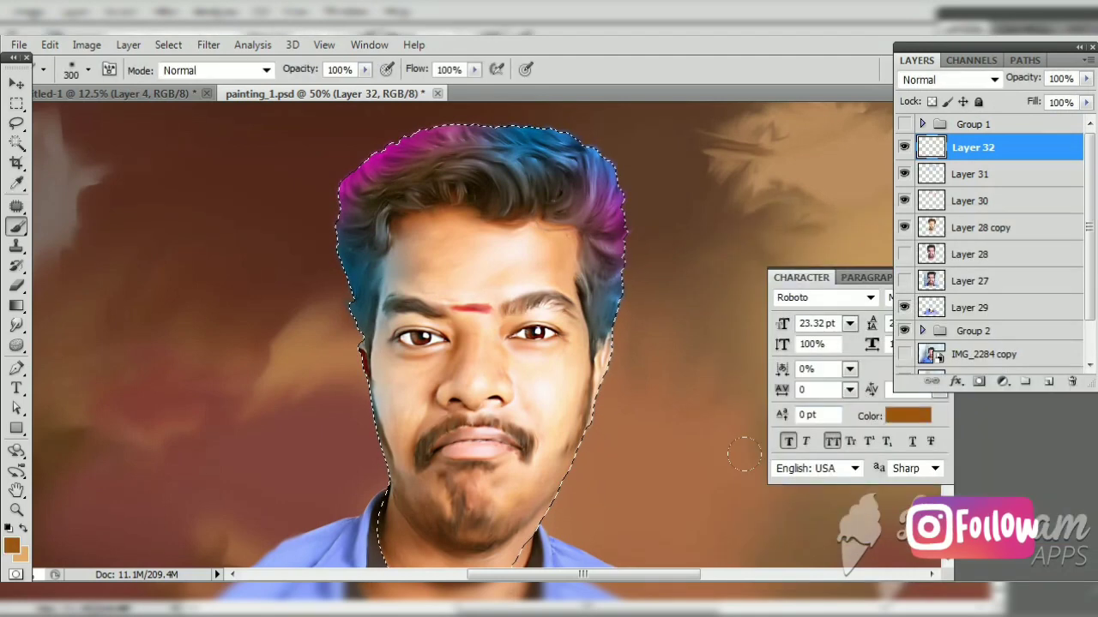
pyautogui.moveTo(557, 444); pyautogui.dragTo(536, 510)
pyautogui.moveTo(382, 377); pyautogui.dragTo(369, 455)
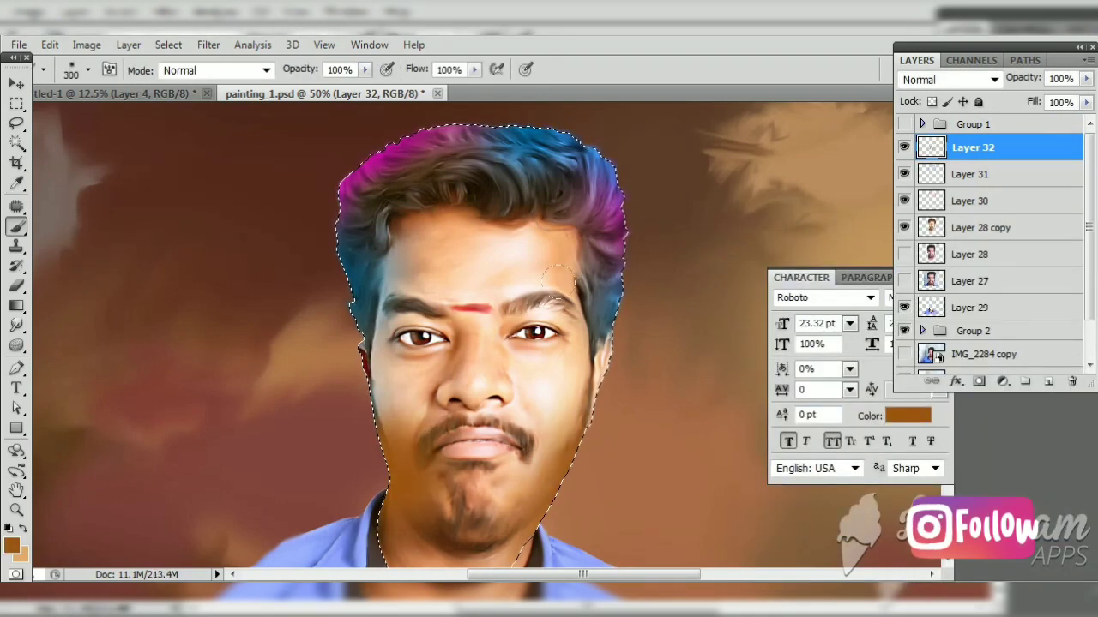
pyautogui.moveTo(558, 274); pyautogui.dragTo(514, 248)
# Step: Set the brown paint layer to Overlay blending at 80% opacity
pyautogui.click(994, 79)
pyautogui.click(901, 506)
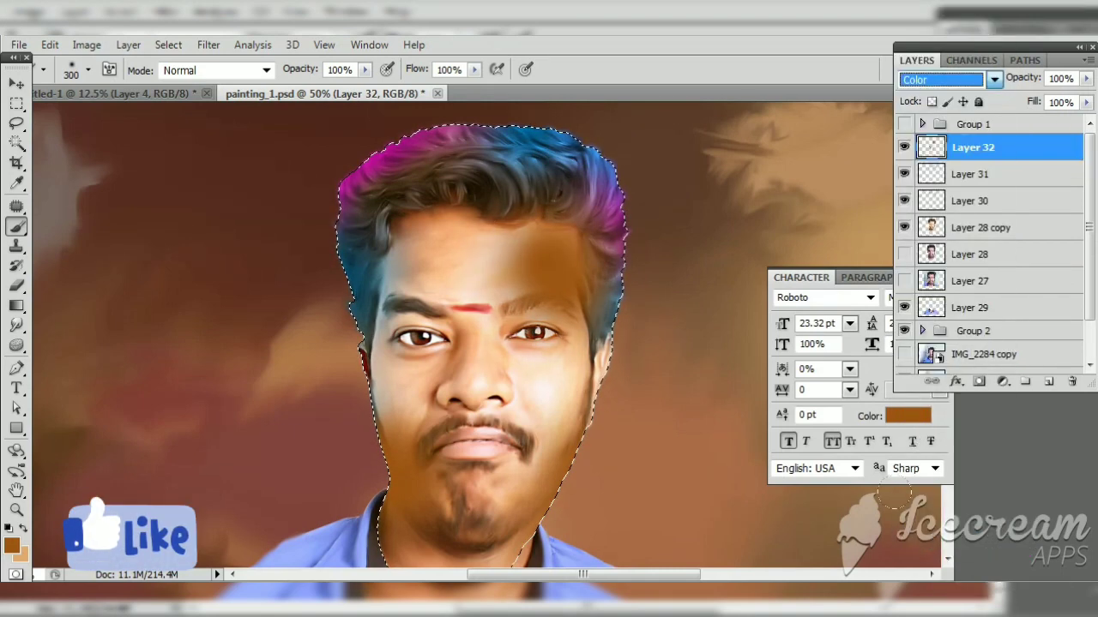
pyautogui.press('Up')
pyautogui.press('Up')
pyautogui.press('Up')
pyautogui.press('Up')
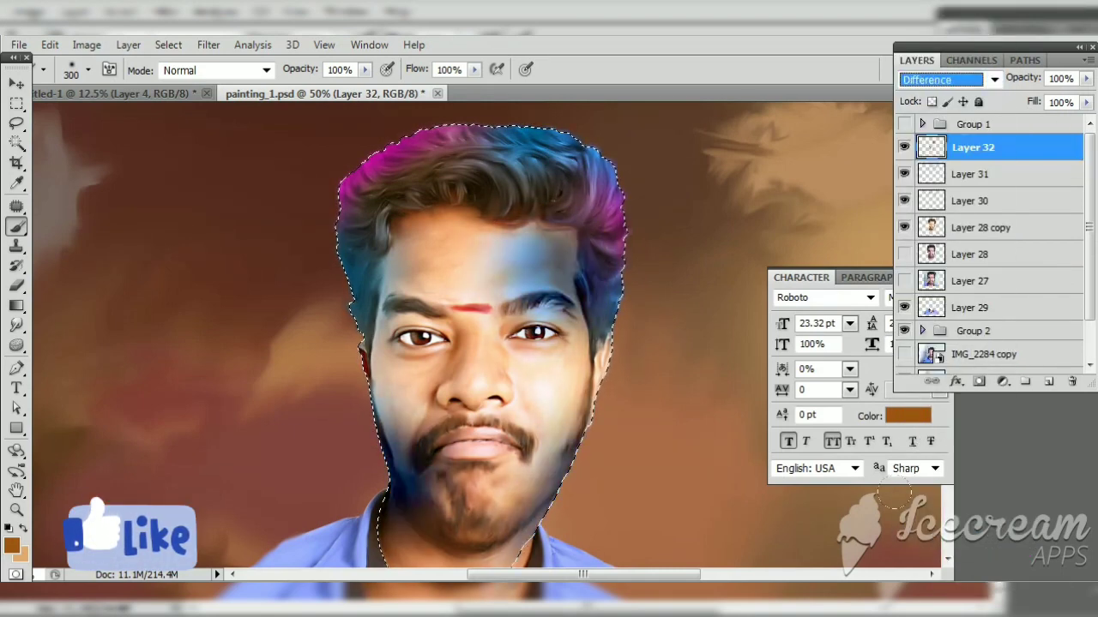
pyautogui.press('Up')
pyautogui.press('Up')
pyautogui.press('Up')
pyautogui.press('Up')
pyautogui.press('Up')
pyautogui.press('Up')
pyautogui.press('Down')
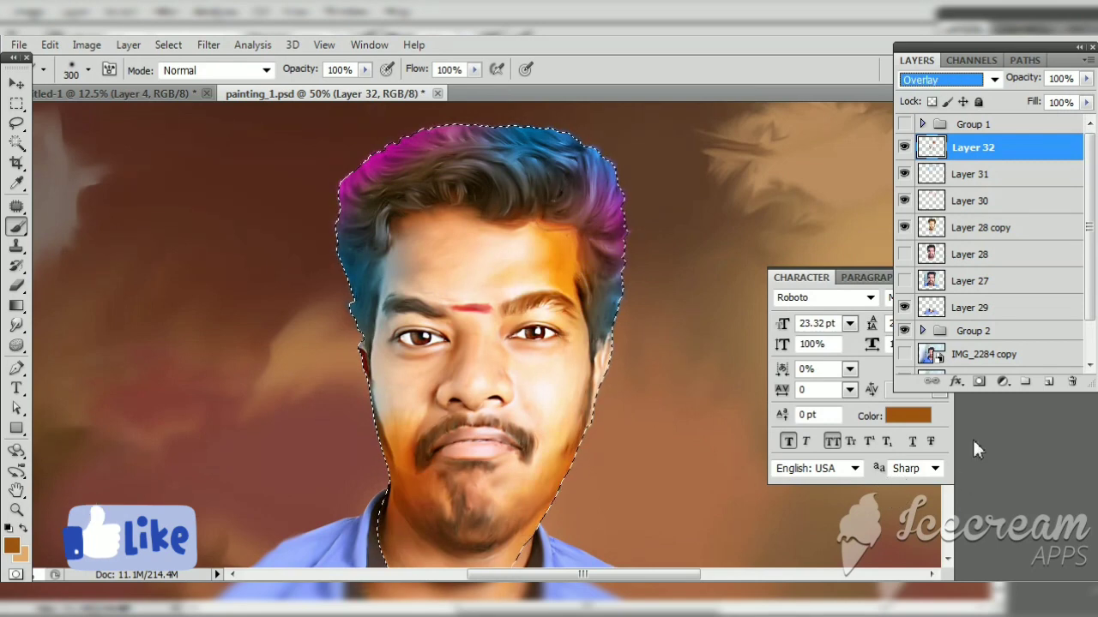
pyautogui.press('v')
pyautogui.moveTo(1086, 78); pyautogui.dragTo(1073, 115)
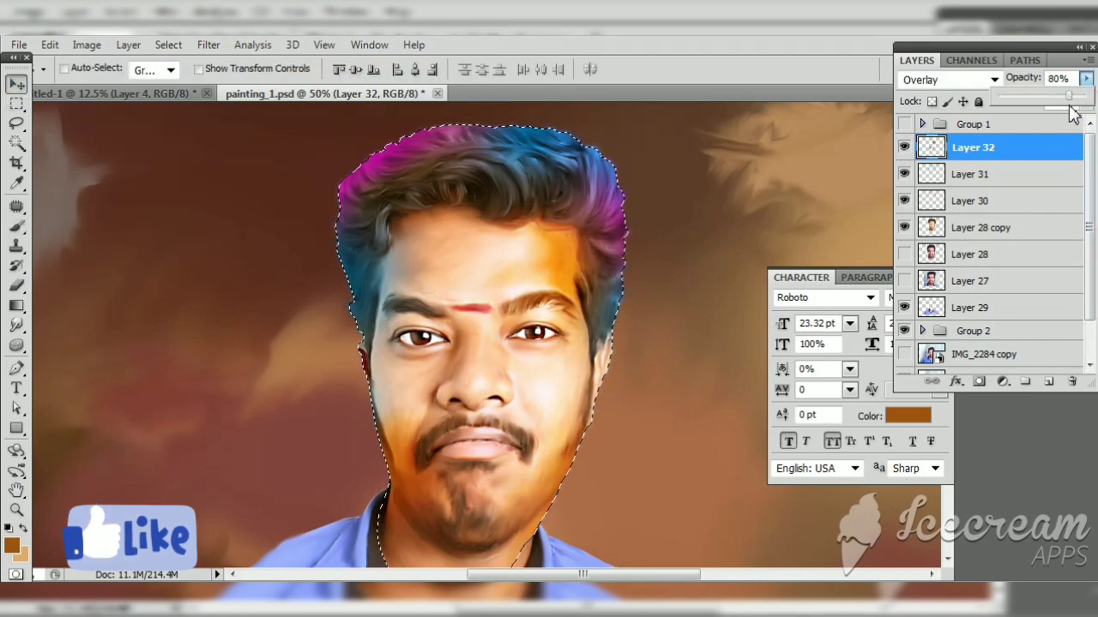
# Step: Add a Color Balance layer on Layer 28 copy with midtones Red +44, Yellow/Blue −43
pyautogui.click(980, 227)
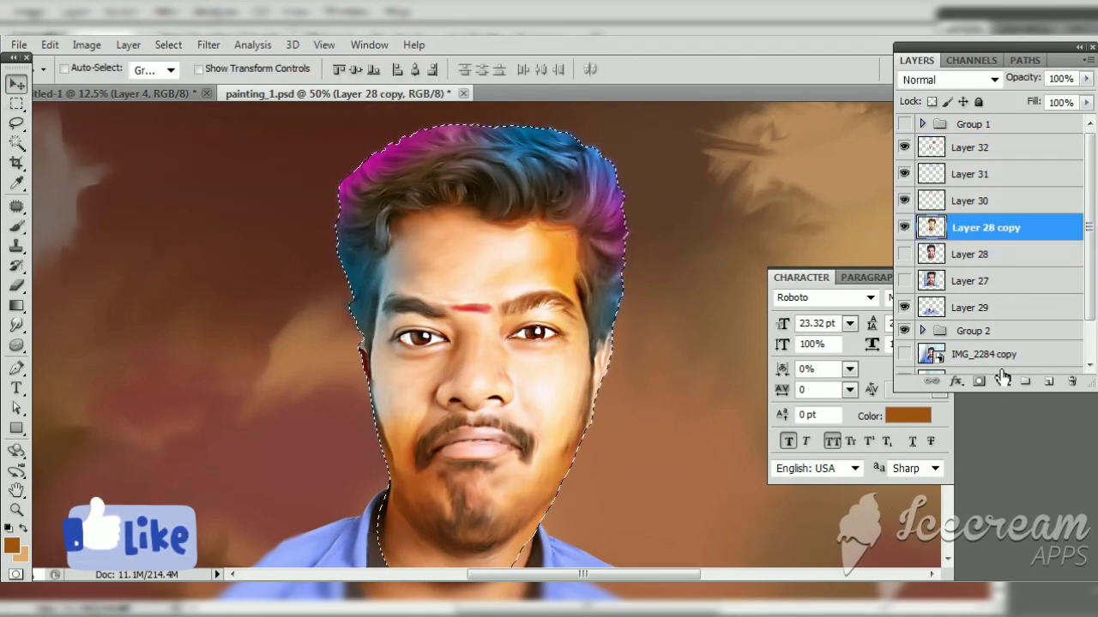
pyautogui.click(1002, 381)
pyautogui.click(862, 403)
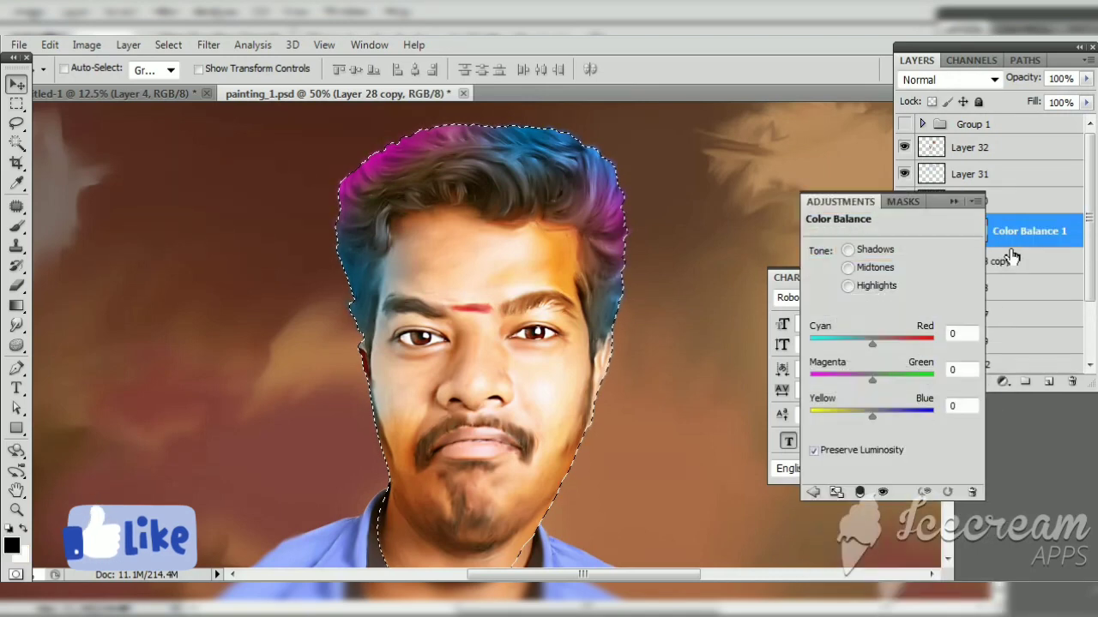
pyautogui.moveTo(872, 343); pyautogui.dragTo(898, 344)
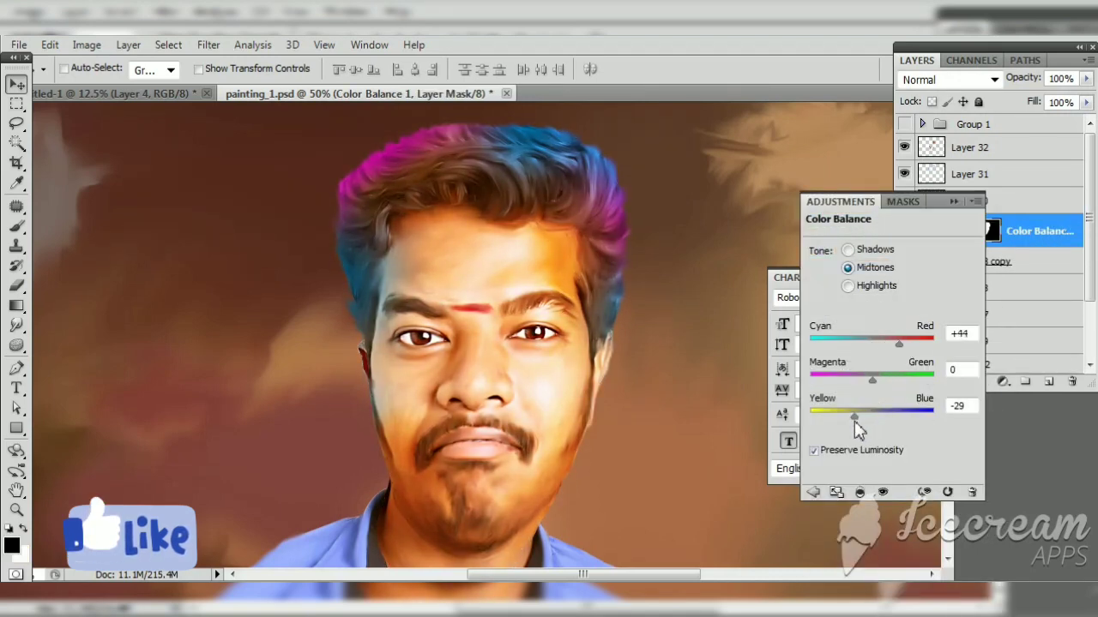
pyautogui.moveTo(855, 423); pyautogui.dragTo(847, 427)
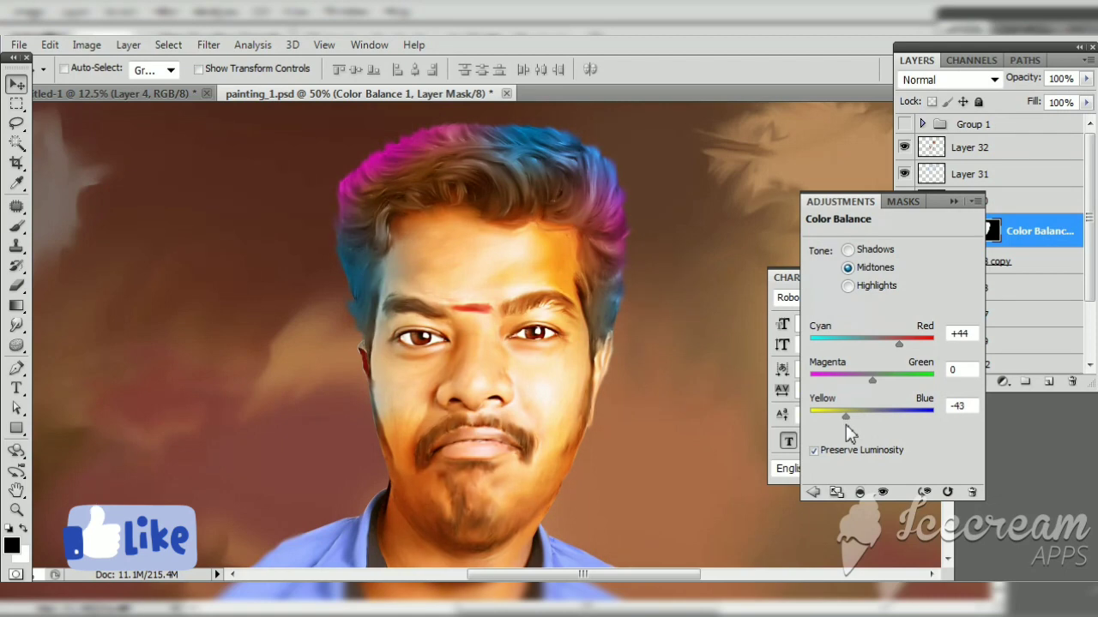
pyautogui.click(952, 201)
# Step: Add a 16/16 Brightness/Contrast layer clipped to the Color Balance layer
pyautogui.click(1002, 384)
pyautogui.click(923, 272)
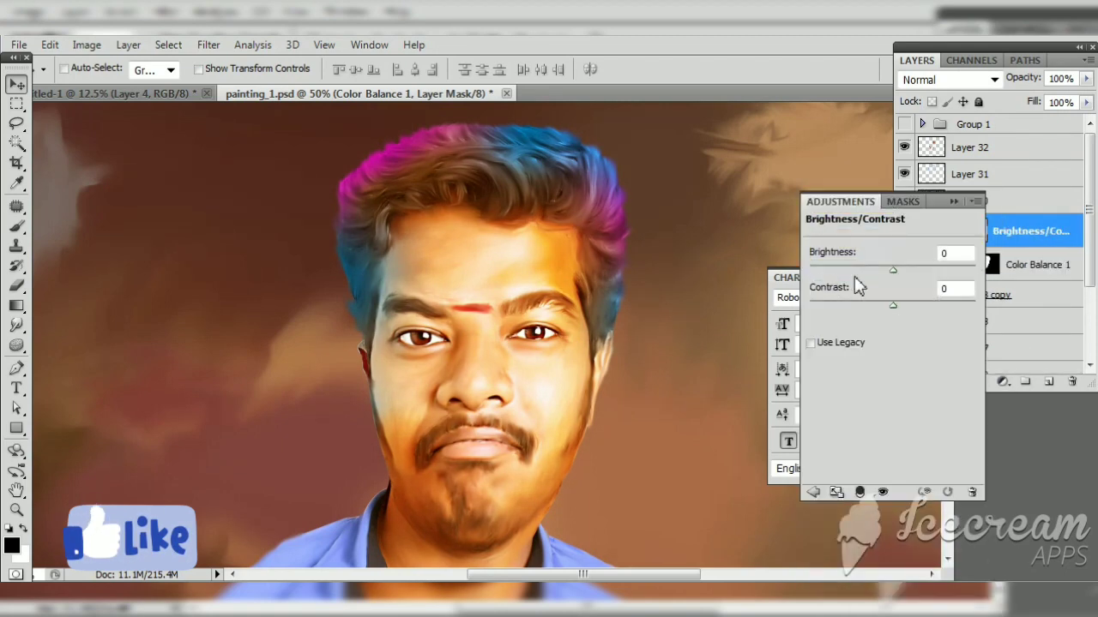
pyautogui.moveTo(893, 269)
pyautogui.mouseDown()
pyautogui.moveTo(903, 271)
pyautogui.moveTo(888, 304)
pyautogui.moveTo(902, 271)
pyautogui.mouseUp()
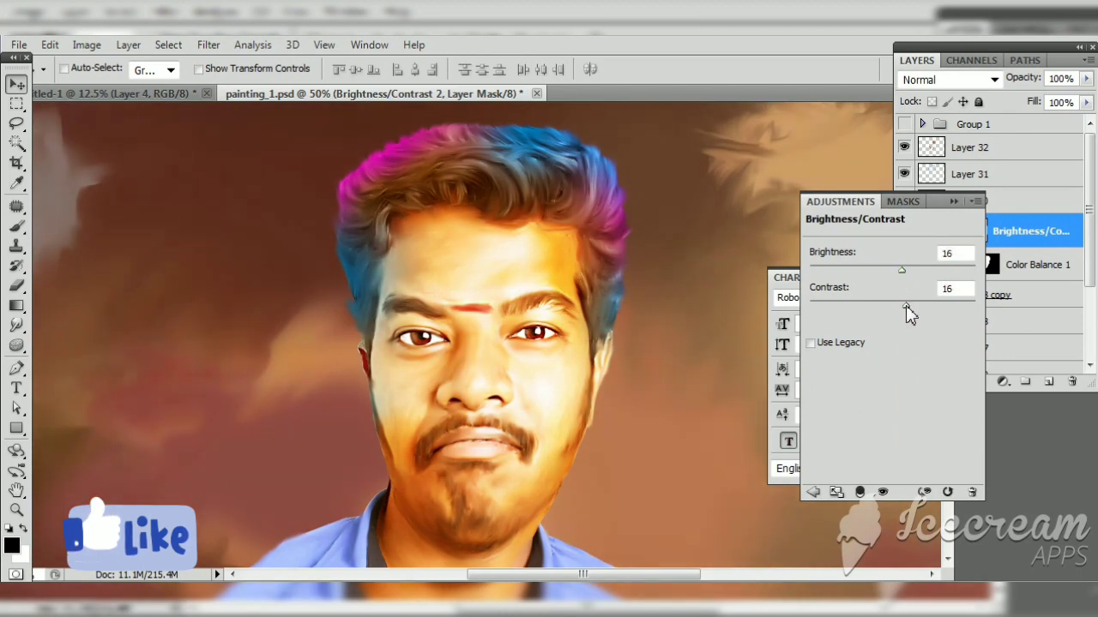
pyautogui.click(982, 245)
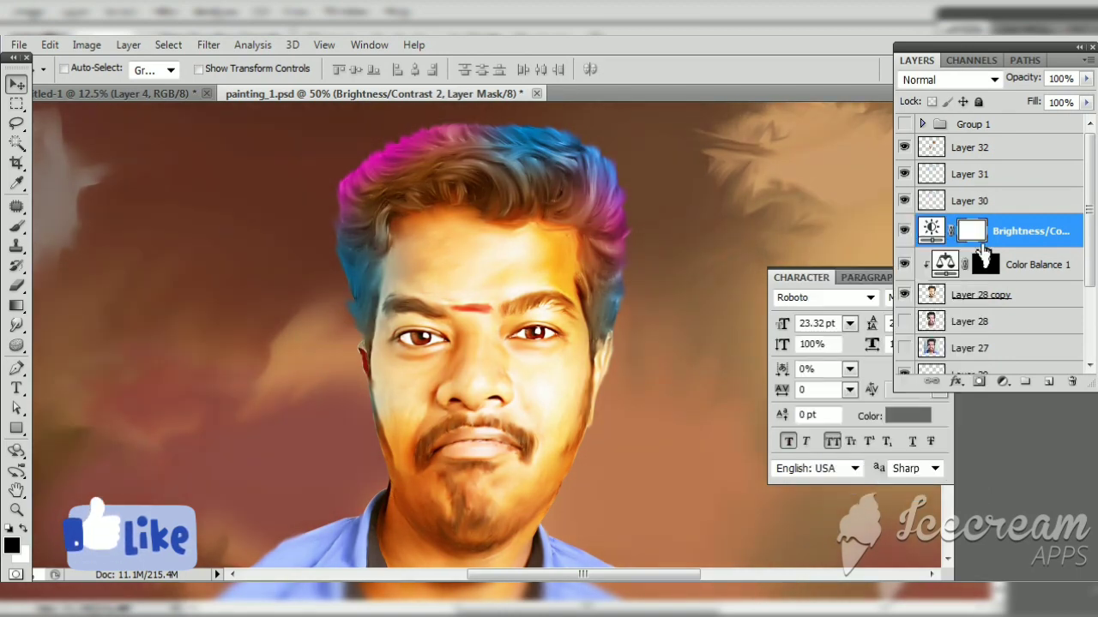
pyautogui.keyDown('alt'); pyautogui.click(1032, 249); pyautogui.keyUp('alt')
# Step: Select Layer 28 copy, nudge it up, and start a Warp transform on it
pyautogui.click(1023, 300)
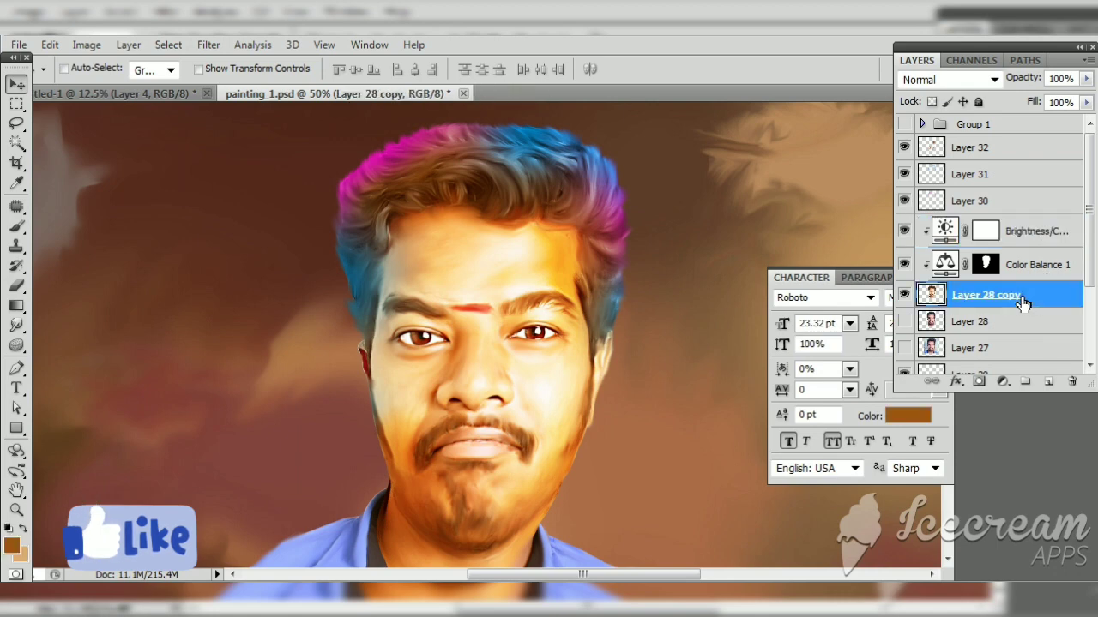
pyautogui.hotkey('shift', 'Up')
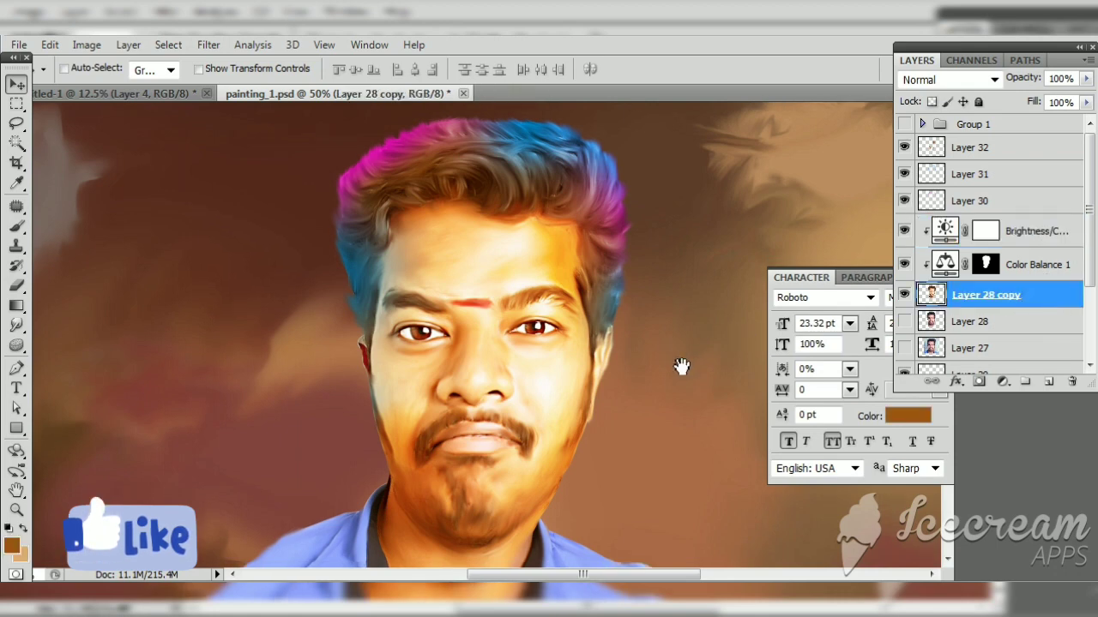
pyautogui.hotkey('ctrl', '-')
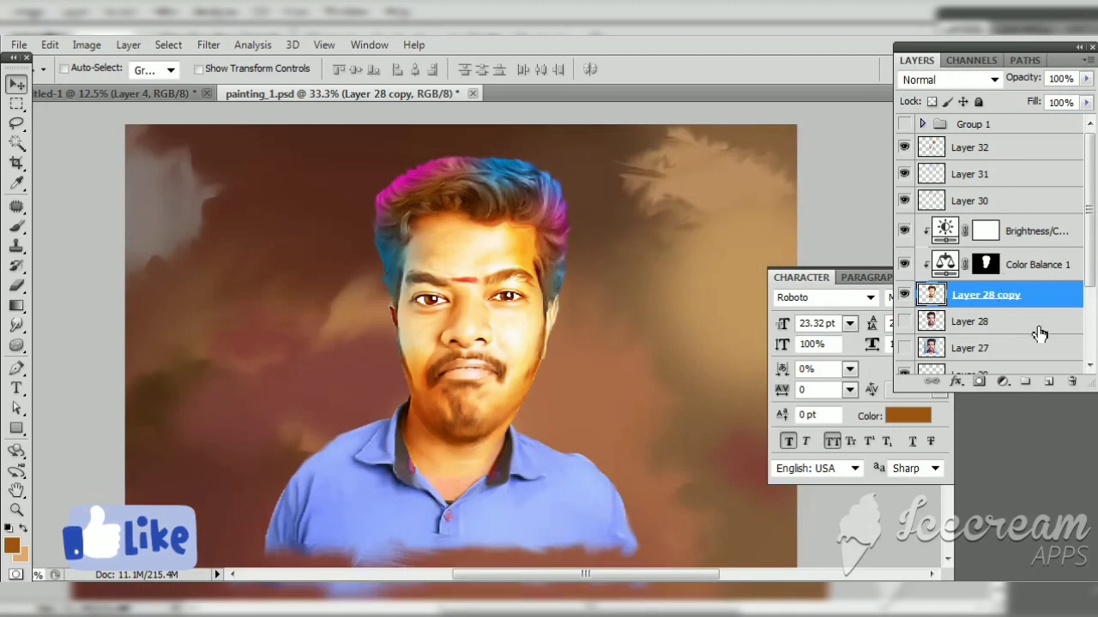
pyautogui.hotkey('ctrl', 't')
pyautogui.rightClick(520, 417)
pyautogui.click(566, 269)
# Step: Warp the lower face sides outward and raise the top of the head, then commit
pyautogui.moveTo(575, 481); pyautogui.dragTo(597, 487)
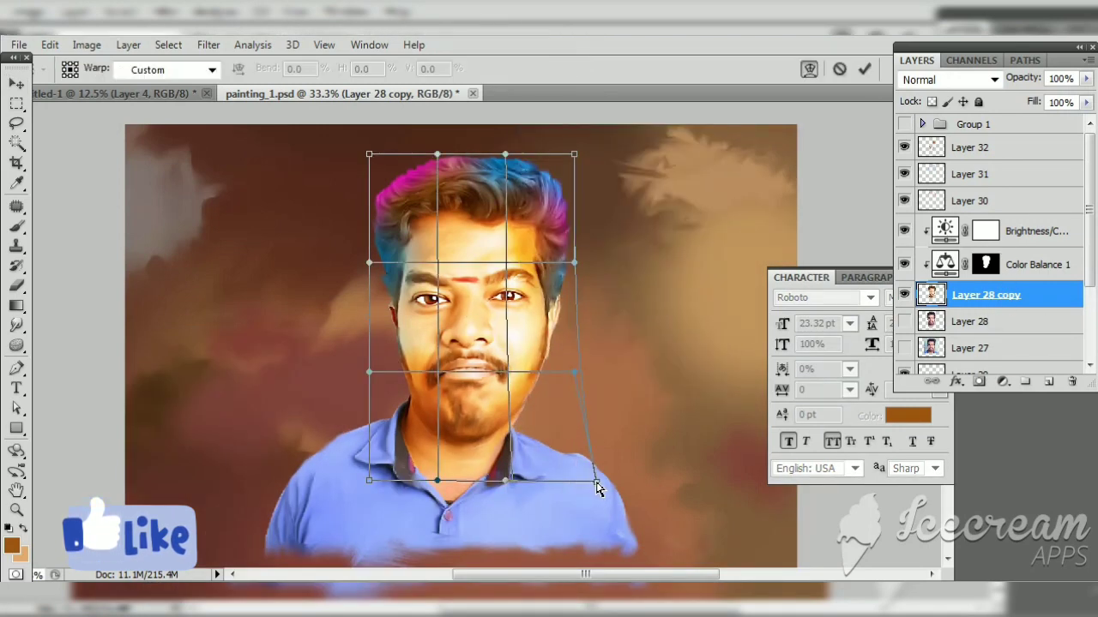
pyautogui.moveTo(369, 372); pyautogui.dragTo(358, 379)
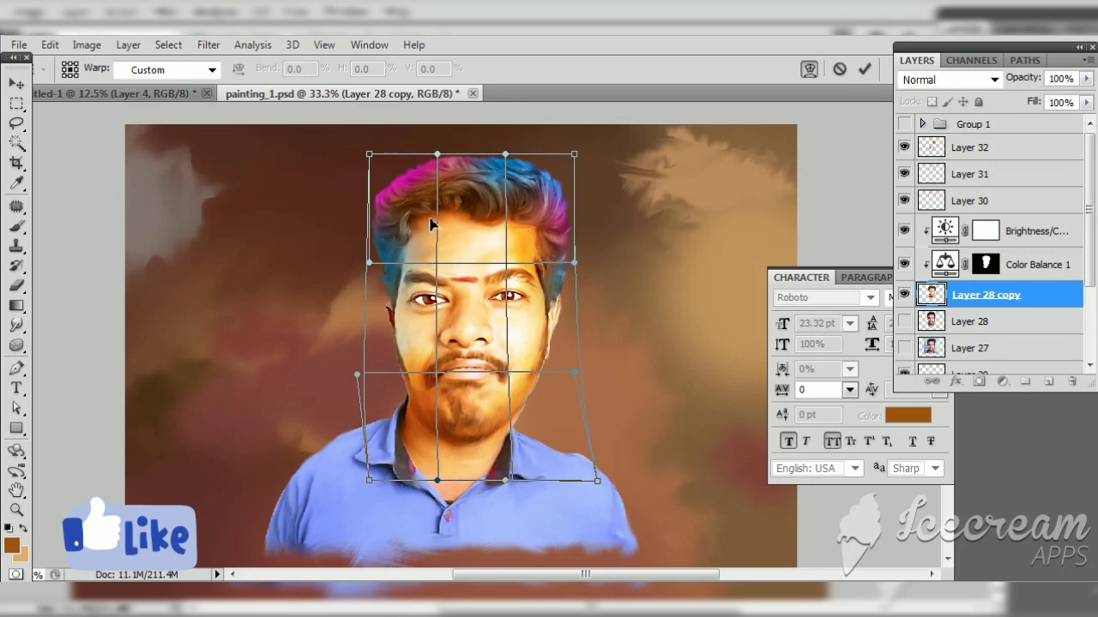
pyautogui.moveTo(369, 156); pyautogui.dragTo(355, 136)
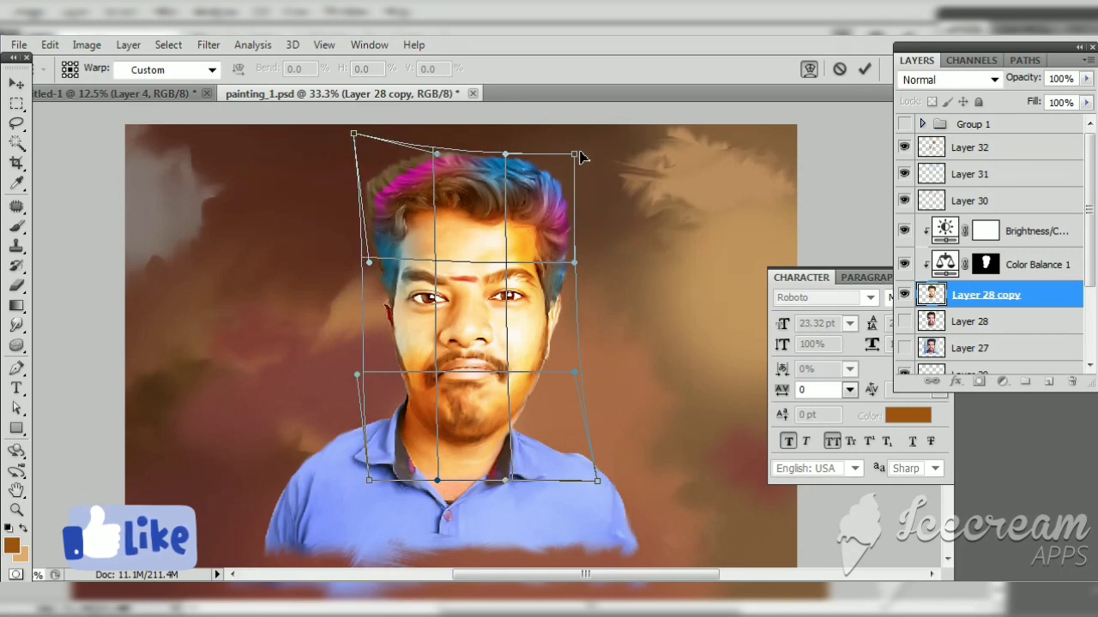
pyautogui.moveTo(575, 155); pyautogui.dragTo(585, 135)
pyautogui.moveTo(505, 155); pyautogui.dragTo(499, 136)
pyautogui.moveTo(437, 153); pyautogui.dragTo(434, 148)
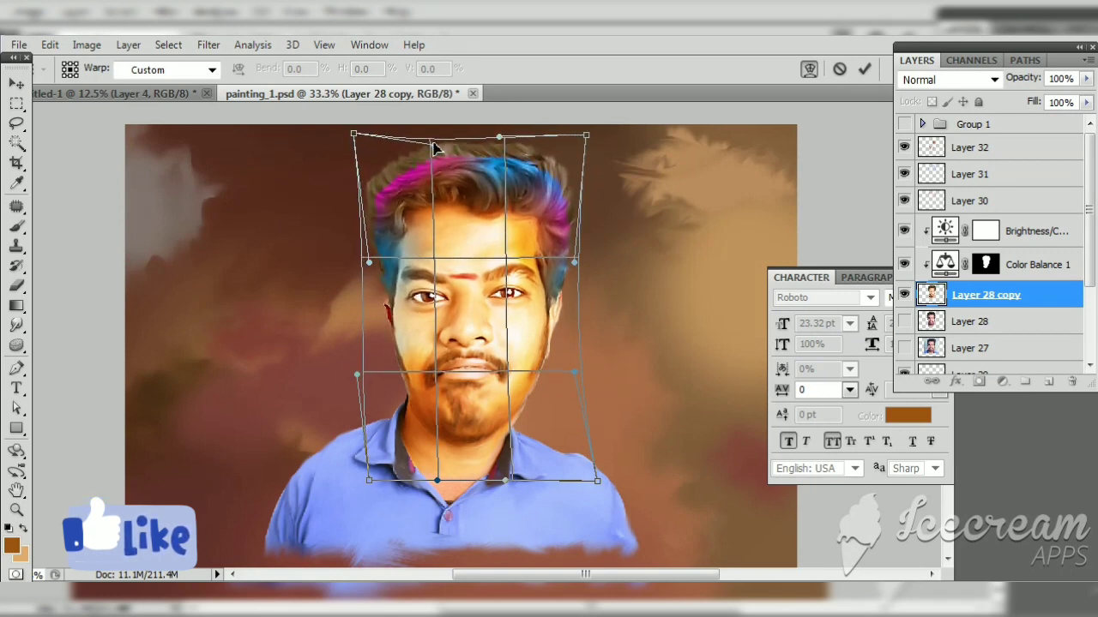
pyautogui.press('Return')
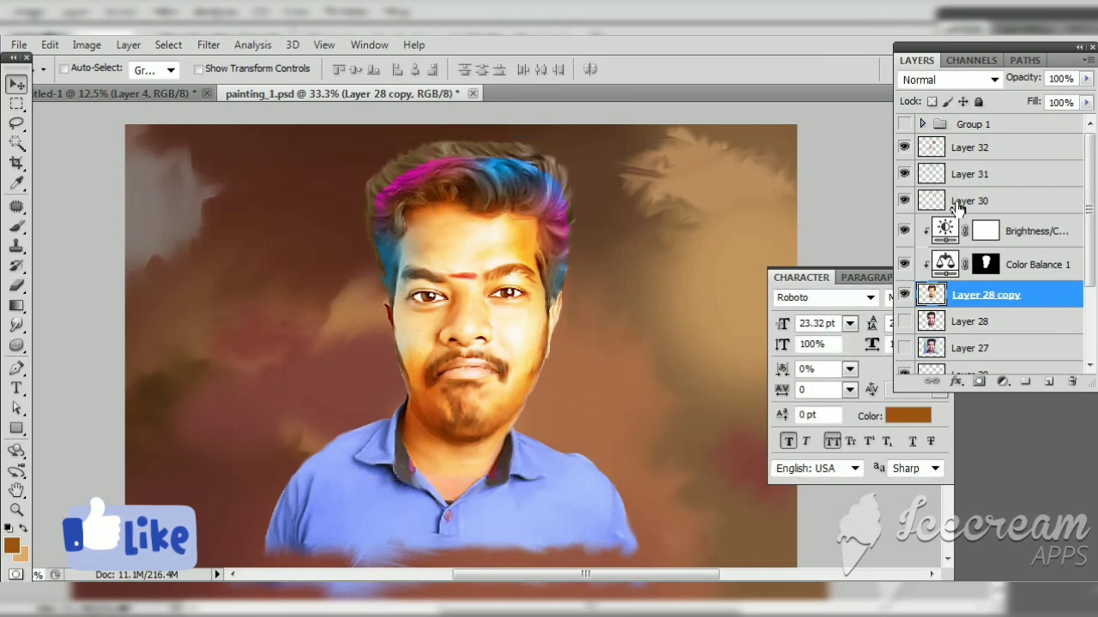
# Step: Scale Layers 31 and 32 together to about 110% and shift them to fit the warped head
pyautogui.click(958, 202)
pyautogui.click(904, 173)
pyautogui.click(904, 174)
pyautogui.click(962, 176)
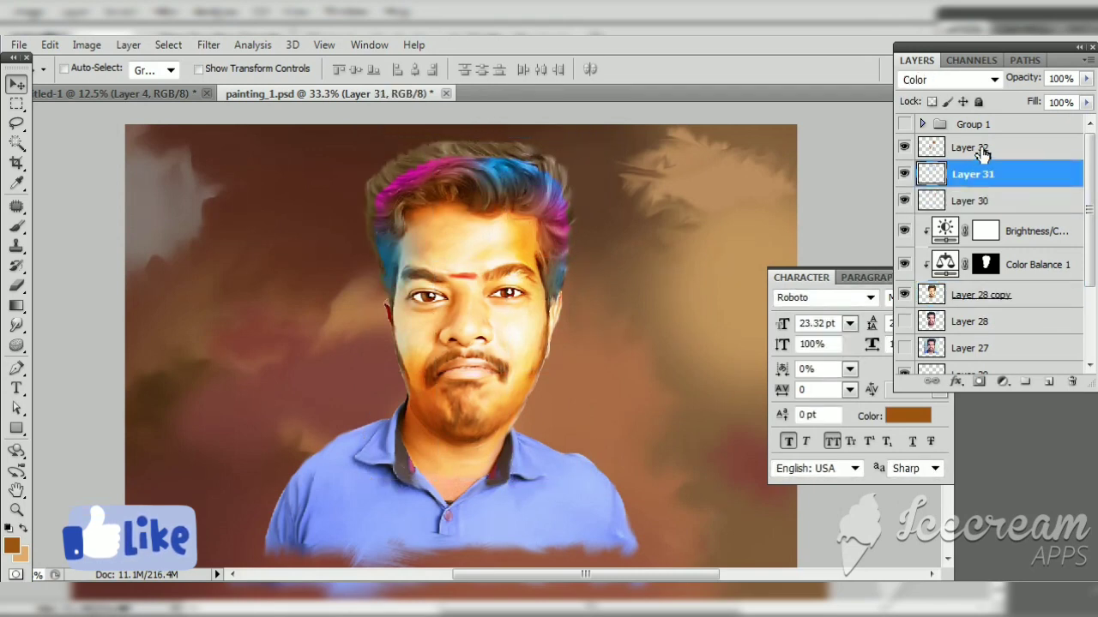
pyautogui.keyDown('shift'); pyautogui.click(983, 151); pyautogui.keyUp('shift')
pyautogui.hotkey('ctrl', 't')
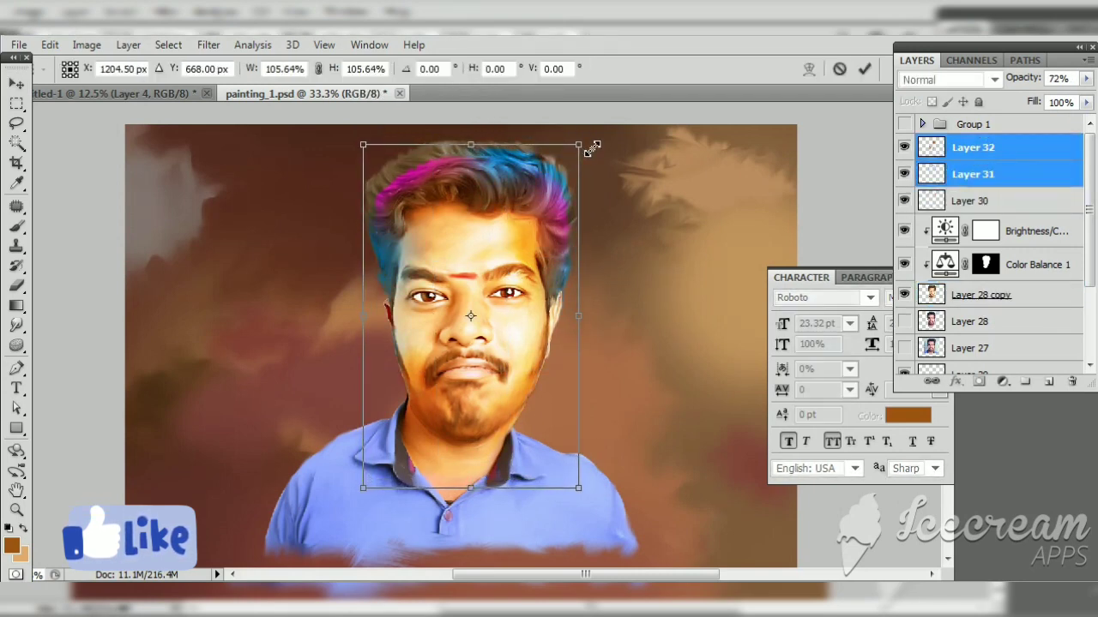
pyautogui.moveTo(593, 148); pyautogui.dragTo(593, 139)
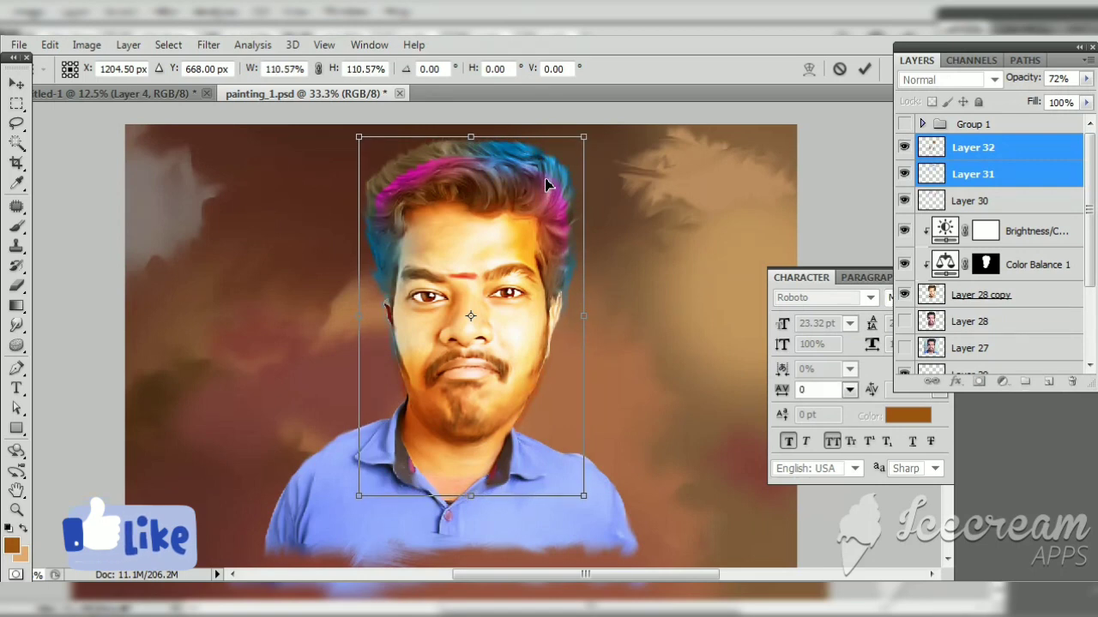
pyautogui.moveTo(546, 184)
pyautogui.mouseDown()
pyautogui.moveTo(538, 214)
pyautogui.moveTo(543, 193)
pyautogui.mouseUp()
pyautogui.press('Return')
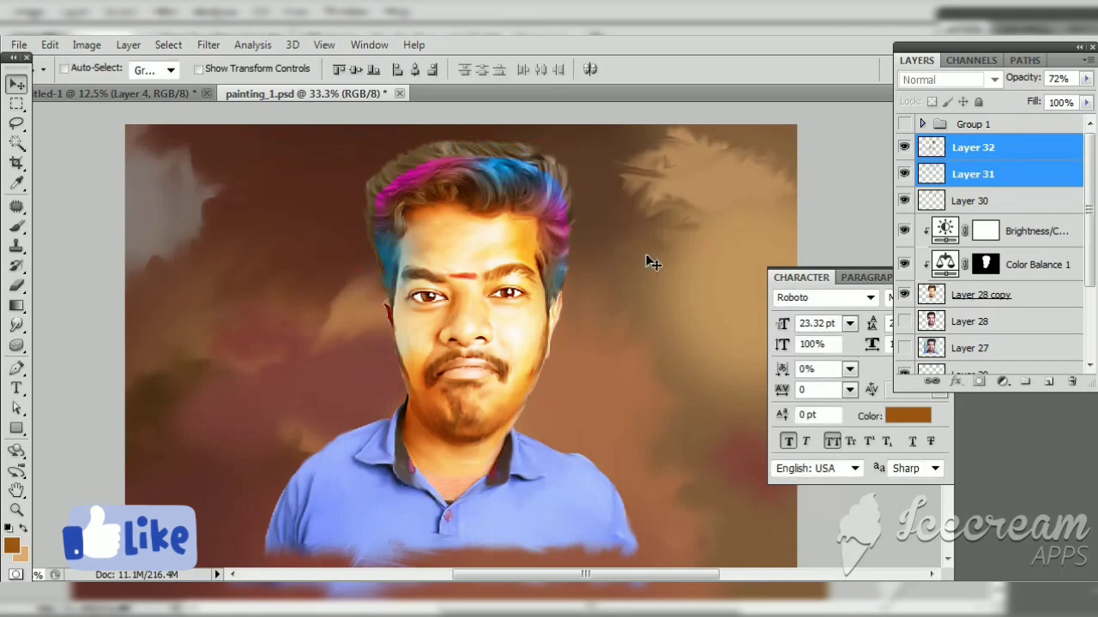
# Step: Hide the hair layers, set opacity to 72%, and delete the Color Balance layer mask
pyautogui.moveTo(904, 174); pyautogui.dragTo(904, 148)
pyautogui.press('7')
pyautogui.press('2')
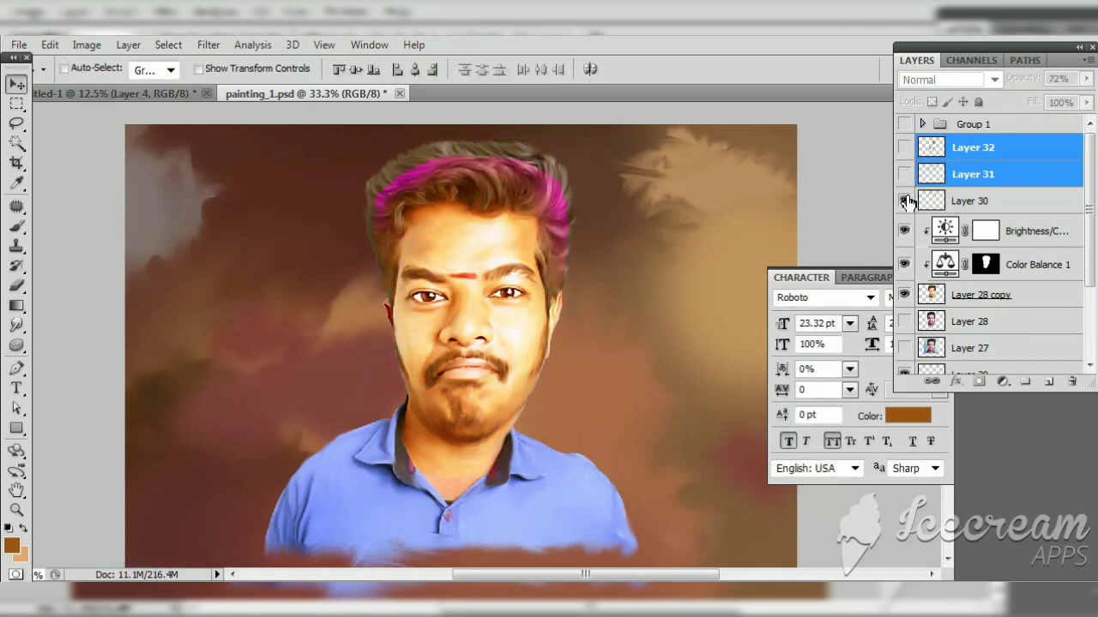
pyautogui.rightClick(991, 268)
pyautogui.click(986, 299)
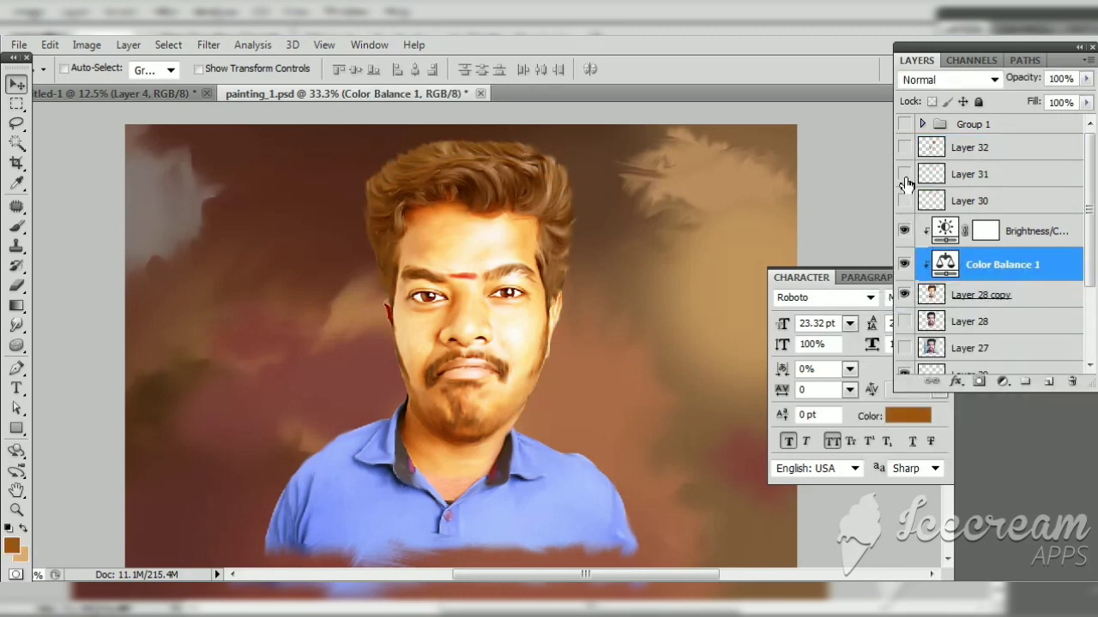
# Step: Show Layer 32 again and recheck the transform on Layers 31 and 32
pyautogui.click(903, 147)
pyautogui.click(967, 176)
pyautogui.keyDown('shift'); pyautogui.click(969, 149); pyautogui.keyUp('shift')
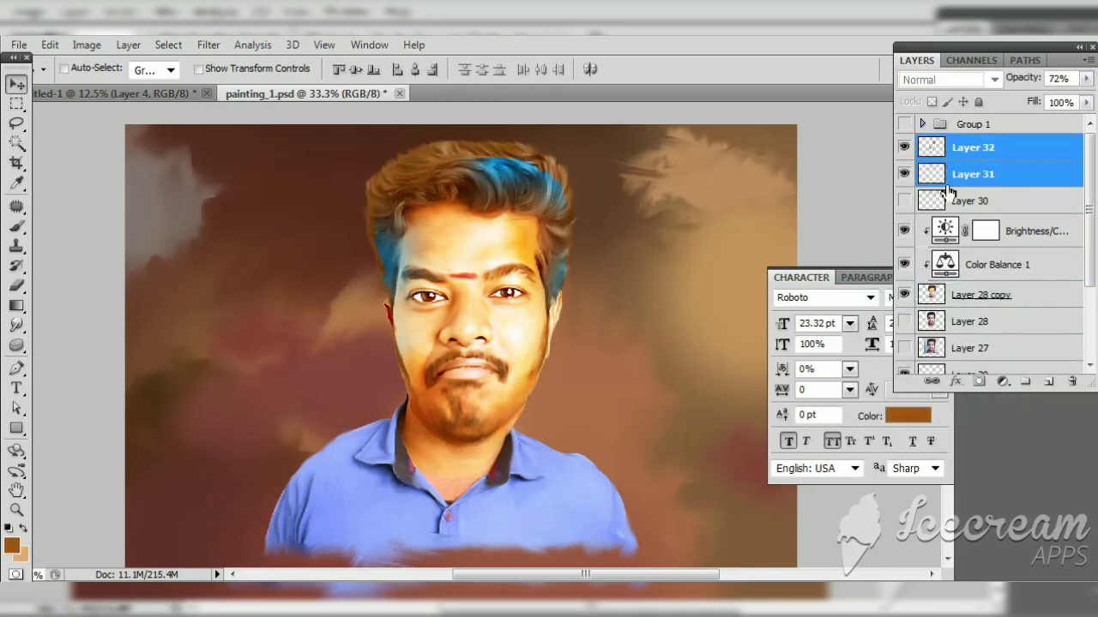
pyautogui.hotkey('ctrl', 't')
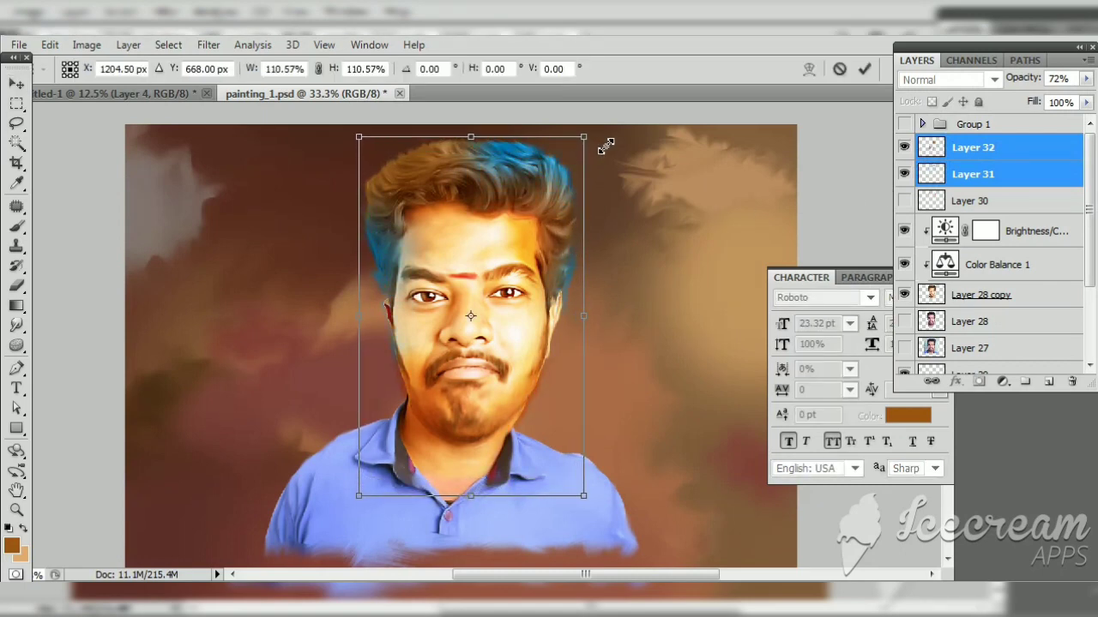
pyautogui.press('Return')
pyautogui.click(969, 176)
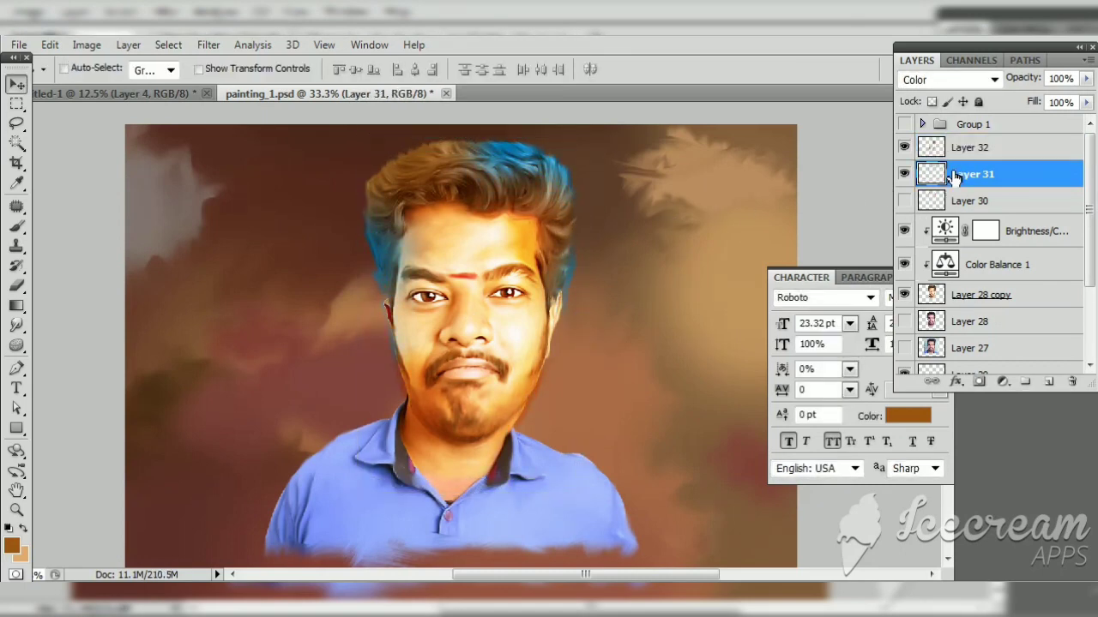
pyautogui.click(961, 154)
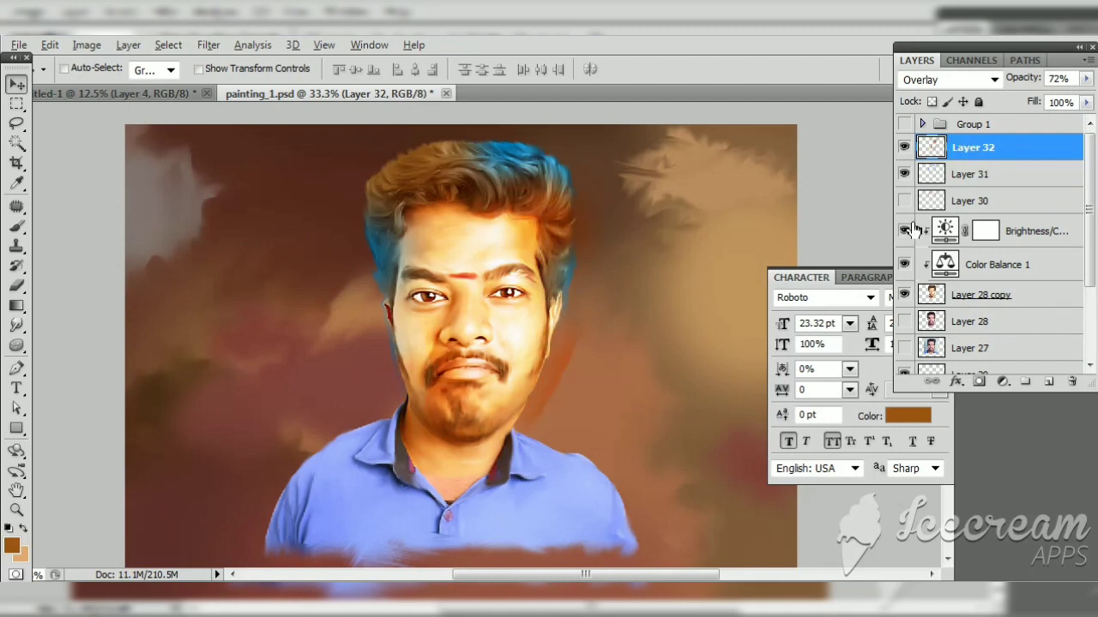
# Step: Scale the magenta hair Layer 30 to about 119%, narrowing its width to about 109%
pyautogui.hotkey('shift', 'alt', '[')
pyautogui.click(959, 204)
pyautogui.hotkey('ctrl', 't')
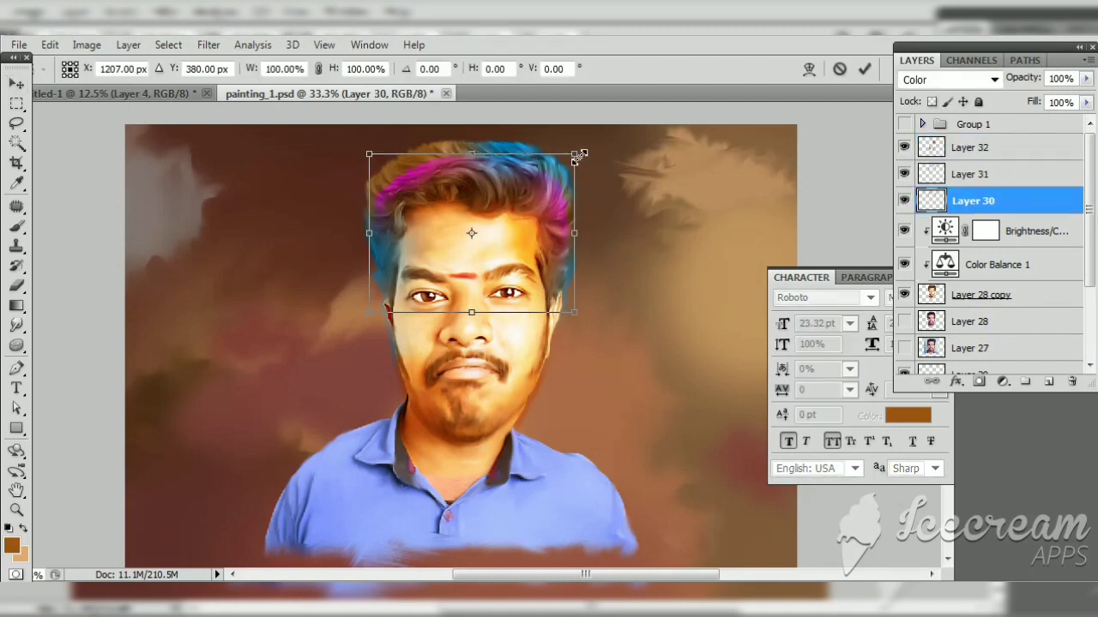
pyautogui.moveTo(582, 152); pyautogui.dragTo(612, 154)
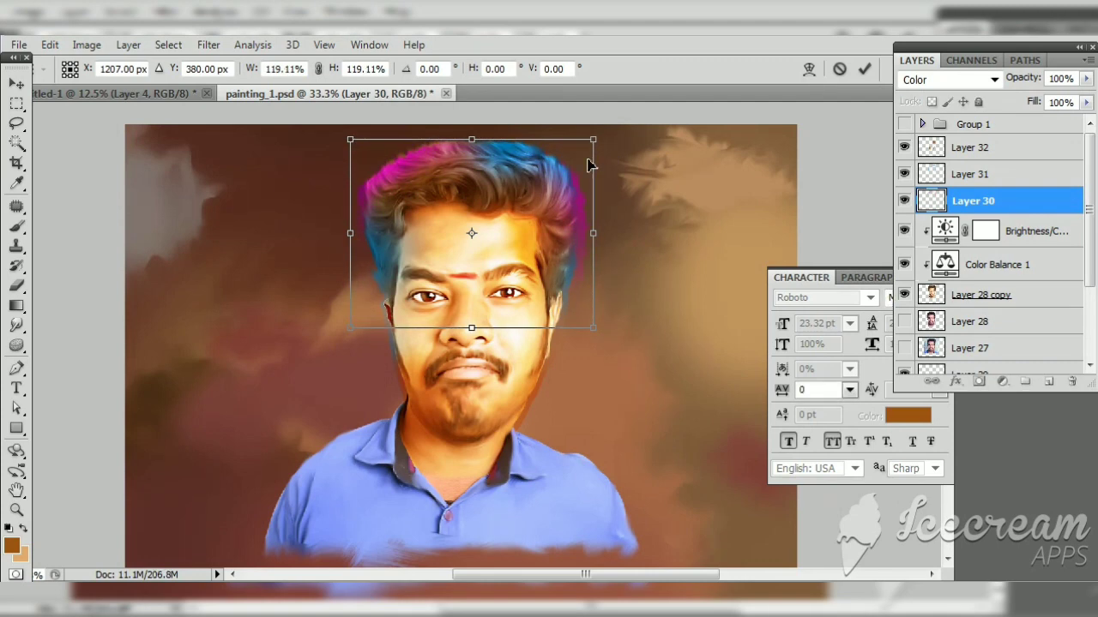
pyautogui.moveTo(598, 242); pyautogui.dragTo(591, 244)
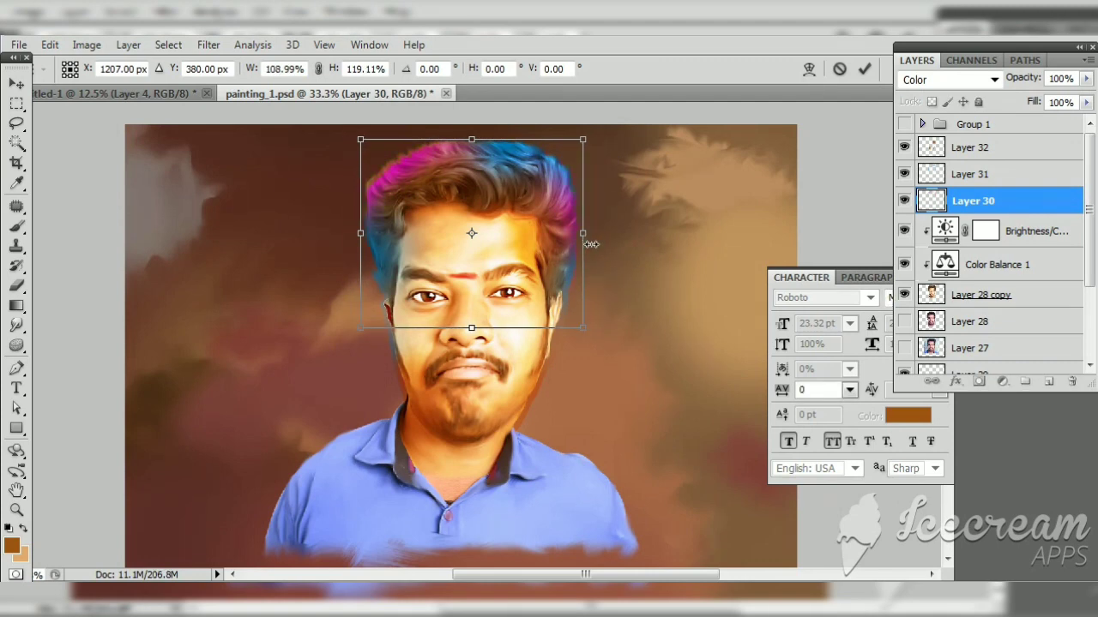
# Step: Warp Layer 30 so the magenta colour fits the top of the hair
pyautogui.rightClick(464, 249)
pyautogui.click(515, 387)
pyautogui.hotkey('ctrl', '+')
pyautogui.hotkey('ctrl', '+')
pyautogui.moveTo(446, 215); pyautogui.dragTo(464, 297)
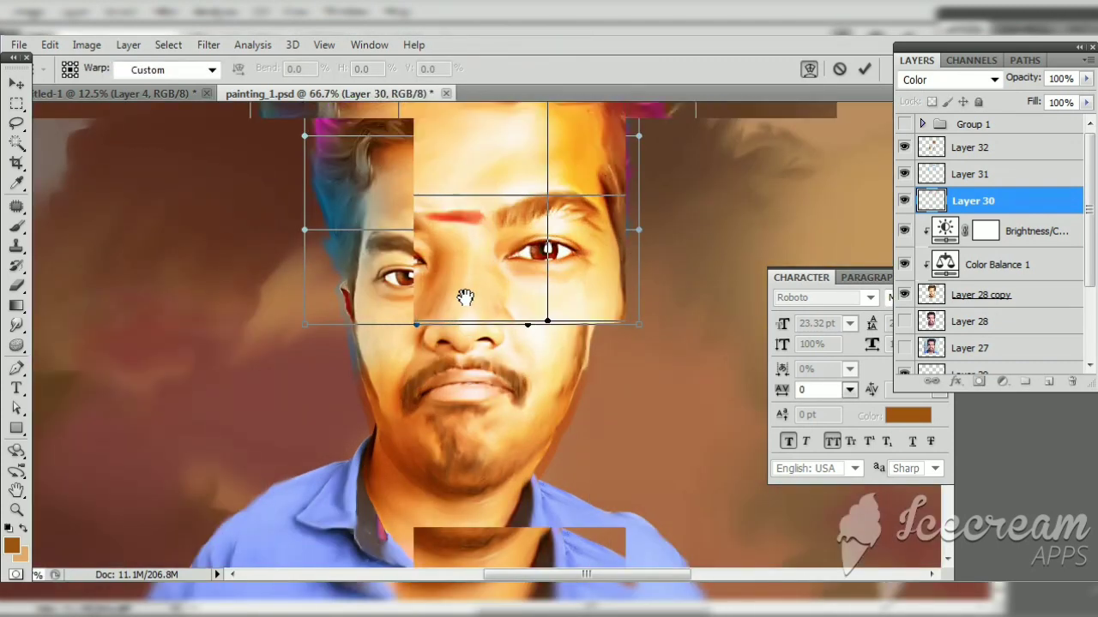
pyautogui.moveTo(467, 258); pyautogui.dragTo(487, 371)
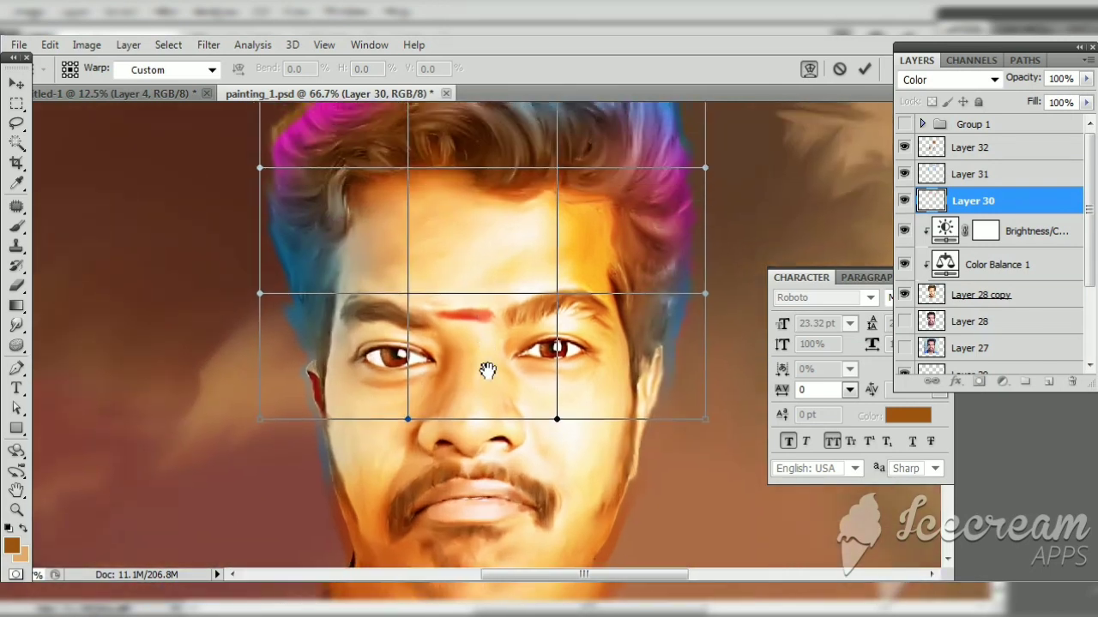
pyautogui.moveTo(379, 163); pyautogui.dragTo(397, 226)
pyautogui.moveTo(273, 141); pyautogui.dragTo(254, 130)
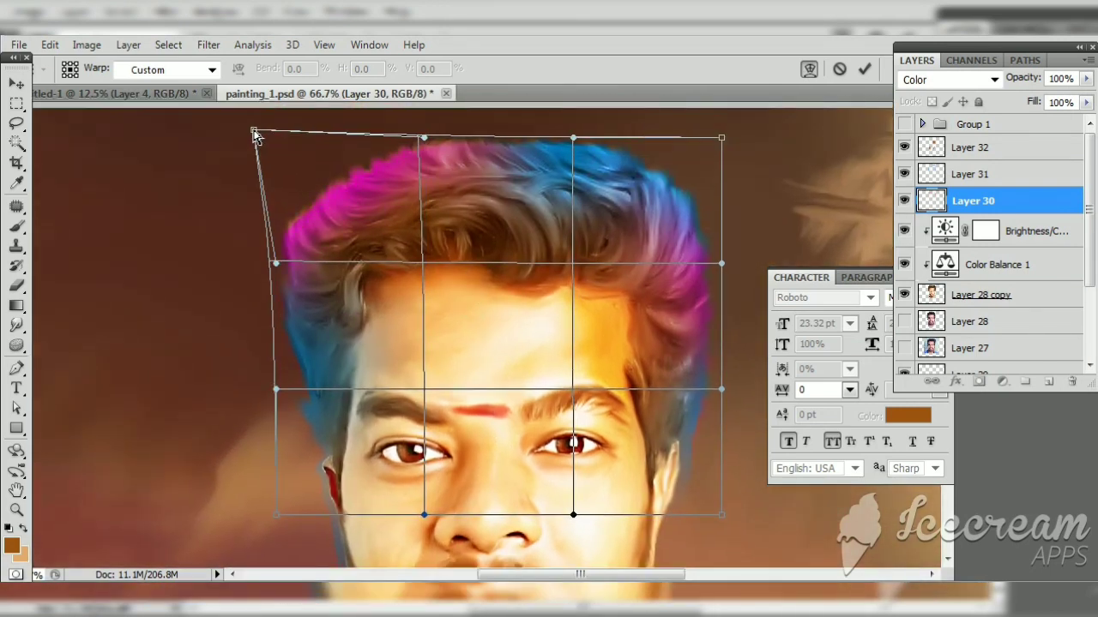
pyautogui.press('Return')
pyautogui.scroll(-5, 443, 255)
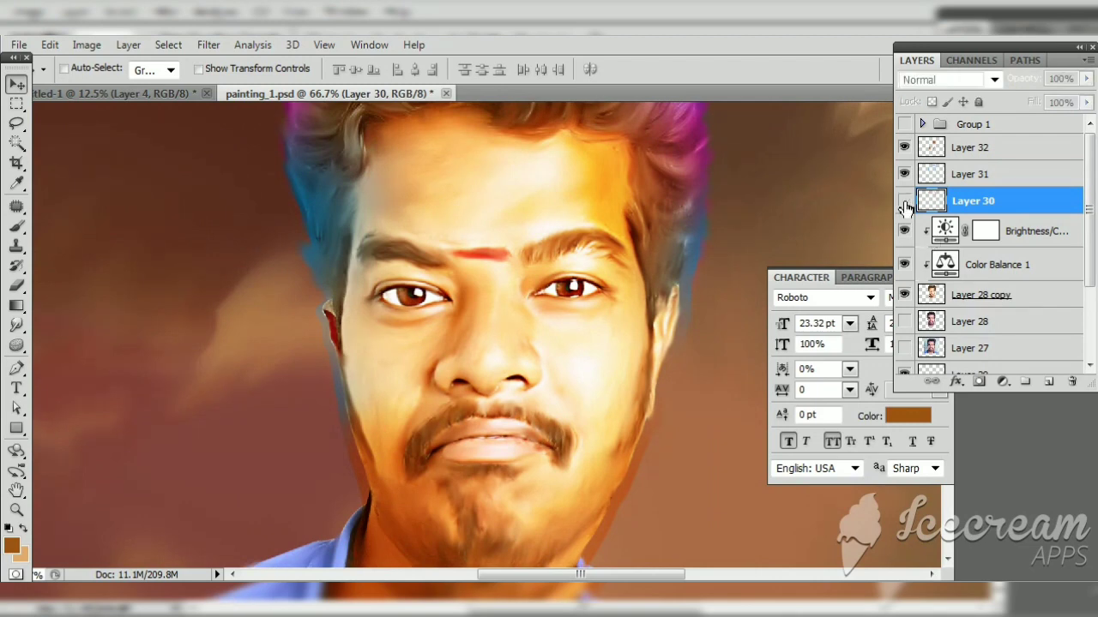
# Step: Warp the blue hair Layer 31, pulling its left and right sides inward
pyautogui.click(968, 180)
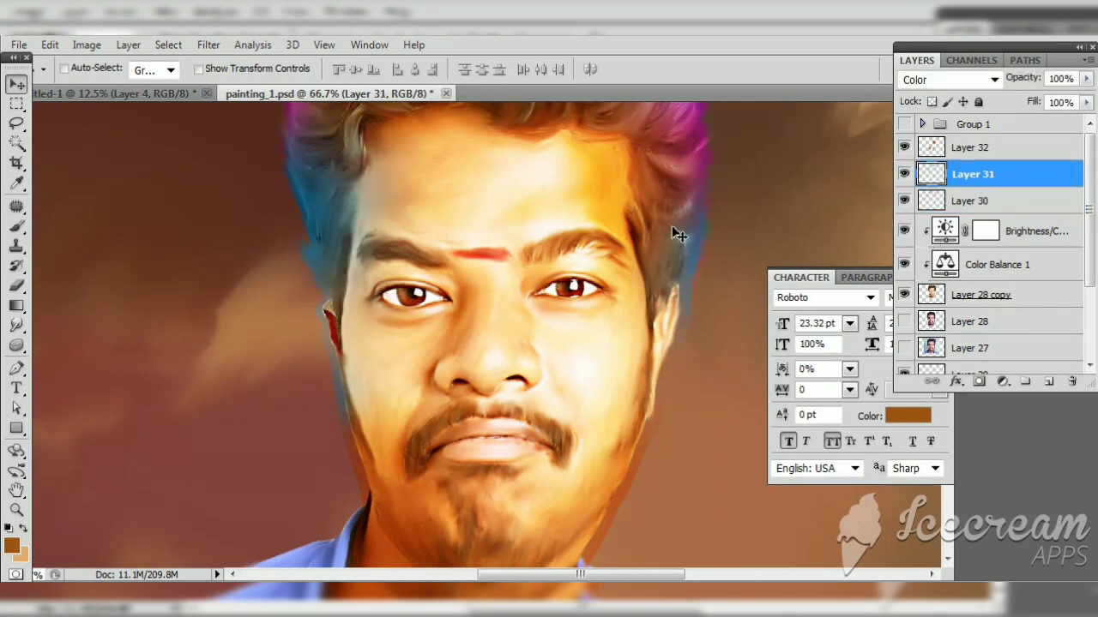
pyautogui.hotkey('ctrl', 't')
pyautogui.rightClick(515, 258)
pyautogui.click(566, 167)
pyautogui.scroll(-3, 291, 318)
pyautogui.moveTo(292, 317)
pyautogui.mouseDown()
pyautogui.moveTo(276, 525)
pyautogui.moveTo(295, 519)
pyautogui.mouseUp()
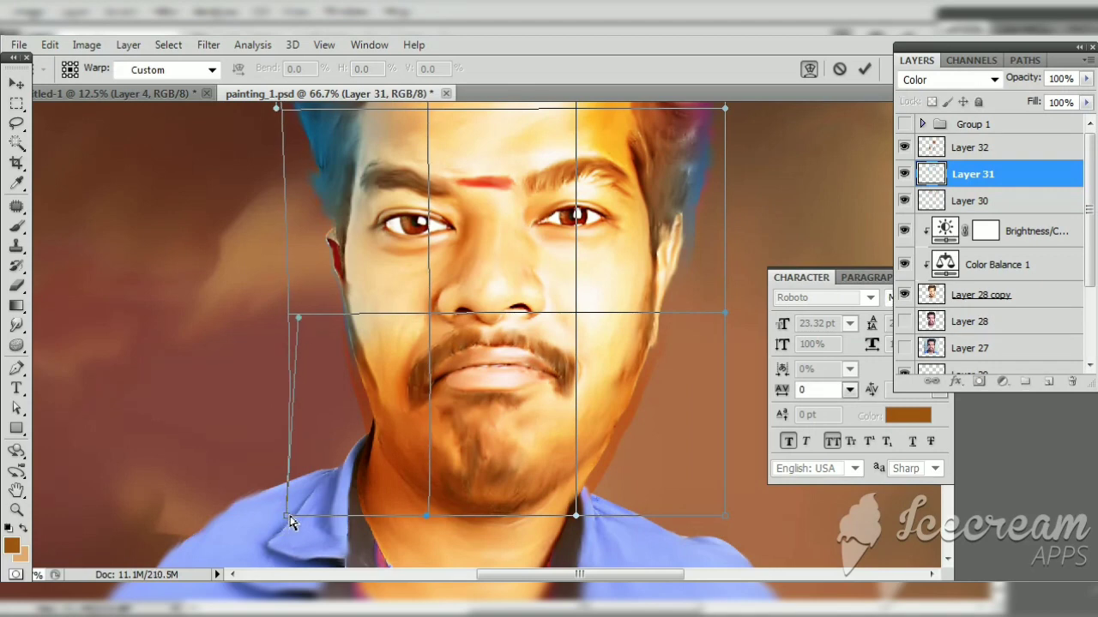
pyautogui.moveTo(725, 318); pyautogui.dragTo(694, 324)
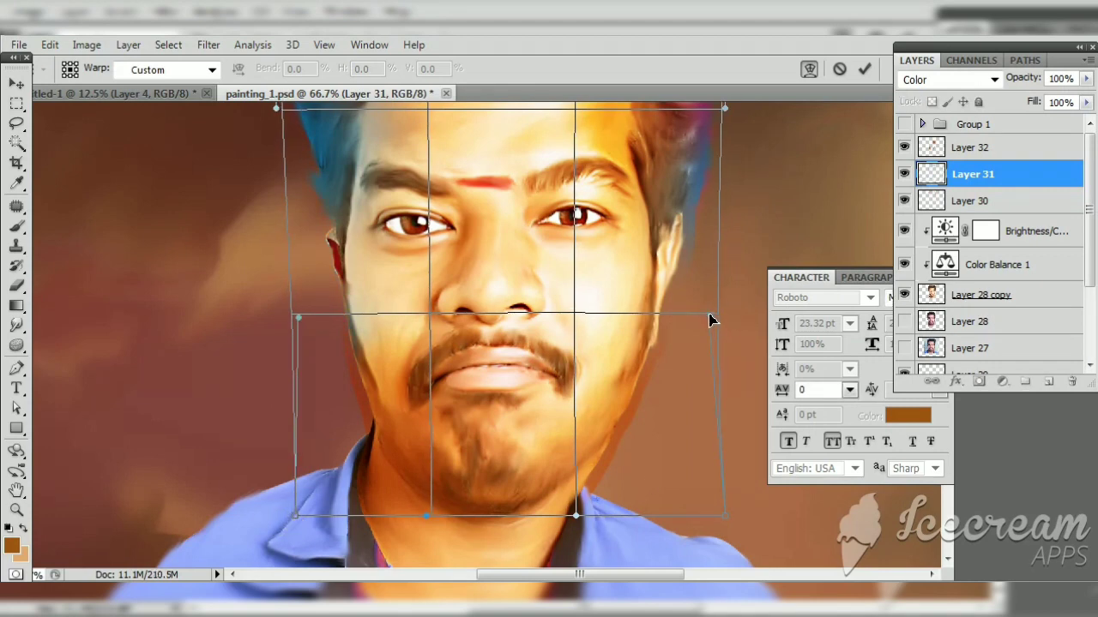
pyautogui.press('Return')
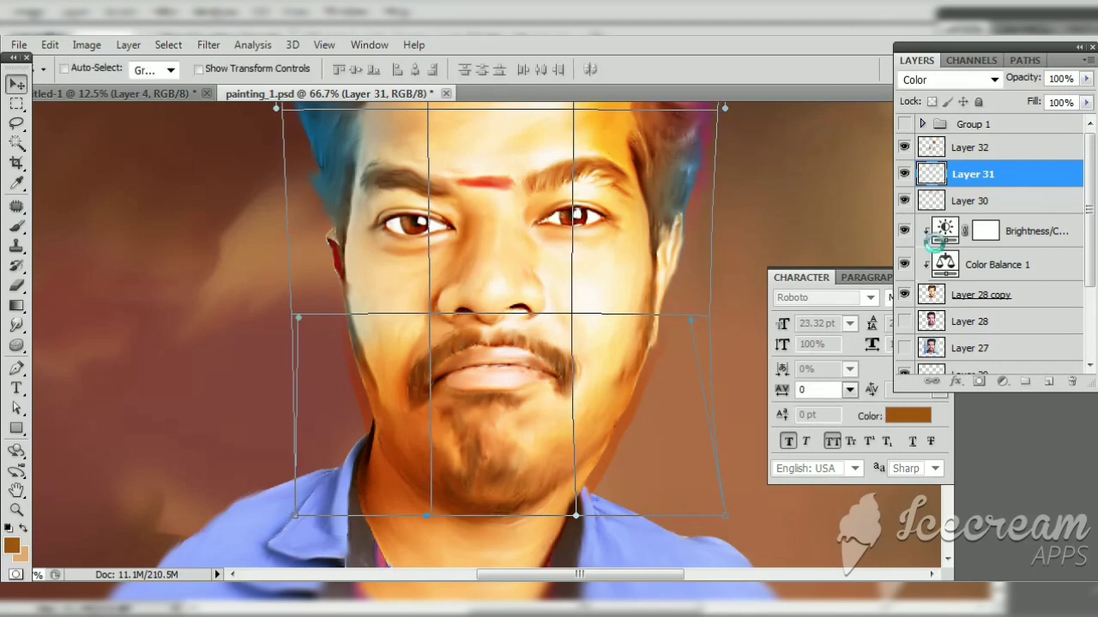
# Step: Warp Layer 32's lower edges inward, then compare the fitted colour layers in full view
pyautogui.click(913, 206)
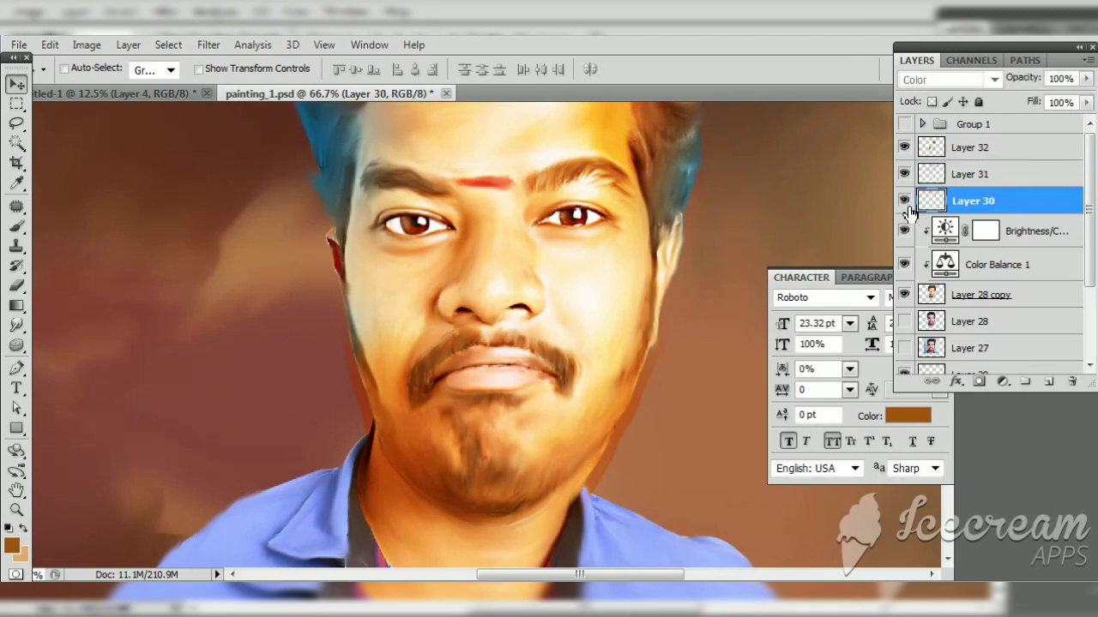
pyautogui.click(904, 147)
pyautogui.click(904, 148)
pyautogui.click(970, 147)
pyautogui.hotkey('ctrl', 't')
pyautogui.rightClick(538, 272)
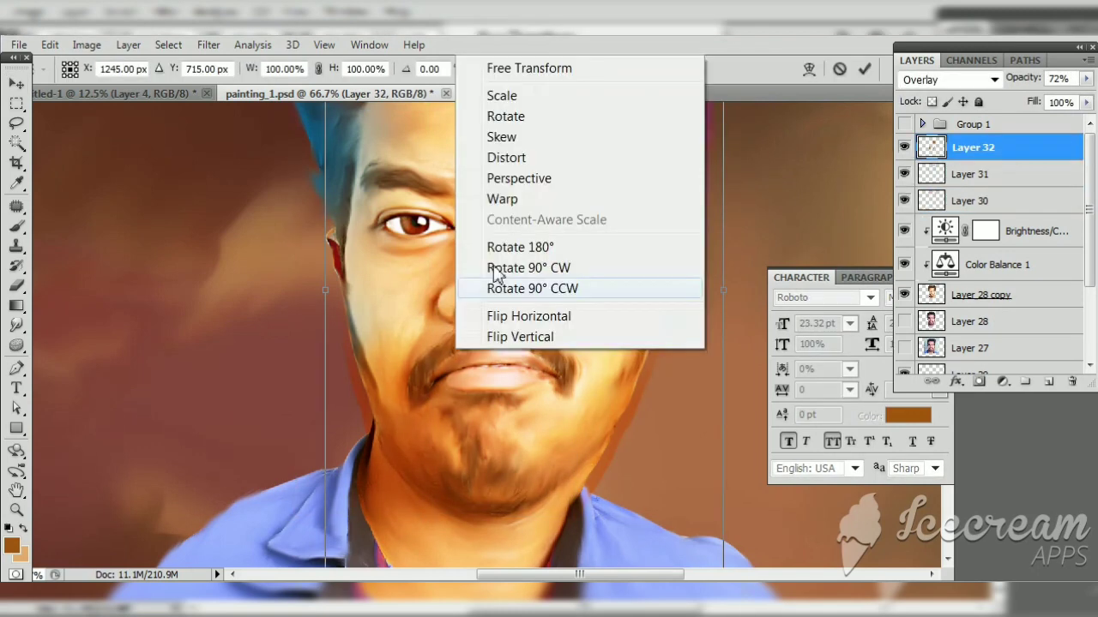
pyautogui.click(480, 174)
pyautogui.scroll(-2, 539, 272)
pyautogui.moveTo(332, 552); pyautogui.dragTo(362, 549)
pyautogui.moveTo(735, 549); pyautogui.dragTo(670, 550)
pyautogui.press('Return')
pyautogui.hotkey('ctrl', '0')
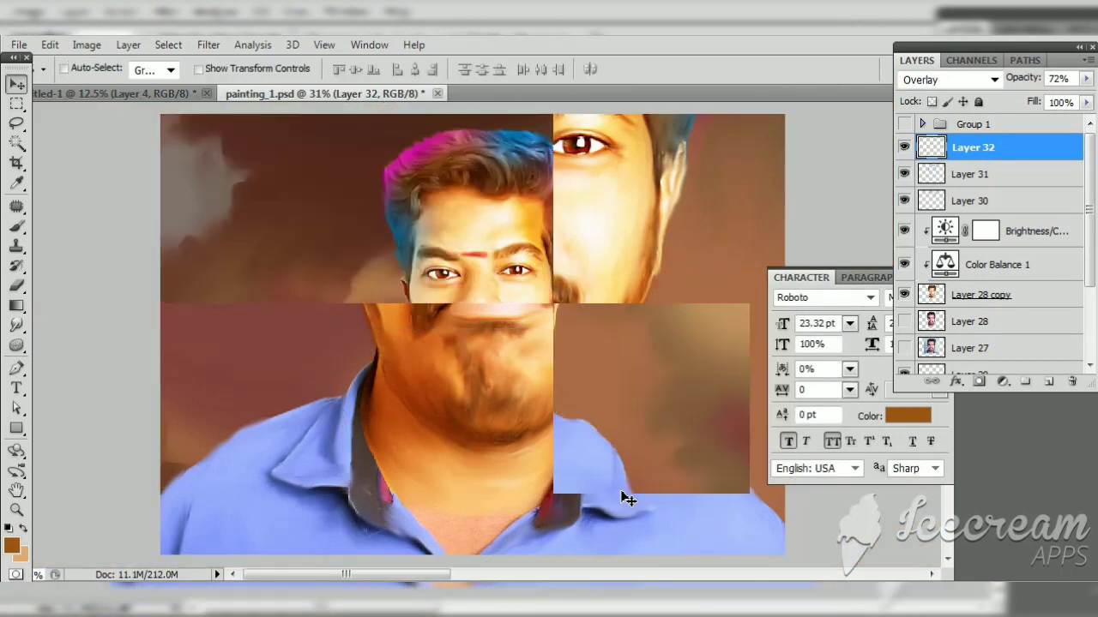
pyautogui.click(903, 147)
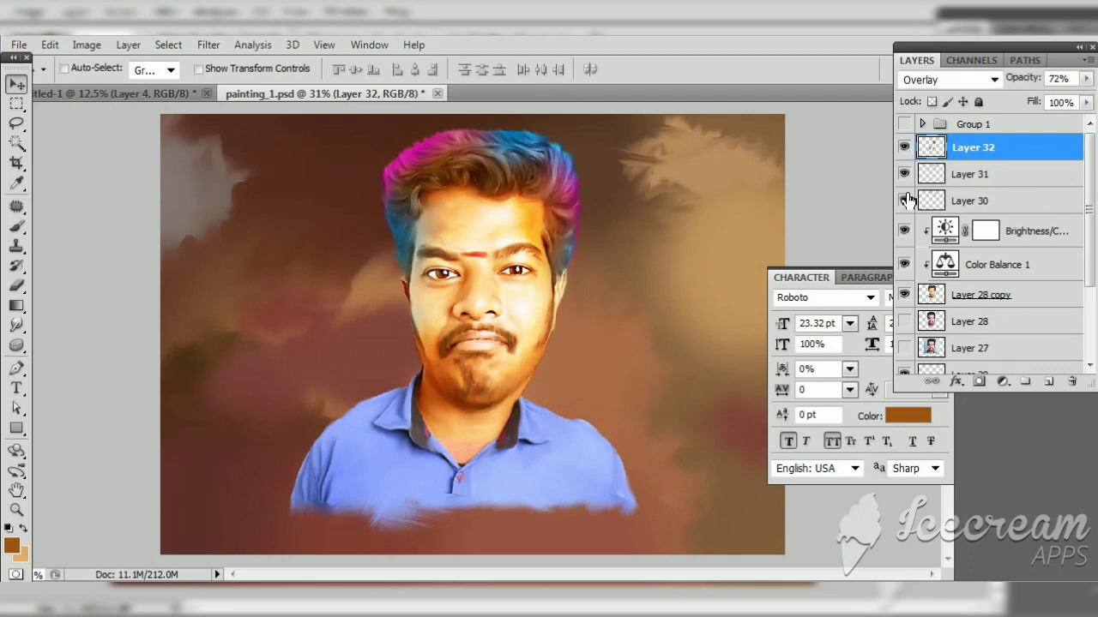
# Step: Set magenta Layer 30 to 62% opacity; add Hue/Saturation at -17 above Color Balance 1
pyautogui.click(952, 202)
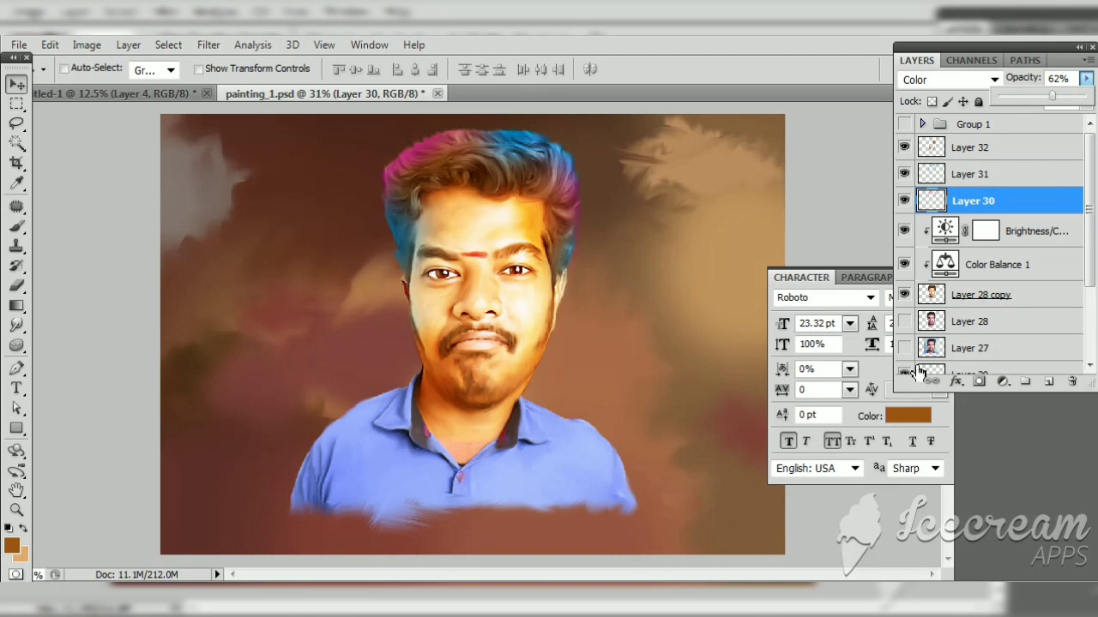
pyautogui.click(994, 264)
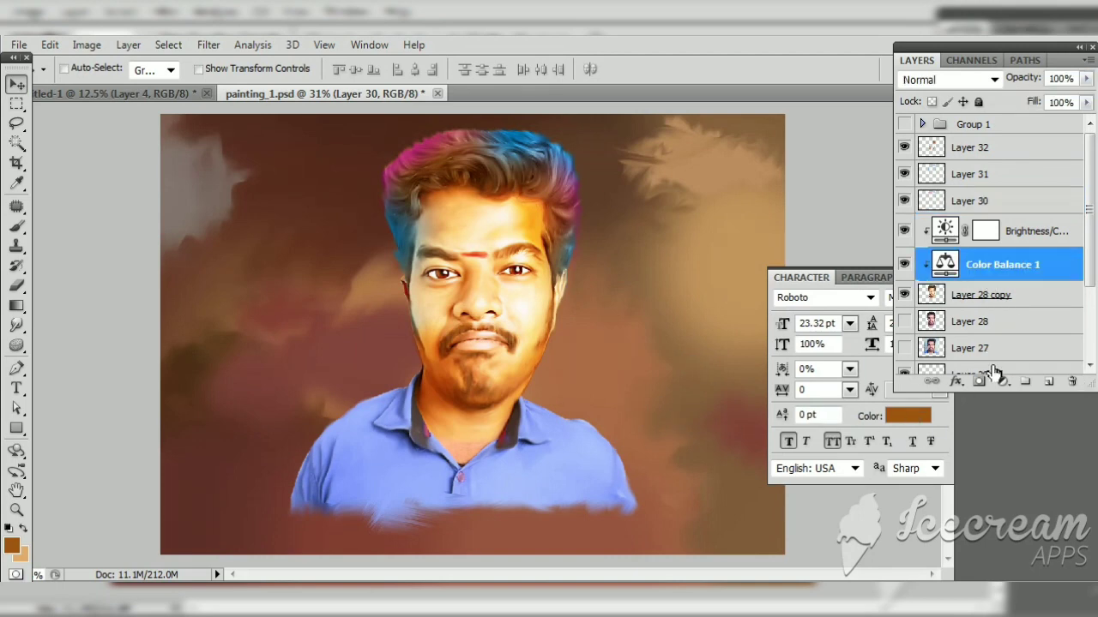
pyautogui.click(1002, 381)
pyautogui.click(844, 394)
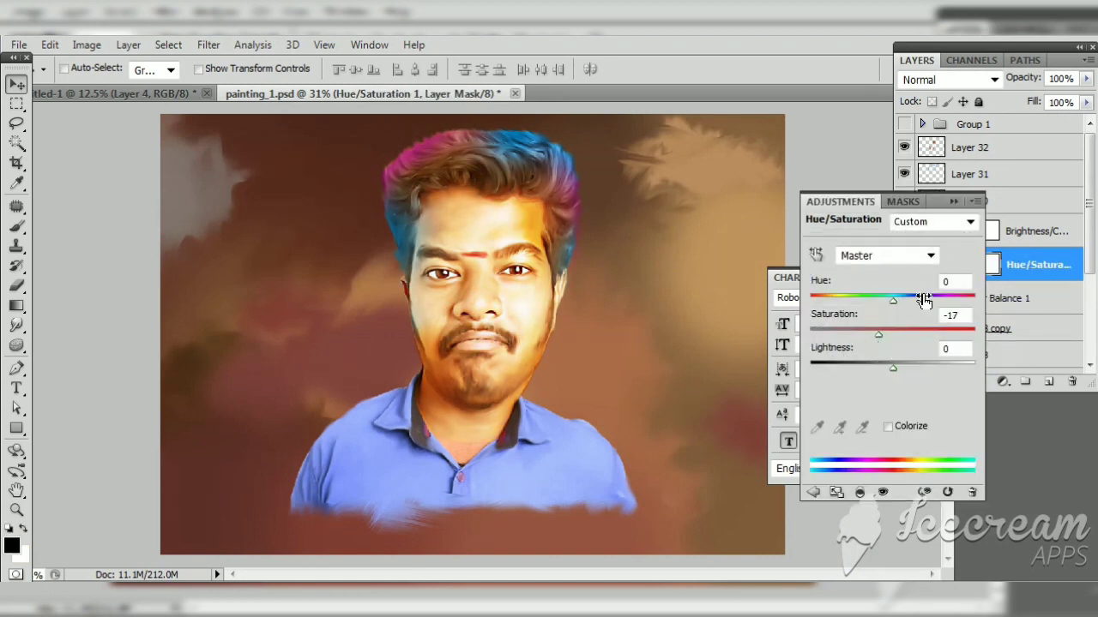
pyautogui.click(961, 266)
pyautogui.click(999, 383)
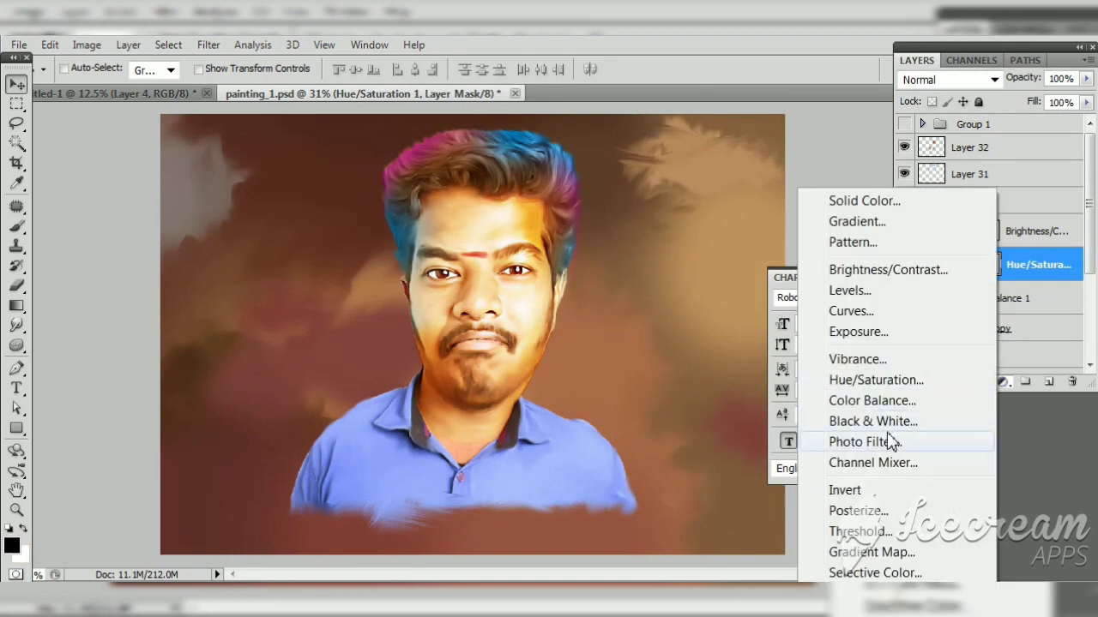
# Step: Add a Selective Color layer with Reds at Cyan +8, Magenta +79, Yellow +70
pyautogui.click(879, 578)
pyautogui.moveTo(892, 299); pyautogui.dragTo(951, 300)
pyautogui.moveTo(897, 335)
pyautogui.mouseDown()
pyautogui.moveTo(949, 335)
pyautogui.moveTo(907, 343)
pyautogui.moveTo(954, 346)
pyautogui.mouseUp()
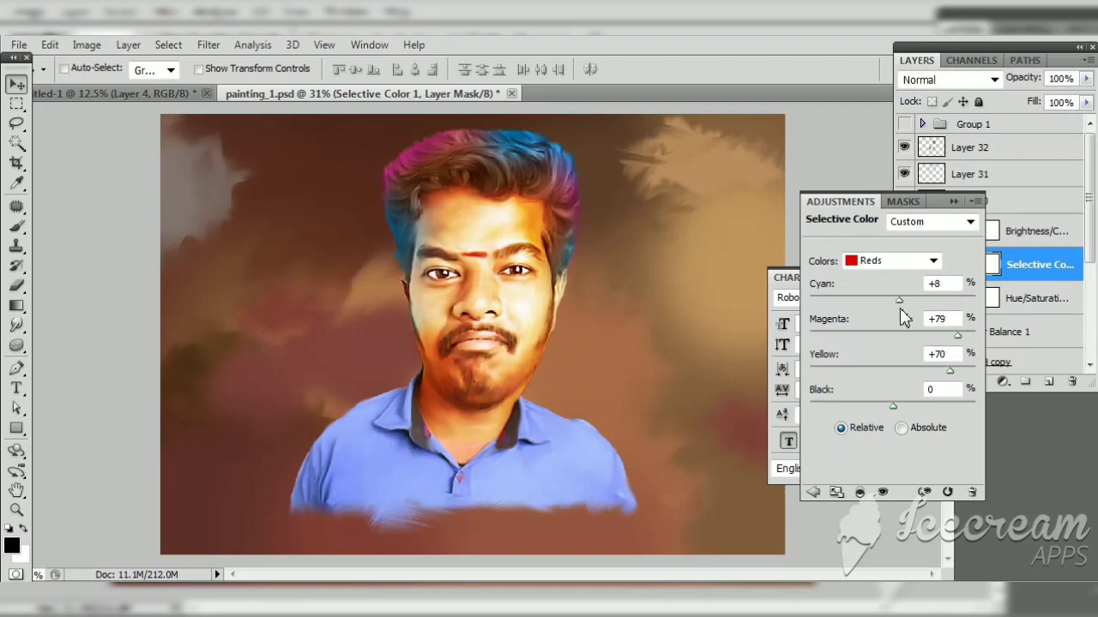
pyautogui.click(958, 201)
# Step: Add a Levels adjustment with input levels 28, 1.24 and 227
pyautogui.click(1003, 382)
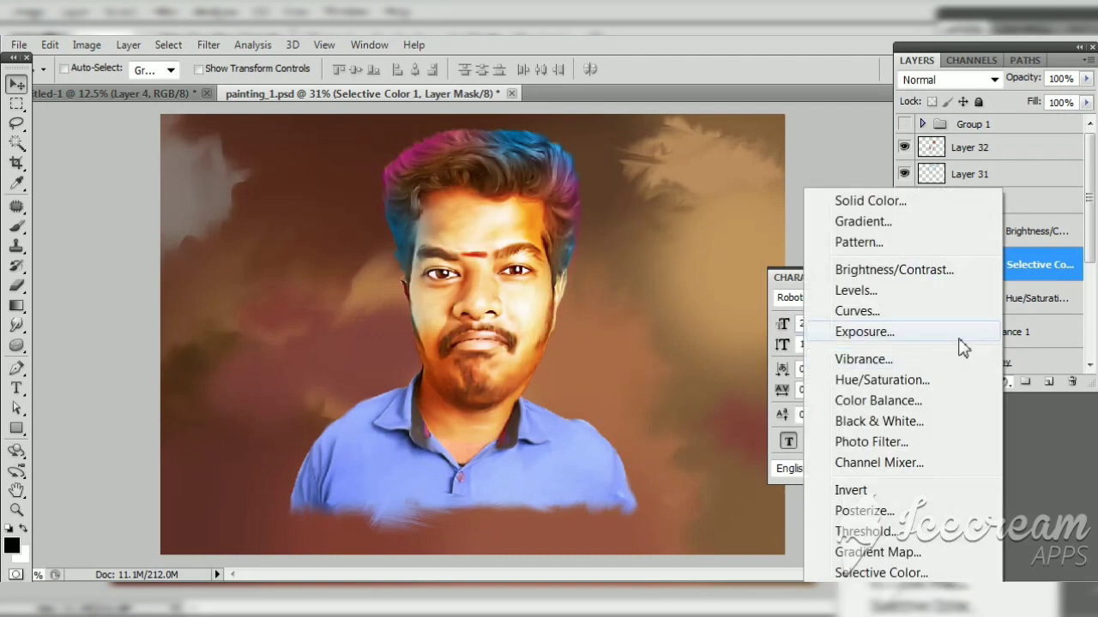
pyautogui.click(845, 289)
pyautogui.moveTo(904, 346); pyautogui.dragTo(847, 346)
pyautogui.moveTo(975, 347); pyautogui.dragTo(960, 346)
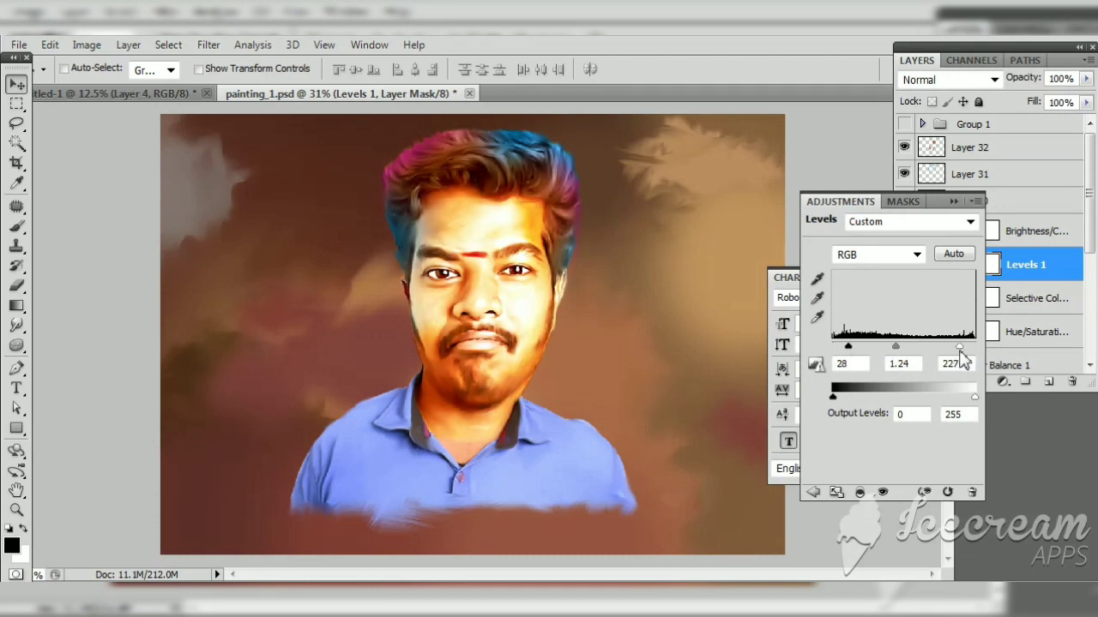
pyautogui.click(954, 201)
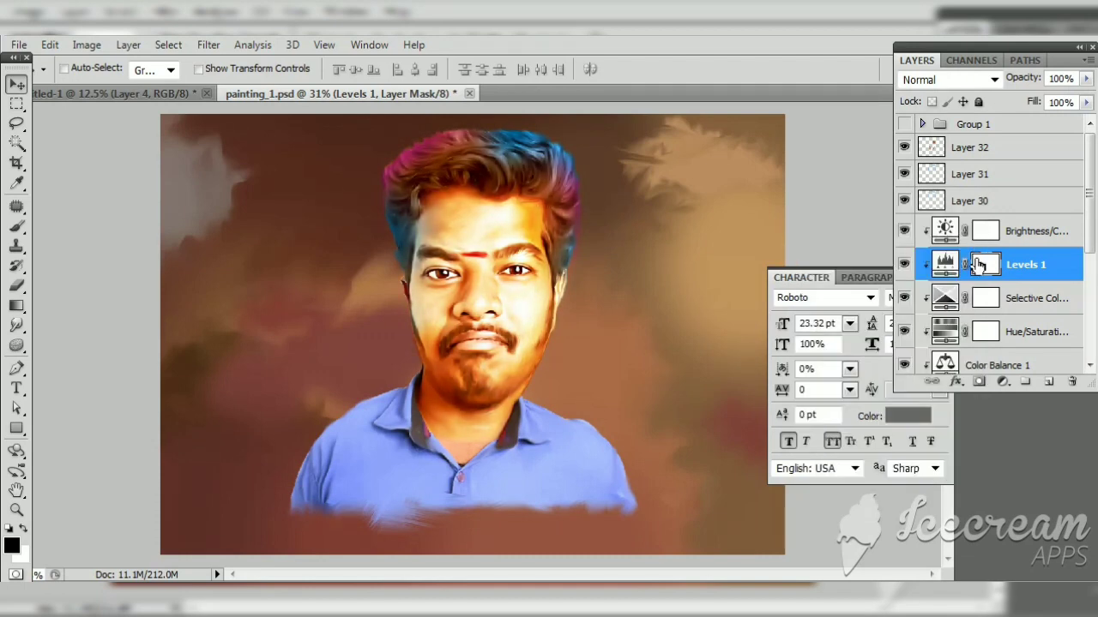
pyautogui.scroll(-1, 994, 343)
# Step: Duplicate Layer 28 copy, choose the Sharpen Tool, zoom in and enlarge the brush
pyautogui.scroll(-1, 994, 343)
pyautogui.click(986, 357)
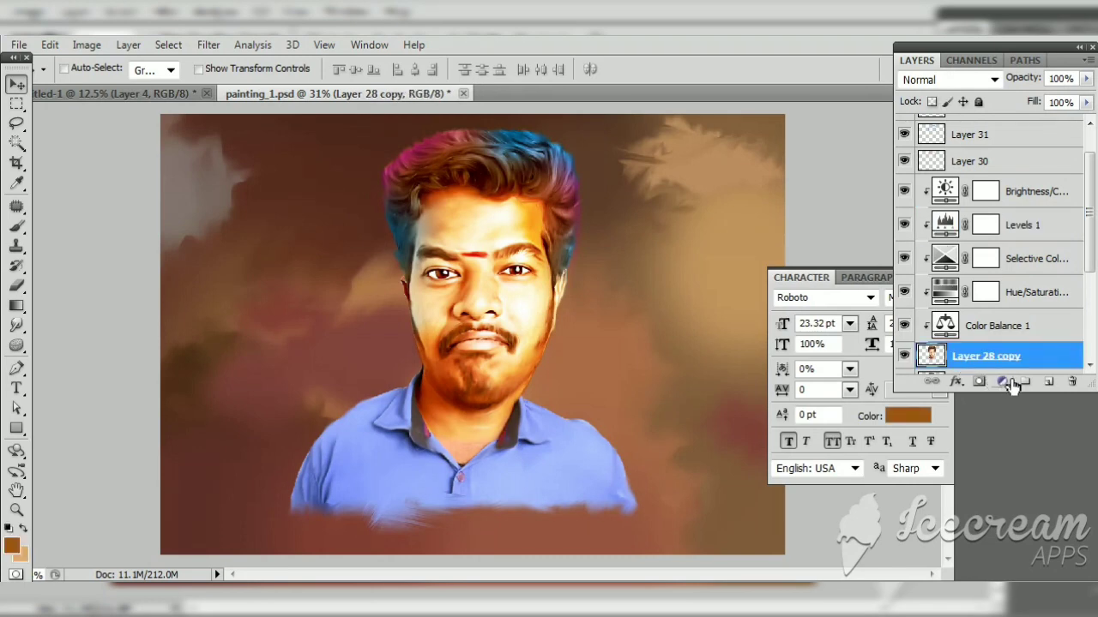
pyautogui.hotkey('ctrl', 'j')
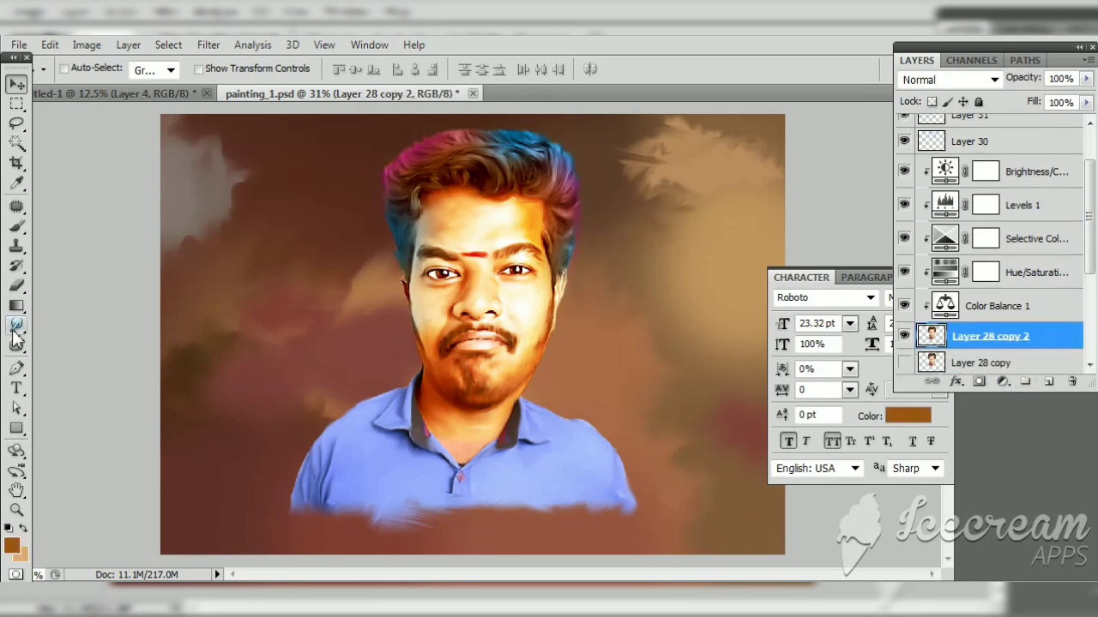
pyautogui.click(13, 333)
pyautogui.click(15, 347)
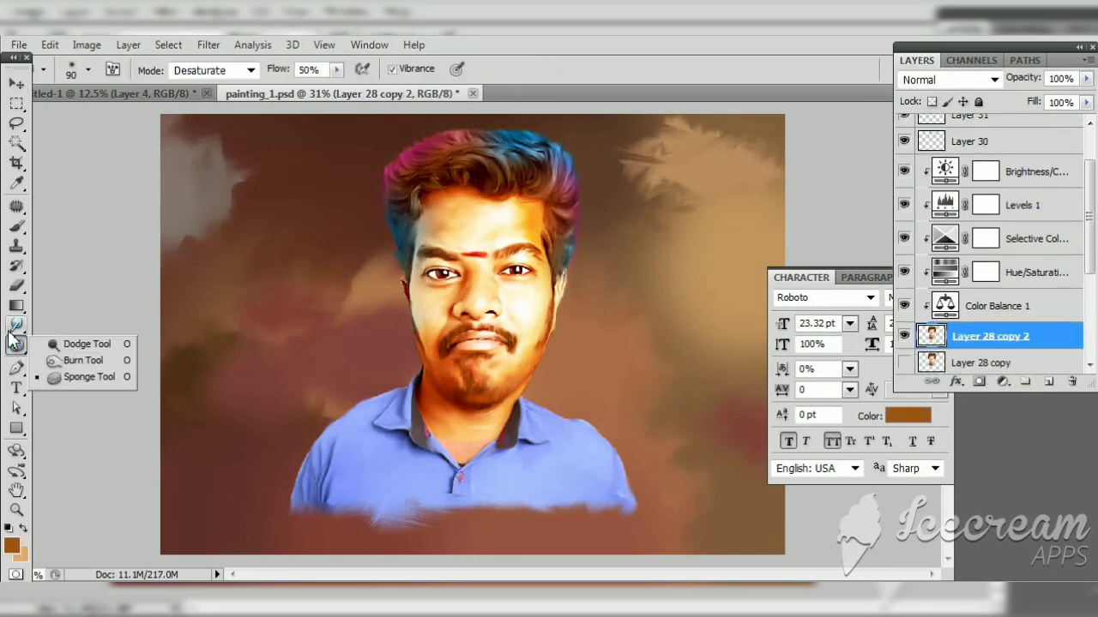
pyautogui.click(12, 331)
pyautogui.click(86, 341)
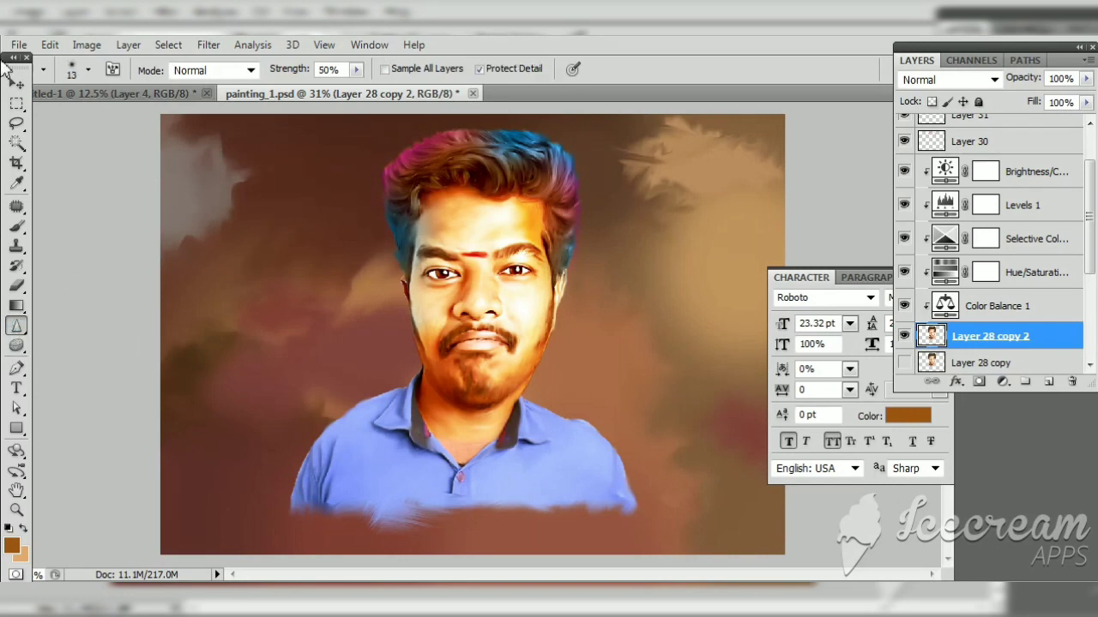
pyautogui.click(16, 83)
pyautogui.hotkey('ctrl', '+')
pyautogui.hotkey('ctrl', '+')
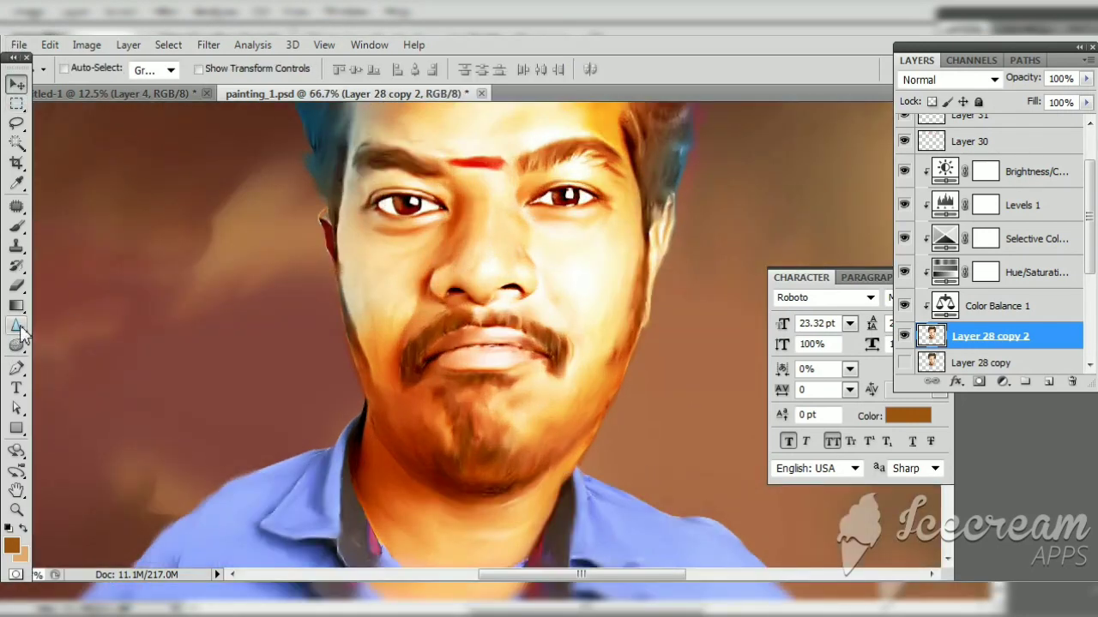
pyautogui.click(17, 326)
pyautogui.hotkey('ctrl', '+')
pyautogui.hotkey('ctrl', '+')
pyautogui.scroll(3, 471, 391)
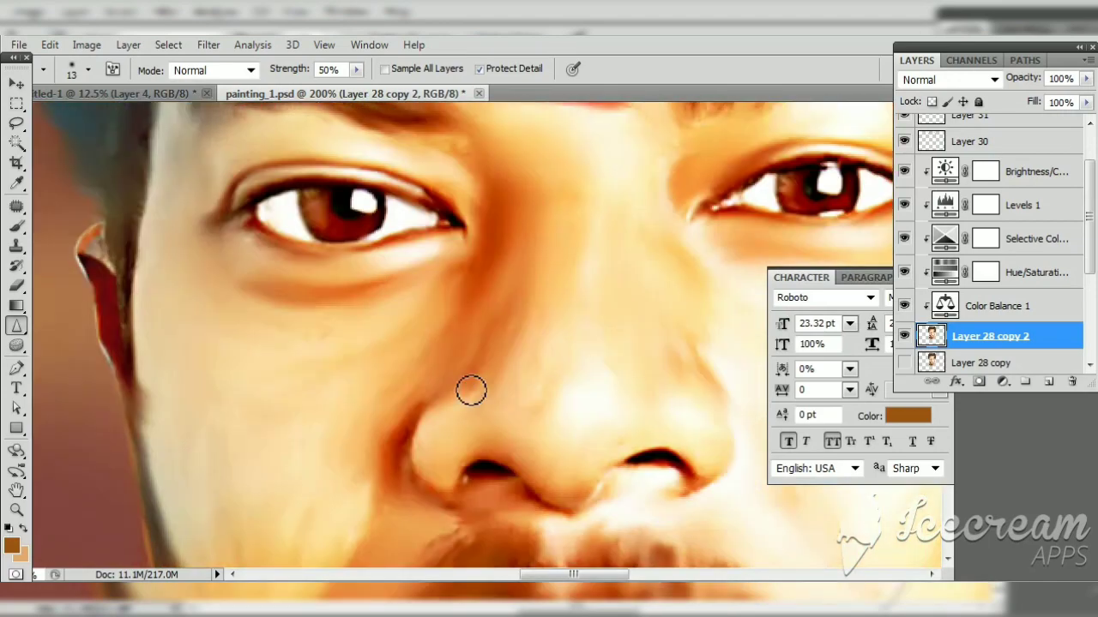
pyautogui.press(']')
pyautogui.press(']')
# Step: Sharpen the irises, eye highlights and nose details at 83% strength
pyautogui.moveTo(330, 190); pyautogui.dragTo(341, 201)
pyautogui.moveTo(515, 275); pyautogui.dragTo(275, 392)
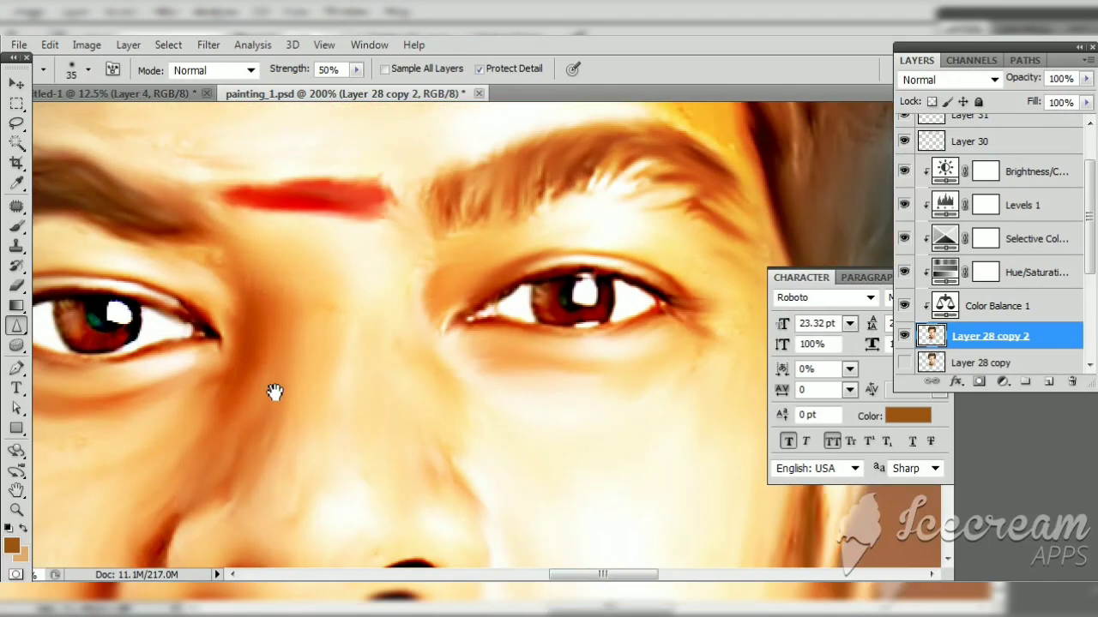
pyautogui.moveTo(566, 289)
pyautogui.mouseDown()
pyautogui.moveTo(577, 289)
pyautogui.moveTo(561, 215)
pyautogui.moveTo(627, 162)
pyautogui.moveTo(590, 496)
pyautogui.mouseUp()
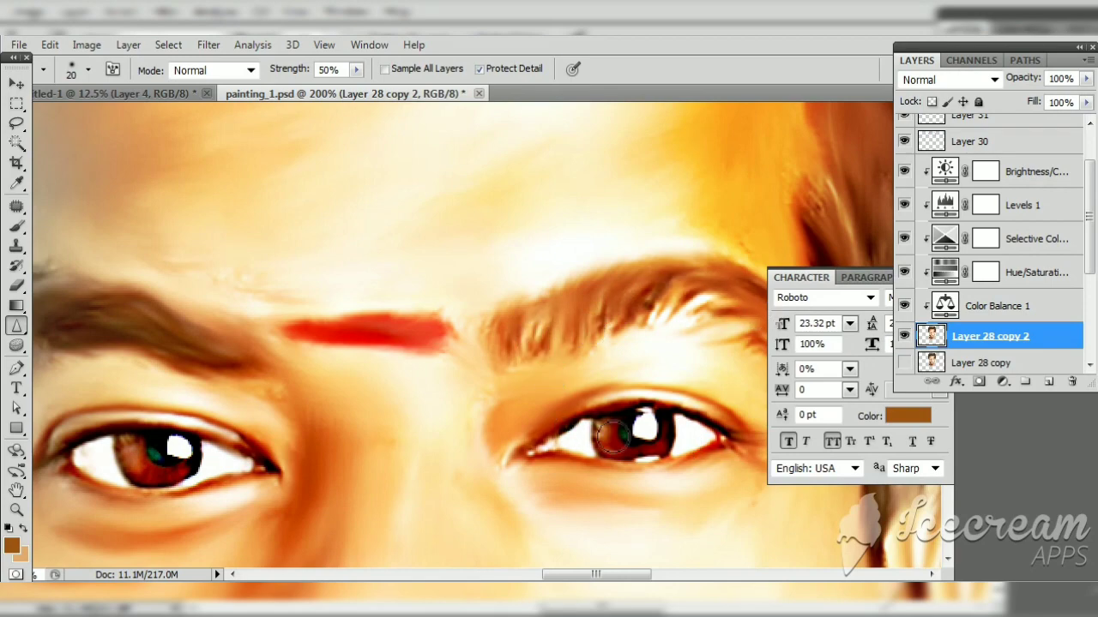
pyautogui.moveTo(611, 437); pyautogui.dragTo(466, 380)
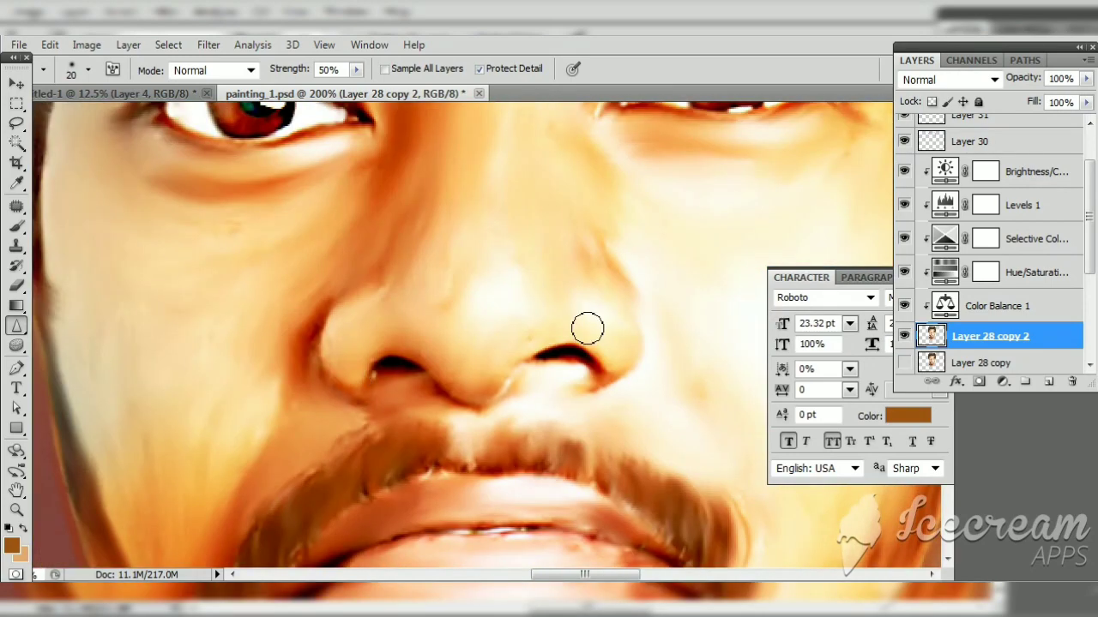
pyautogui.moveTo(358, 87); pyautogui.dragTo(386, 88)
pyautogui.moveTo(412, 246)
pyautogui.mouseDown()
pyautogui.moveTo(287, 203)
pyautogui.moveTo(290, 329)
pyautogui.mouseUp()
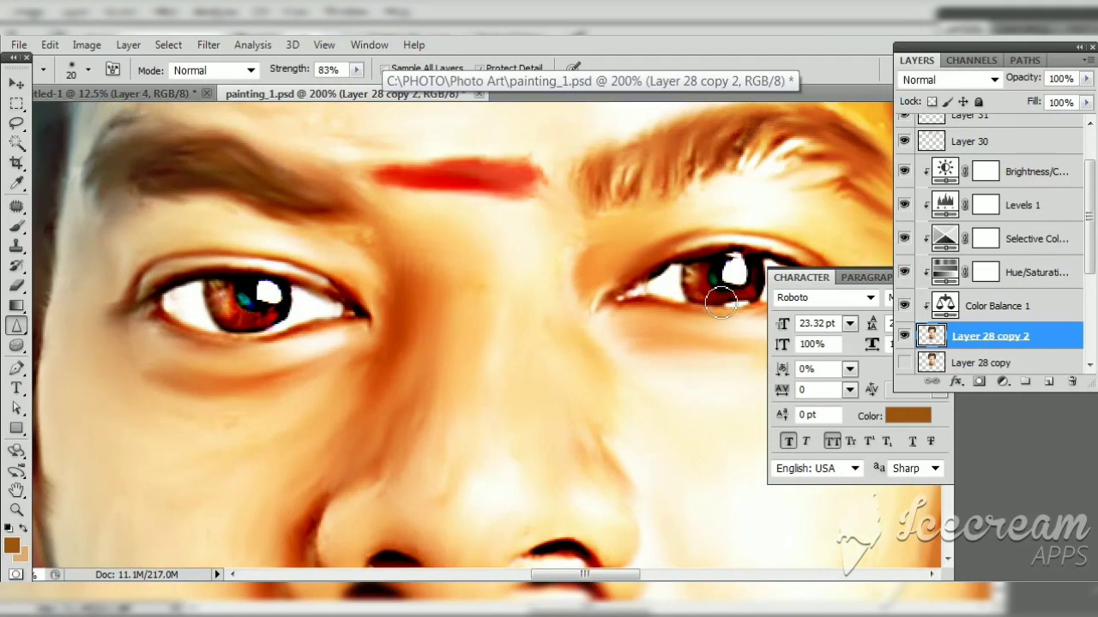
pyautogui.moveTo(612, 383); pyautogui.dragTo(625, 233)
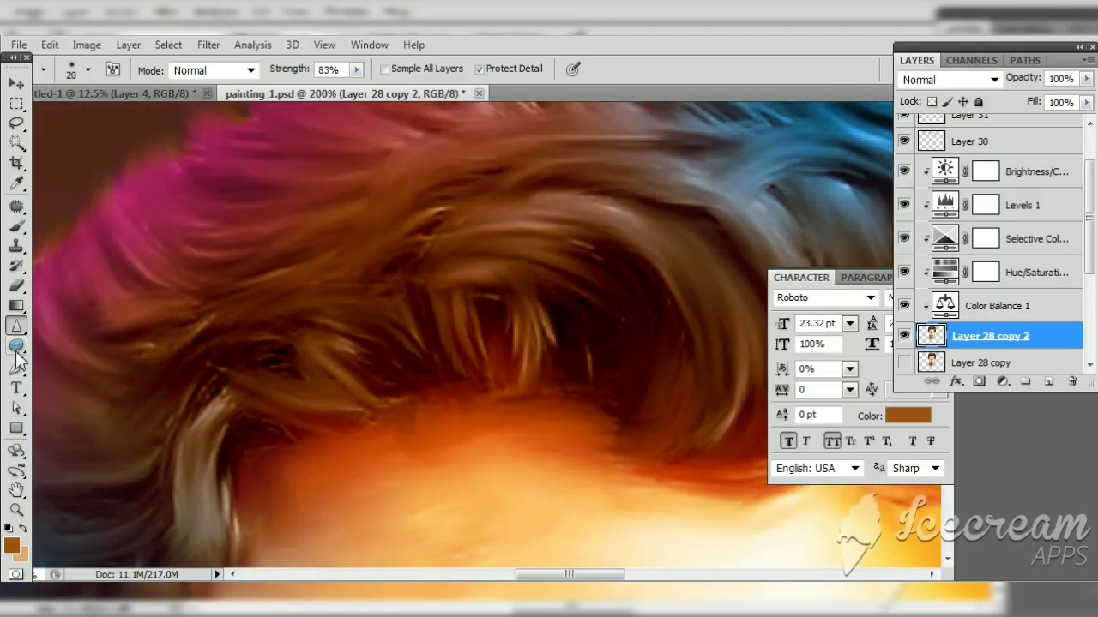
# Step: Dodge individual hair strands with a size 9 brush at 24% midtone exposure
pyautogui.click(16, 345)
pyautogui.click(86, 346)
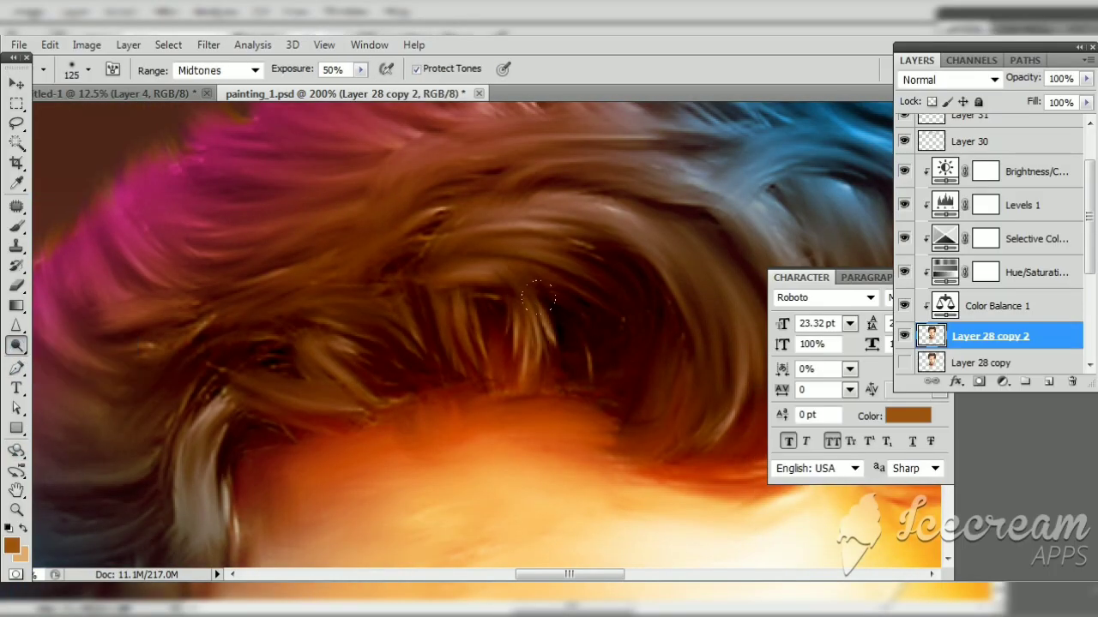
pyautogui.moveTo(539, 299); pyautogui.dragTo(512, 305)
pyautogui.press('[')
pyautogui.press('[')
pyautogui.press('[')
pyautogui.moveTo(547, 357)
pyautogui.mouseDown()
pyautogui.moveTo(531, 397)
pyautogui.moveTo(551, 348)
pyautogui.moveTo(546, 375)
pyautogui.moveTo(558, 368)
pyautogui.moveTo(433, 341)
pyautogui.mouseUp()
pyautogui.moveTo(360, 68); pyautogui.dragTo(336, 105)
pyautogui.moveTo(592, 404); pyautogui.dragTo(539, 444)
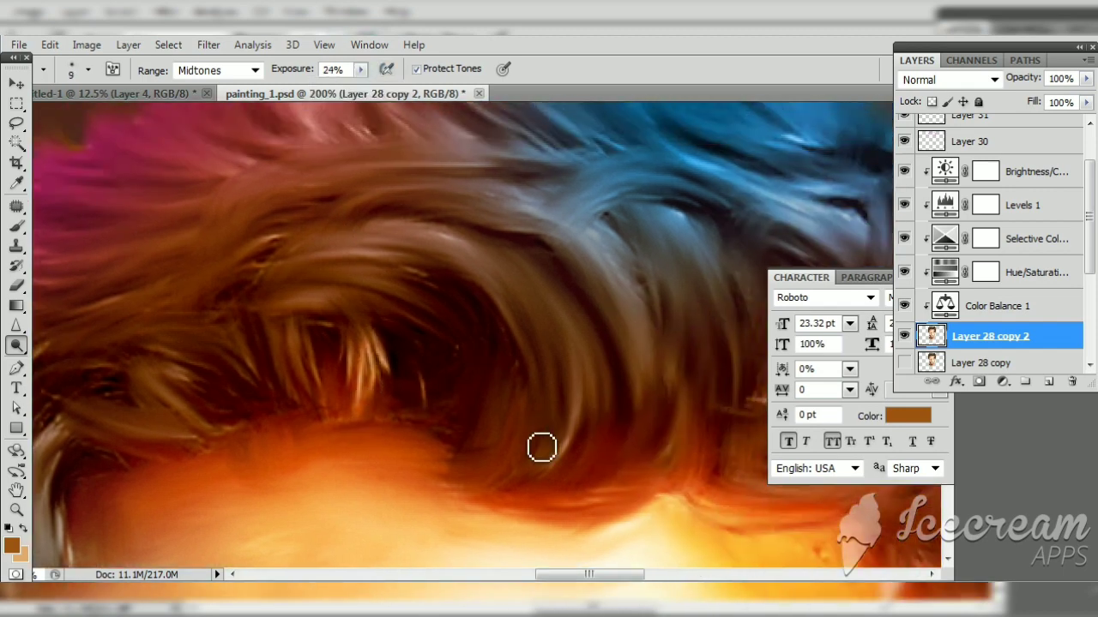
pyautogui.press(']')
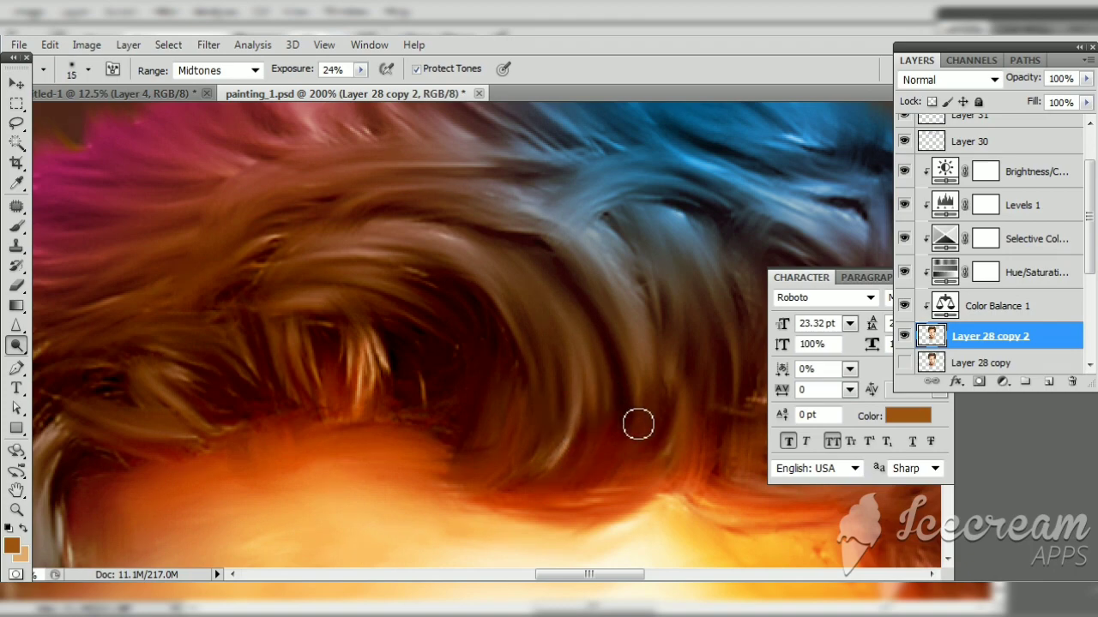
pyautogui.press('[')
pyautogui.press('[')
# Step: Dodge the blue, purple and hairline strands, raising exposure to 67%, then review the whole portrait
pyautogui.moveTo(558, 314); pyautogui.dragTo(615, 382)
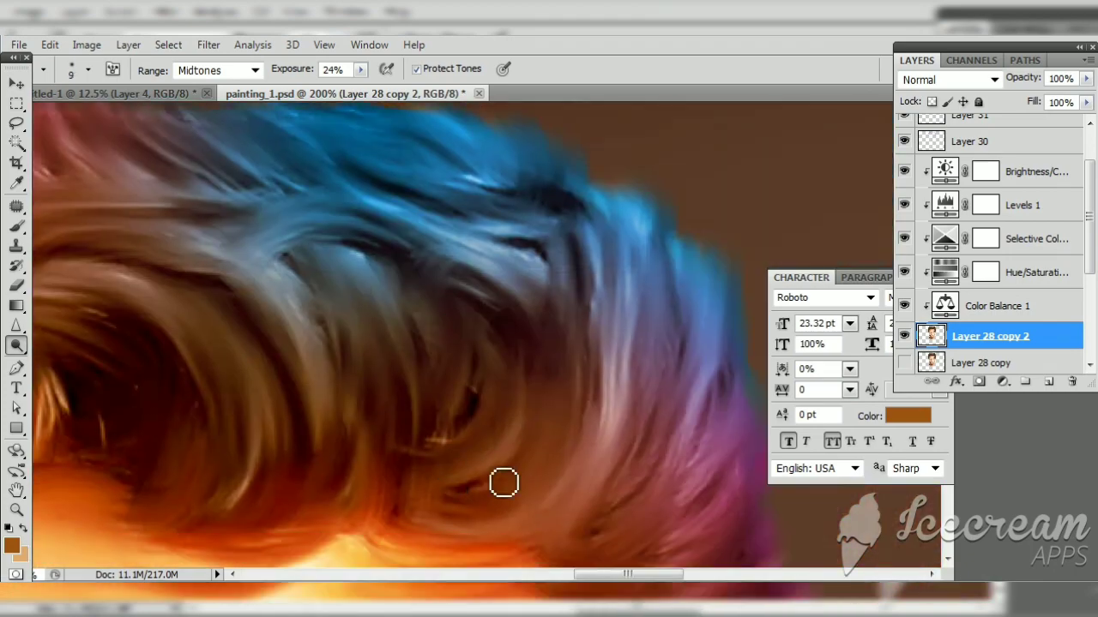
pyautogui.moveTo(503, 483); pyautogui.dragTo(536, 404)
pyautogui.moveTo(537, 514)
pyautogui.mouseDown()
pyautogui.moveTo(537, 421)
pyautogui.moveTo(591, 385)
pyautogui.mouseUp()
pyautogui.moveTo(591, 463); pyautogui.dragTo(603, 311)
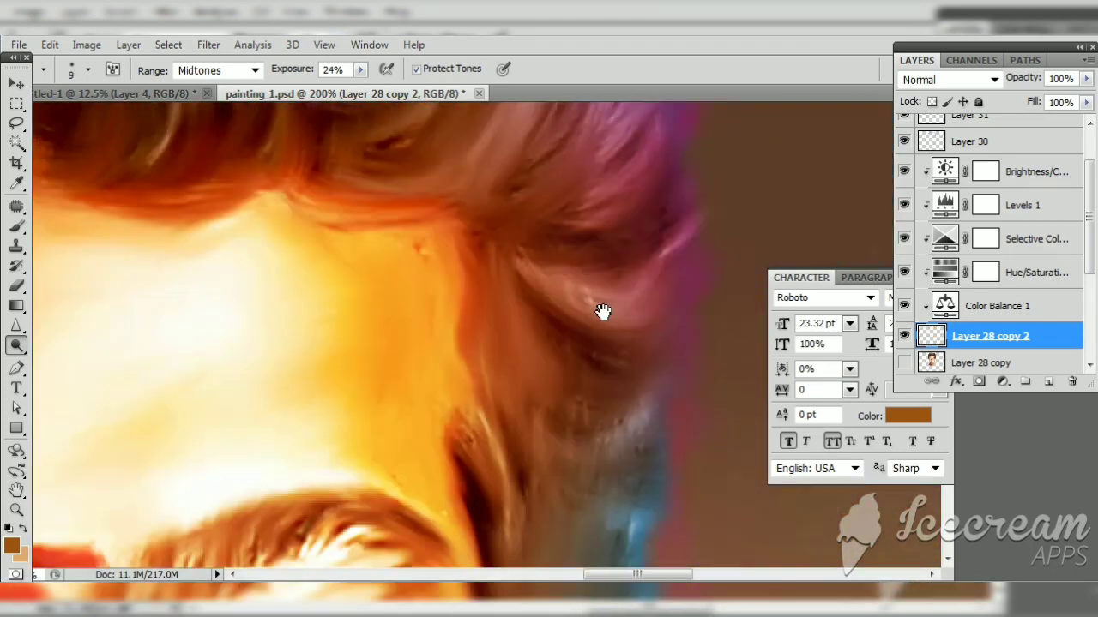
pyautogui.moveTo(517, 489); pyautogui.dragTo(542, 309)
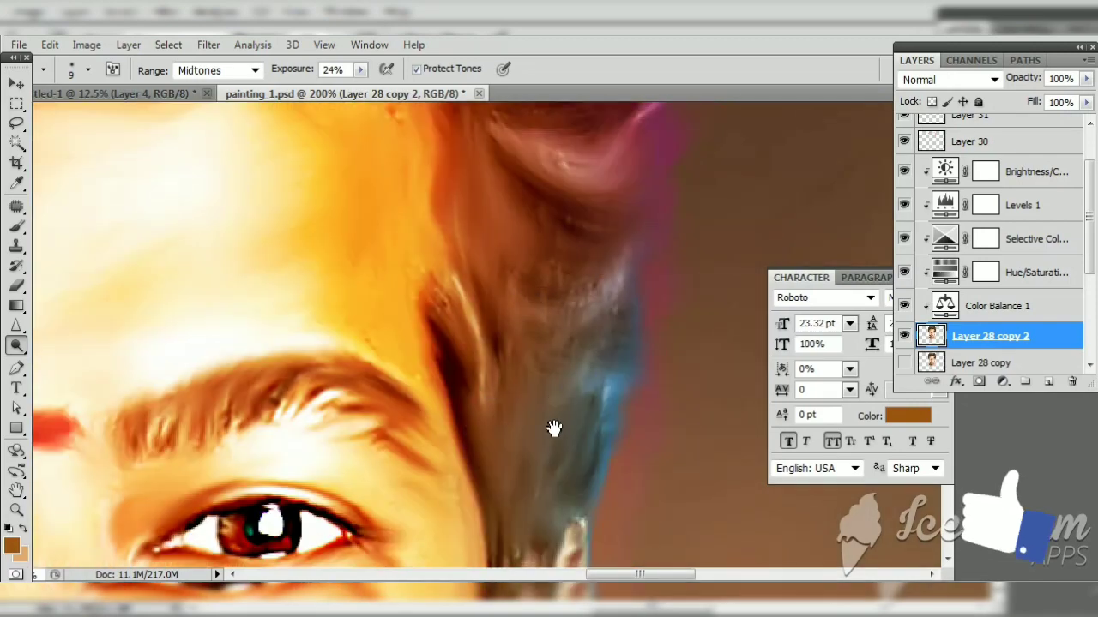
pyautogui.moveTo(554, 429)
pyautogui.mouseDown()
pyautogui.moveTo(588, 325)
pyautogui.moveTo(661, 368)
pyautogui.moveTo(449, 362)
pyautogui.moveTo(385, 430)
pyautogui.mouseUp()
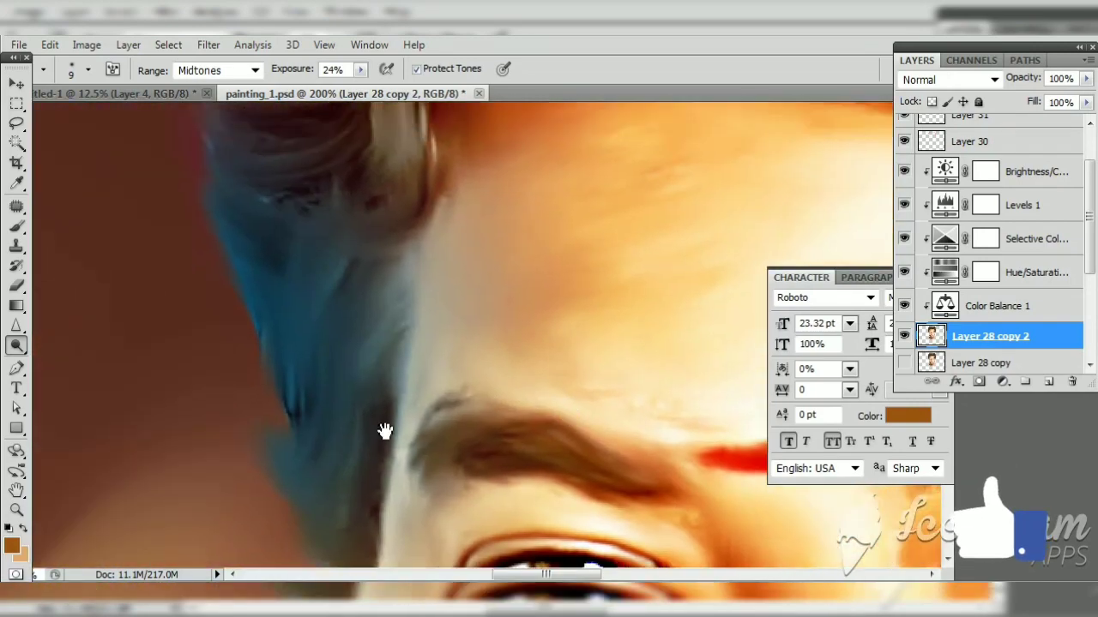
pyautogui.moveTo(412, 167)
pyautogui.mouseDown()
pyautogui.moveTo(431, 265)
pyautogui.moveTo(373, 380)
pyautogui.moveTo(369, 427)
pyautogui.mouseUp()
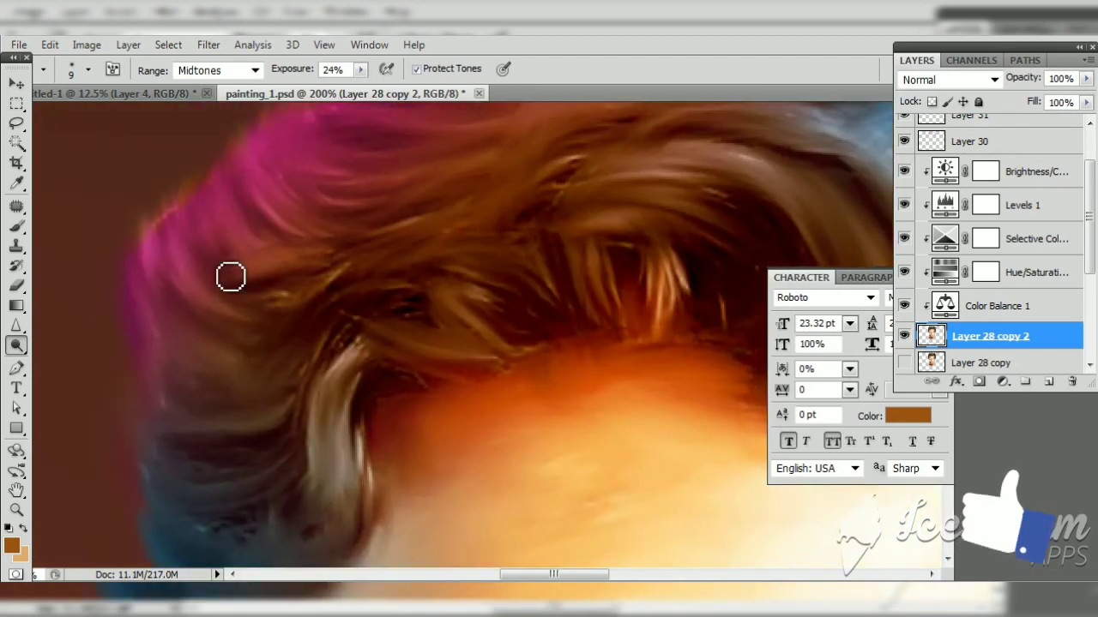
pyautogui.click(360, 69)
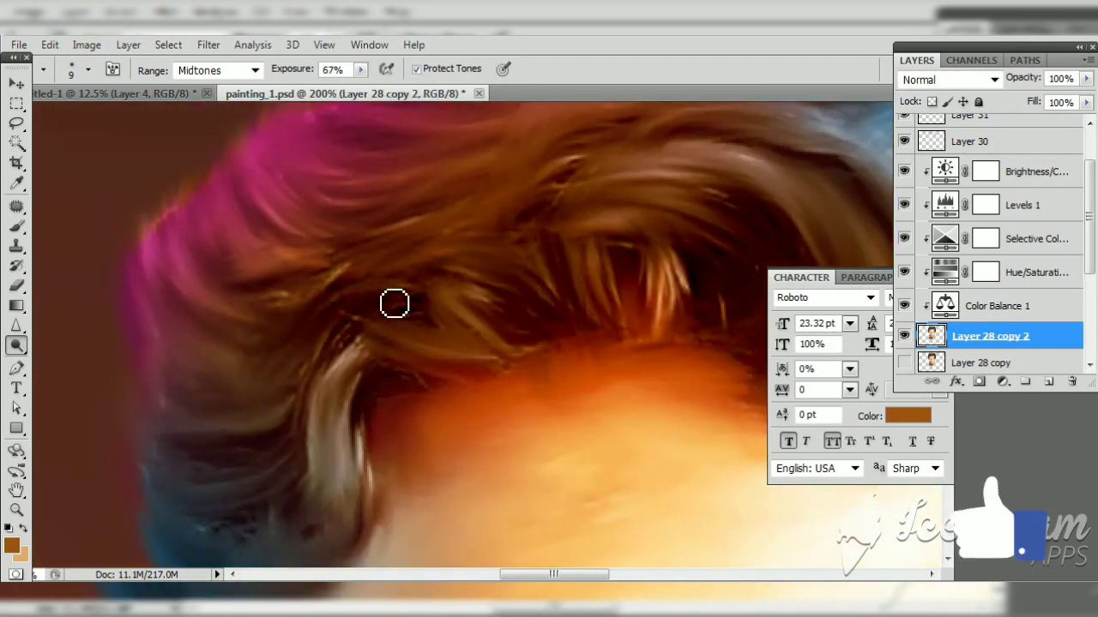
pyautogui.moveTo(420, 392)
pyautogui.mouseDown()
pyautogui.moveTo(368, 318)
pyautogui.moveTo(491, 206)
pyautogui.mouseUp()
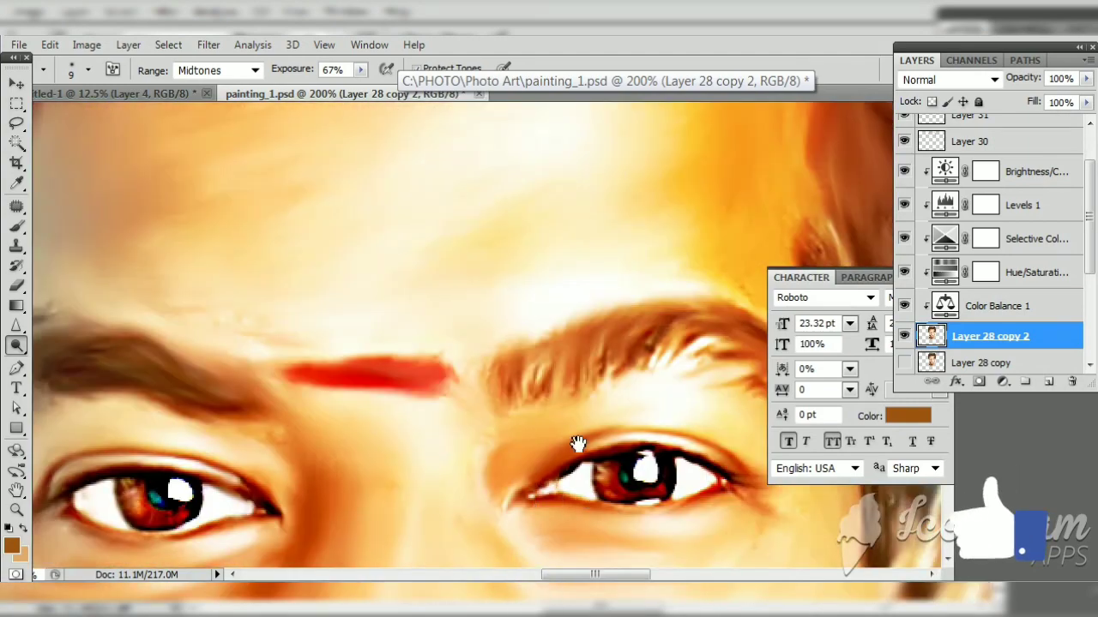
pyautogui.moveTo(576, 440); pyautogui.dragTo(632, 237)
pyautogui.moveTo(566, 565); pyautogui.dragTo(564, 286)
pyautogui.moveTo(509, 549); pyautogui.dragTo(508, 316)
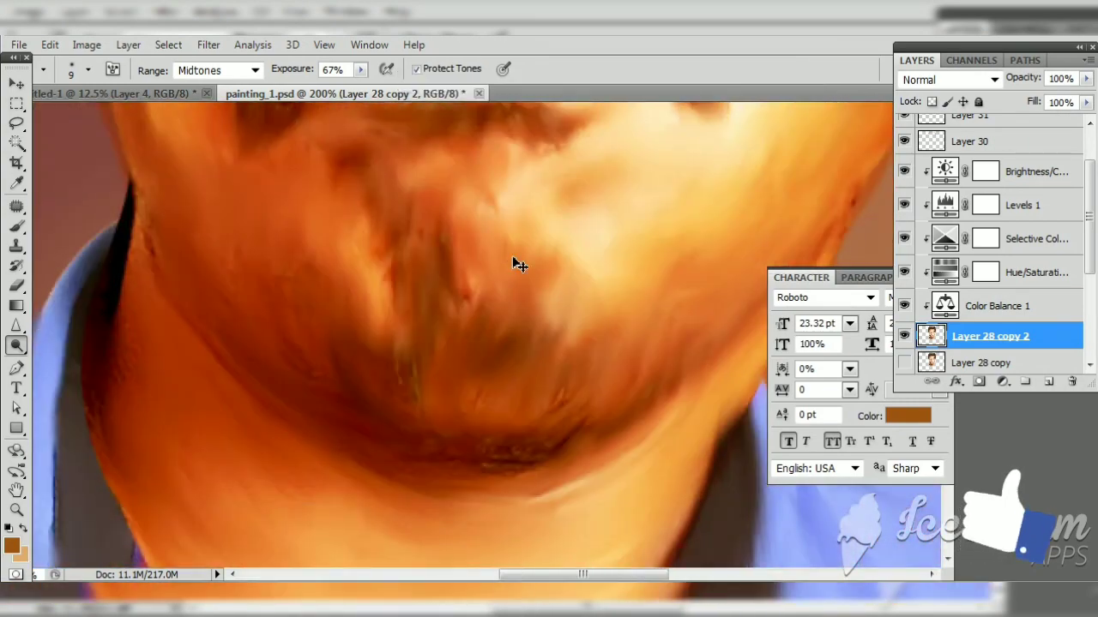
pyautogui.hotkey('ctrl', '-')
pyautogui.hotkey('ctrl', '-')
pyautogui.hotkey('ctrl', '-')
pyautogui.hotkey('ctrl', '-')
pyautogui.moveTo(324, 359); pyautogui.dragTo(340, 400)
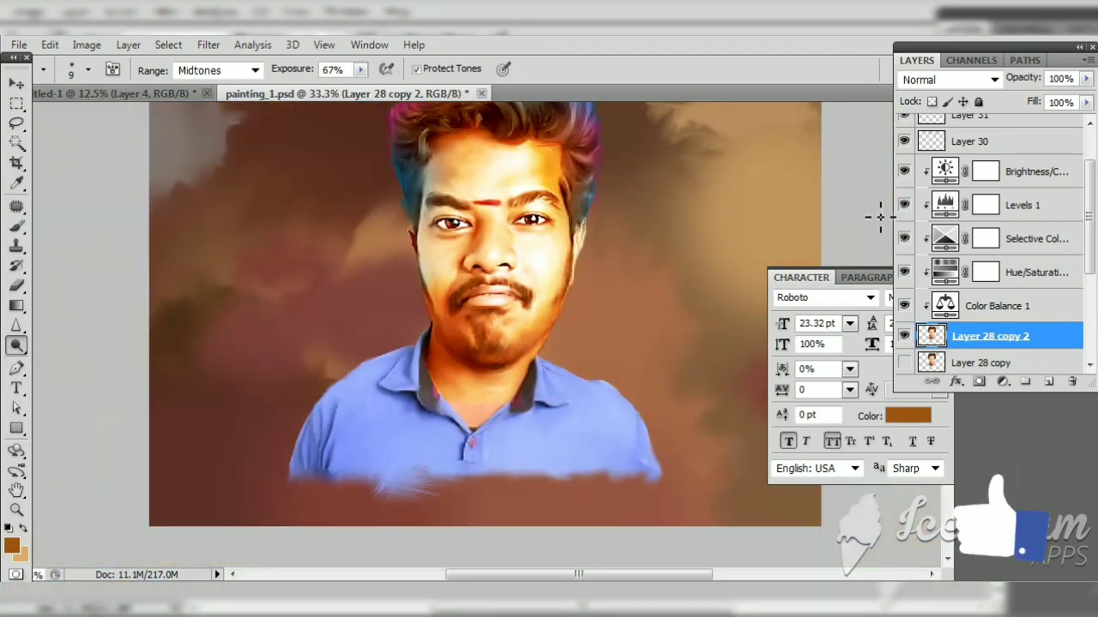
# Step: Preview Topaz Clean 3 on the portrait at 100% with Threshold lowered to 0.86
pyautogui.click(209, 45)
pyautogui.click(489, 524)
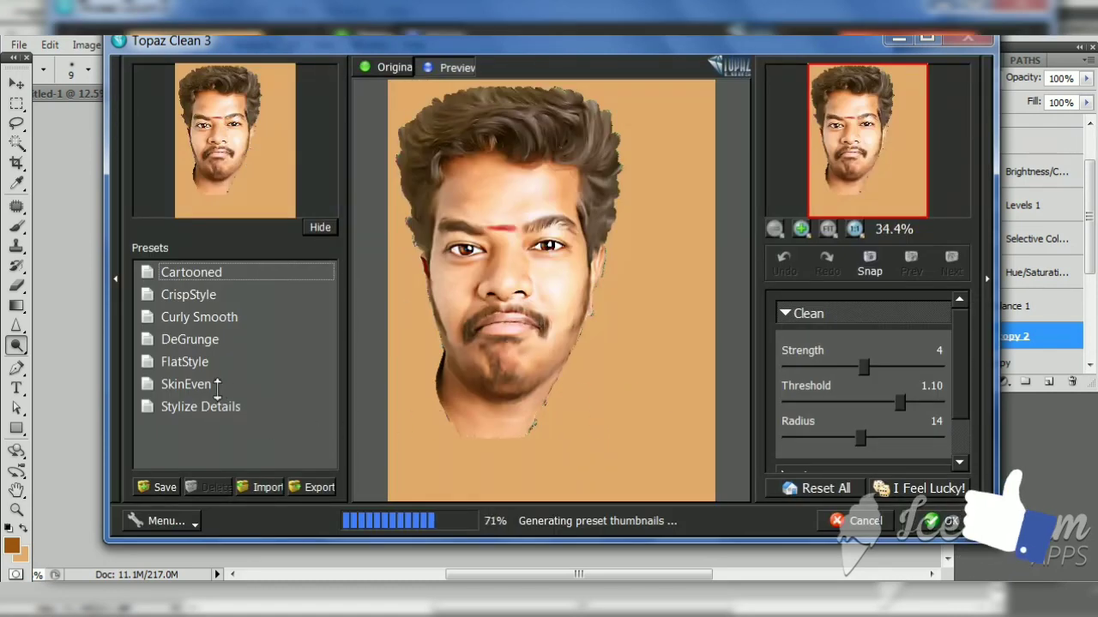
pyautogui.hotkey('ctrl', 'alt', '0')
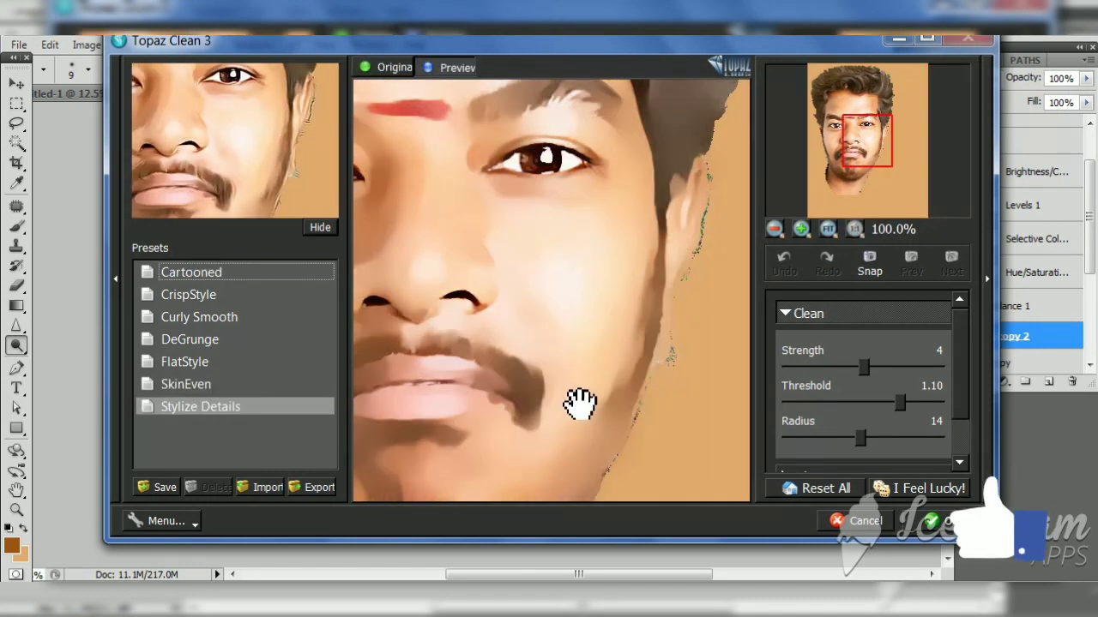
pyautogui.moveTo(900, 402); pyautogui.dragTo(877, 403)
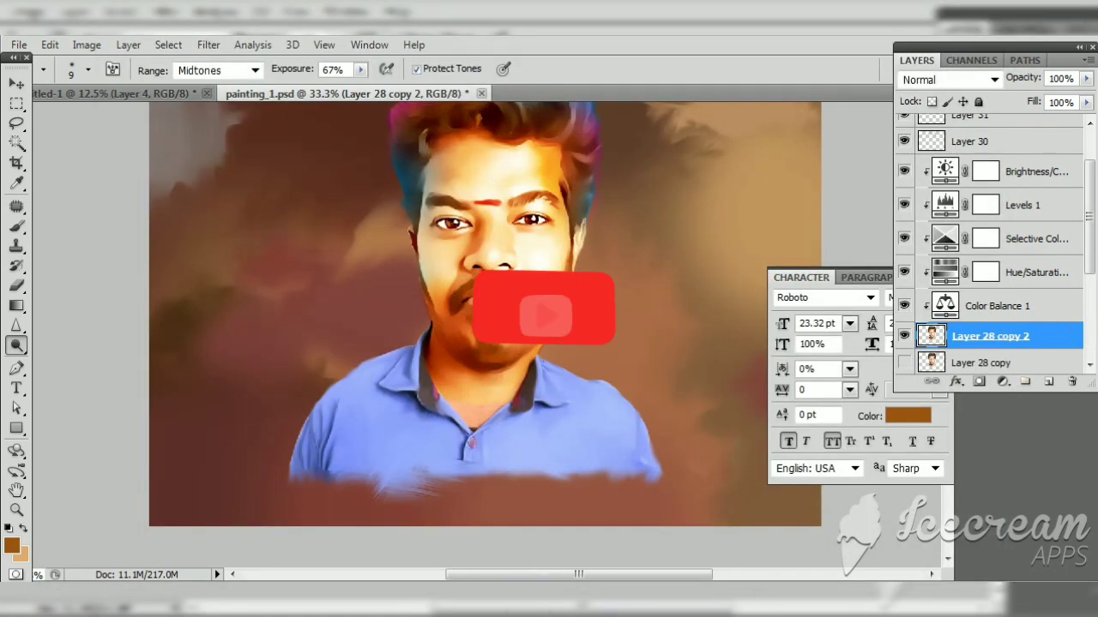
# Step: Group the layers from Layer 32 down to Group 2 into Group 3
pyautogui.scroll(3, 986, 214)
pyautogui.click(991, 150)
pyautogui.scroll(-4, 990, 215)
pyautogui.scroll(-2, 988, 270)
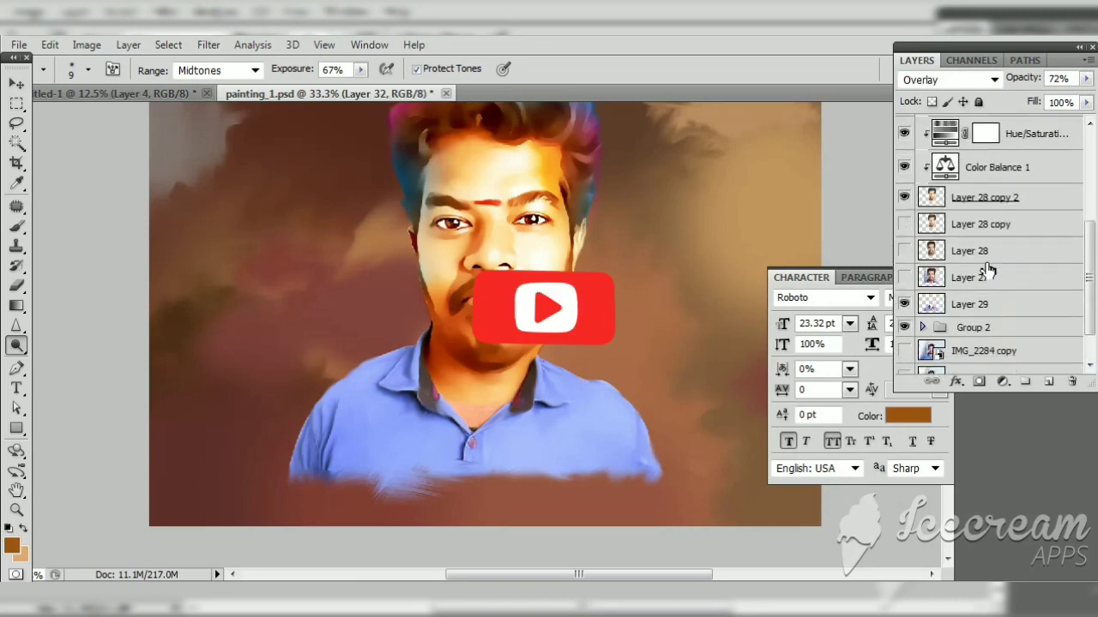
pyautogui.keyDown('shift'); pyautogui.click(985, 331); pyautogui.keyUp('shift')
pyautogui.hotkey('ctrl', 'g')
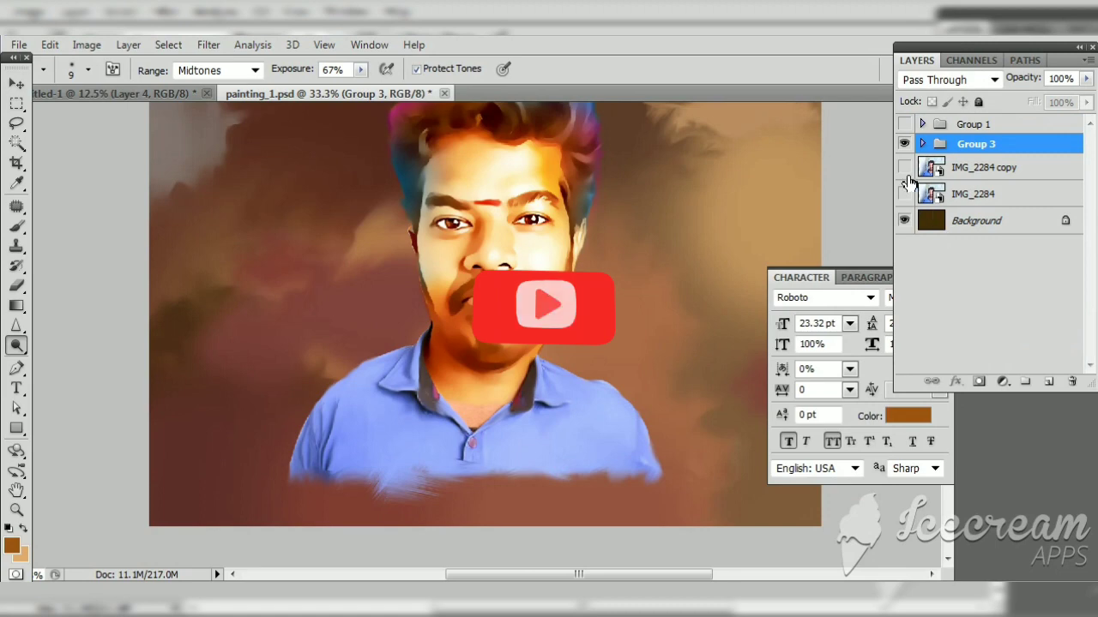
# Step: Toggle Group 3 on and off at 50% zoom to compare painting and photo
pyautogui.click(905, 144)
pyautogui.click(905, 144)
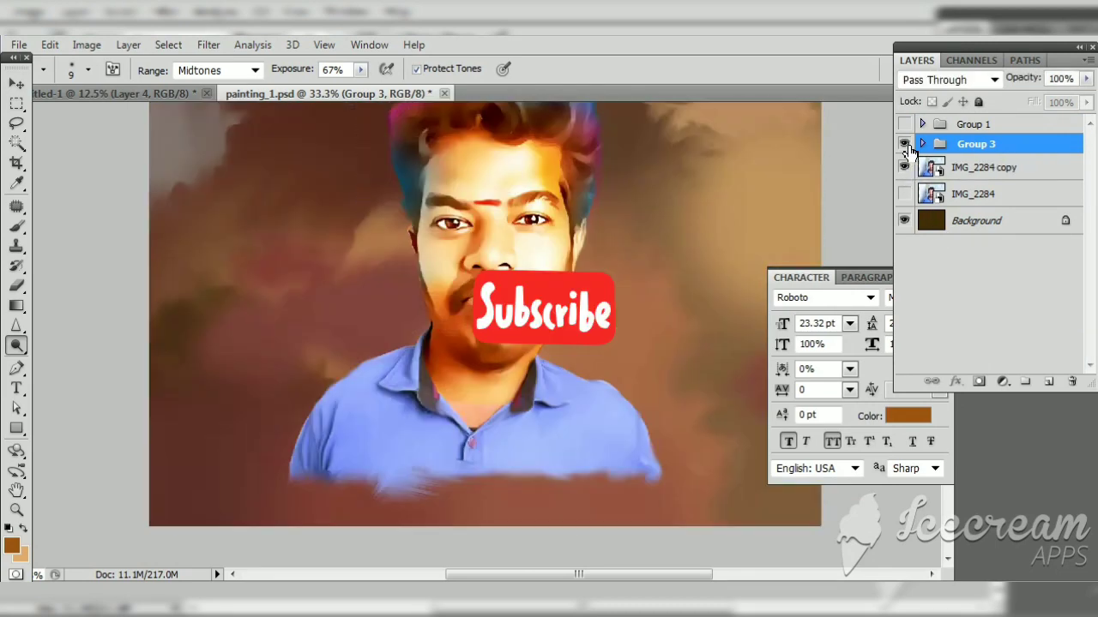
pyautogui.click(708, 189)
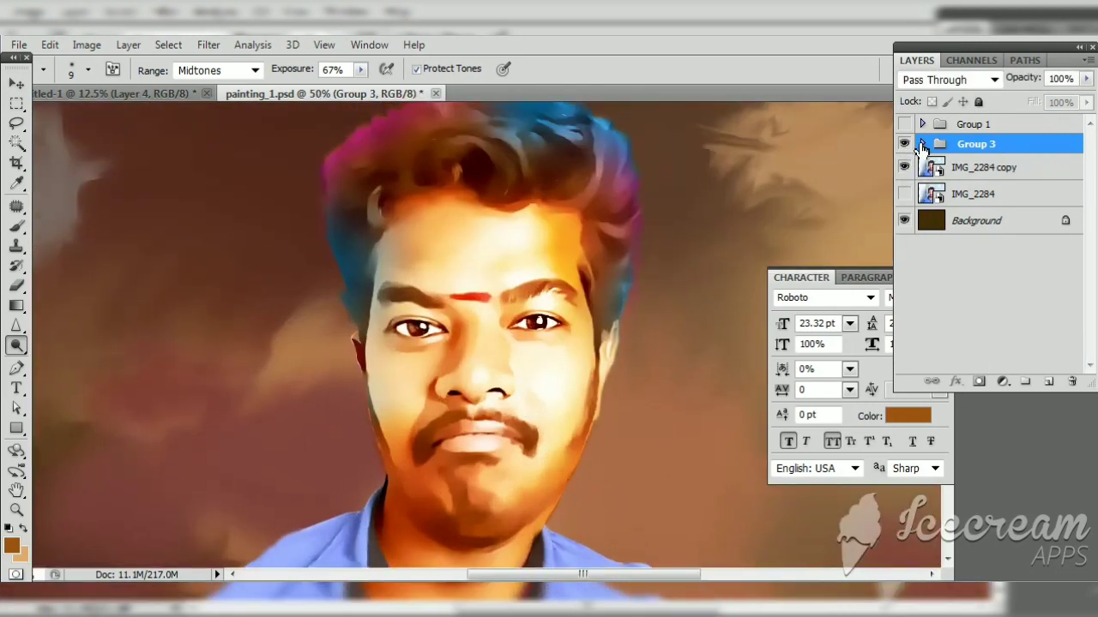
pyautogui.click(905, 144)
pyautogui.click(905, 144)
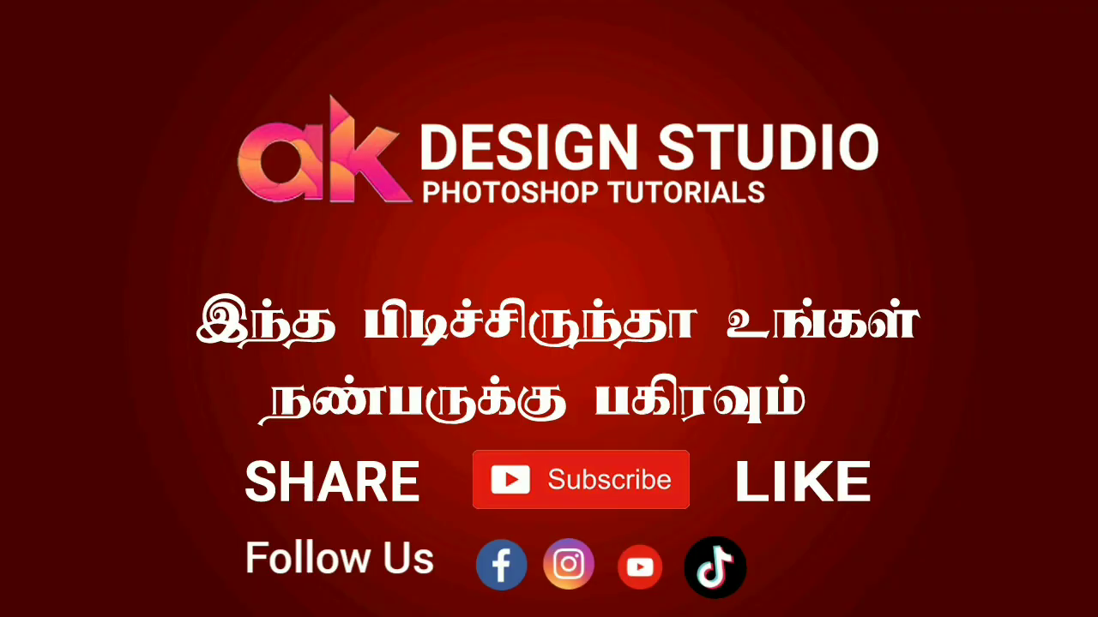